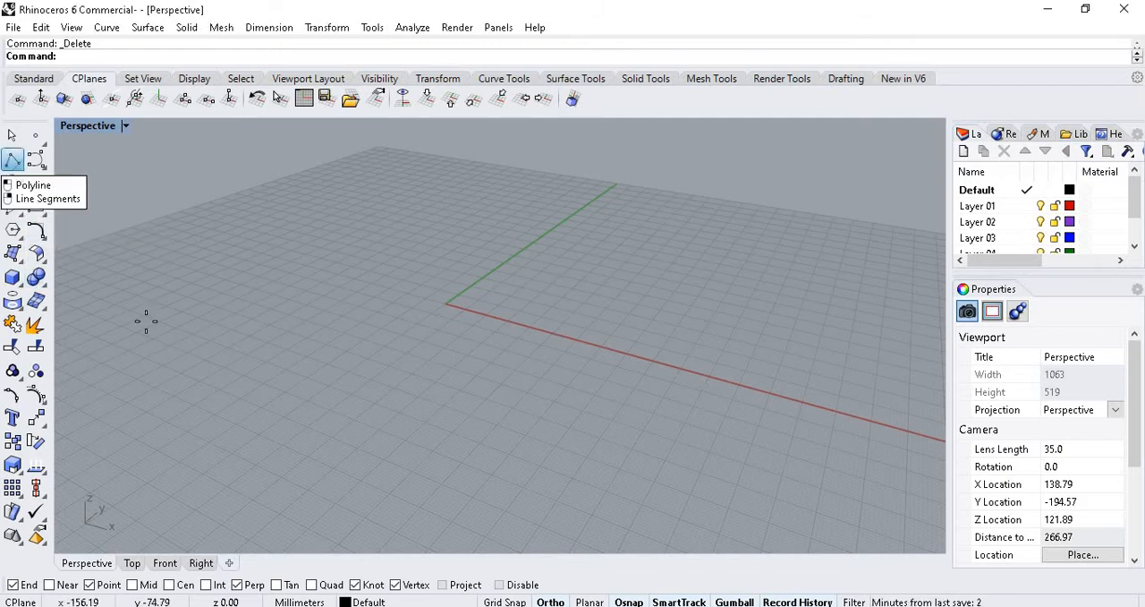
Draw a closed, irregular ten-point polyline on the ground plane around and in front of the origin.
{"action": "left_click", "coordinate": [12, 159]}
{"action": "left_click", "coordinate": [383, 406]}
{"action": "left_click", "coordinate": [586, 482]}
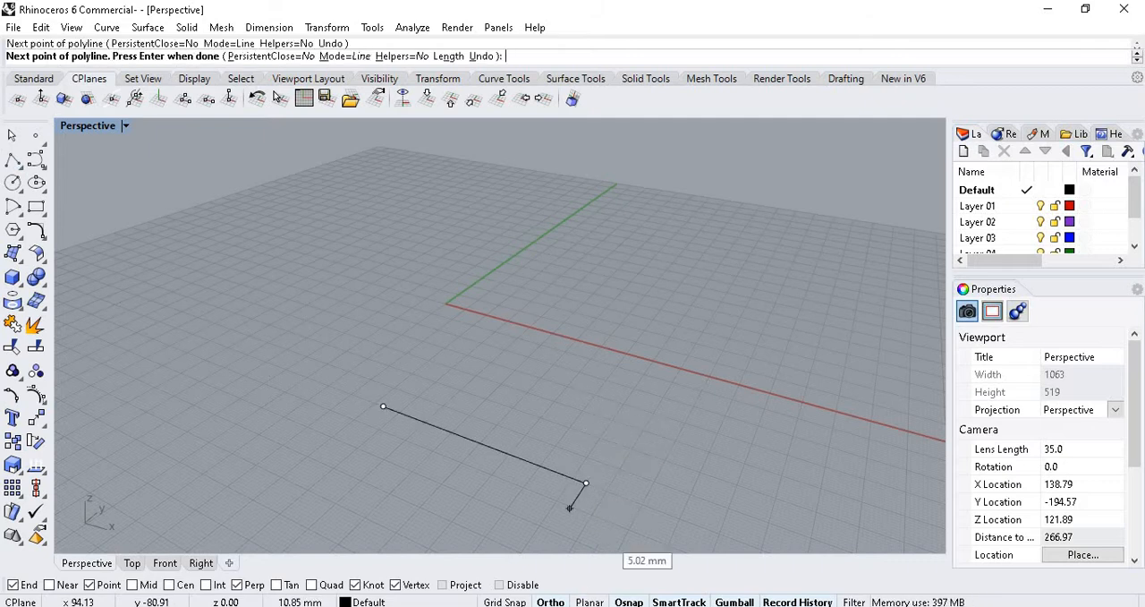
{"action": "left_click", "coordinate": [654, 379]}
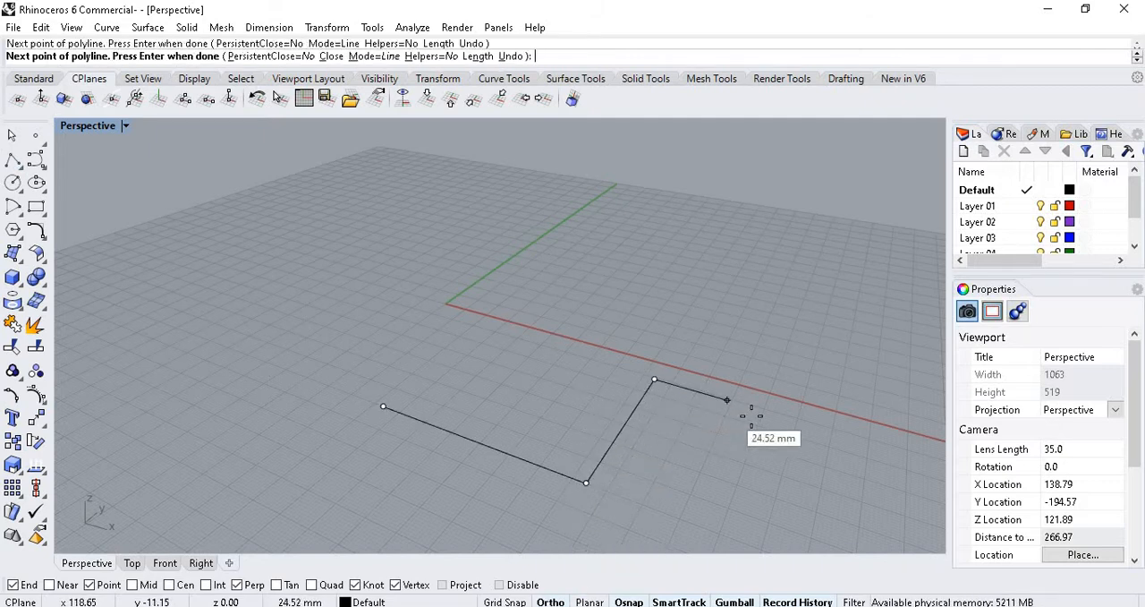
{"action": "left_click", "coordinate": [783, 337]}
{"action": "left_click", "coordinate": [649, 311]}
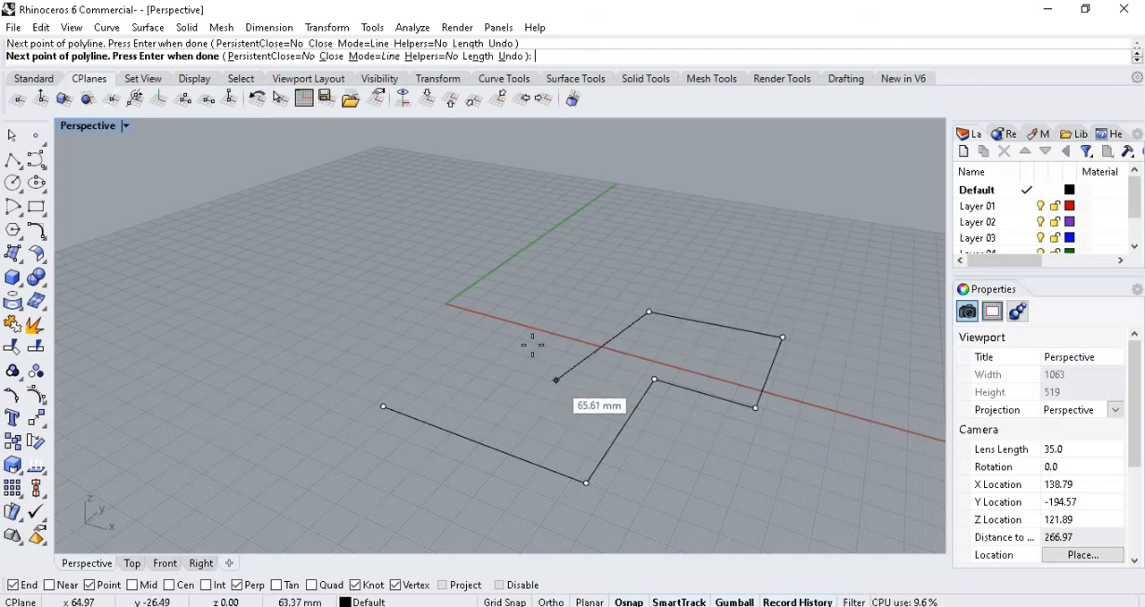
{"action": "left_click", "coordinate": [558, 377]}
{"action": "left_click", "coordinate": [450, 288]}
{"action": "left_click", "coordinate": [252, 339]}
{"action": "left_click", "coordinate": [419, 346]}
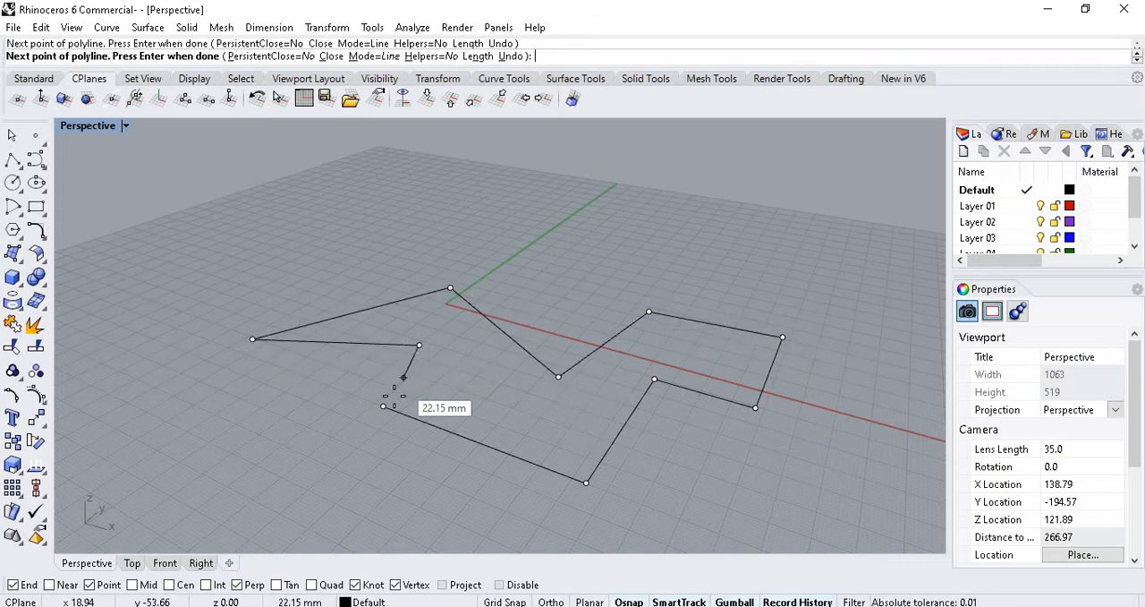
{"action": "left_click", "coordinate": [390, 403]}
Extrude the closed polyline upward about 54.65 mm as a solid with ExtrudeCrv.
{"action": "scroll", "coordinate": [451, 411], "scroll_direction": "down", "scroll_amount": 4}
{"action": "scroll", "coordinate": [467, 391], "scroll_direction": "up", "scroll_amount": 4}
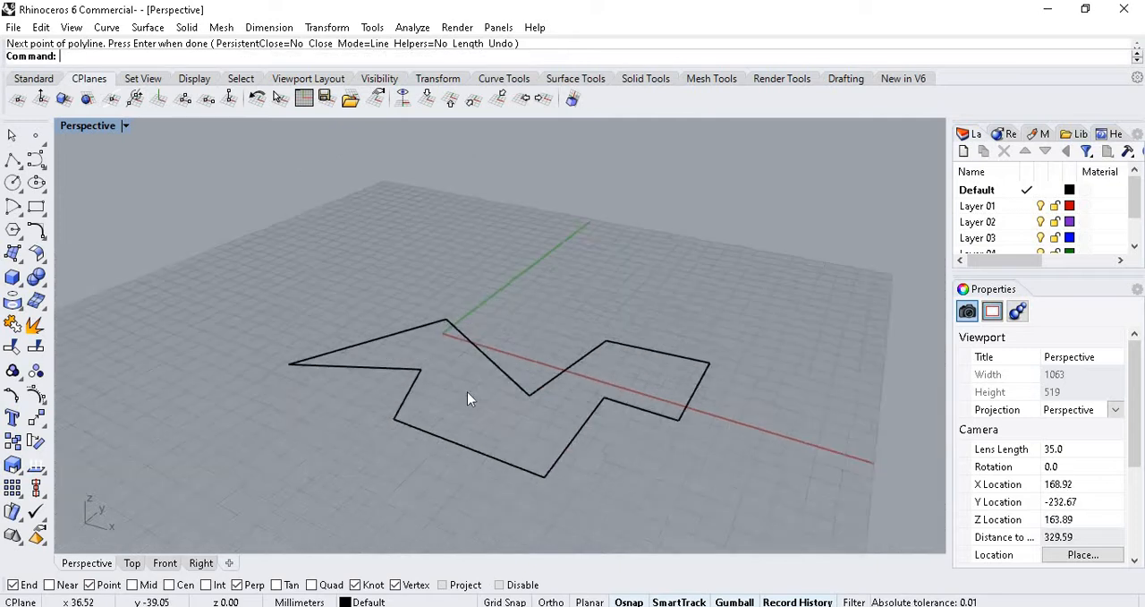
{"action": "left_click", "coordinate": [402, 382]}
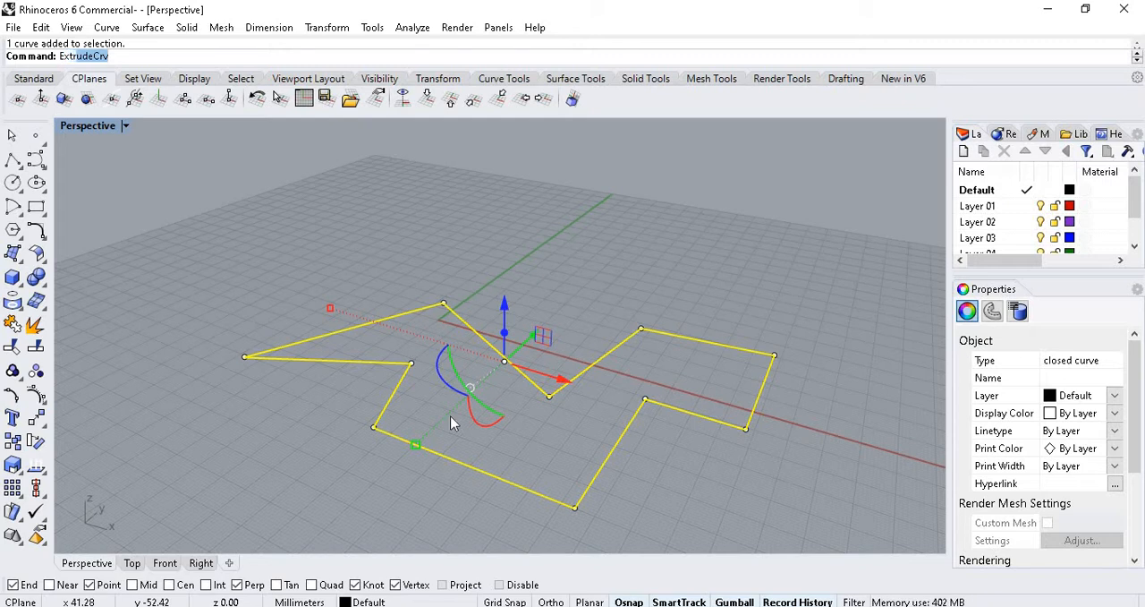
{"action": "type", "text": "Extr"}
{"action": "key", "text": "Return"}
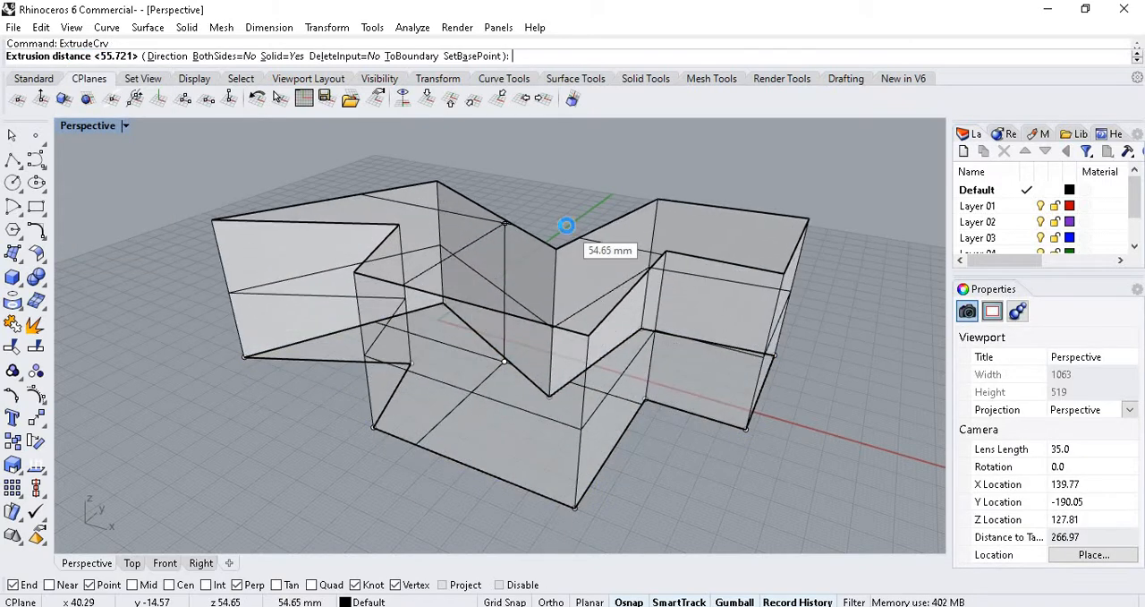
{"action": "left_click", "coordinate": [566, 226]}
Examine the extruded solid from near and far in the perspective view.
{"action": "scroll", "coordinate": [452, 325], "scroll_direction": "down", "scroll_amount": 3}
{"action": "left_click", "coordinate": [427, 414]}
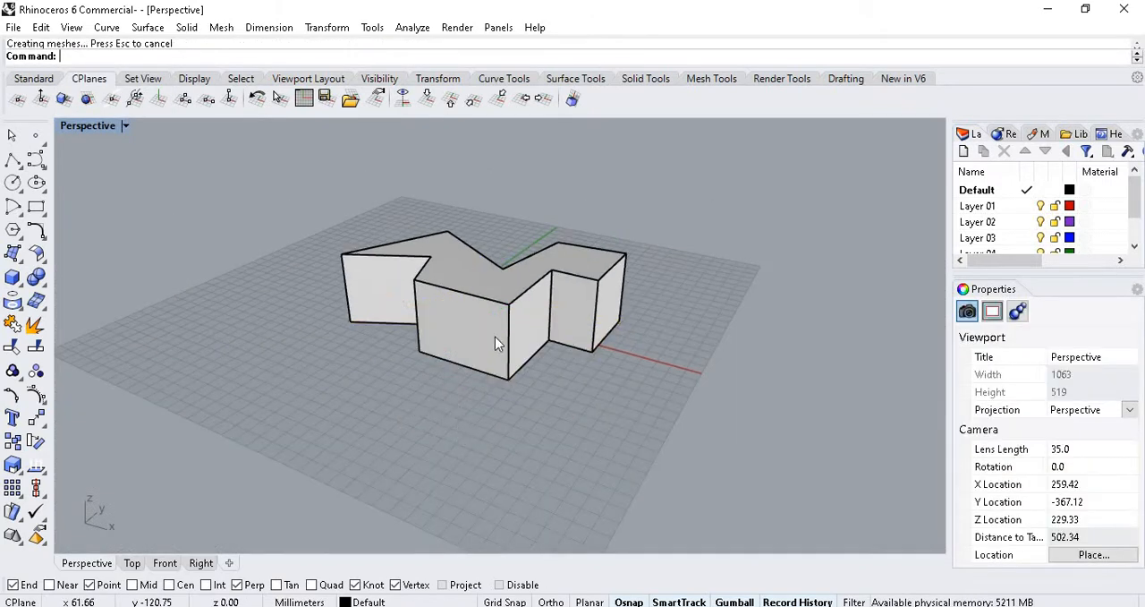
{"action": "scroll", "coordinate": [484, 344], "scroll_direction": "down", "scroll_amount": 3}
{"action": "scroll", "coordinate": [508, 298], "scroll_direction": "up", "scroll_amount": 7}
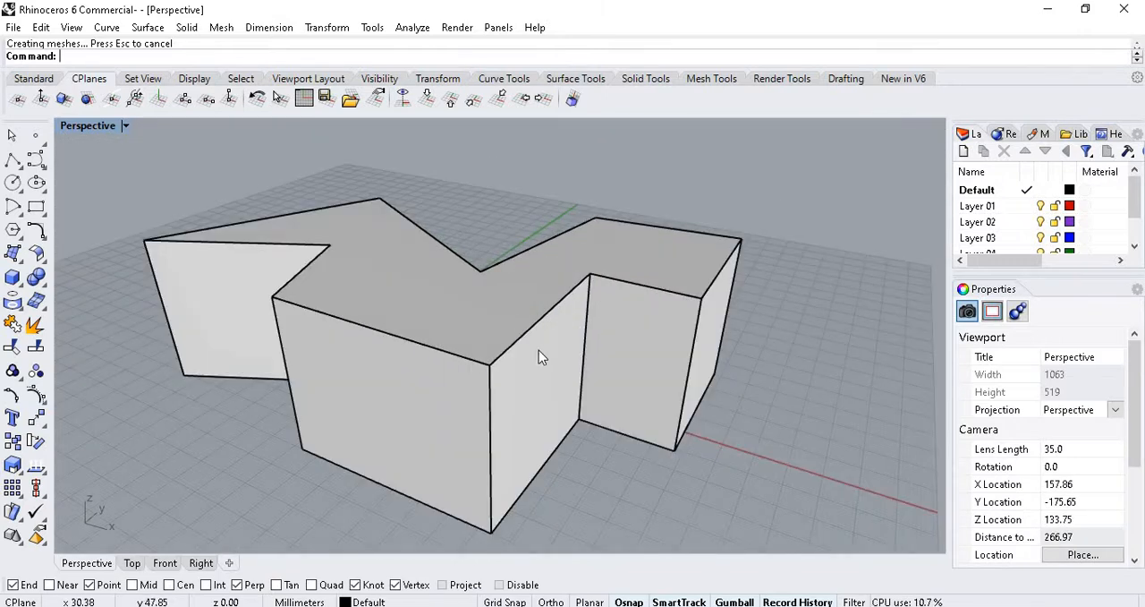
{"action": "scroll", "coordinate": [539, 355], "scroll_direction": "down", "scroll_amount": 3}
{"action": "scroll", "coordinate": [525, 319], "scroll_direction": "up", "scroll_amount": 2}
{"action": "left_click", "coordinate": [510, 388]}
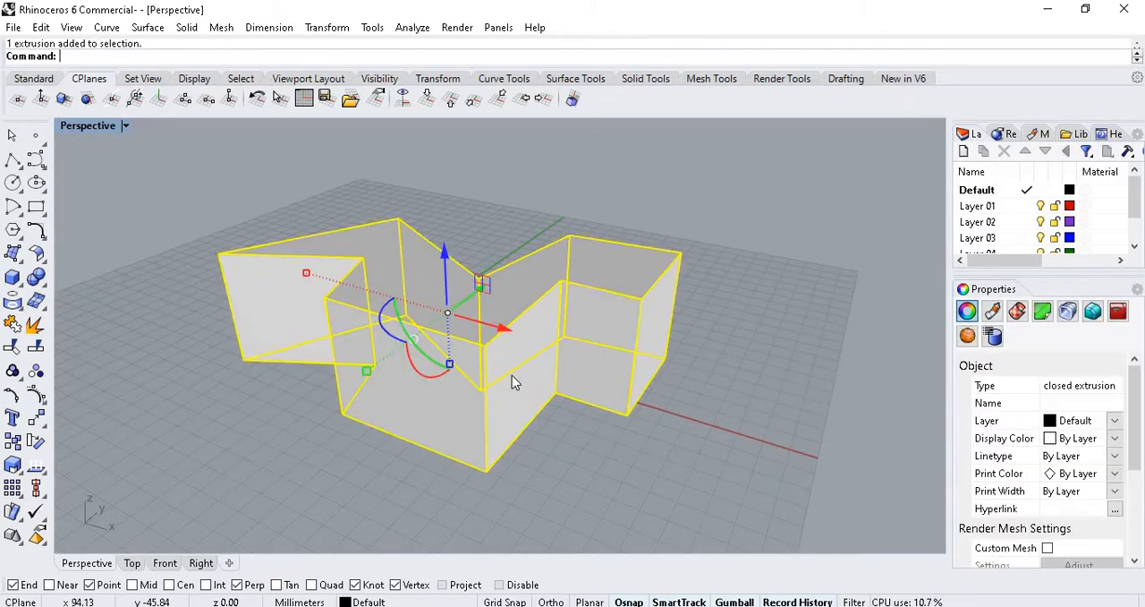
{"action": "scroll", "coordinate": [578, 433], "scroll_direction": "down", "scroll_amount": 3}
{"action": "key", "text": "Escape"}
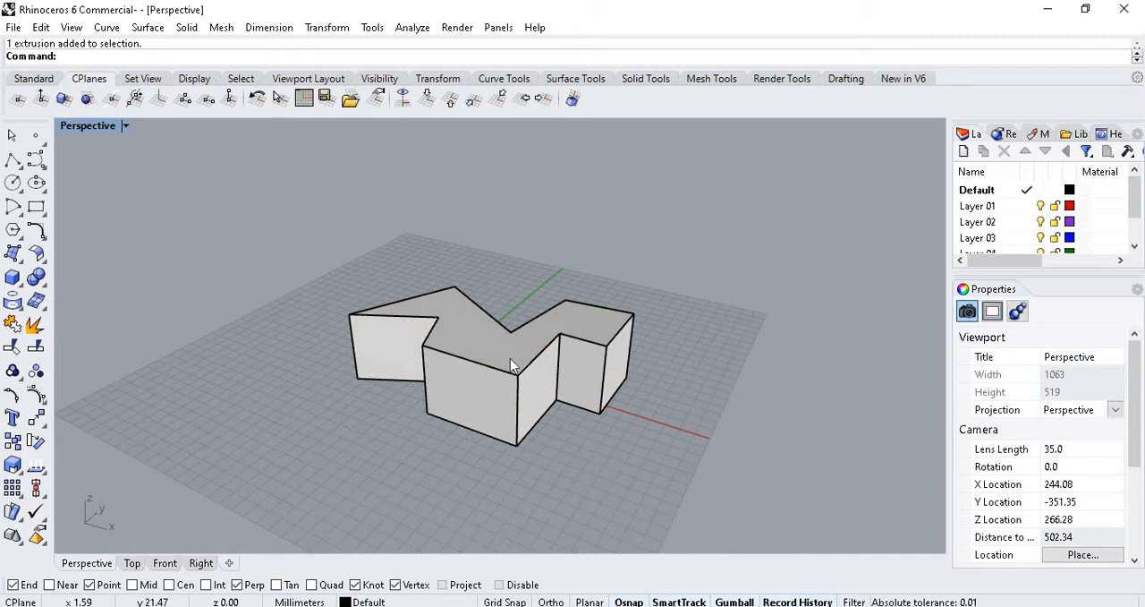
In the Top view, draw a closed eight-point chevron-shaped polyline inside the solid's outline.
{"action": "left_click", "coordinate": [132, 563]}
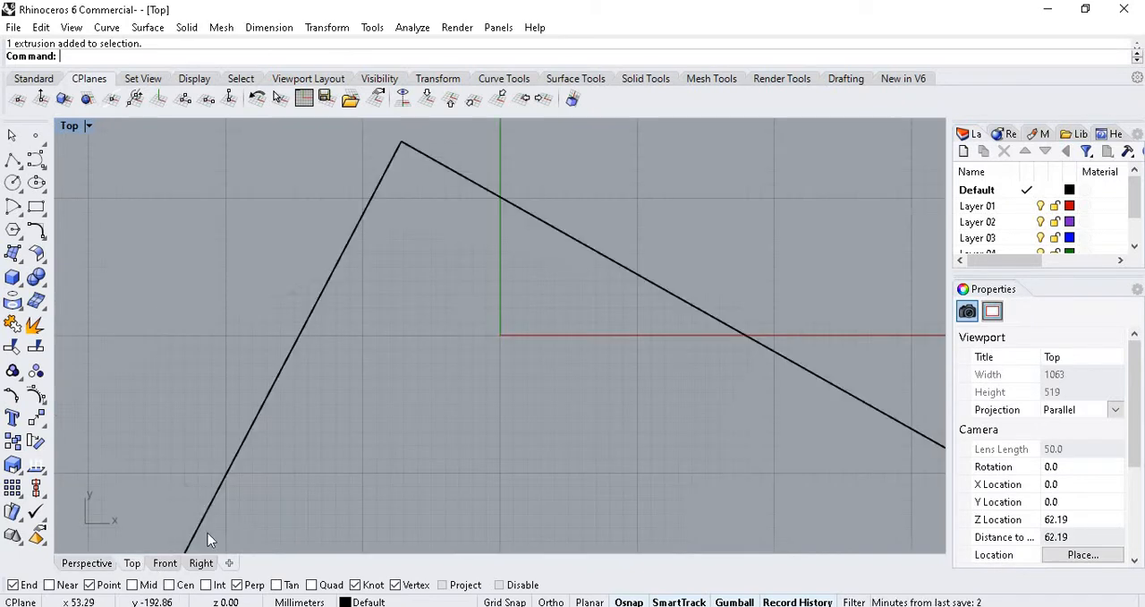
{"action": "scroll", "coordinate": [489, 274], "scroll_direction": "down", "scroll_amount": 5}
{"action": "scroll", "coordinate": [639, 309], "scroll_direction": "up", "scroll_amount": 3}
{"action": "scroll", "coordinate": [237, 452], "scroll_direction": "down", "scroll_amount": 1}
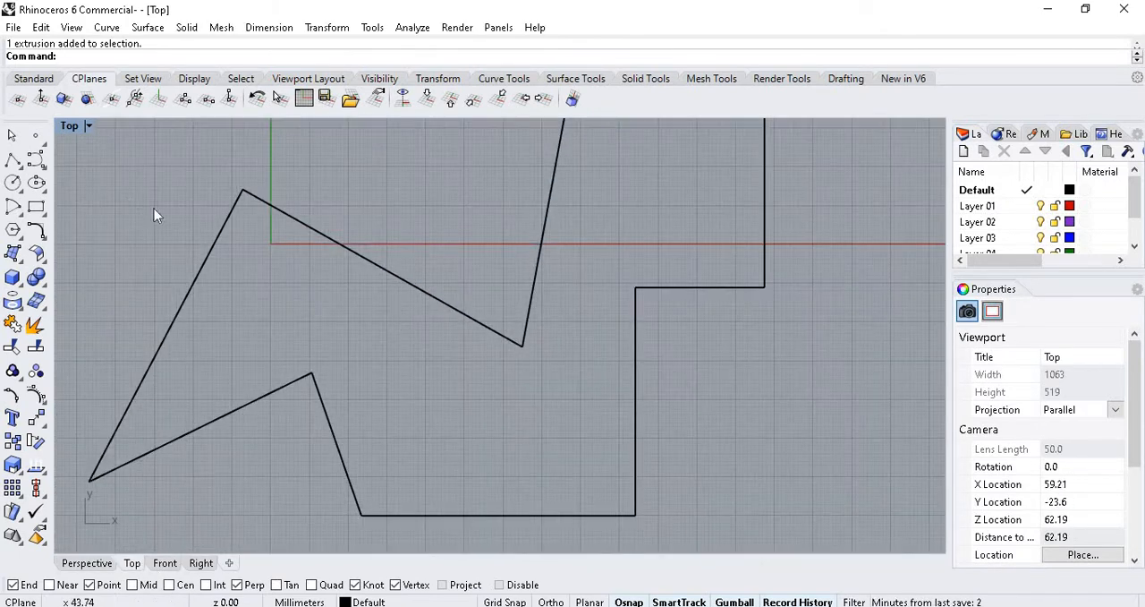
{"action": "left_click", "coordinate": [12, 158]}
{"action": "left_click", "coordinate": [476, 442]}
{"action": "left_click", "coordinate": [400, 395]}
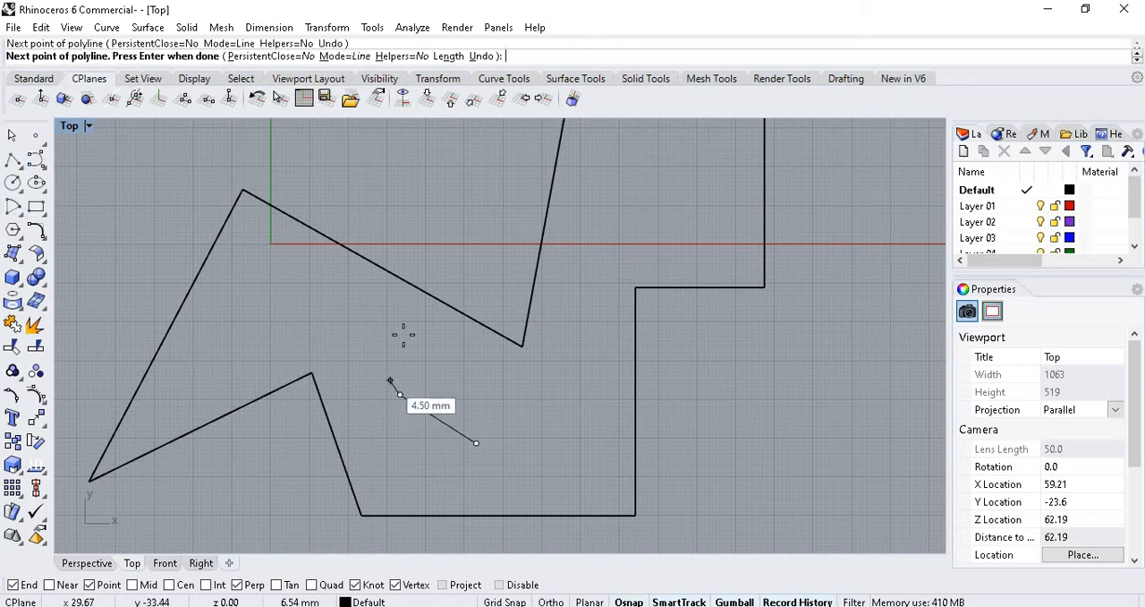
{"action": "left_click", "coordinate": [387, 326]}
{"action": "left_click", "coordinate": [450, 361]}
{"action": "left_click", "coordinate": [487, 381]}
{"action": "left_click", "coordinate": [561, 342]}
{"action": "left_click", "coordinate": [596, 403]}
{"action": "left_click", "coordinate": [542, 431]}
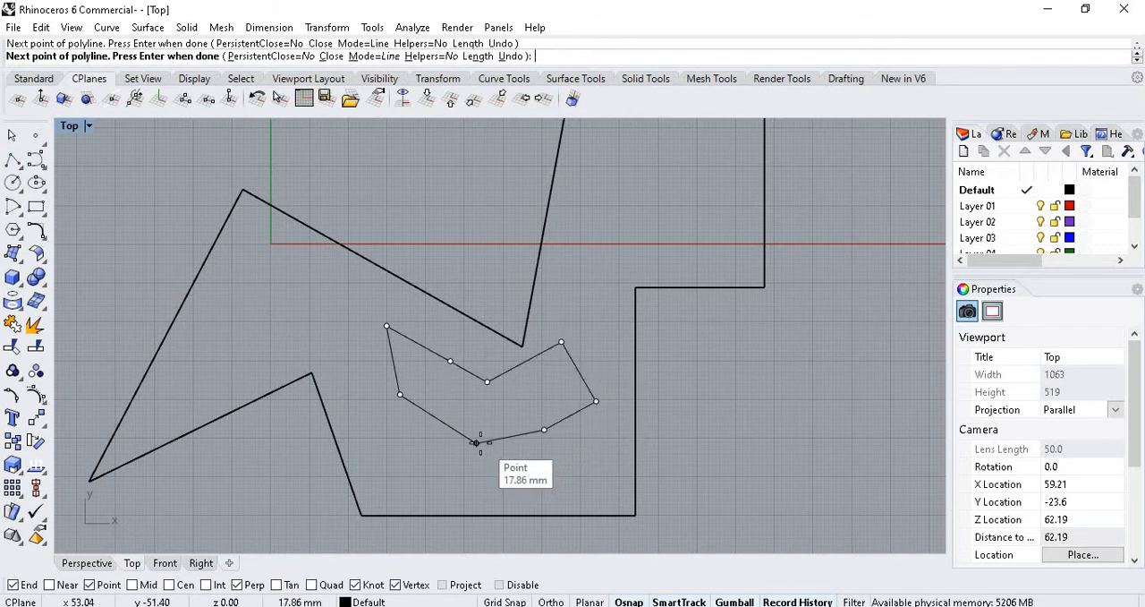
{"action": "left_click", "coordinate": [477, 442]}
{"action": "right_click", "coordinate": [481, 442]}
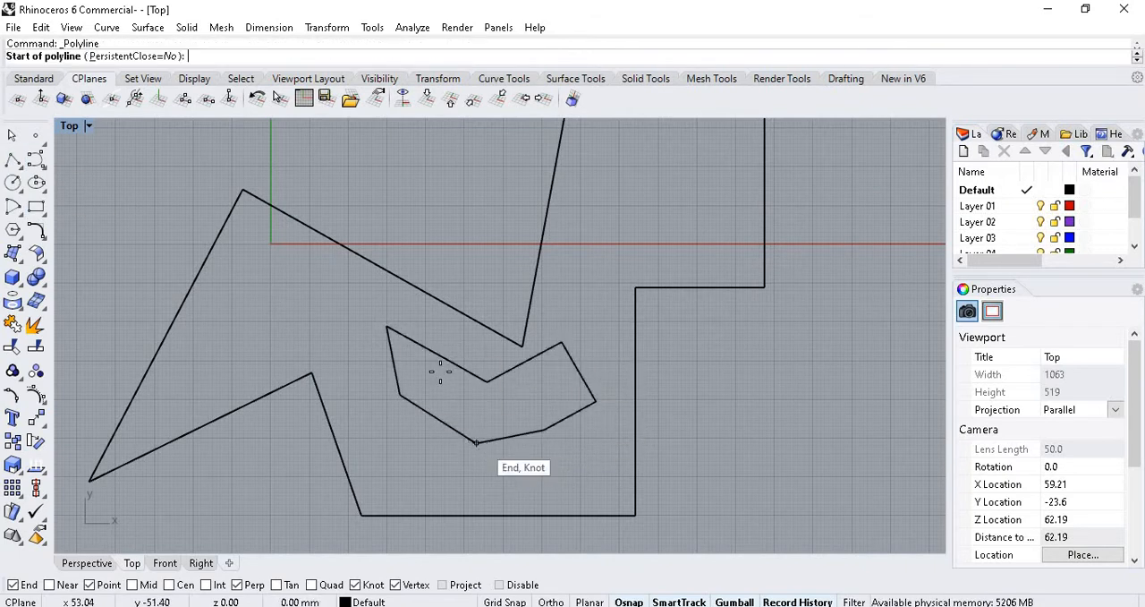
Set the Perspective view to X-Ray display mode and leave the repeated Polyline command.
{"action": "left_click", "coordinate": [87, 563]}
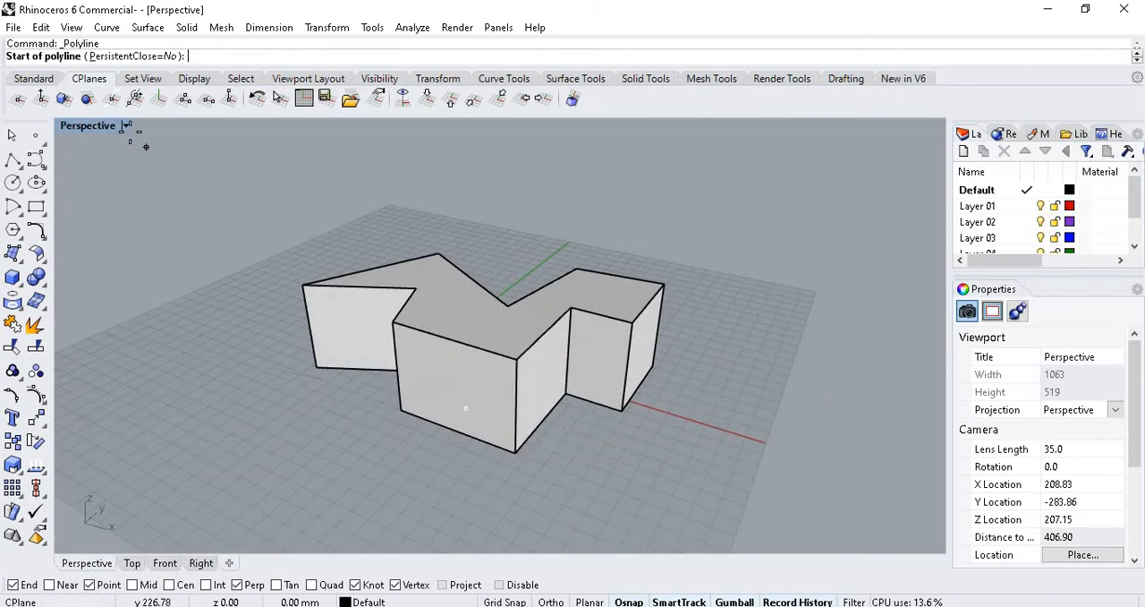
{"action": "left_click", "coordinate": [126, 126]}
{"action": "left_click", "coordinate": [162, 151]}
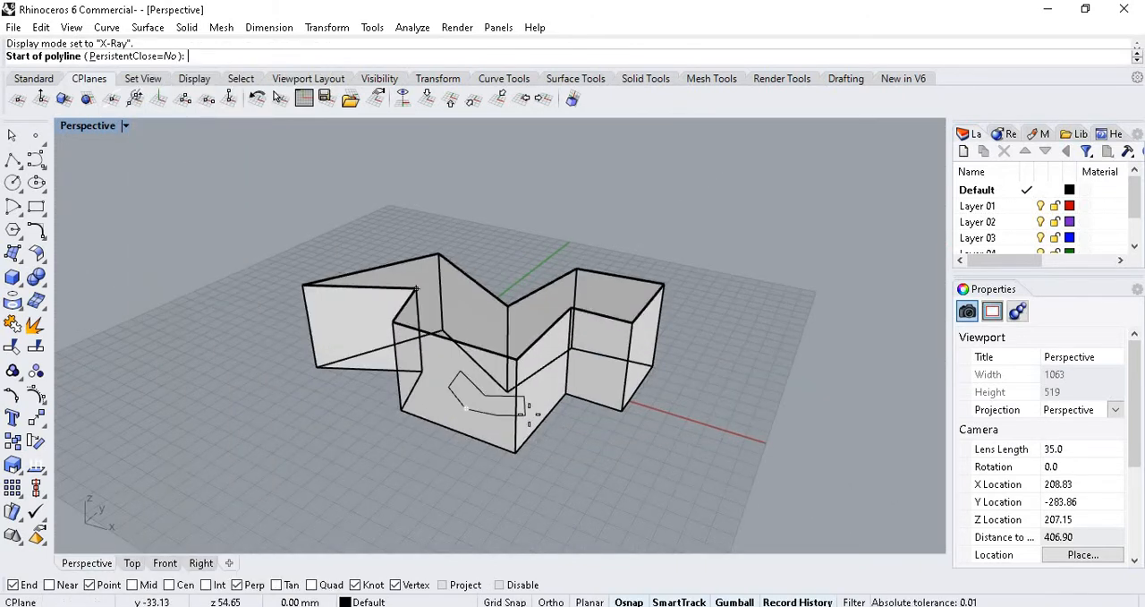
{"action": "scroll", "coordinate": [467, 374], "scroll_direction": "up", "scroll_amount": 3}
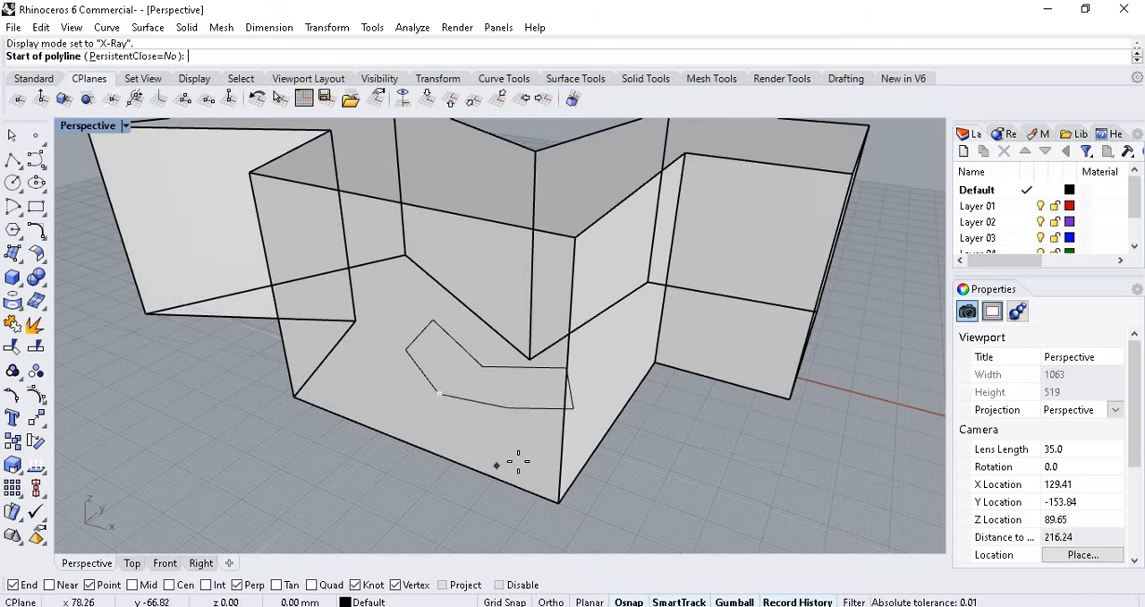
{"action": "scroll", "coordinate": [511, 460], "scroll_direction": "down", "scroll_amount": 2}
{"action": "key", "text": "Escape"}
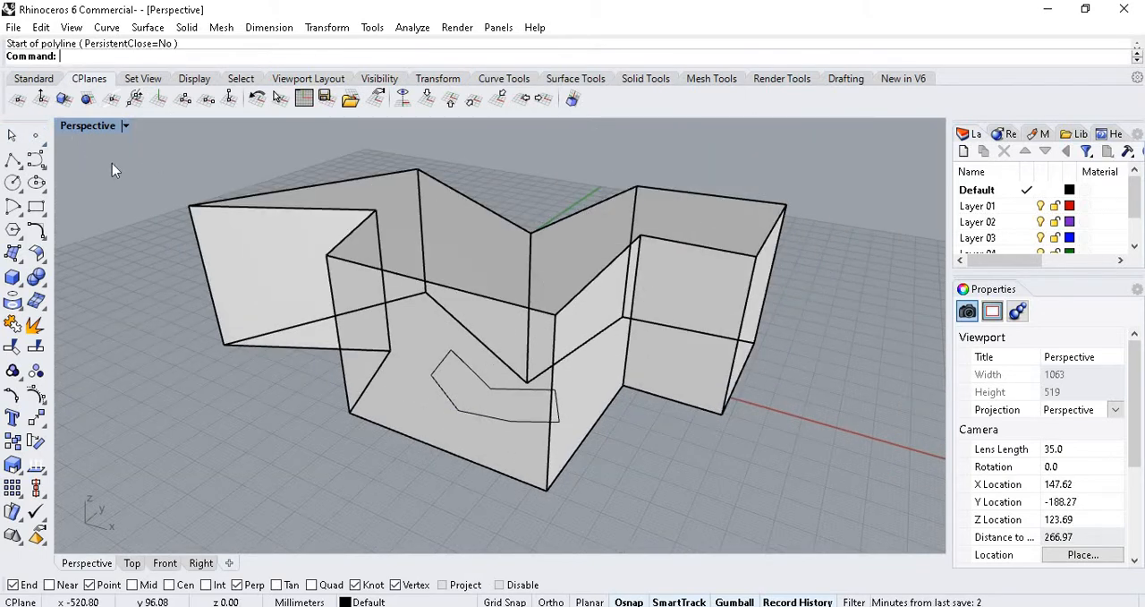
{"action": "left_click", "coordinate": [33, 79]}
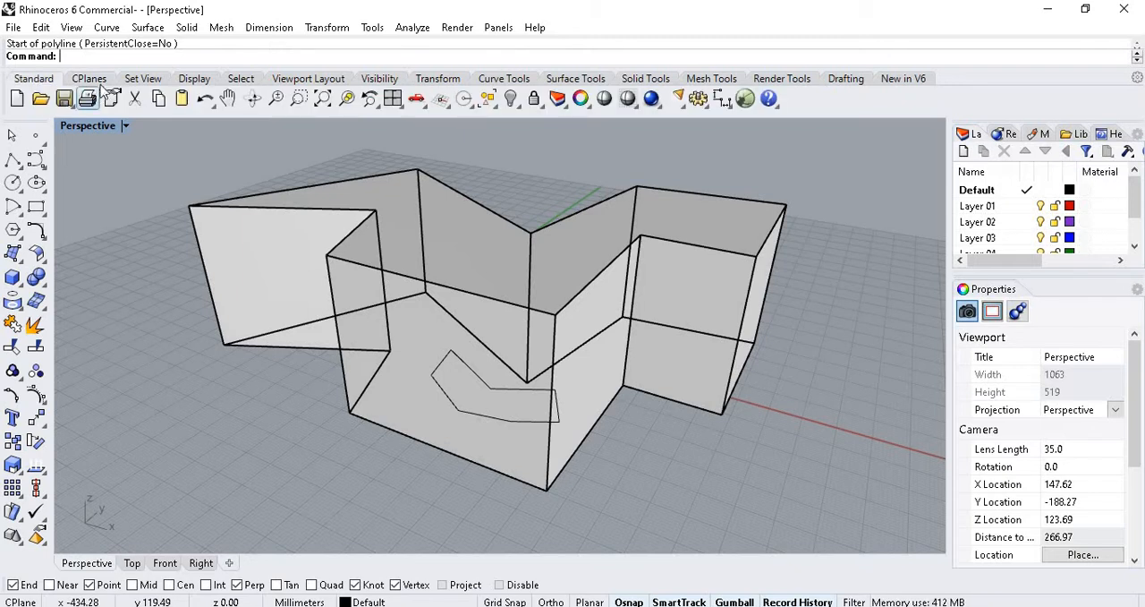
{"action": "left_click", "coordinate": [90, 80]}
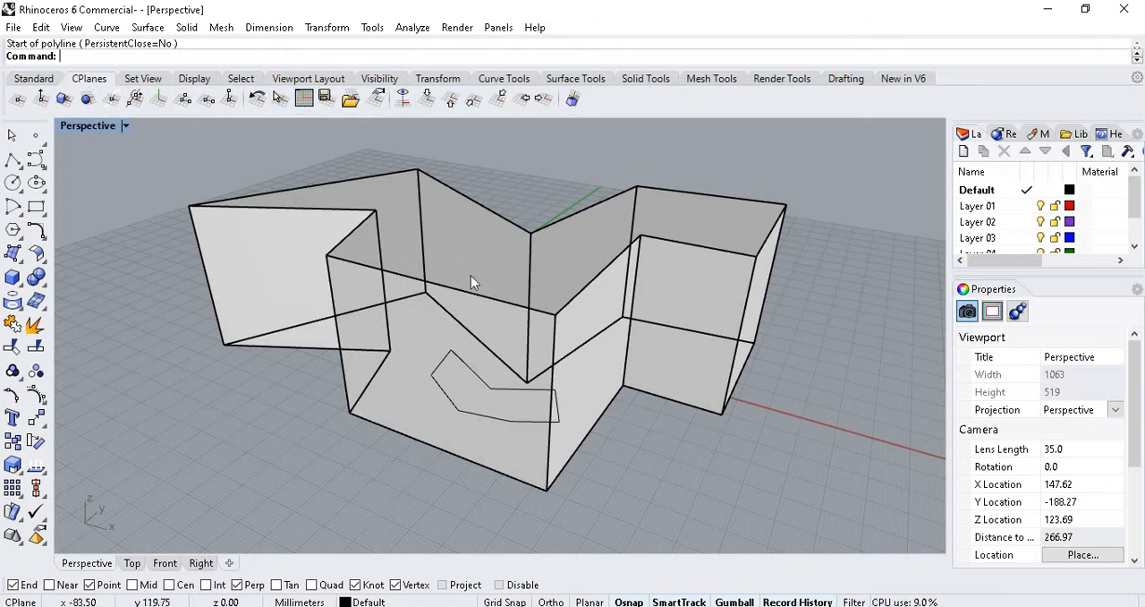
{"action": "scroll", "coordinate": [510, 323], "scroll_direction": "down", "scroll_amount": 10}
{"action": "scroll", "coordinate": [513, 326], "scroll_direction": "up", "scroll_amount": 8}
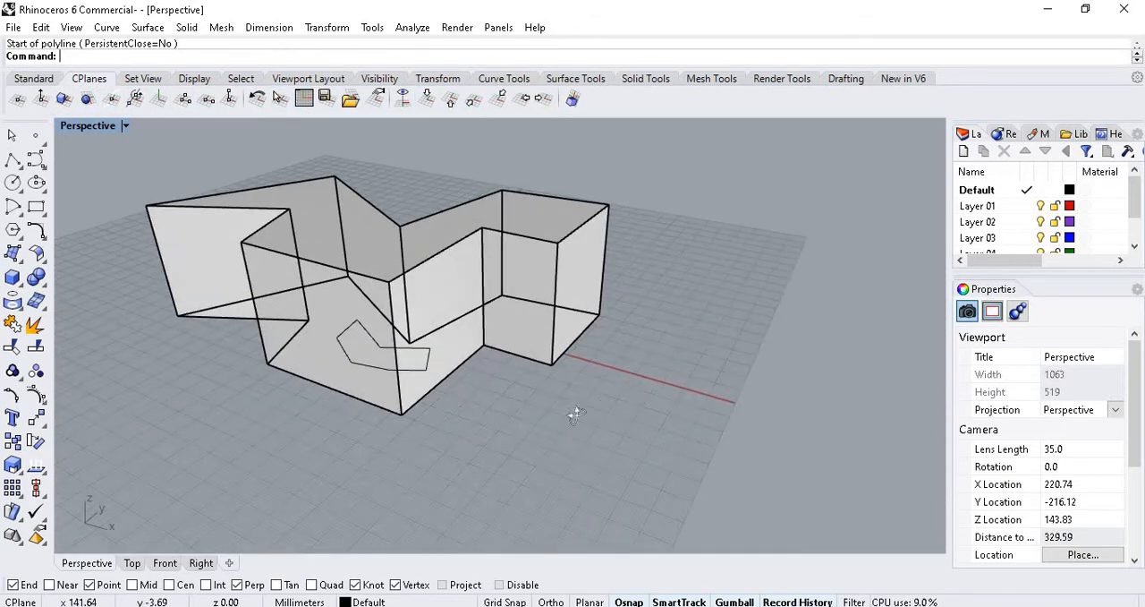
{"action": "right_click_drag", "start_coordinate": [575, 415], "coordinate": [480, 232]}
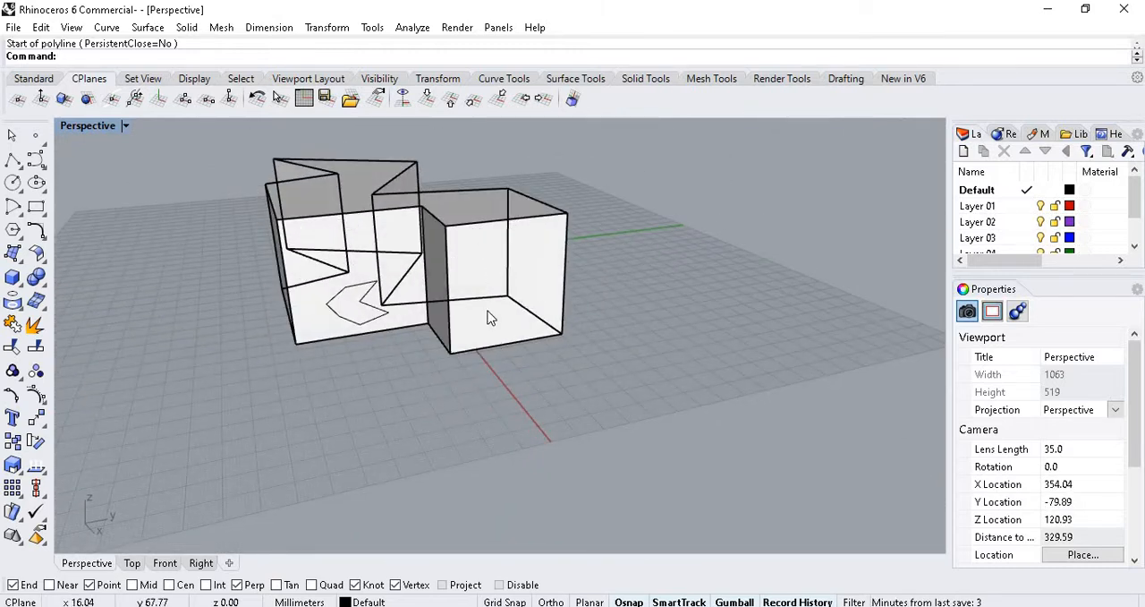
{"action": "right_click_drag", "start_coordinate": [350, 358], "coordinate": [500, 236]}
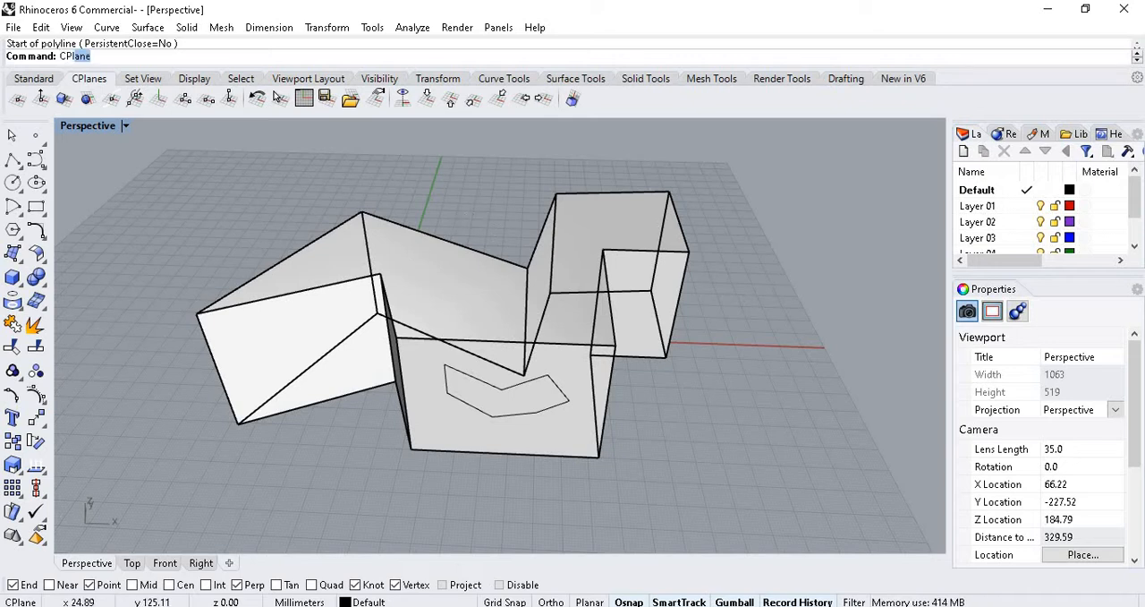
Orient the construction plane to the solid's slanted side face with the CPlane Surface option, placing the origin on that face.
{"action": "type", "text": "CPlane"}
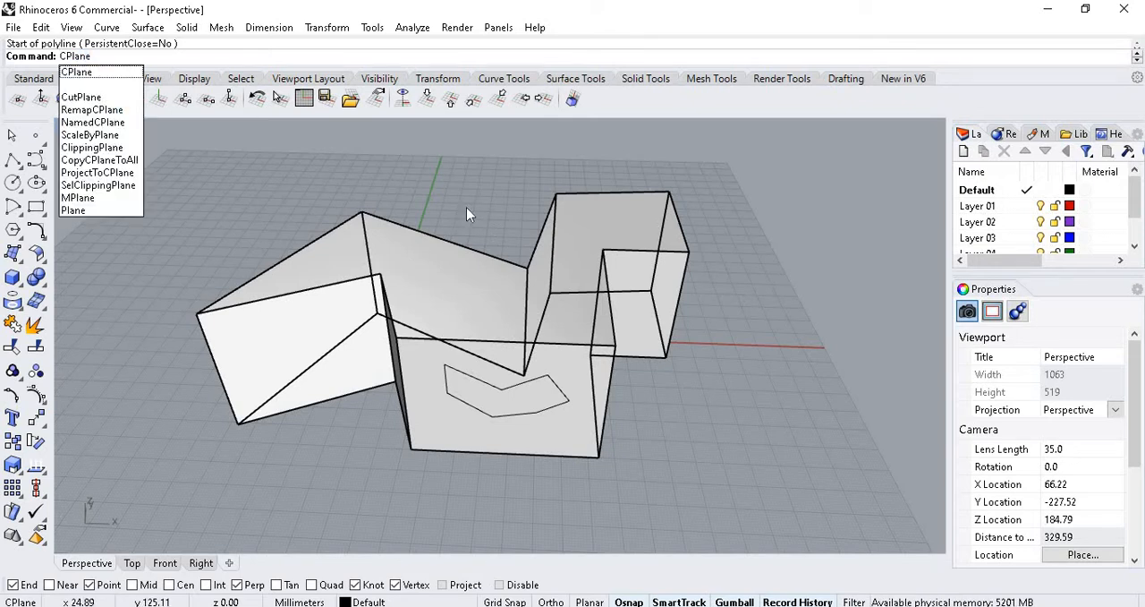
{"action": "key", "text": "Return"}
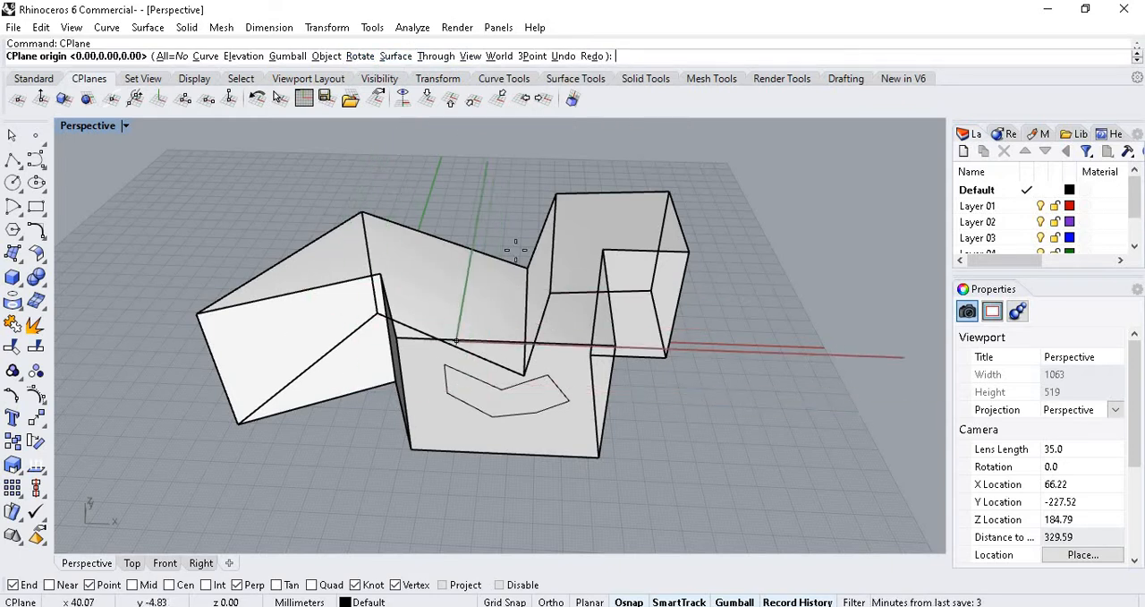
{"action": "left_click", "coordinate": [395, 57]}
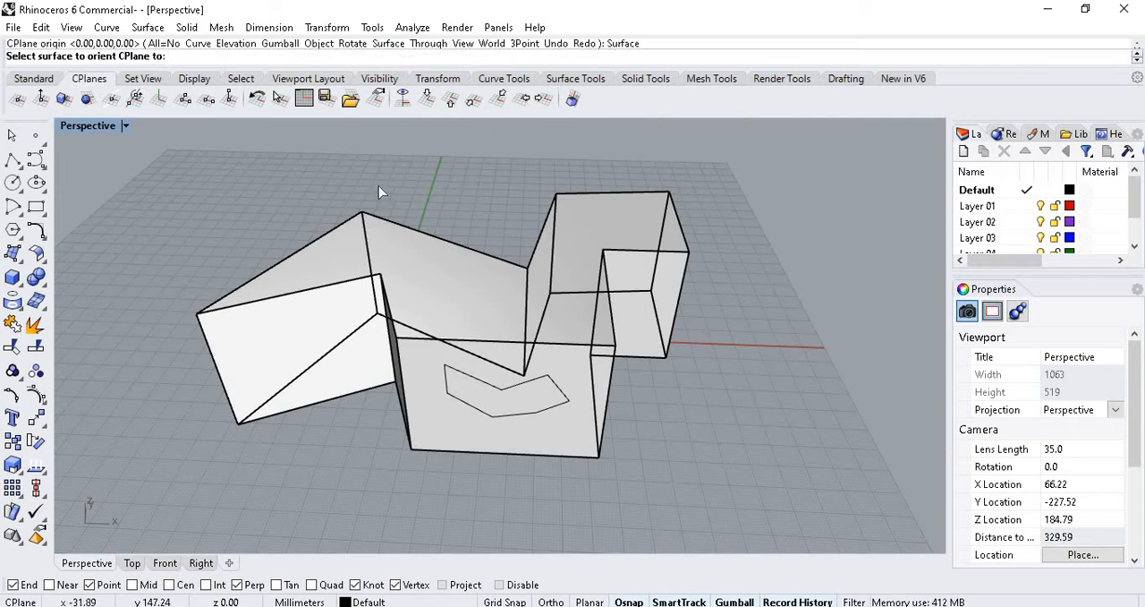
{"action": "scroll", "coordinate": [439, 232], "scroll_direction": "down", "scroll_amount": 6}
{"action": "right_click_drag", "start_coordinate": [540, 282], "coordinate": [456, 307]}
{"action": "scroll", "coordinate": [430, 264], "scroll_direction": "up", "scroll_amount": 6}
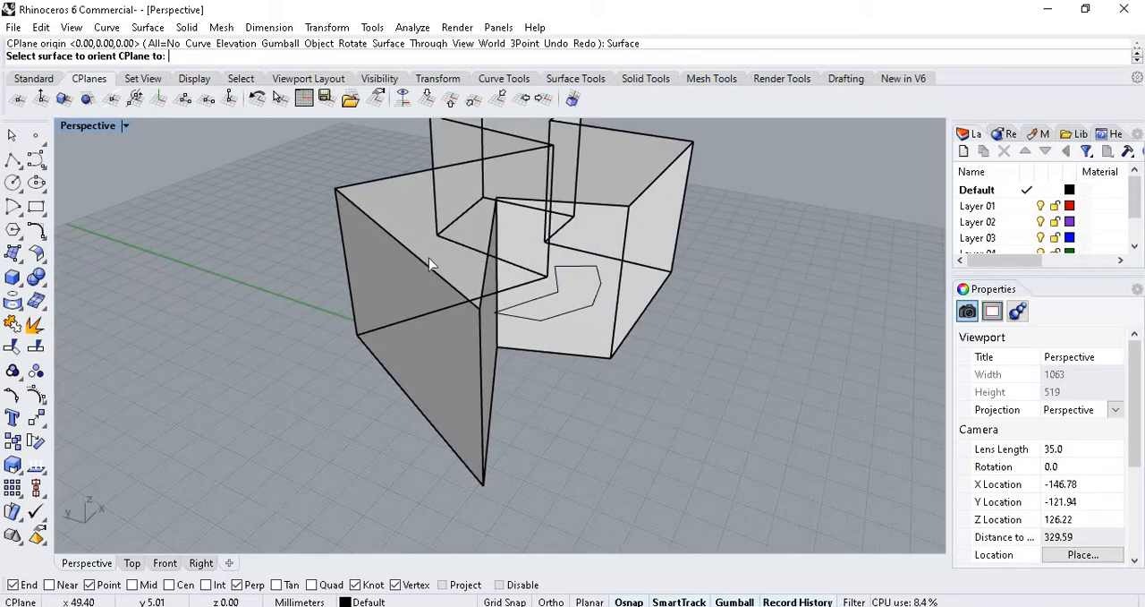
{"action": "left_click", "coordinate": [383, 260]}
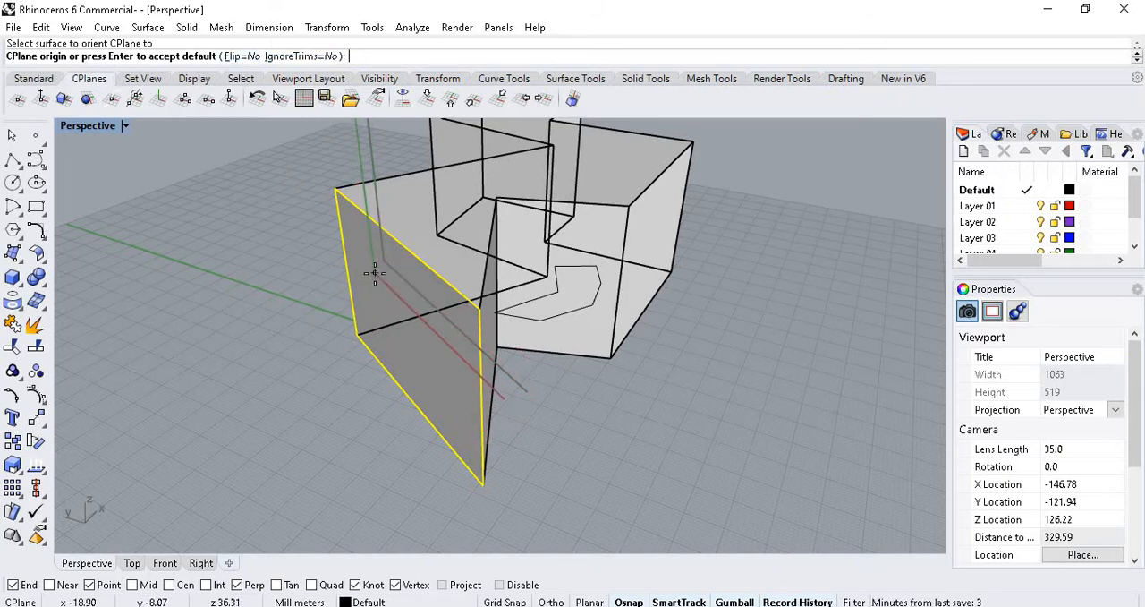
{"action": "left_click", "coordinate": [374, 288]}
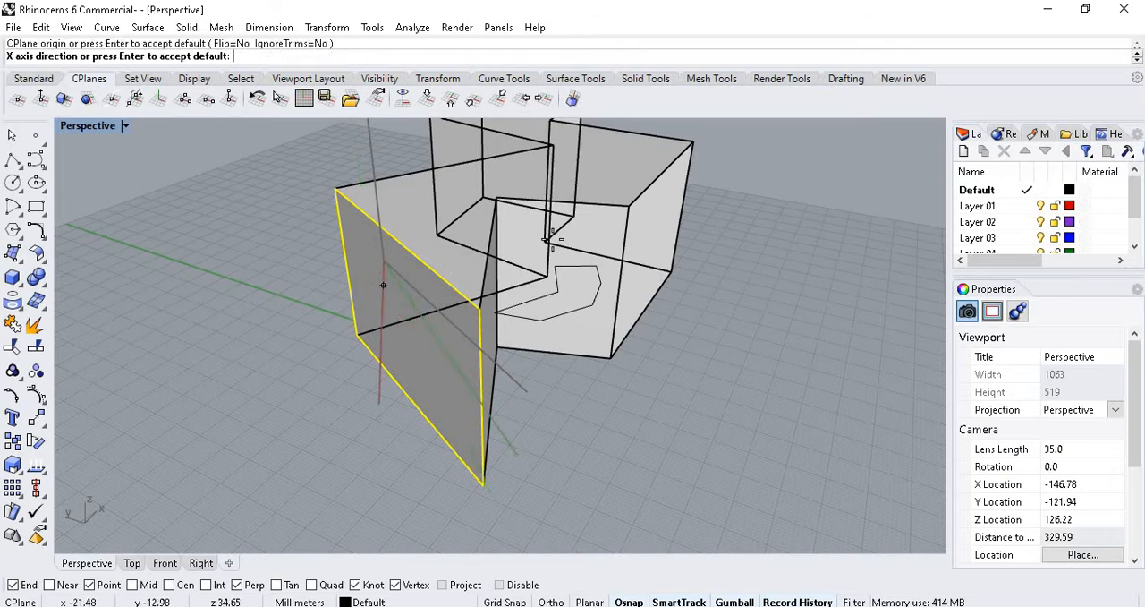
{"action": "left_click", "coordinate": [374, 226]}
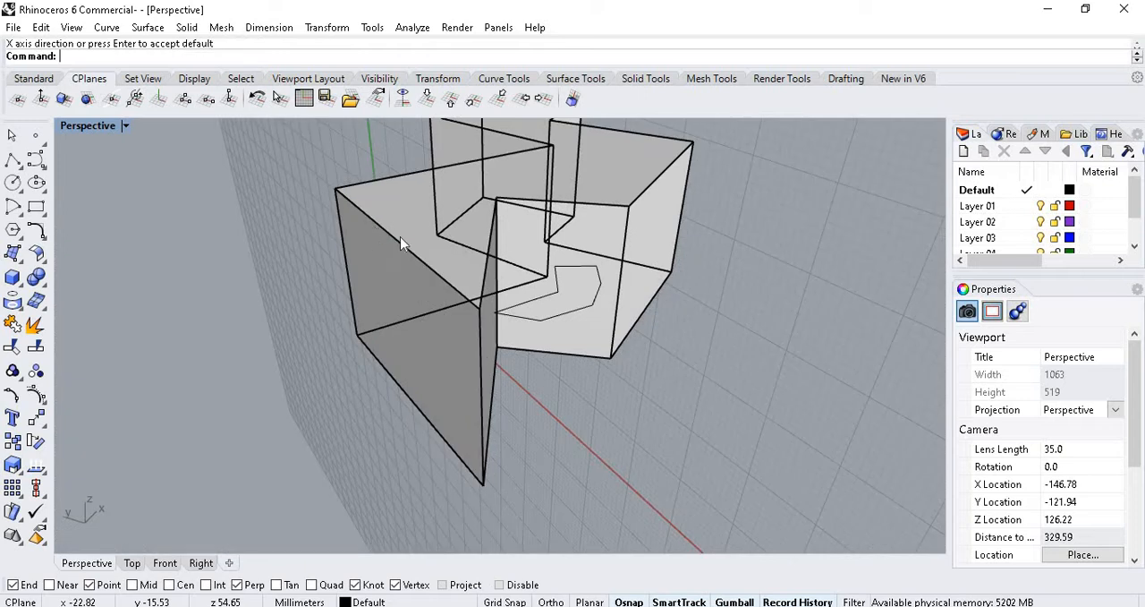
Examine the reoriented construction plane grid against the solid from several angles.
{"action": "scroll", "coordinate": [420, 362], "scroll_direction": "down", "scroll_amount": 5}
{"action": "right_click_drag", "start_coordinate": [517, 319], "coordinate": [726, 215]}
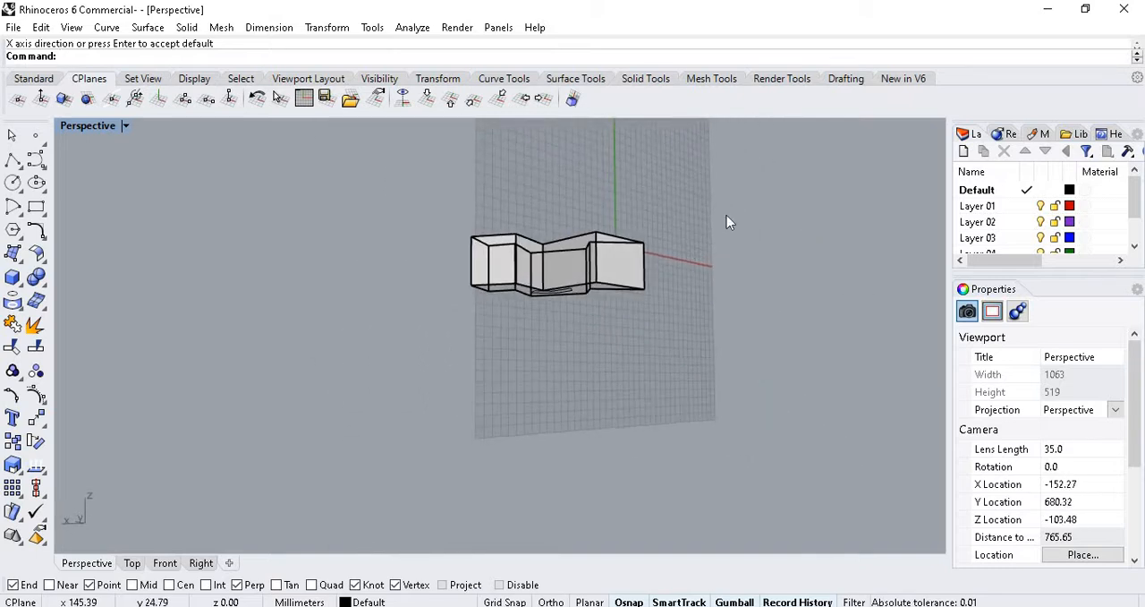
{"action": "scroll", "coordinate": [727, 216], "scroll_direction": "up", "scroll_amount": 8}
{"action": "scroll", "coordinate": [638, 278], "scroll_direction": "down", "scroll_amount": 6}
{"action": "scroll", "coordinate": [638, 284], "scroll_direction": "up", "scroll_amount": 4}
{"action": "right_click_drag", "start_coordinate": [680, 295], "coordinate": [333, 312]}
{"action": "scroll", "coordinate": [333, 311], "scroll_direction": "up", "scroll_amount": 4}
{"action": "right_click_drag", "start_coordinate": [626, 321], "coordinate": [395, 140]}
Set the Perspective view's display mode to Shaded.
{"action": "left_click", "coordinate": [126, 125]}
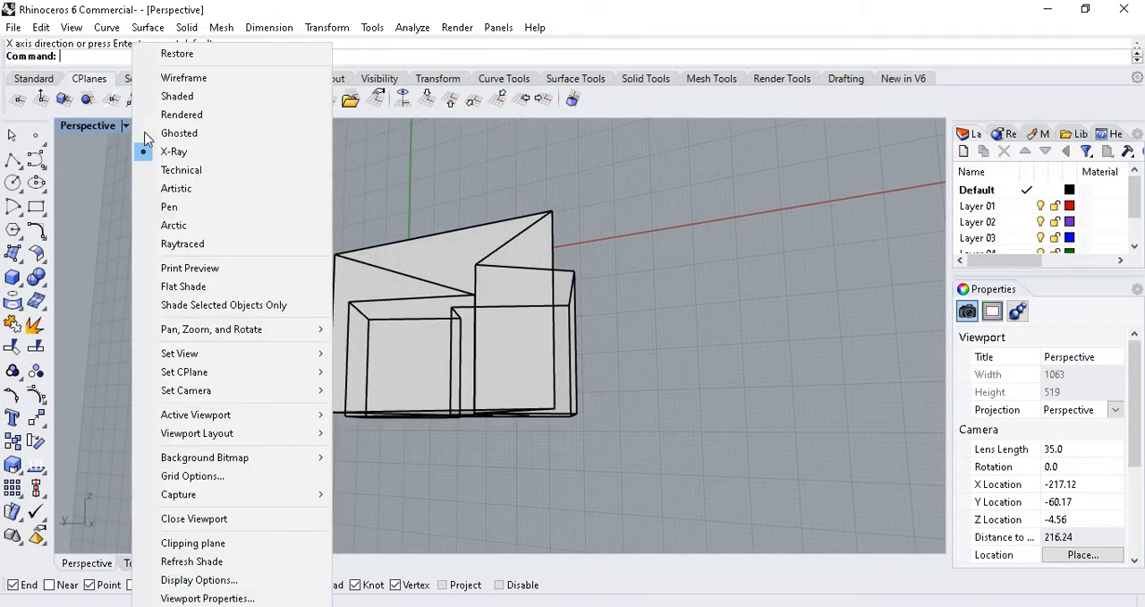
{"action": "left_click", "coordinate": [179, 98]}
{"action": "scroll", "coordinate": [483, 239], "scroll_direction": "down", "scroll_amount": 6}
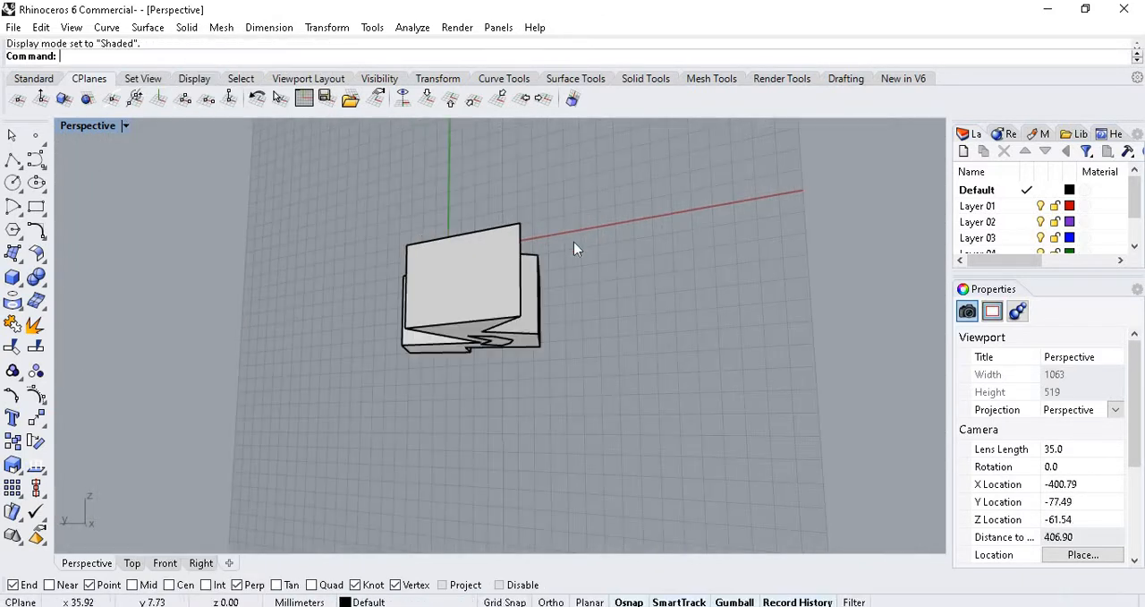
Draw a closed zigzag polyline with nine vertices on the solid's slanted side face, on the current construction plane.
{"action": "mouse_move", "coordinate": [573, 242]}
{"action": "right_mouse_down"}
{"action": "mouse_move", "coordinate": [724, 305]}
{"action": "mouse_move", "coordinate": [669, 291]}
{"action": "right_mouse_up"}
{"action": "scroll", "coordinate": [483, 270], "scroll_direction": "up", "scroll_amount": 6}
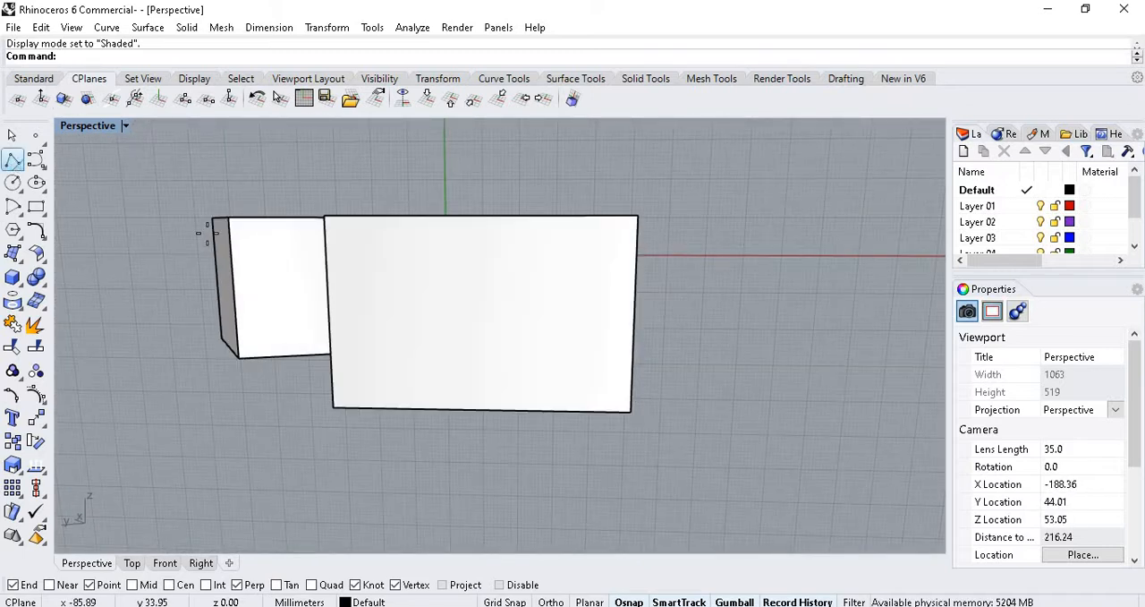
{"action": "left_click", "coordinate": [12, 158]}
{"action": "left_click", "coordinate": [394, 333]}
{"action": "left_click", "coordinate": [364, 272]}
{"action": "left_click", "coordinate": [456, 249]}
{"action": "left_click", "coordinate": [496, 365]}
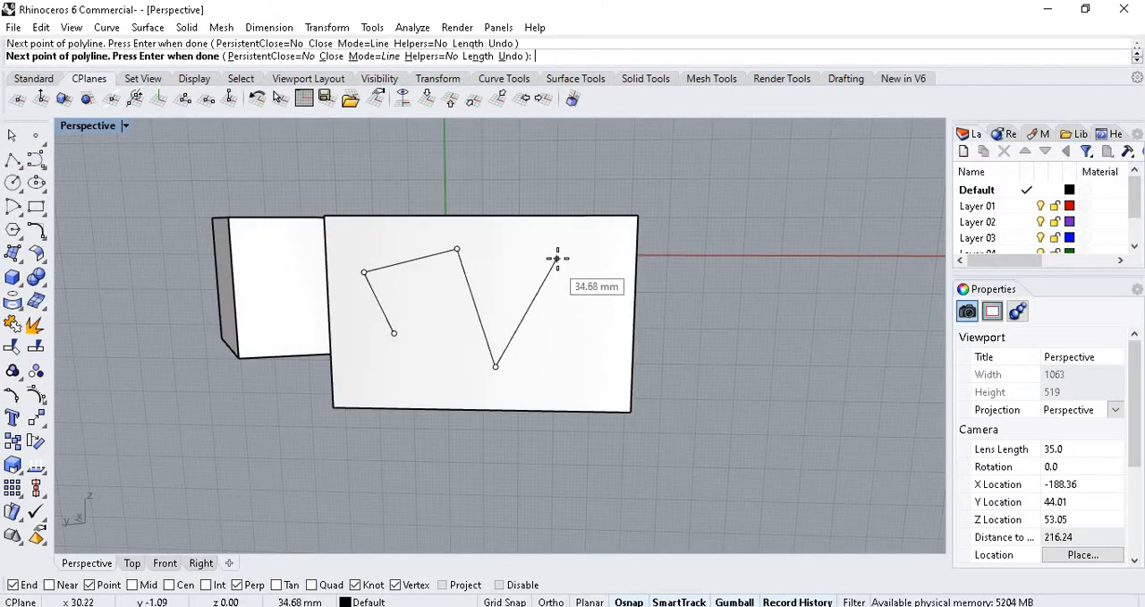
{"action": "left_click", "coordinate": [557, 259]}
{"action": "left_click", "coordinate": [583, 338]}
{"action": "left_click", "coordinate": [519, 390]}
{"action": "left_click", "coordinate": [421, 389]}
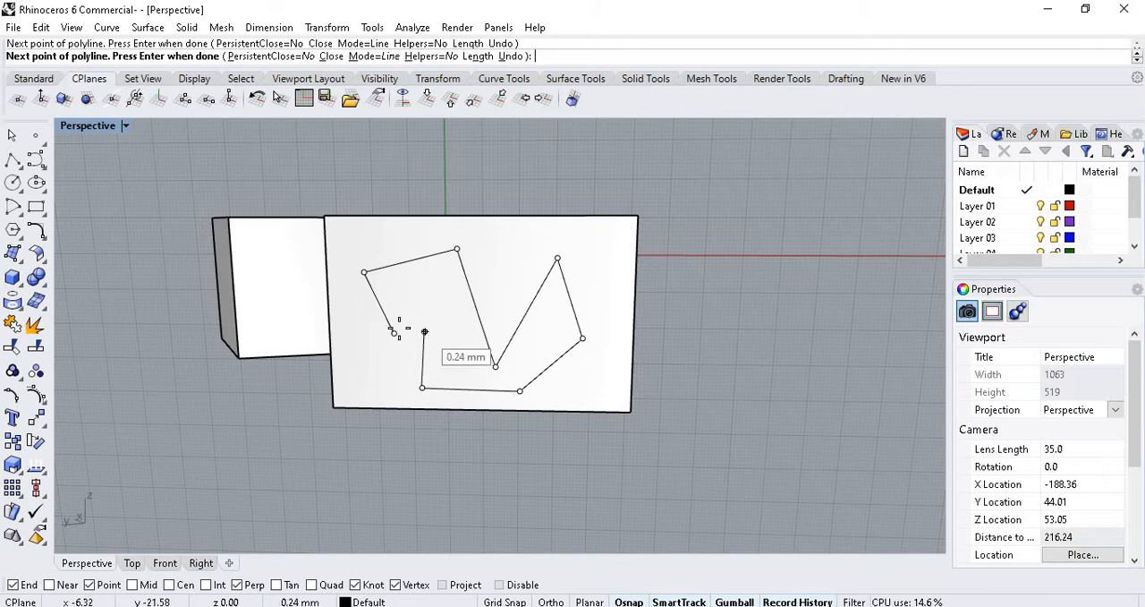
{"action": "left_click", "coordinate": [421, 333]}
{"action": "left_click", "coordinate": [394, 332]}
Extrude the closed polyline outward from the slanted side face with ExtrudeCrv to form a projecting solid.
{"action": "left_click", "coordinate": [485, 249]}
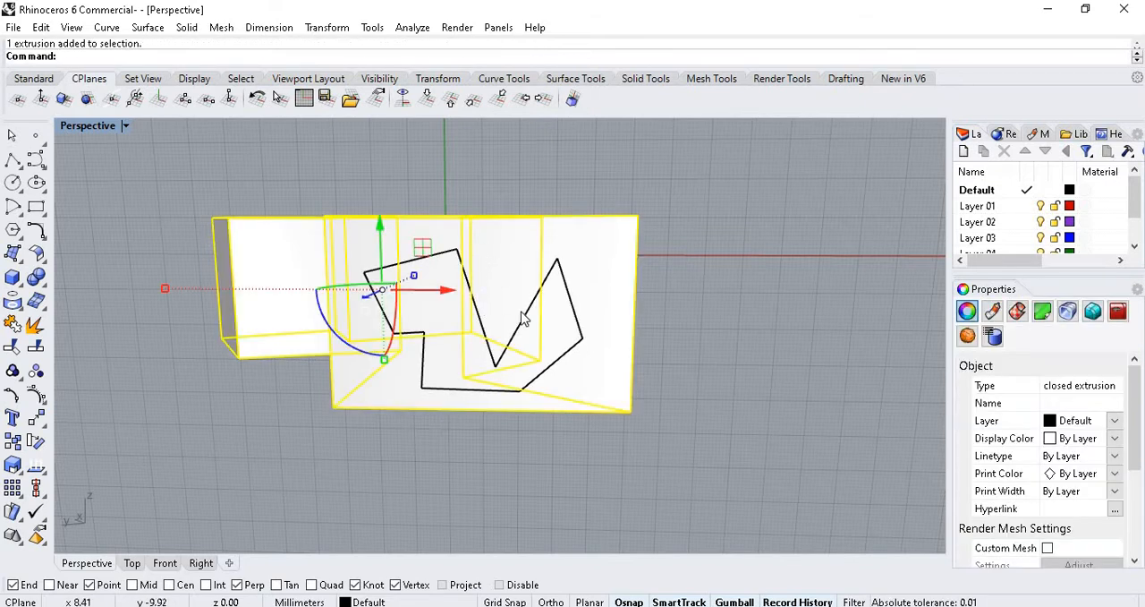
{"action": "left_click", "coordinate": [526, 326]}
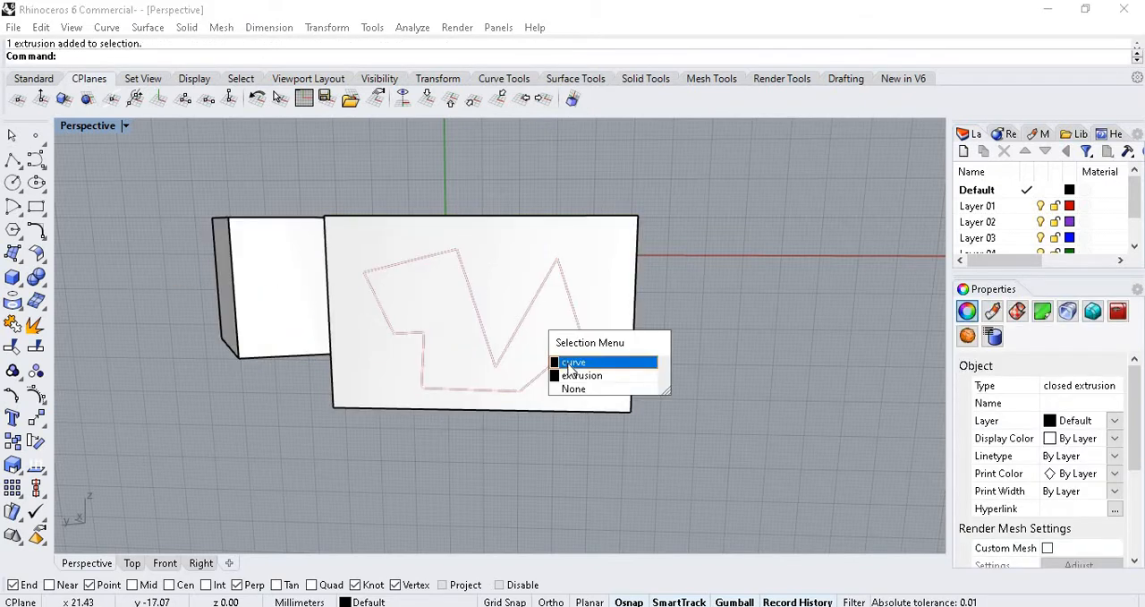
{"action": "left_click", "coordinate": [570, 364]}
{"action": "right_click_drag", "start_coordinate": [396, 253], "coordinate": [537, 309]}
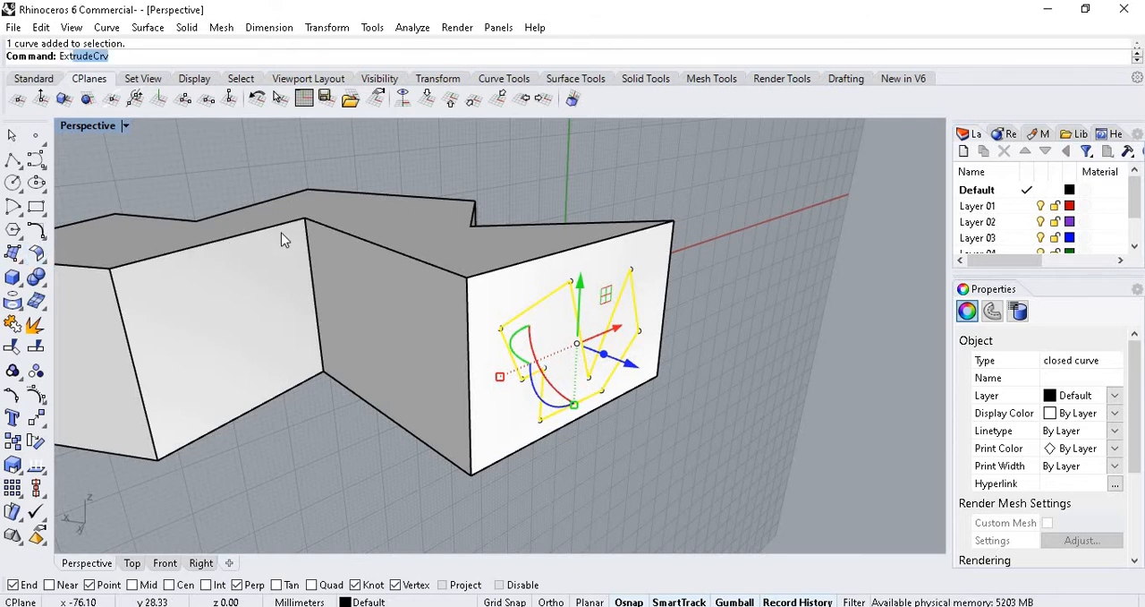
{"action": "type", "text": "ru"}
{"action": "key", "text": "Return"}
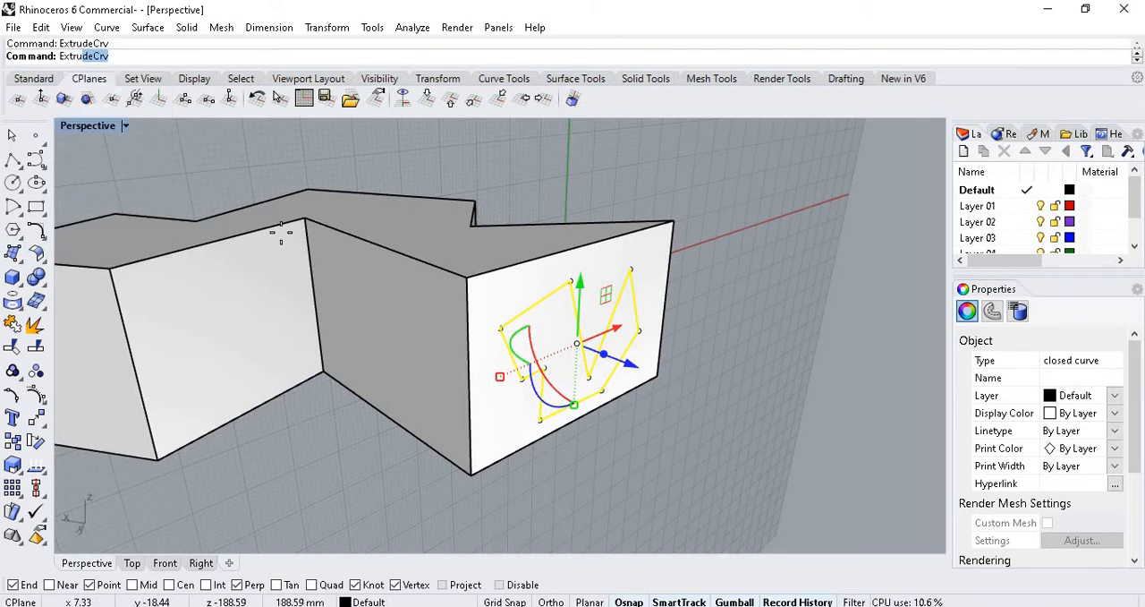
{"action": "left_click", "coordinate": [787, 435]}
{"action": "scroll", "coordinate": [550, 324], "scroll_direction": "down", "scroll_amount": 6}
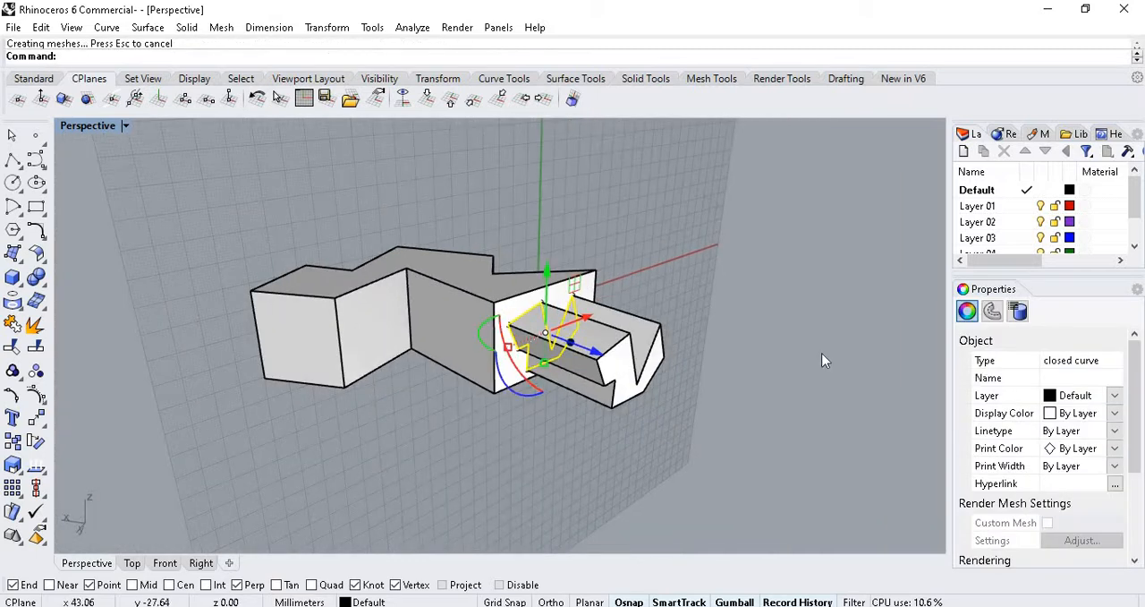
{"action": "left_click", "coordinate": [823, 360]}
Reset the Perspective view's construction plane to World Top.
{"action": "right_click_drag", "start_coordinate": [530, 386], "coordinate": [423, 327]}
{"action": "scroll", "coordinate": [424, 328], "scroll_direction": "down", "scroll_amount": 13}
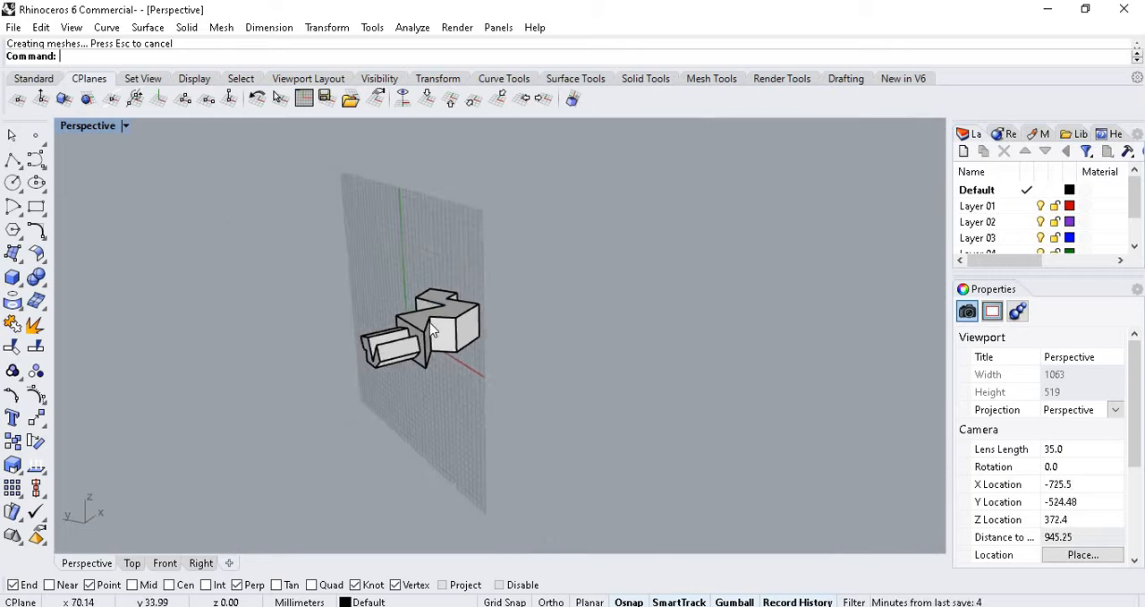
{"action": "scroll", "coordinate": [436, 328], "scroll_direction": "up", "scroll_amount": 7}
{"action": "right_click_drag", "start_coordinate": [580, 352], "coordinate": [499, 313]}
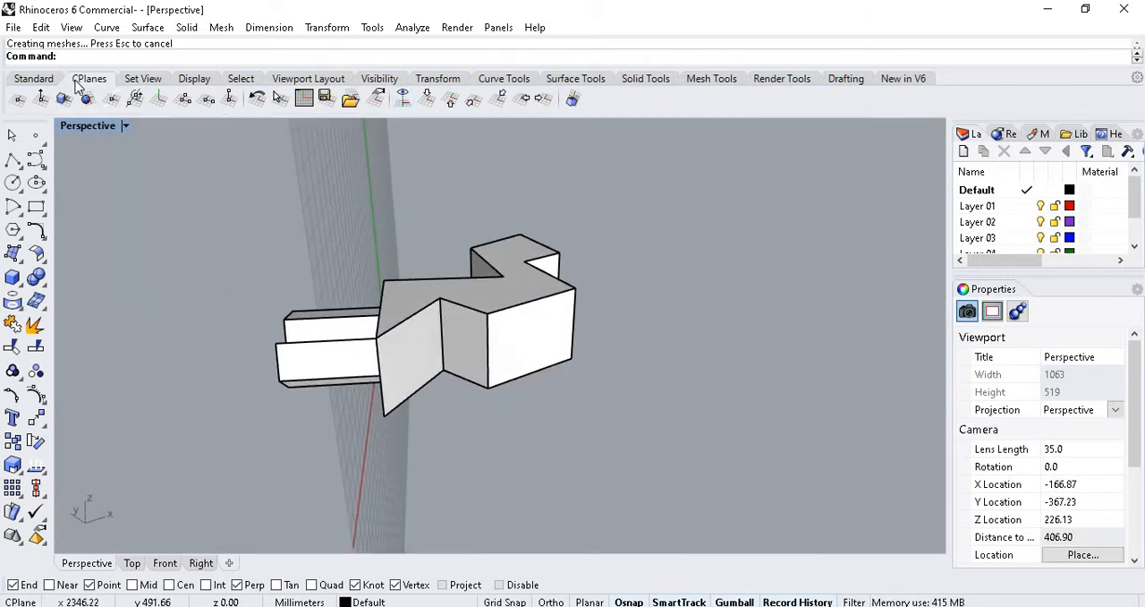
{"action": "left_click", "coordinate": [429, 99]}
{"action": "right_click_drag", "start_coordinate": [508, 306], "coordinate": [429, 140]}
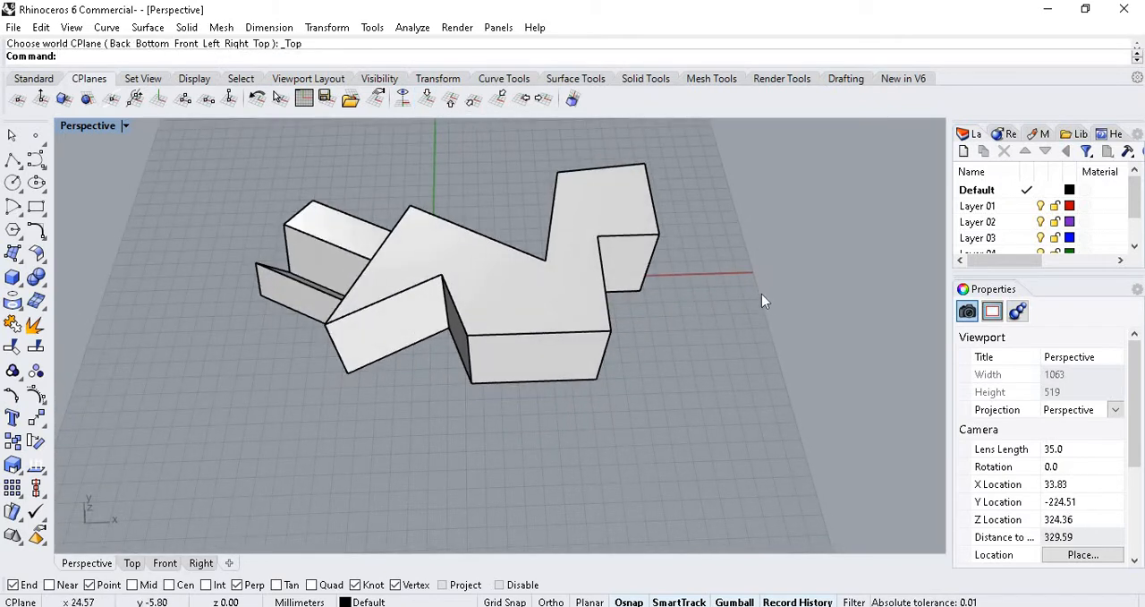
{"action": "scroll", "coordinate": [501, 277], "scroll_direction": "down", "scroll_amount": 4}
{"action": "mouse_move", "coordinate": [521, 314]}
{"action": "right_mouse_down"}
{"action": "mouse_move", "coordinate": [502, 307]}
{"action": "mouse_move", "coordinate": [453, 232]}
{"action": "mouse_move", "coordinate": [528, 298]}
{"action": "right_mouse_up"}
{"action": "scroll", "coordinate": [560, 251], "scroll_direction": "up", "scroll_amount": 6}
{"action": "right_click_drag", "start_coordinate": [563, 331], "coordinate": [513, 312]}
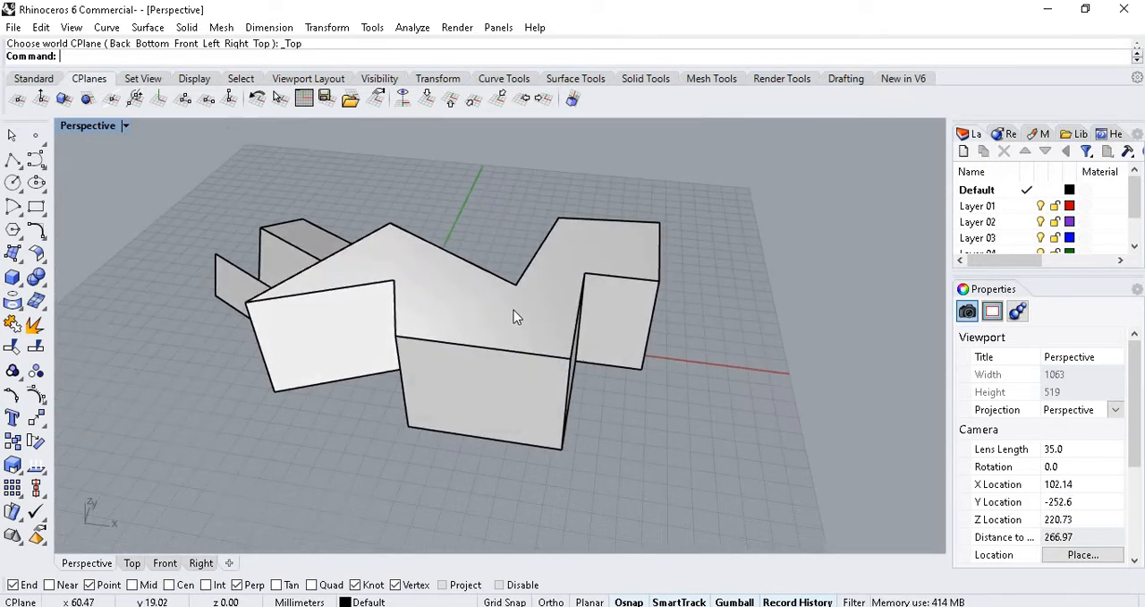
Orient the construction plane to the main solid's top face with the CPlane Surface option, accepting the default origin and X axis direction.
{"action": "left_click", "coordinate": [454, 287]}
{"action": "left_click", "coordinate": [463, 217]}
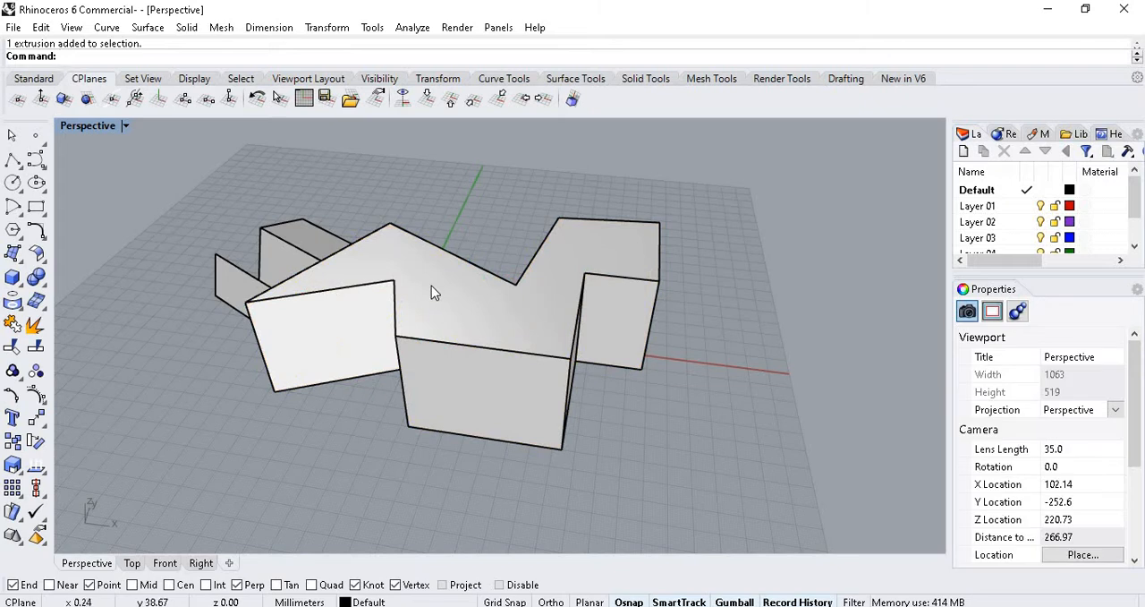
{"action": "left_click", "coordinate": [436, 280]}
{"action": "left_click", "coordinate": [464, 211]}
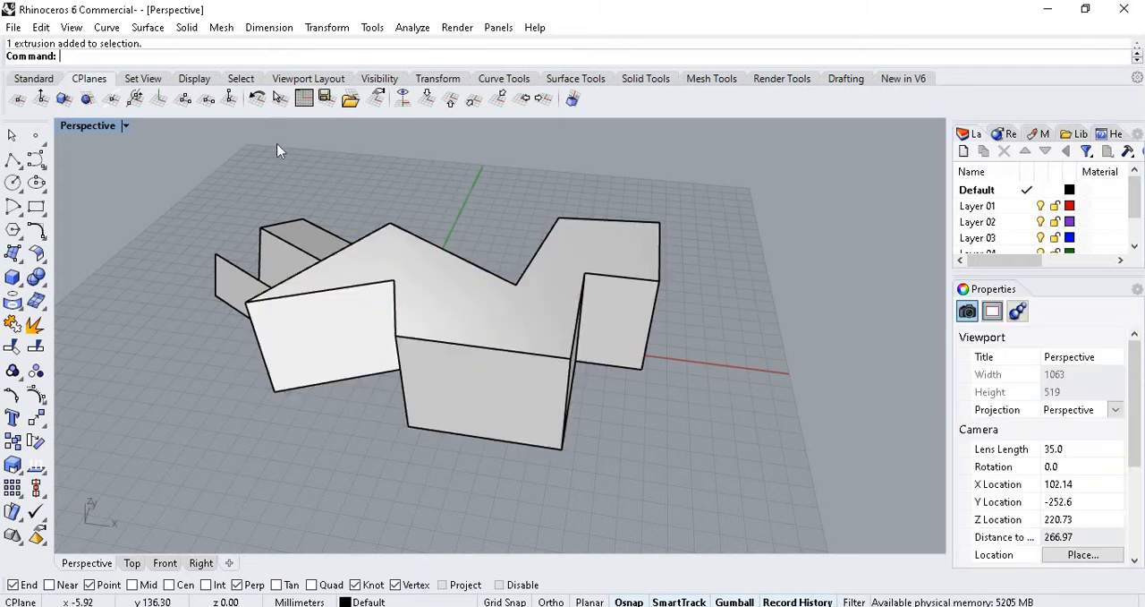
{"action": "left_click", "coordinate": [18, 103]}
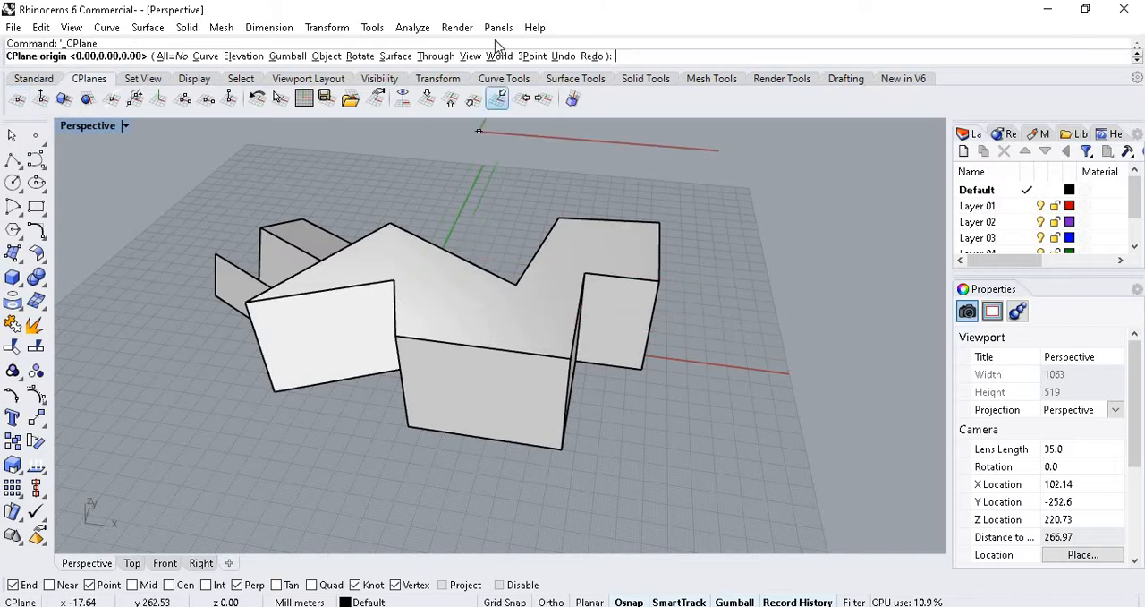
{"action": "left_click", "coordinate": [396, 57]}
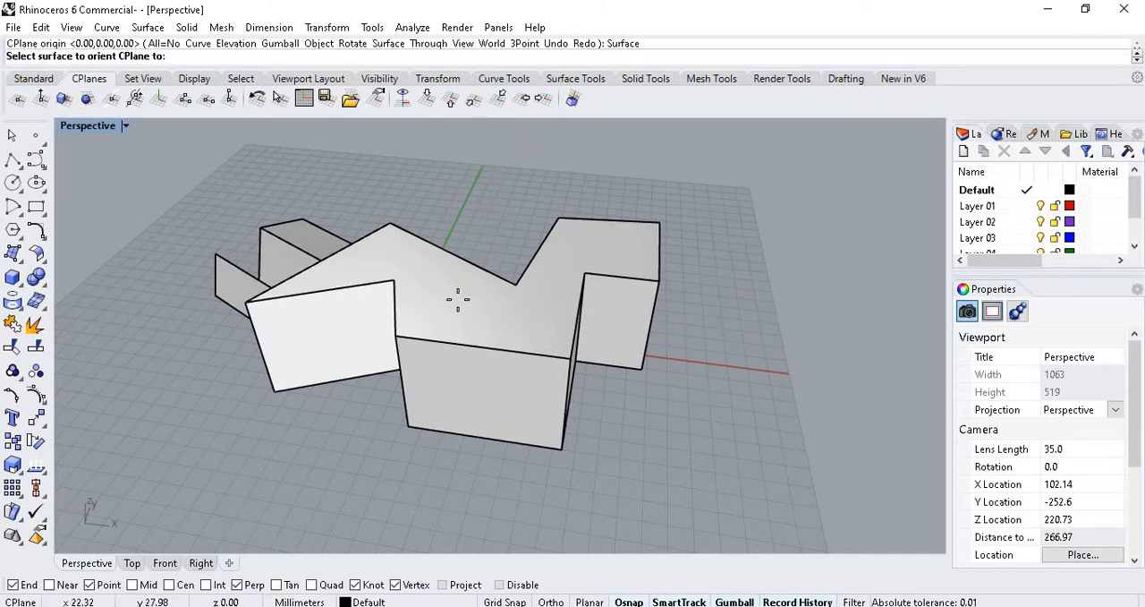
{"action": "left_click", "coordinate": [458, 299]}
{"action": "key", "text": "Return"}
{"action": "key", "text": "Return"}
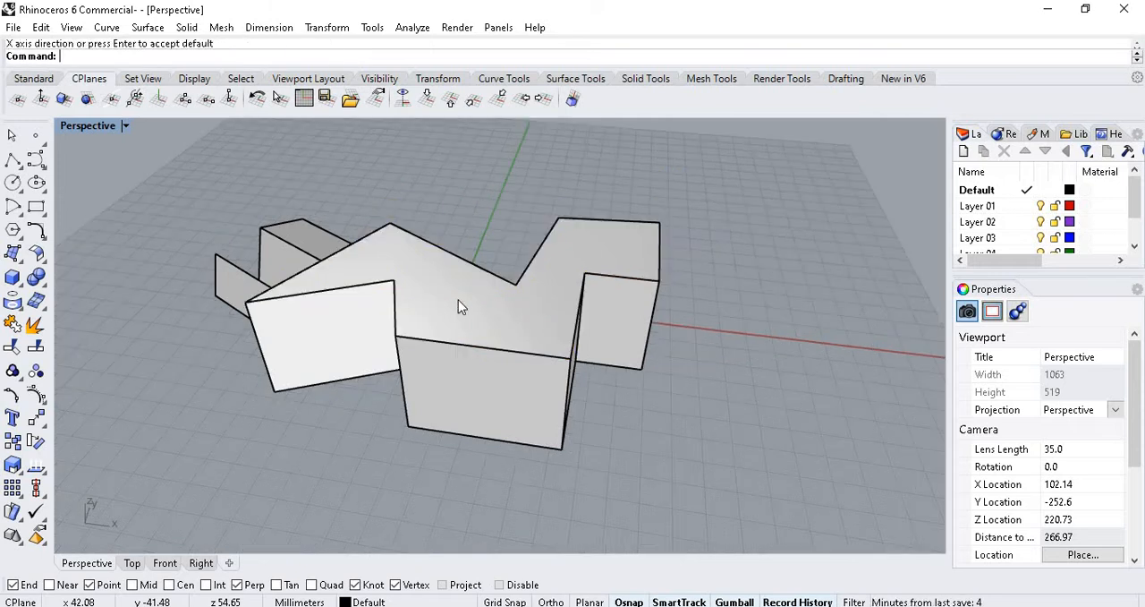
Draw a closed five-sided polyline on the main solid's top face.
{"action": "scroll", "coordinate": [459, 299], "scroll_direction": "down", "scroll_amount": 6}
{"action": "right_click_drag", "start_coordinate": [522, 293], "coordinate": [491, 289]}
{"action": "scroll", "coordinate": [489, 293], "scroll_direction": "up", "scroll_amount": 3}
{"action": "right_click_drag", "start_coordinate": [544, 264], "coordinate": [442, 296]}
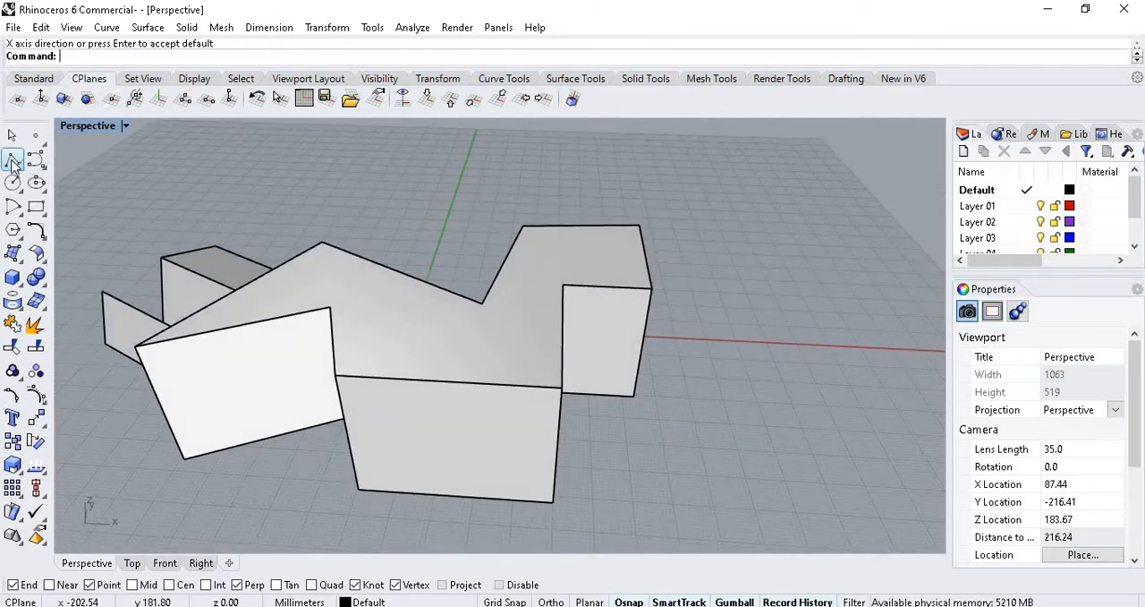
{"action": "left_click", "coordinate": [13, 158]}
{"action": "left_click", "coordinate": [381, 341]}
{"action": "left_click", "coordinate": [526, 306]}
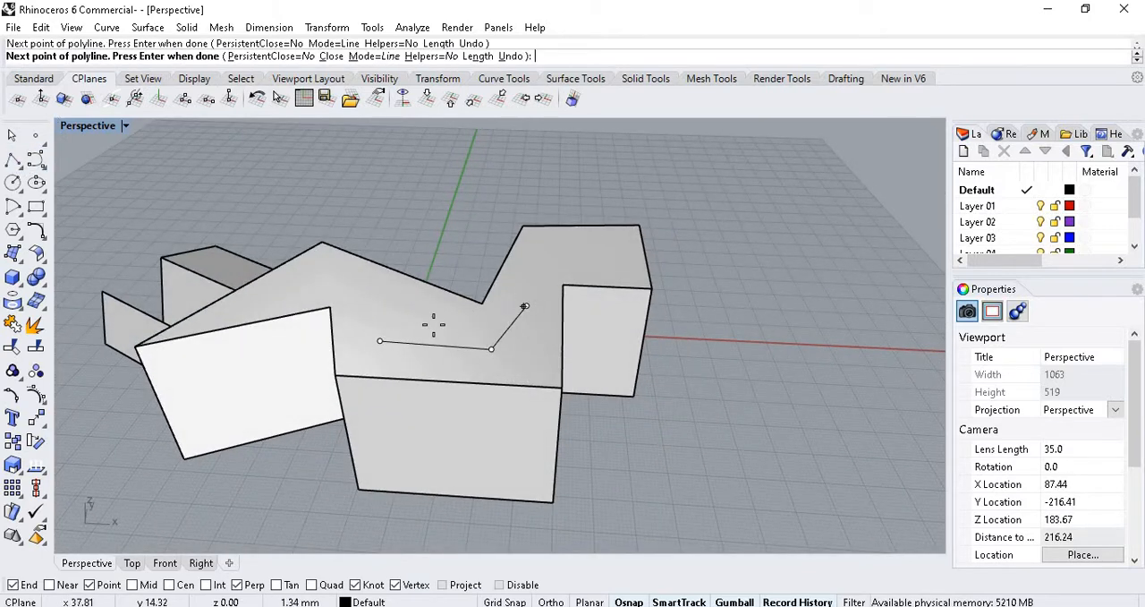
{"action": "left_click", "coordinate": [434, 316]}
{"action": "left_click", "coordinate": [331, 264]}
{"action": "left_click", "coordinate": [377, 340]}
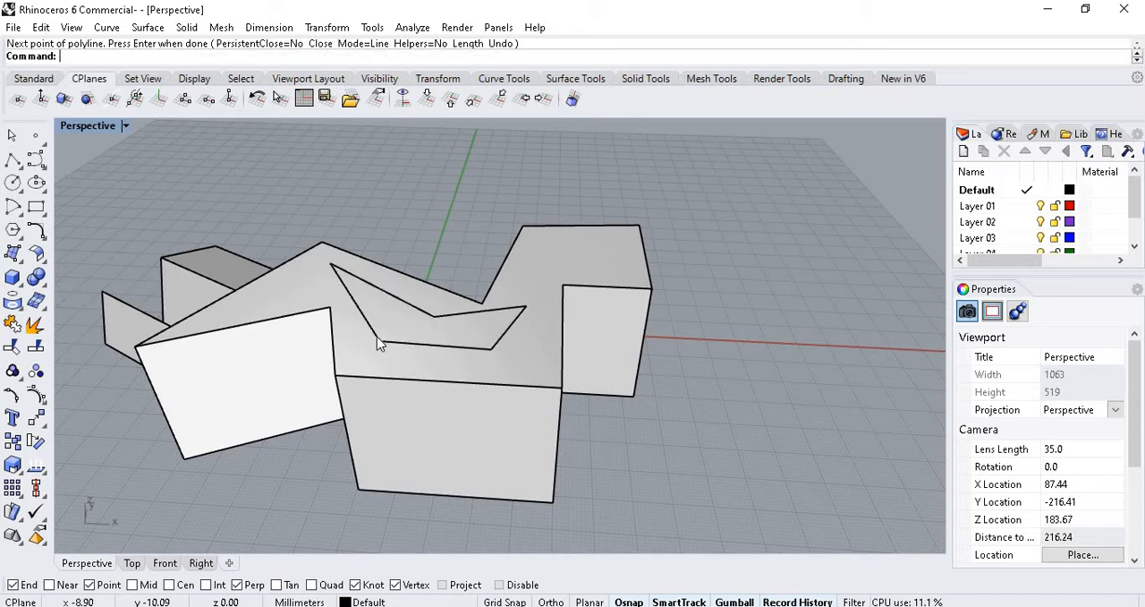
Extrude the five-sided polyline upward from the top face with ExtrudeCrv.
{"action": "left_click", "coordinate": [398, 300]}
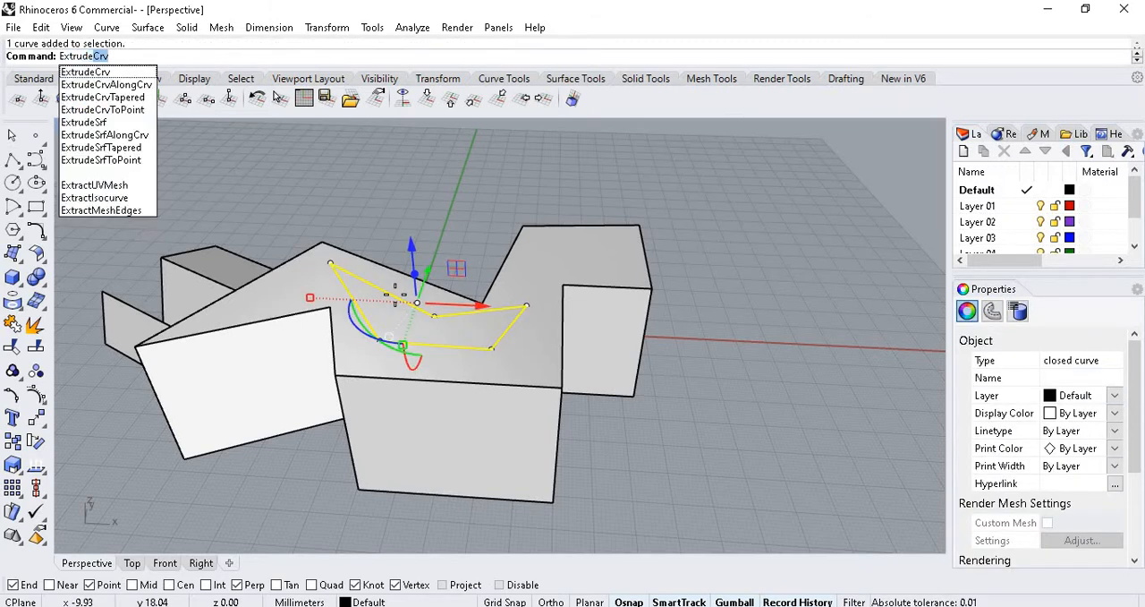
{"action": "key", "text": "Return"}
{"action": "left_click", "coordinate": [447, 185]}
{"action": "scroll", "coordinate": [534, 311], "scroll_direction": "down", "scroll_amount": 5}
{"action": "mouse_move", "coordinate": [540, 328]}
{"action": "right_mouse_down"}
{"action": "mouse_move", "coordinate": [614, 220]}
{"action": "mouse_move", "coordinate": [561, 304]}
{"action": "mouse_move", "coordinate": [529, 328]}
{"action": "right_mouse_up"}
Join the main solid and its two projecting extrusions into one polysurface with Boolean Union.
{"action": "left_click", "coordinate": [527, 329]}
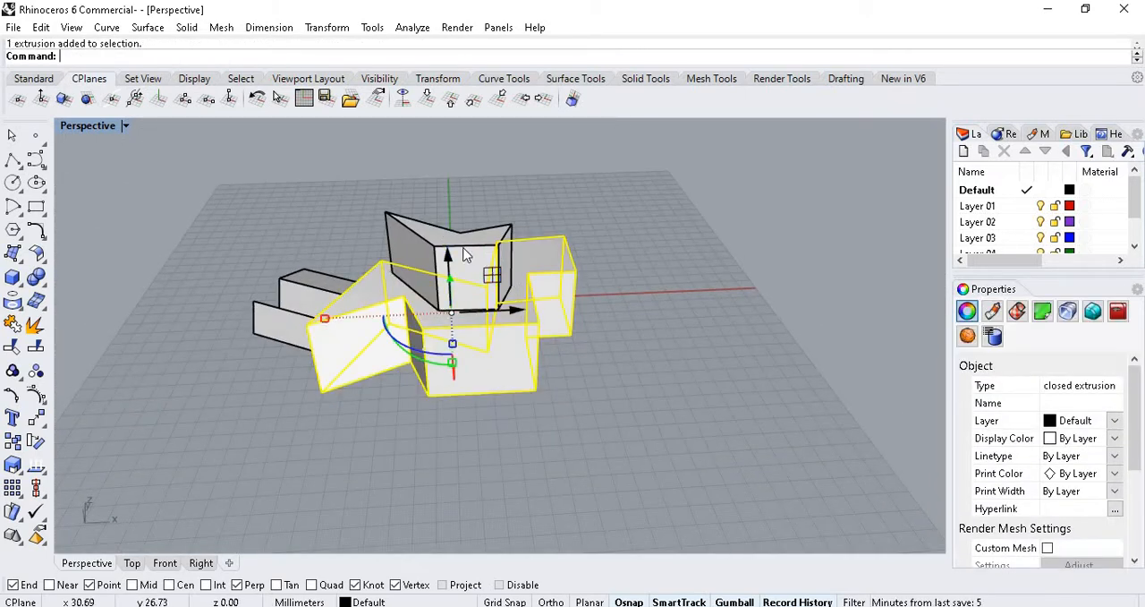
{"action": "left_click", "coordinate": [419, 237], "text": "shift"}
{"action": "left_click", "coordinate": [299, 295], "text": "shift"}
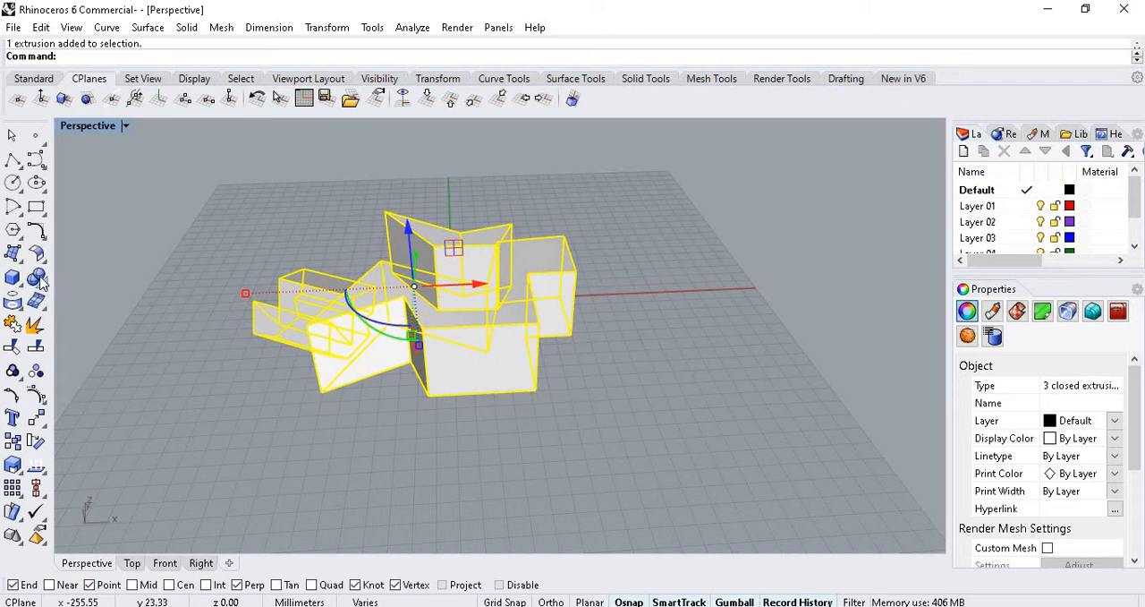
{"action": "left_click", "coordinate": [36, 280]}
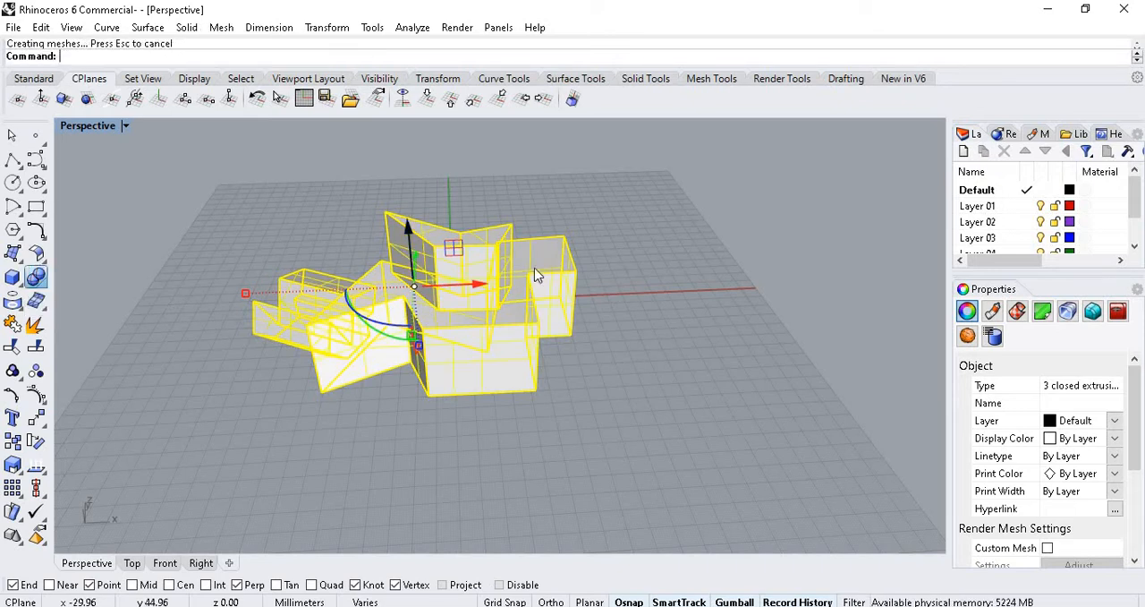
{"action": "right_click_drag", "start_coordinate": [468, 370], "coordinate": [577, 223]}
{"action": "left_click", "coordinate": [712, 282]}
{"action": "scroll", "coordinate": [564, 287], "scroll_direction": "up", "scroll_amount": 4}
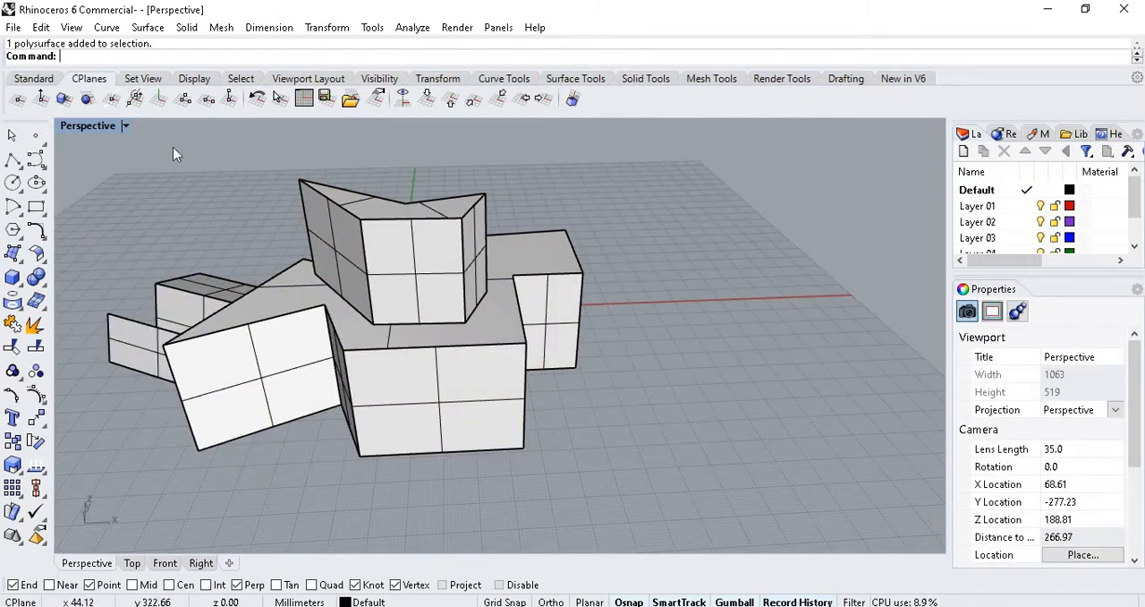
Orient the construction plane to the polysurface's angled front face with the CPlane Surface option, accepting the default origin and X axis direction.
{"action": "left_click", "coordinate": [20, 100]}
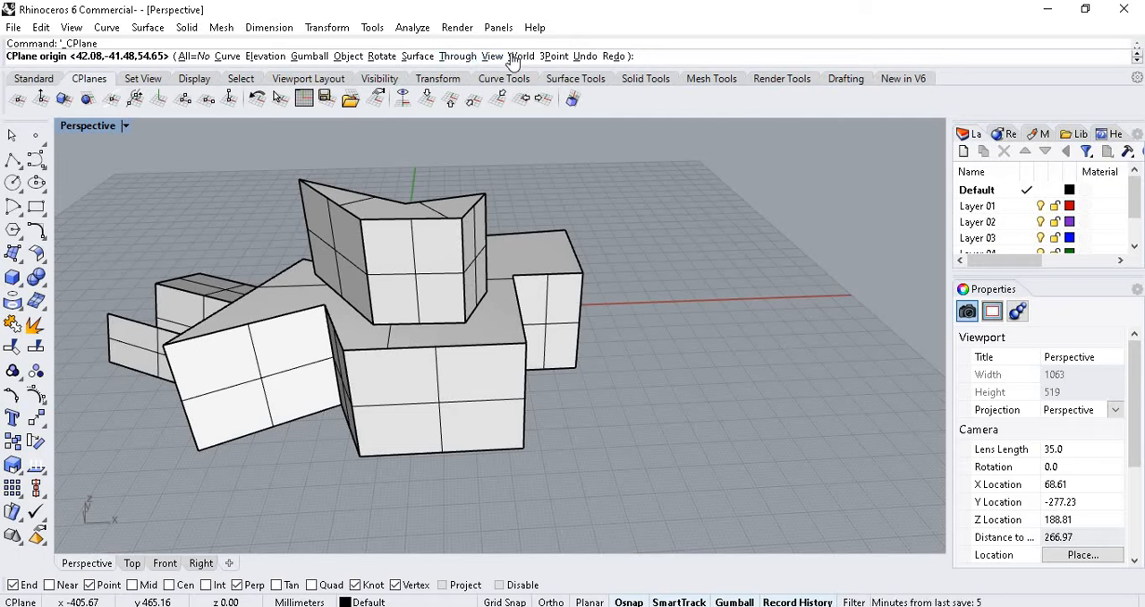
{"action": "scroll", "coordinate": [501, 300], "scroll_direction": "down", "scroll_amount": 5}
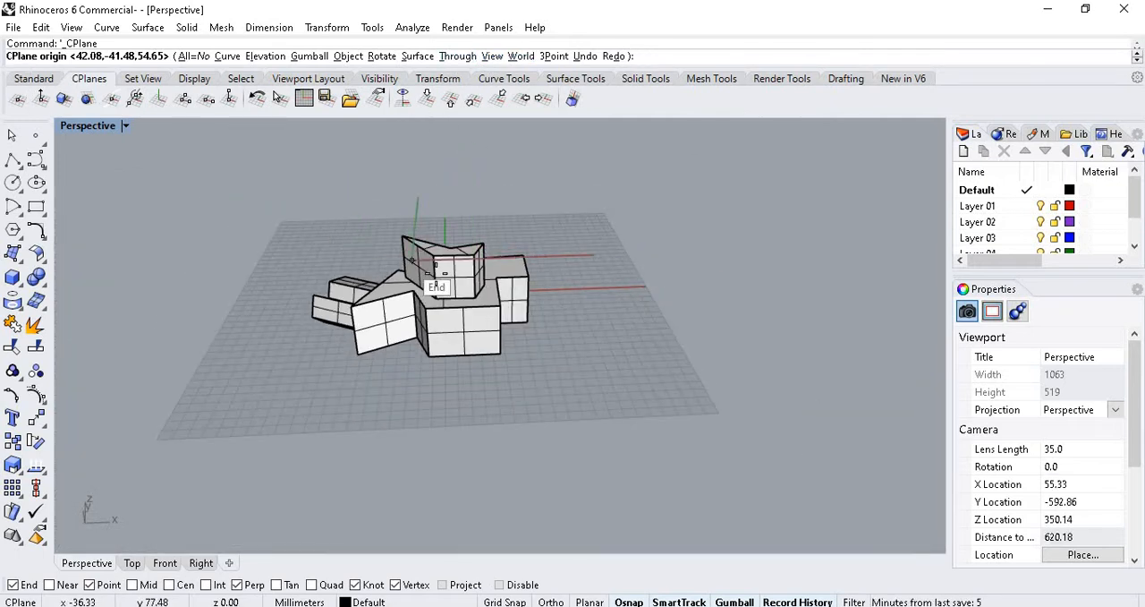
{"action": "scroll", "coordinate": [304, 224], "scroll_direction": "up", "scroll_amount": 3}
{"action": "right_click_drag", "start_coordinate": [358, 268], "coordinate": [470, 82]}
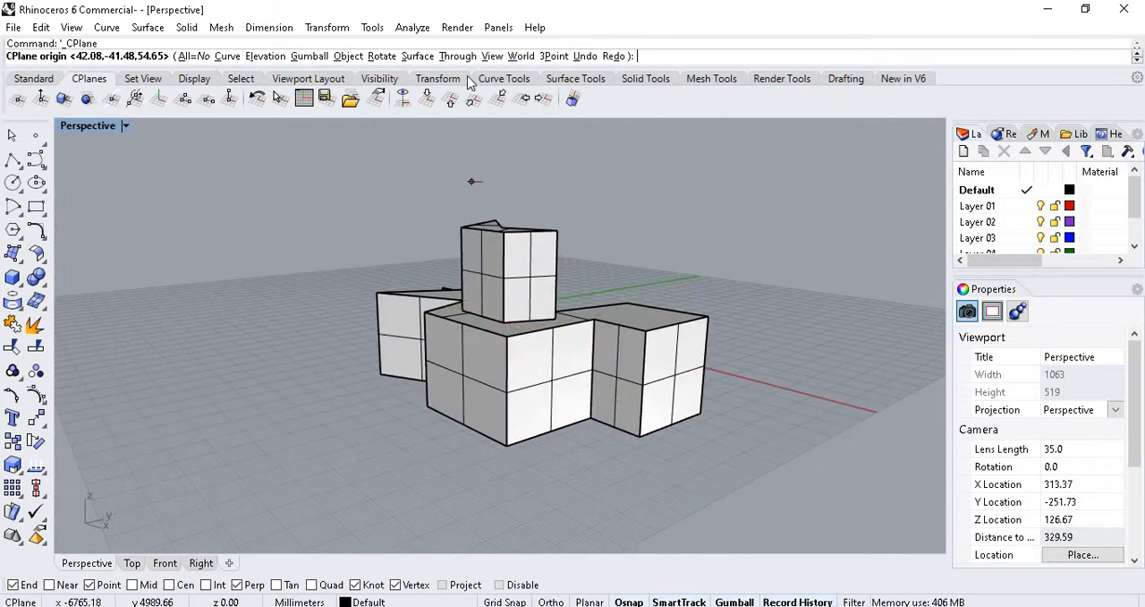
{"action": "left_click", "coordinate": [421, 57]}
{"action": "right_click_drag", "start_coordinate": [779, 391], "coordinate": [358, 325]}
{"action": "scroll", "coordinate": [433, 297], "scroll_direction": "up", "scroll_amount": 5}
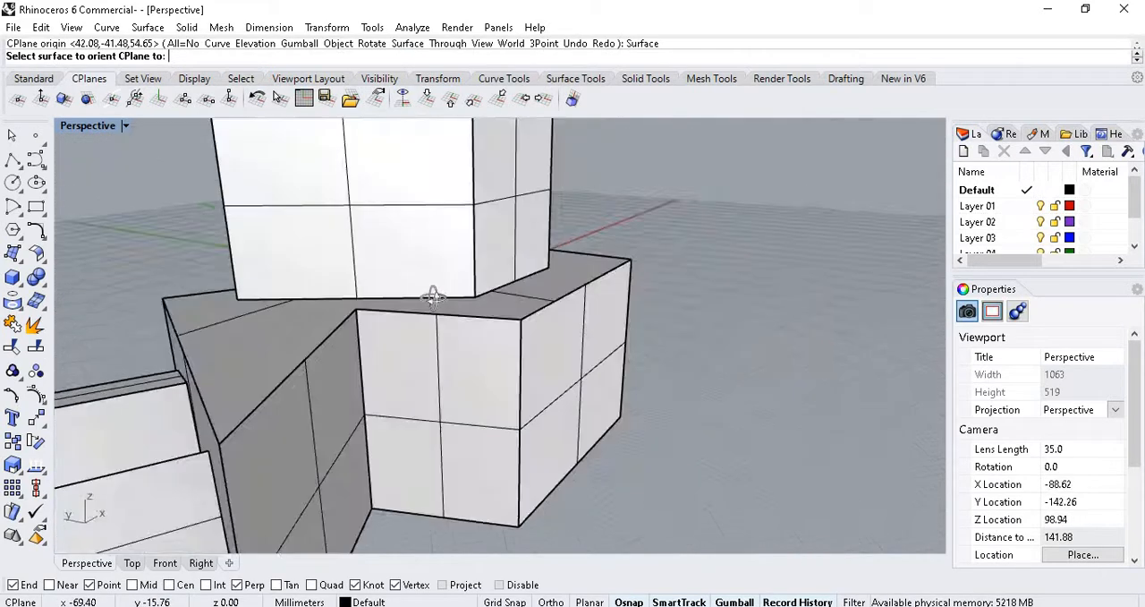
{"action": "right_click_drag", "start_coordinate": [432, 298], "coordinate": [332, 328]}
{"action": "left_click", "coordinate": [329, 358]}
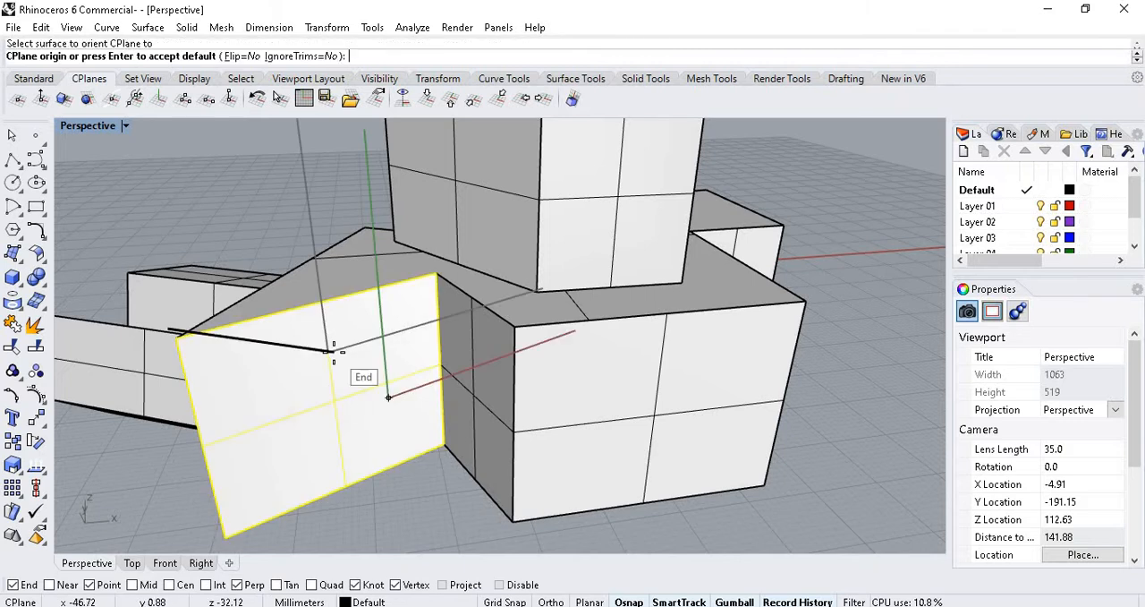
{"action": "key", "text": "Return"}
{"action": "key", "text": "Return"}
{"action": "scroll", "coordinate": [388, 338], "scroll_direction": "down", "scroll_amount": 10}
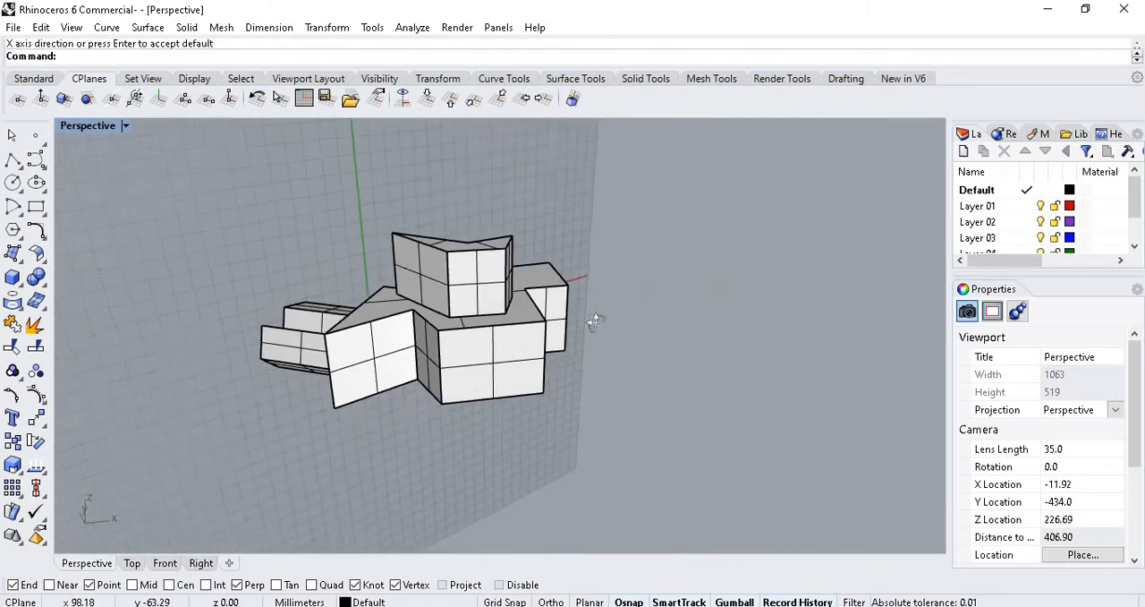
{"action": "right_click_drag", "start_coordinate": [595, 319], "coordinate": [402, 307]}
{"action": "scroll", "coordinate": [402, 307], "scroll_direction": "up", "scroll_amount": 10}
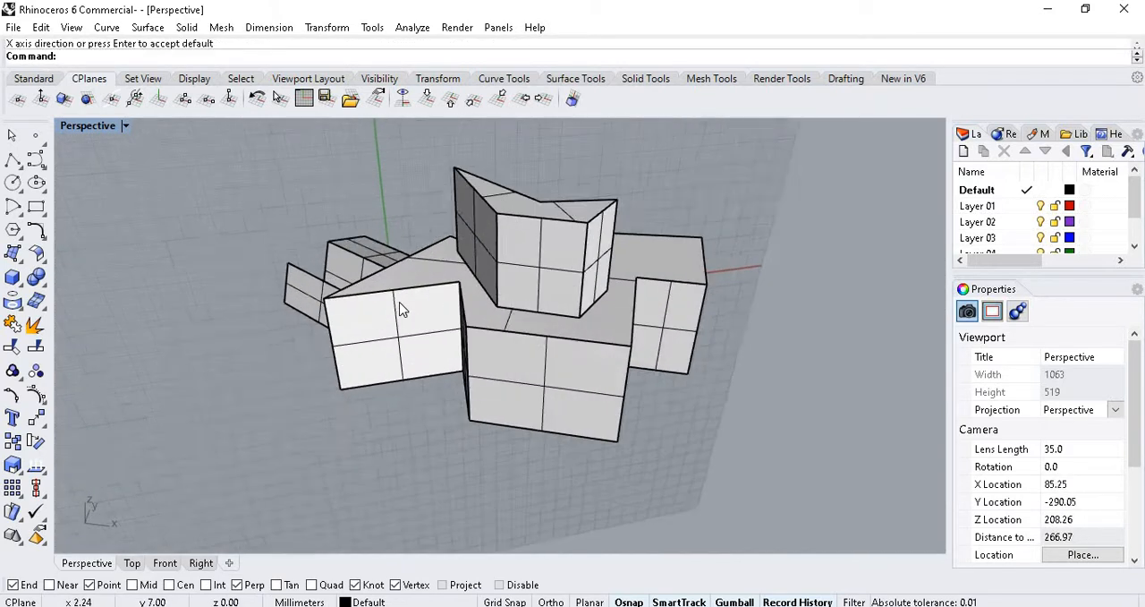
{"action": "scroll", "coordinate": [398, 331], "scroll_direction": "down", "scroll_amount": 6}
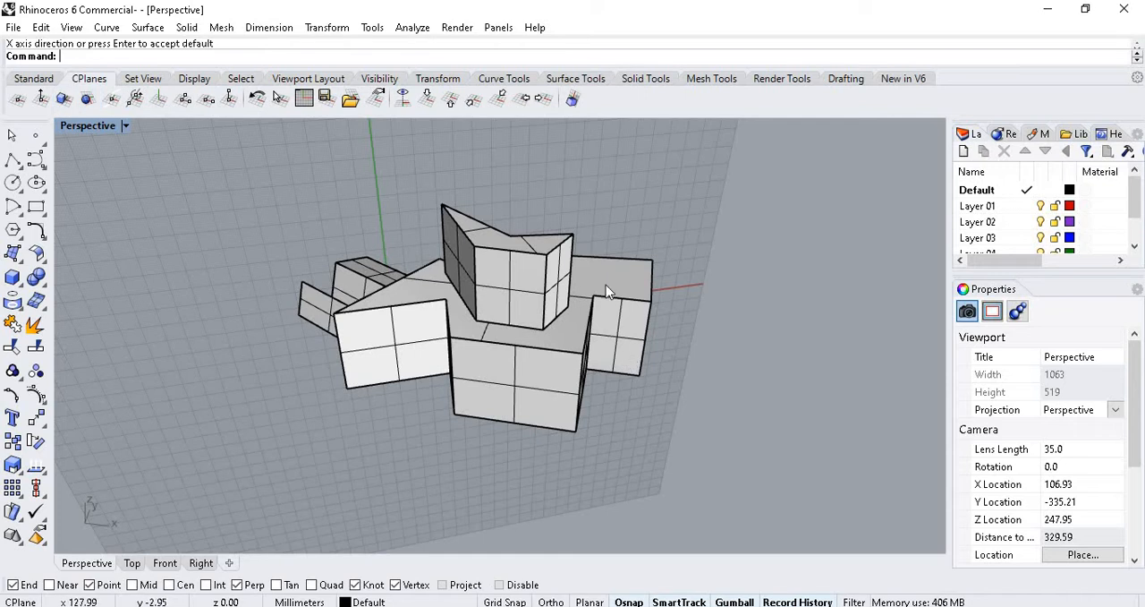
{"action": "scroll", "coordinate": [577, 309], "scroll_direction": "up", "scroll_amount": 10}
{"action": "scroll", "coordinate": [349, 314], "scroll_direction": "down", "scroll_amount": 4}
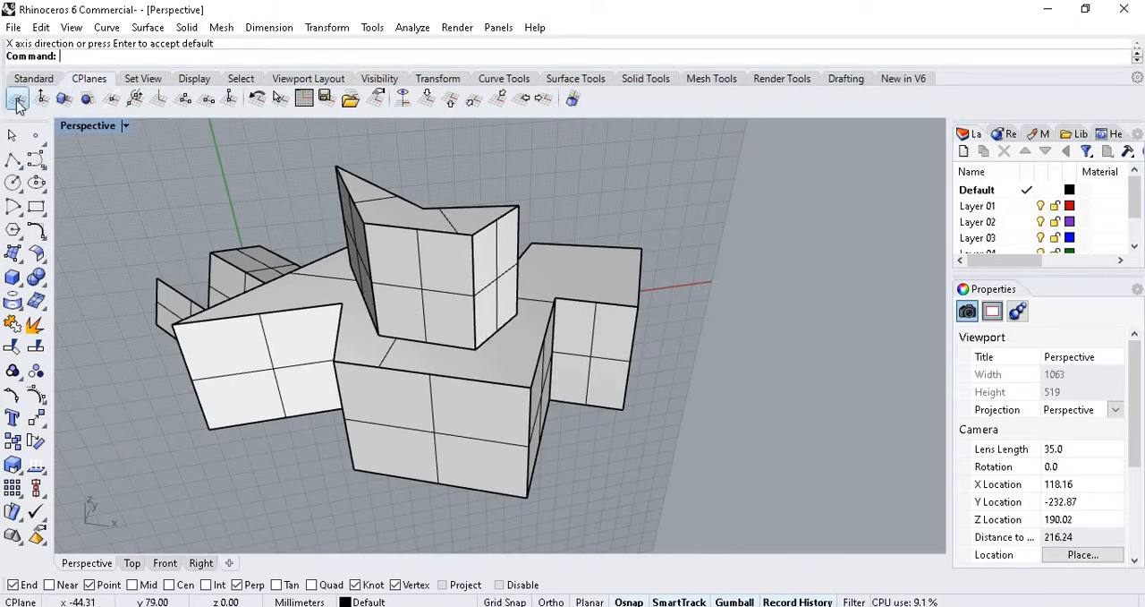
{"action": "left_click", "coordinate": [33, 78]}
{"action": "left_click", "coordinate": [92, 80]}
Reset the construction plane to World Top and look over the joined polysurface from several sides.
{"action": "left_click", "coordinate": [428, 100]}
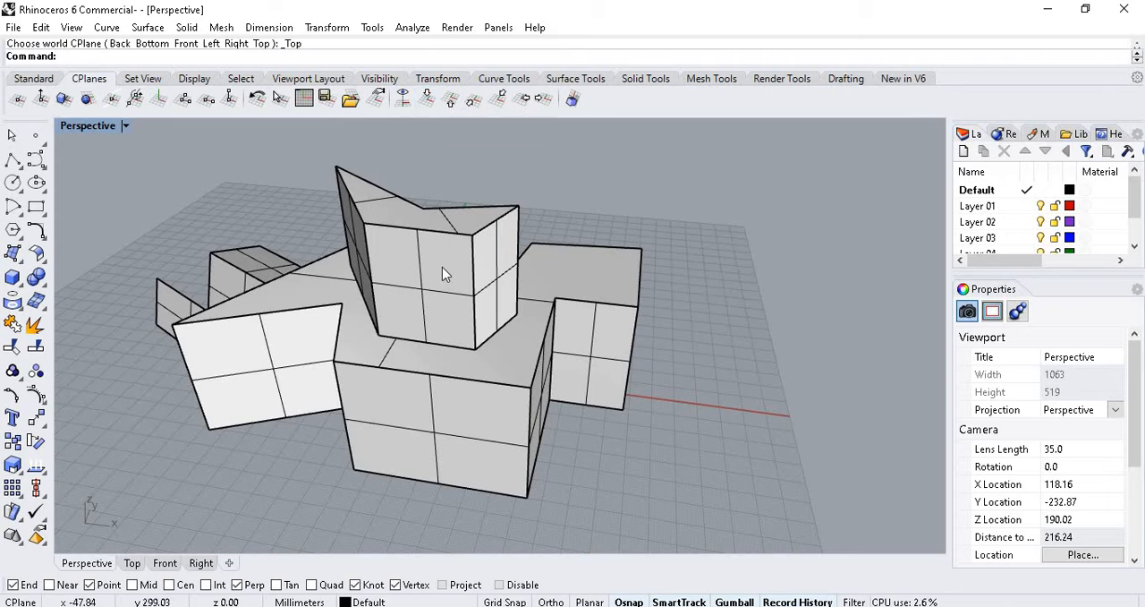
{"action": "scroll", "coordinate": [442, 268], "scroll_direction": "down", "scroll_amount": 10}
{"action": "right_click_drag", "start_coordinate": [444, 283], "coordinate": [512, 279]}
{"action": "scroll", "coordinate": [488, 288], "scroll_direction": "up", "scroll_amount": 6}
{"action": "left_click", "coordinate": [503, 337]}
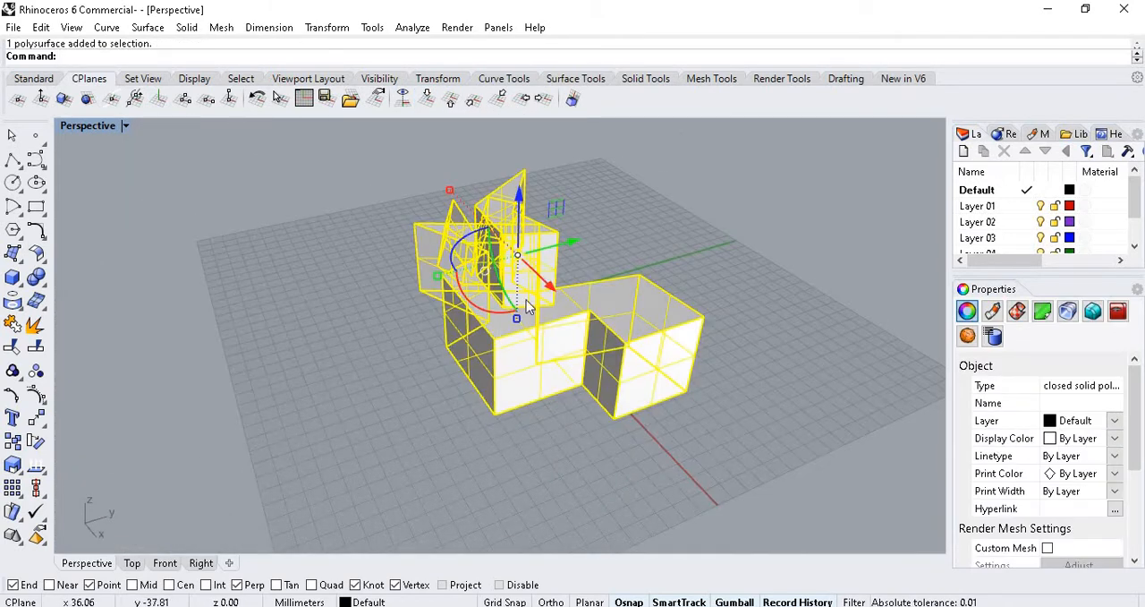
{"action": "left_click", "coordinate": [599, 218]}
{"action": "scroll", "coordinate": [582, 217], "scroll_direction": "up", "scroll_amount": 3}
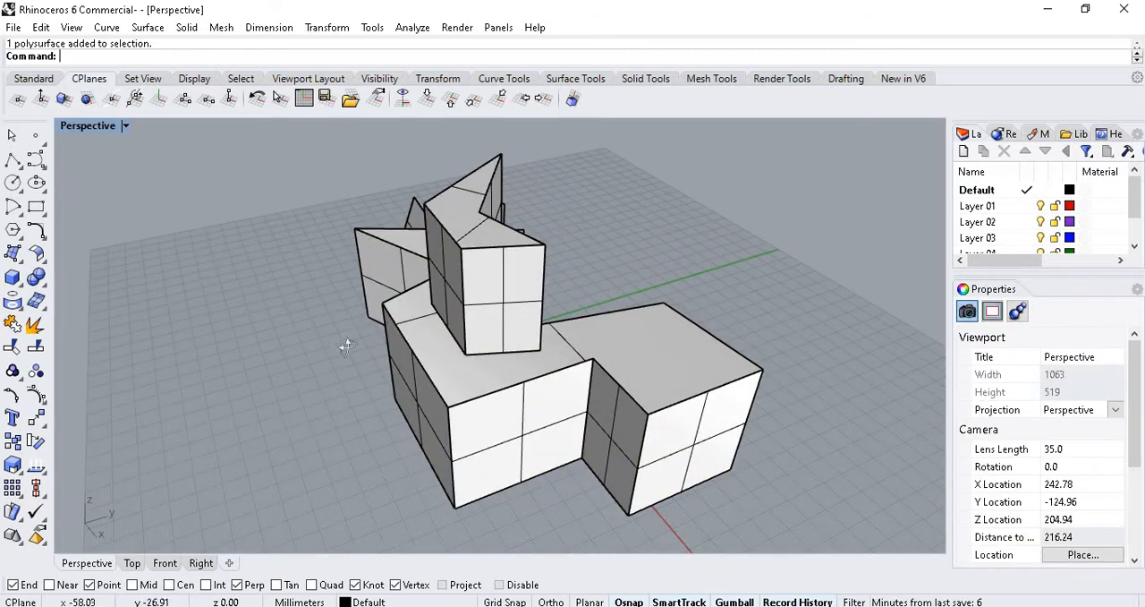
{"action": "right_click_drag", "start_coordinate": [347, 346], "coordinate": [556, 309]}
{"action": "scroll", "coordinate": [390, 328], "scroll_direction": "down", "scroll_amount": 4}
{"action": "scroll", "coordinate": [346, 391], "scroll_direction": "up", "scroll_amount": 2}
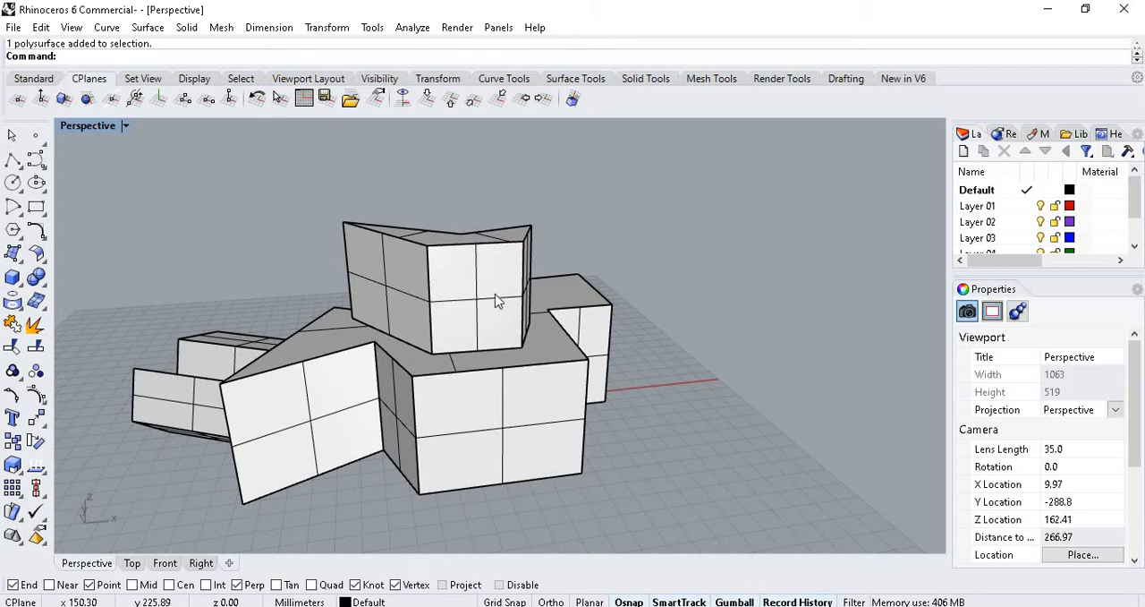
Delete the whole joined model so the workspace is empty.
{"action": "scroll", "coordinate": [498, 302], "scroll_direction": "down", "scroll_amount": 5}
{"action": "right_click_drag", "start_coordinate": [589, 399], "coordinate": [374, 307]}
{"action": "key", "text": "Delete"}
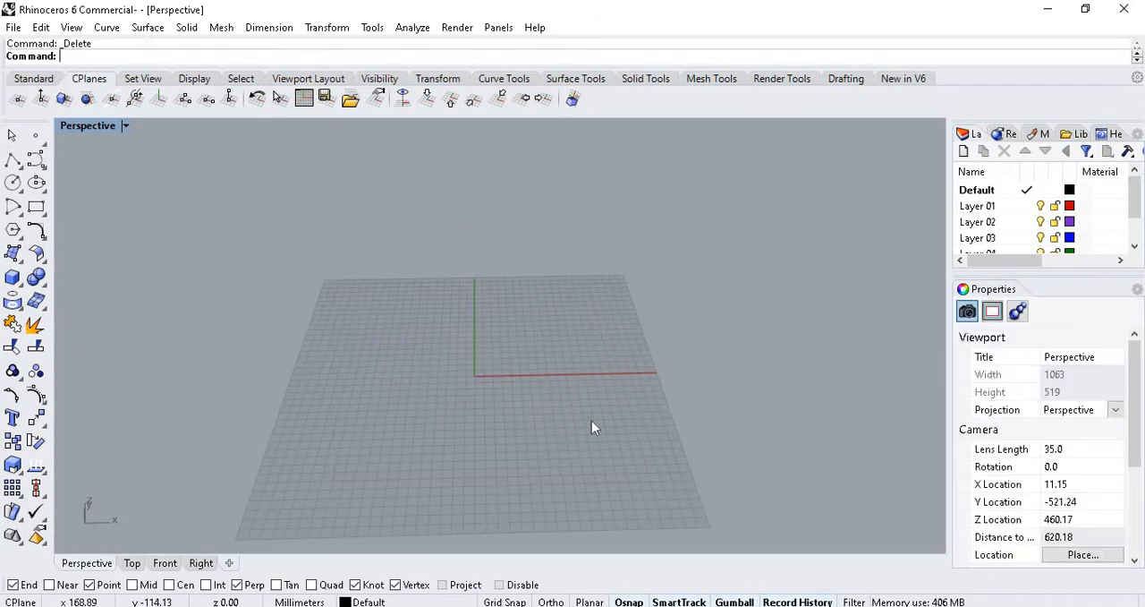
{"action": "scroll", "coordinate": [509, 320], "scroll_direction": "up", "scroll_amount": 4}
{"action": "scroll", "coordinate": [504, 324], "scroll_direction": "down", "scroll_amount": 5}
{"action": "scroll", "coordinate": [448, 276], "scroll_direction": "up", "scroll_amount": 6}
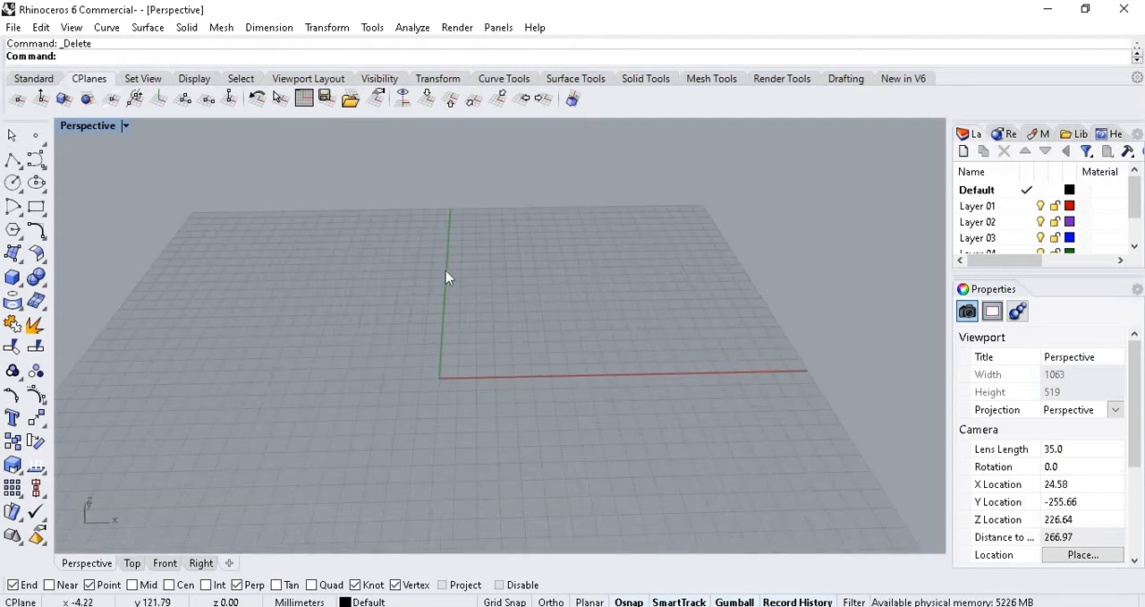
{"action": "scroll", "coordinate": [570, 270], "scroll_direction": "down", "scroll_amount": 2}
{"action": "right_click_drag", "start_coordinate": [569, 269], "coordinate": [514, 330]}
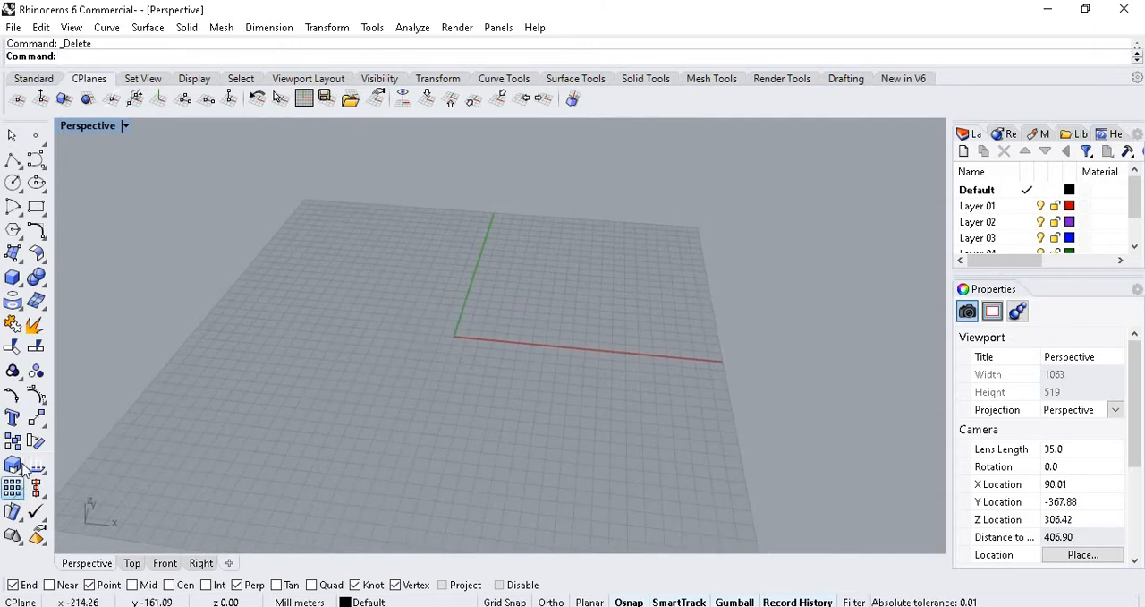
Float the Solid Tools and Curve tool palettes over the Perspective viewport, one below the other.
{"action": "left_click", "coordinate": [45, 286]}
{"action": "left_click_drag", "start_coordinate": [88, 271], "coordinate": [99, 285]}
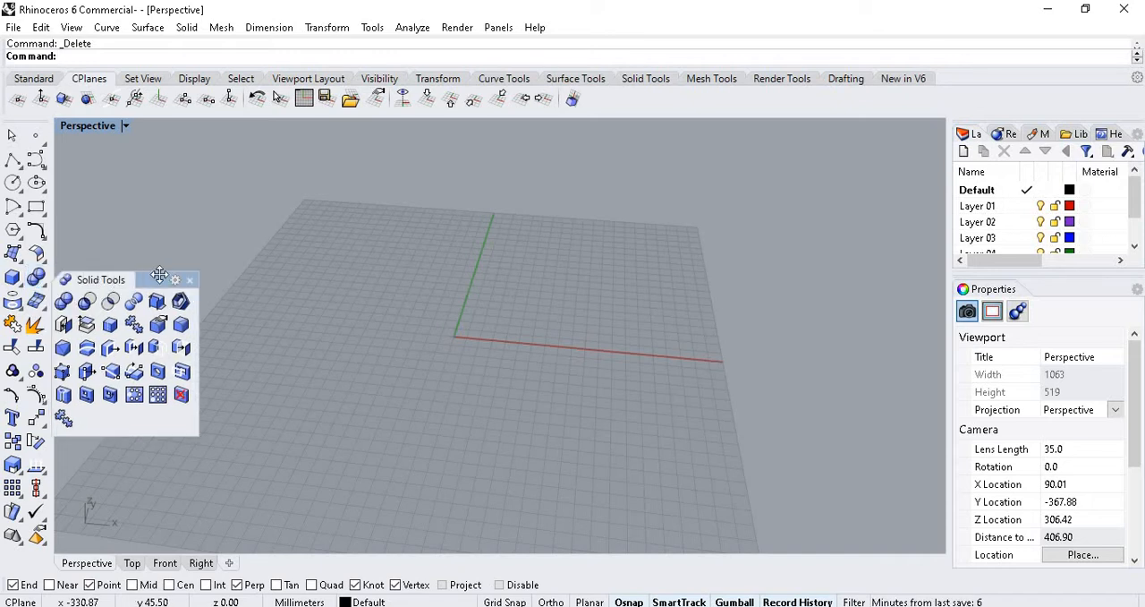
{"action": "left_click_drag", "start_coordinate": [161, 232], "coordinate": [134, 154]}
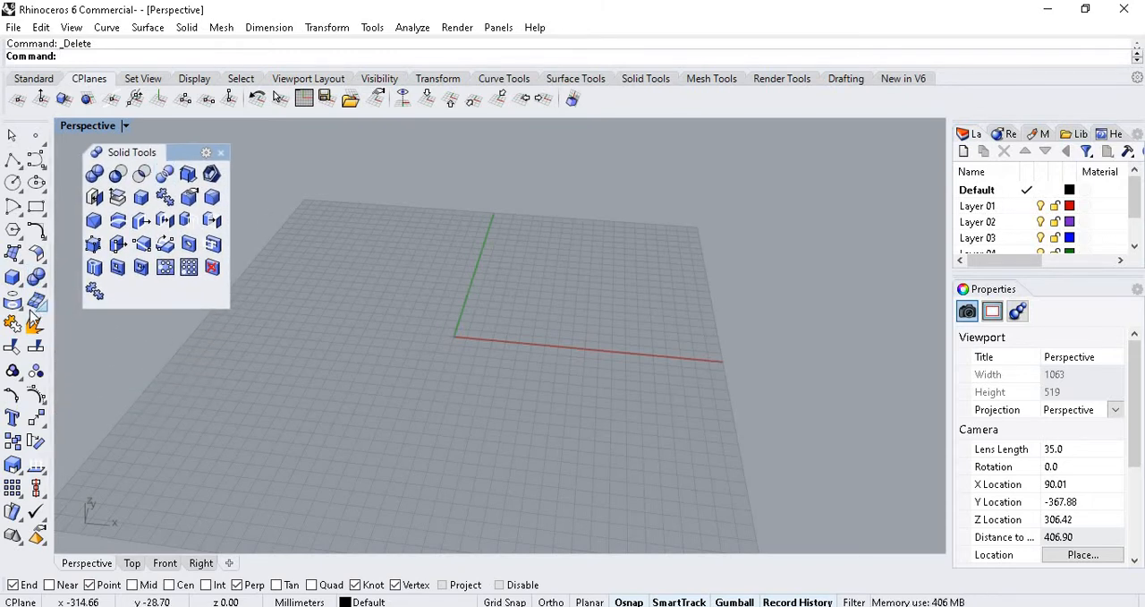
{"action": "left_click", "coordinate": [42, 260]}
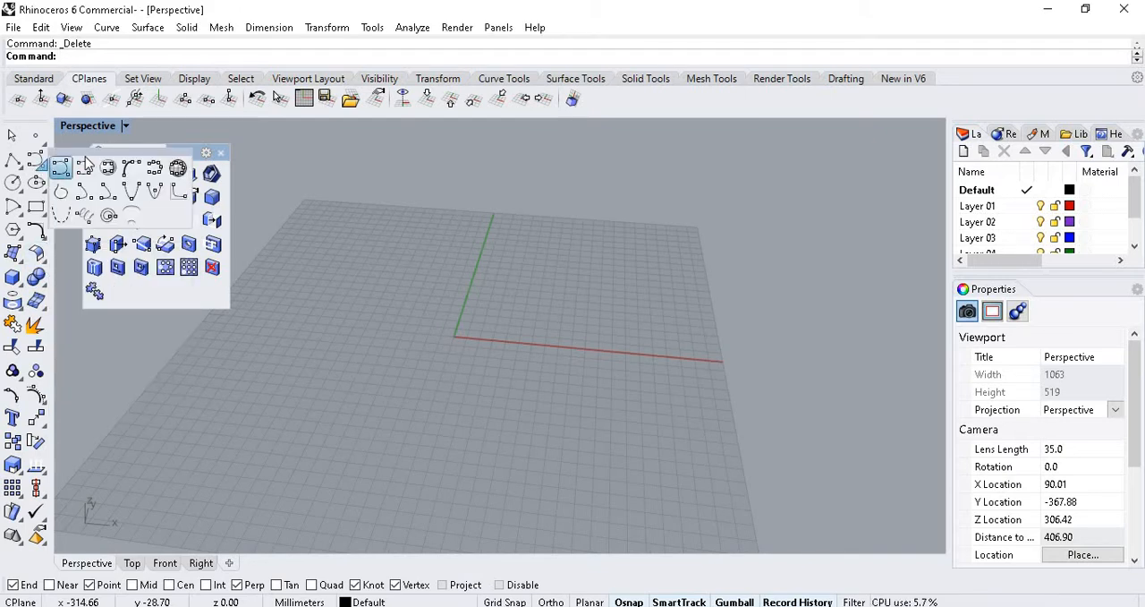
{"action": "left_click", "coordinate": [41, 161]}
{"action": "left_click_drag", "start_coordinate": [172, 248], "coordinate": [147, 349]}
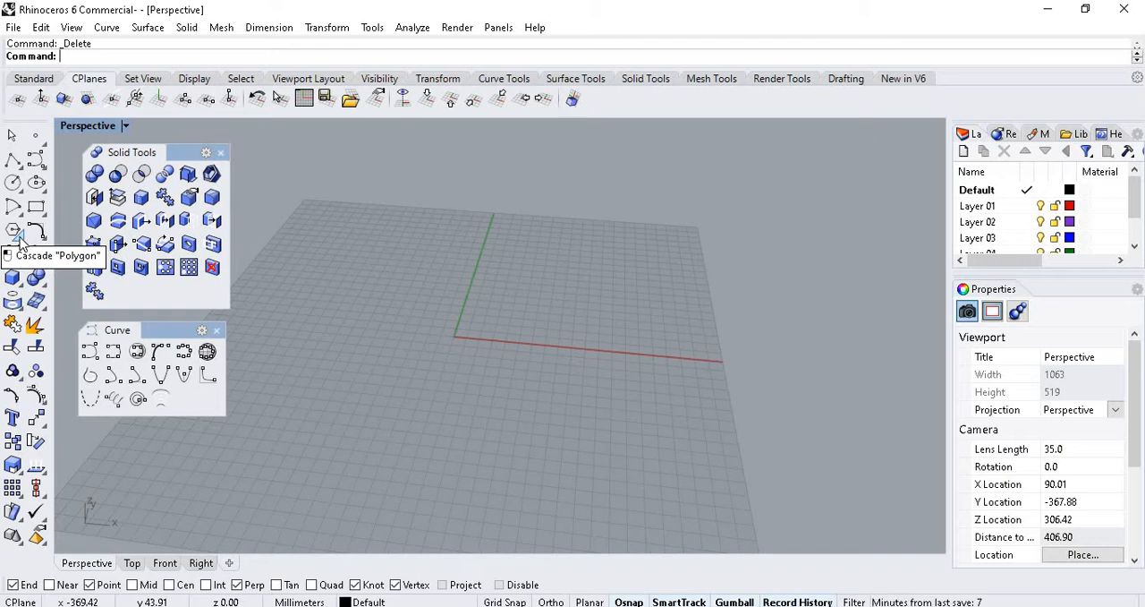
In the Top view, start an inscribed polygon centred on the origin with Grid Snap turned on.
{"action": "scroll", "coordinate": [462, 310], "scroll_direction": "up", "scroll_amount": 2}
{"action": "right_click_drag", "start_coordinate": [403, 266], "coordinate": [428, 313]}
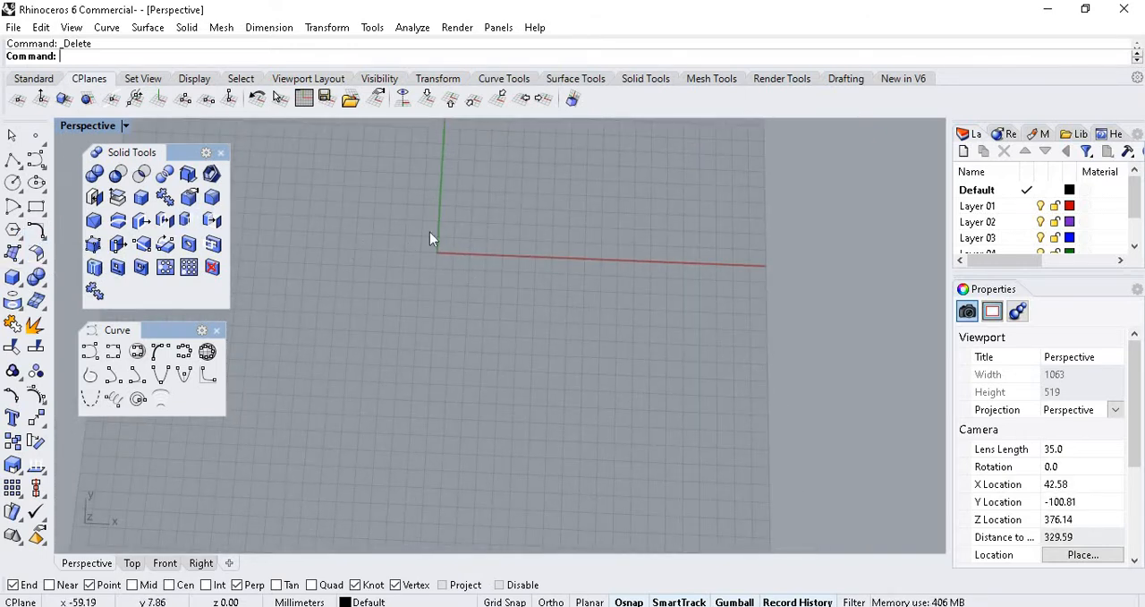
{"action": "left_click", "coordinate": [133, 563]}
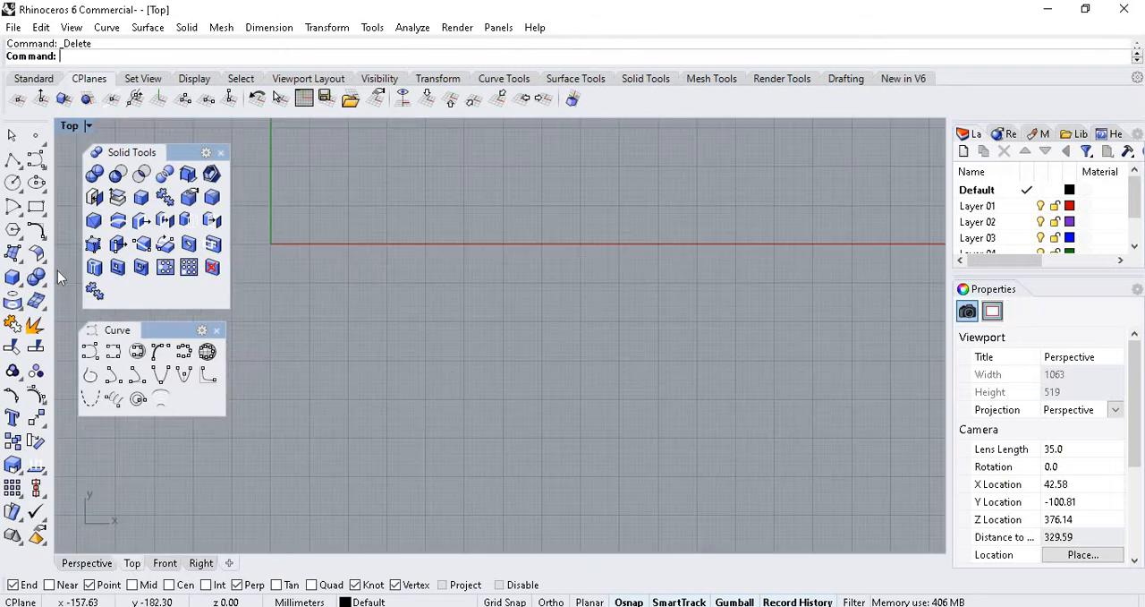
{"action": "left_click", "coordinate": [13, 229]}
{"action": "scroll", "coordinate": [569, 441], "scroll_direction": "down", "scroll_amount": 10}
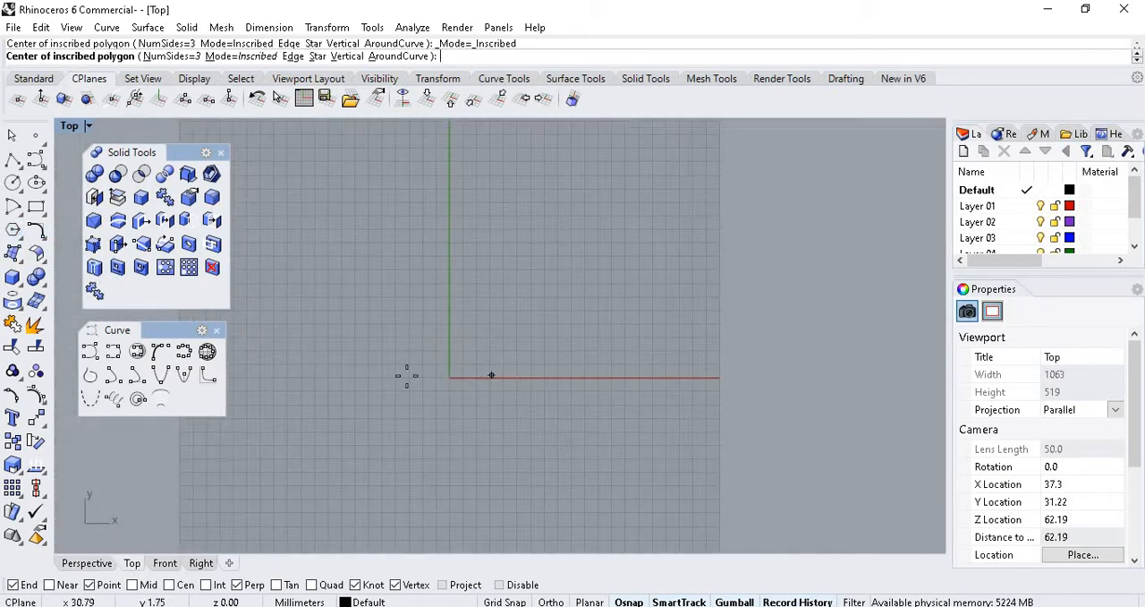
{"action": "scroll", "coordinate": [408, 375], "scroll_direction": "up", "scroll_amount": 9}
{"action": "scroll", "coordinate": [539, 413], "scroll_direction": "up", "scroll_amount": 9}
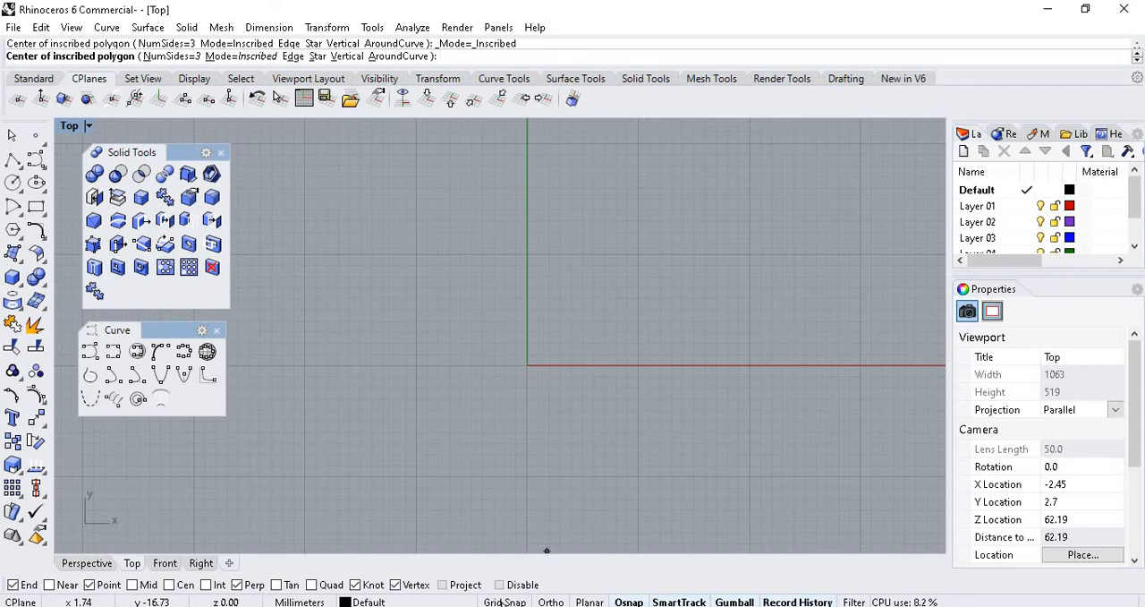
{"action": "left_click", "coordinate": [526, 365]}
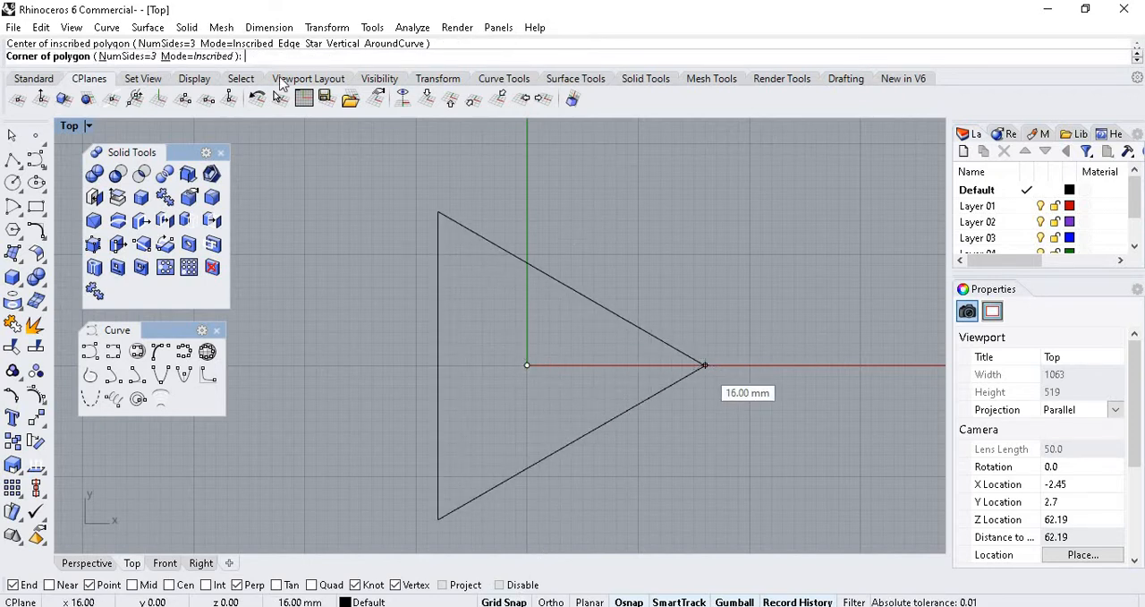
Give the polygon 6 sides and a 20 mm radius, placing its corner on the positive X axis.
{"action": "left_click", "coordinate": [121, 55]}
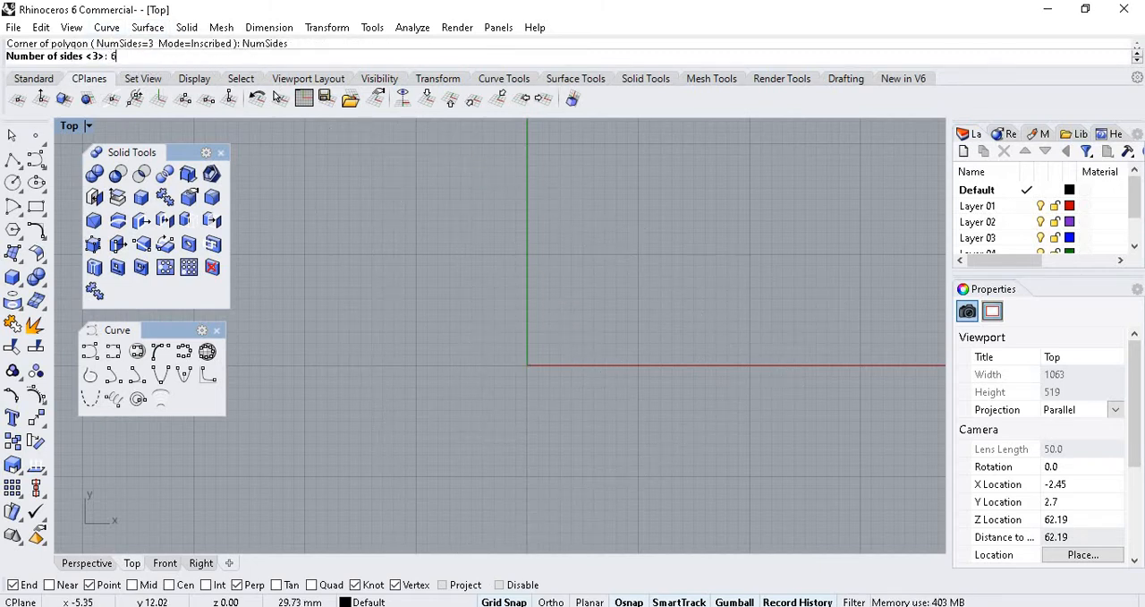
{"action": "type", "text": "6"}
{"action": "key", "text": "Return"}
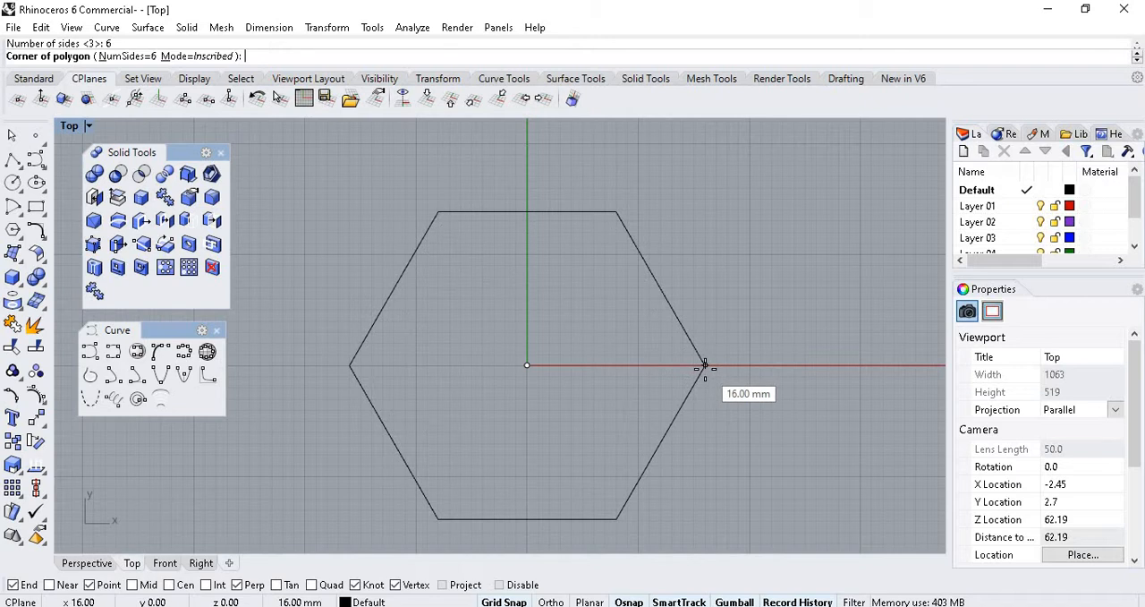
{"action": "scroll", "coordinate": [705, 366], "scroll_direction": "down", "scroll_amount": 2}
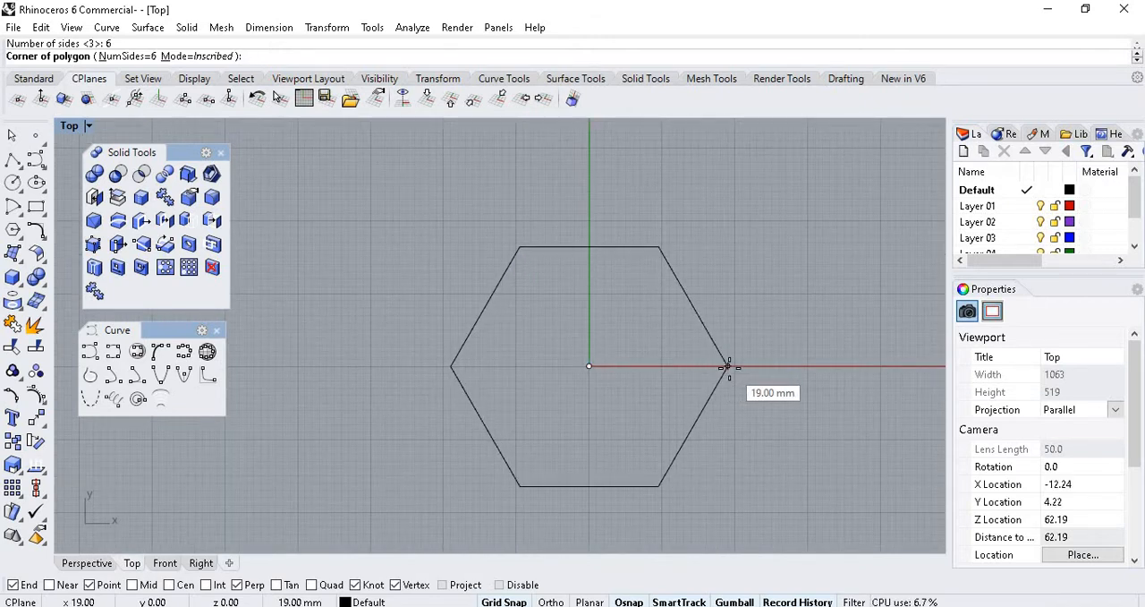
{"action": "type", "text": "20"}
{"action": "key", "text": "Return"}
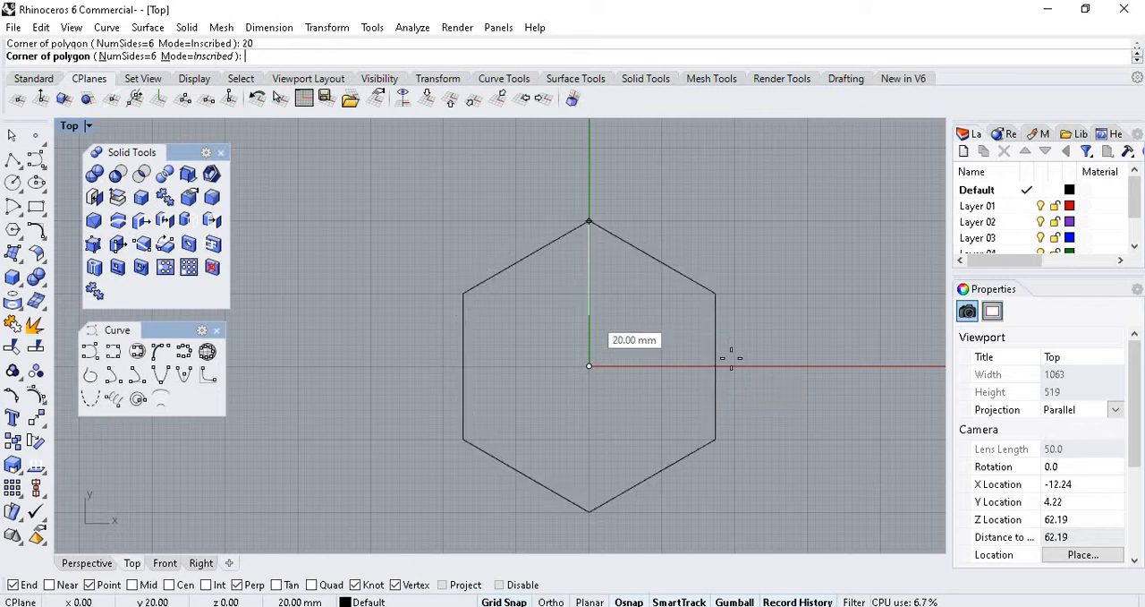
{"action": "left_click", "coordinate": [735, 366]}
{"action": "scroll", "coordinate": [705, 355], "scroll_direction": "up", "scroll_amount": 2}
{"action": "scroll", "coordinate": [613, 337], "scroll_direction": "down", "scroll_amount": 3}
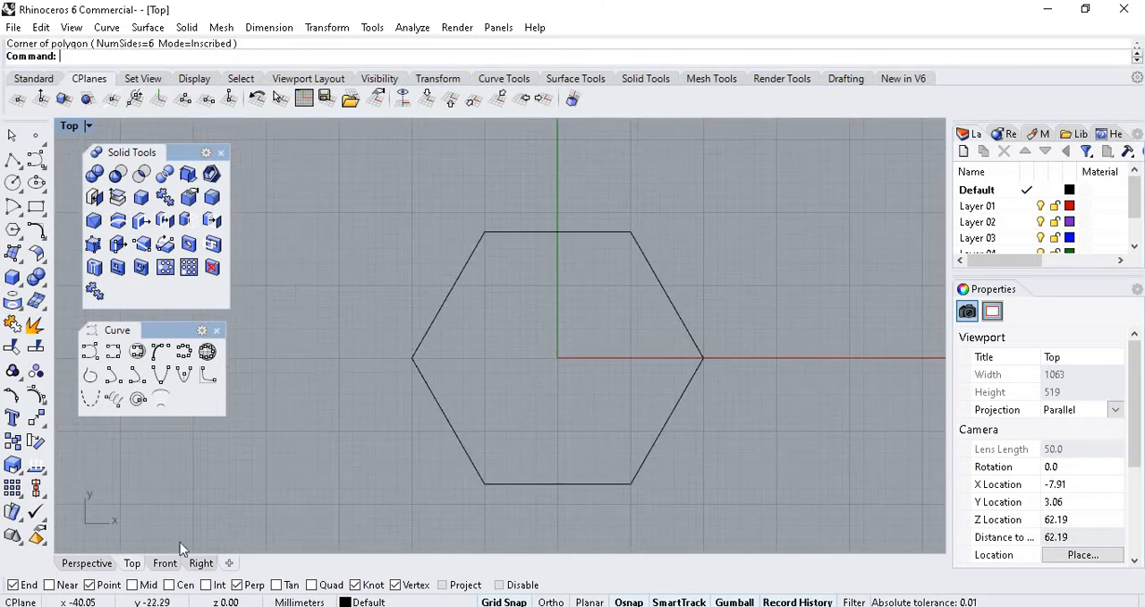
Extrude the hexagon upward into a closed solid with ExtrudeCrv in the Perspective view.
{"action": "left_click", "coordinate": [85, 563]}
{"action": "scroll", "coordinate": [439, 353], "scroll_direction": "down", "scroll_amount": 3}
{"action": "right_click_drag", "start_coordinate": [439, 299], "coordinate": [498, 276]}
{"action": "scroll", "coordinate": [493, 363], "scroll_direction": "down", "scroll_amount": 3}
{"action": "right_click_drag", "start_coordinate": [493, 364], "coordinate": [498, 410]}
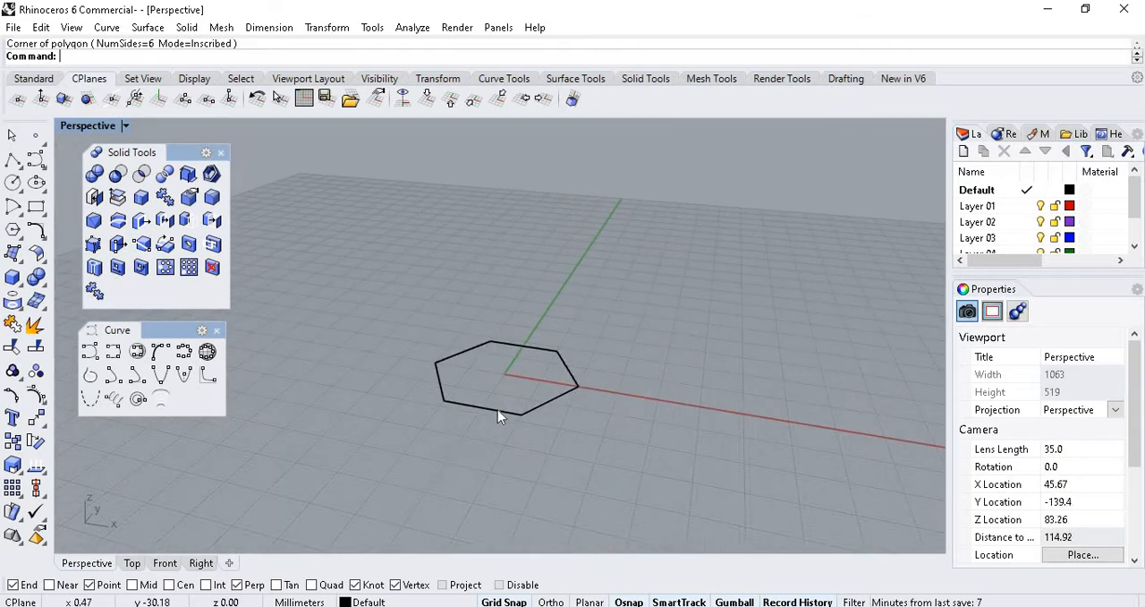
{"action": "scroll", "coordinate": [498, 410], "scroll_direction": "up", "scroll_amount": 4}
{"action": "left_click", "coordinate": [483, 411]}
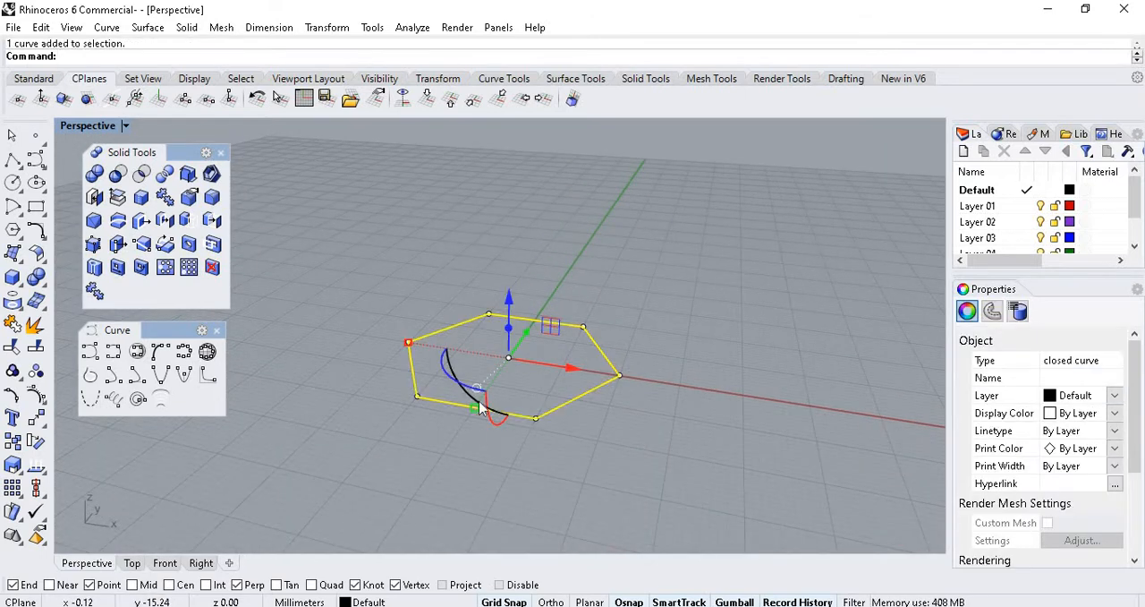
{"action": "key", "text": "Return"}
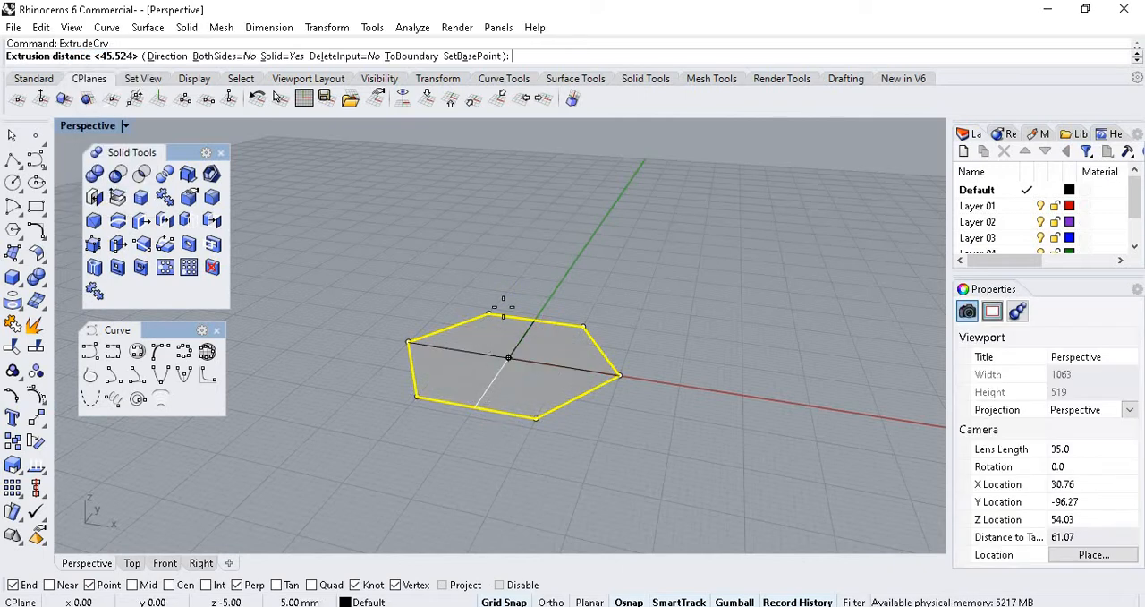
{"action": "left_click", "coordinate": [385, 311]}
{"action": "left_click", "coordinate": [654, 281]}
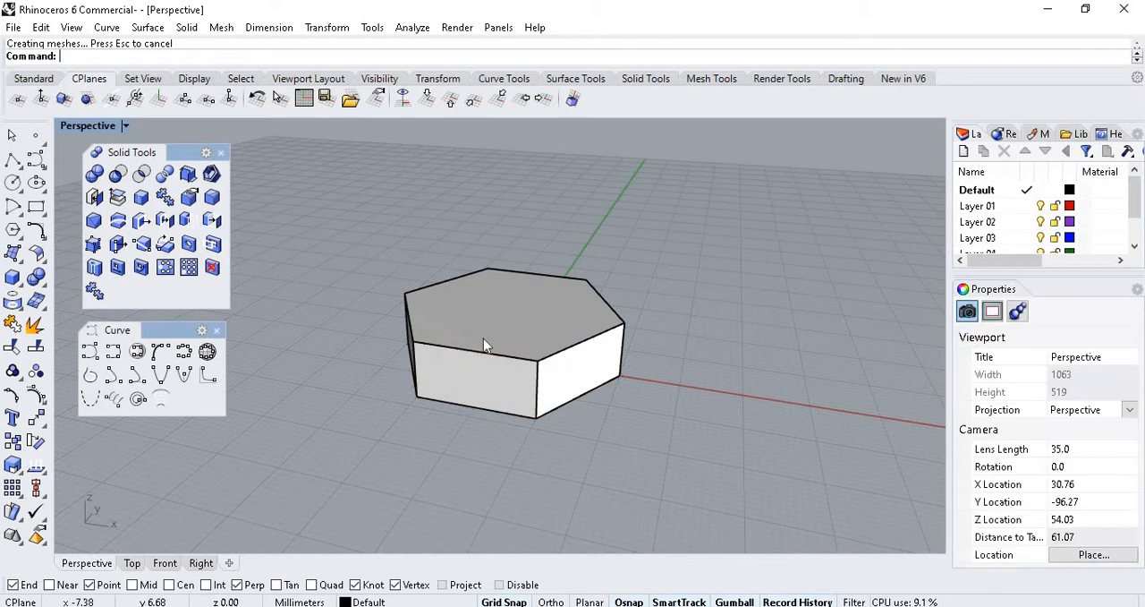
Examine the extruded hexagonal solid and its faces from several angles.
{"action": "scroll", "coordinate": [484, 340], "scroll_direction": "up", "scroll_amount": 5}
{"action": "scroll", "coordinate": [514, 371], "scroll_direction": "down", "scroll_amount": 3}
{"action": "right_click_drag", "start_coordinate": [514, 369], "coordinate": [511, 317]}
{"action": "scroll", "coordinate": [508, 360], "scroll_direction": "up", "scroll_amount": 4}
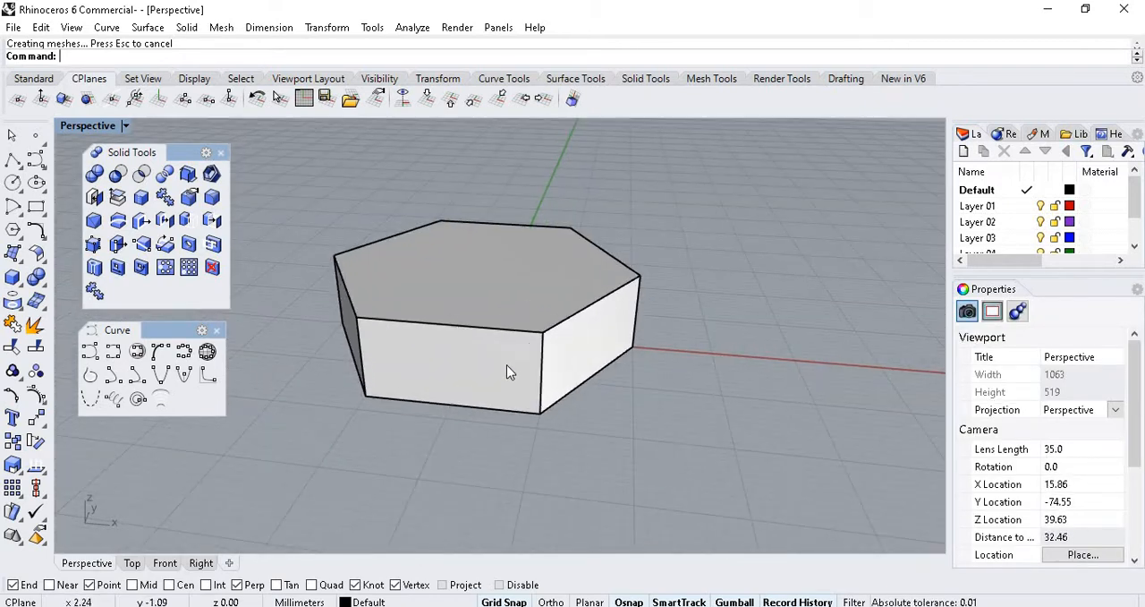
{"action": "mouse_move", "coordinate": [507, 365]}
{"action": "right_mouse_down"}
{"action": "mouse_move", "coordinate": [503, 355]}
{"action": "mouse_move", "coordinate": [498, 379]}
{"action": "right_mouse_up"}
{"action": "scroll", "coordinate": [517, 357], "scroll_direction": "down", "scroll_amount": 4}
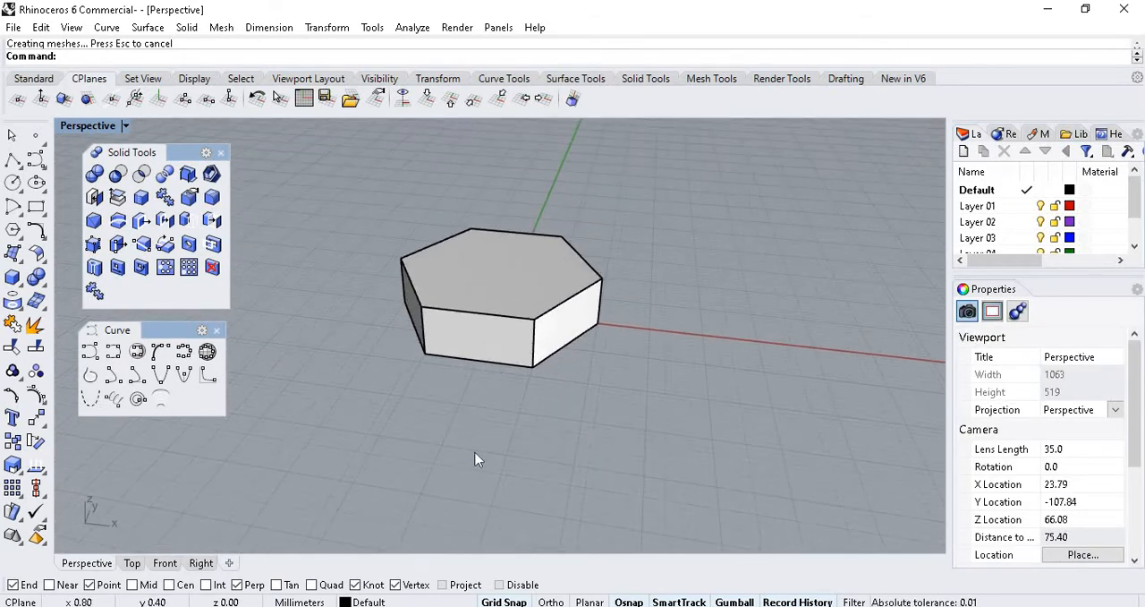
{"action": "left_click", "coordinate": [513, 274]}
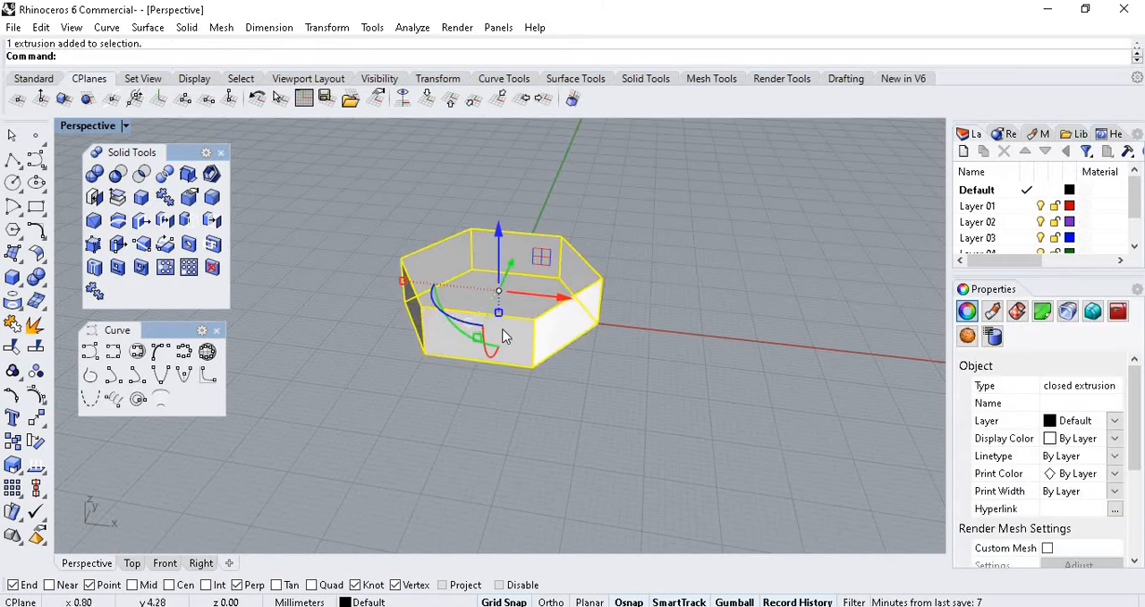
{"action": "left_click", "coordinate": [190, 494]}
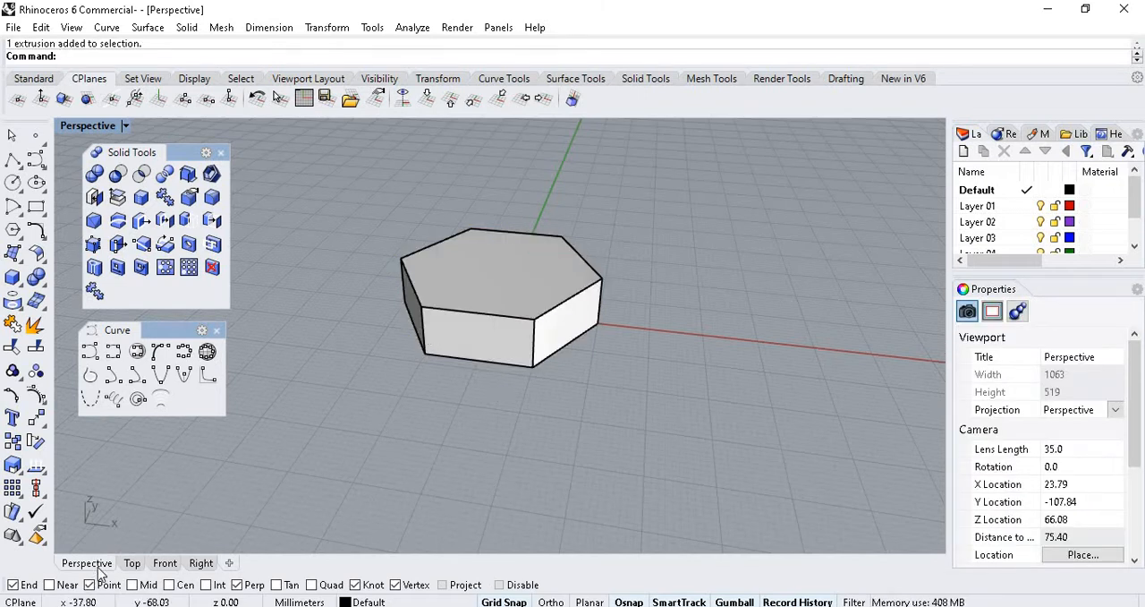
In the Top view, draw a circle of 10 mm radius centred on the origin inside the hexagon.
{"action": "left_click", "coordinate": [132, 563]}
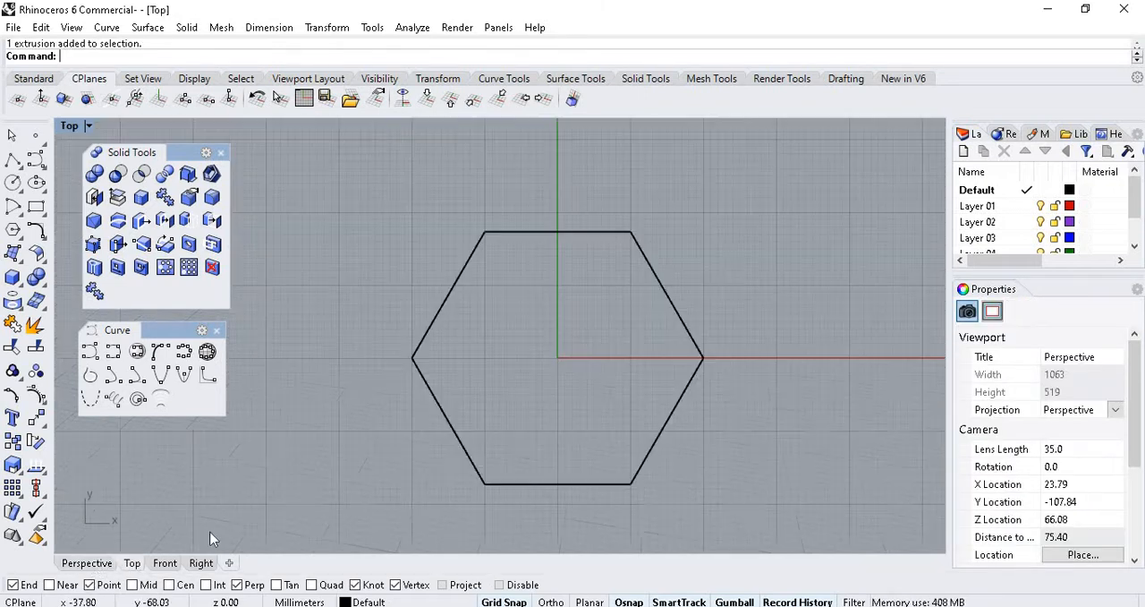
{"action": "left_click", "coordinate": [13, 182]}
{"action": "scroll", "coordinate": [560, 360], "scroll_direction": "up", "scroll_amount": 3}
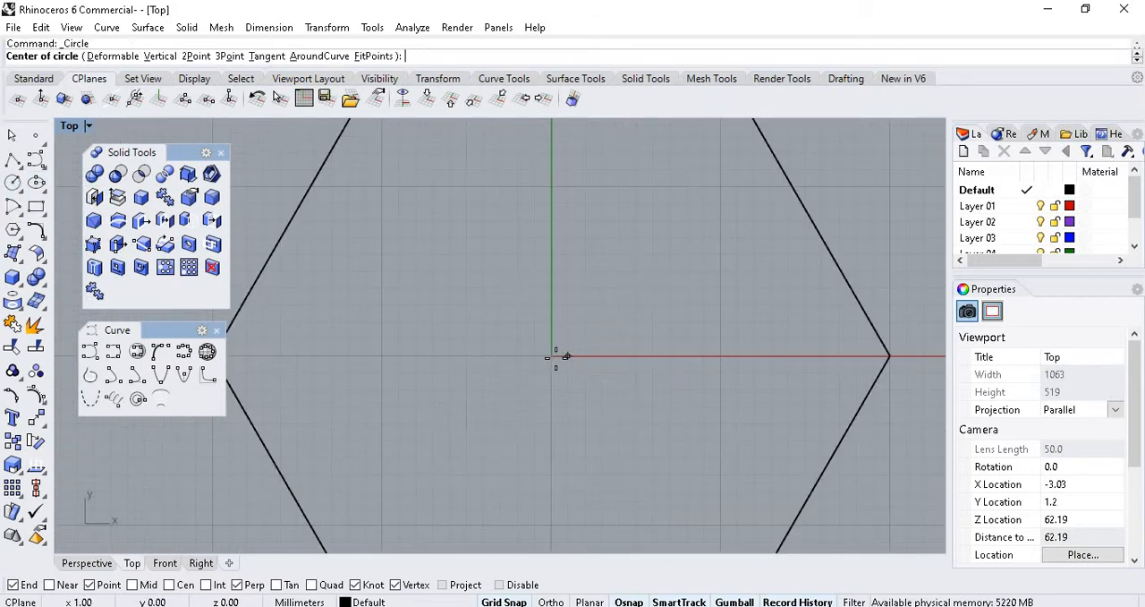
{"action": "left_click", "coordinate": [550, 356]}
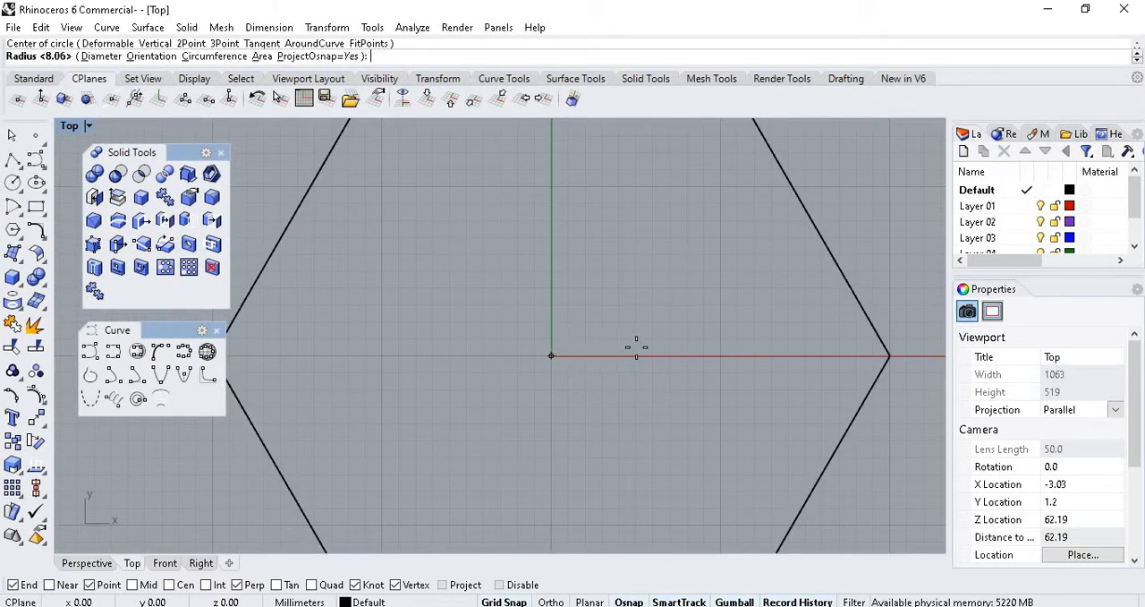
{"action": "left_click", "coordinate": [721, 356]}
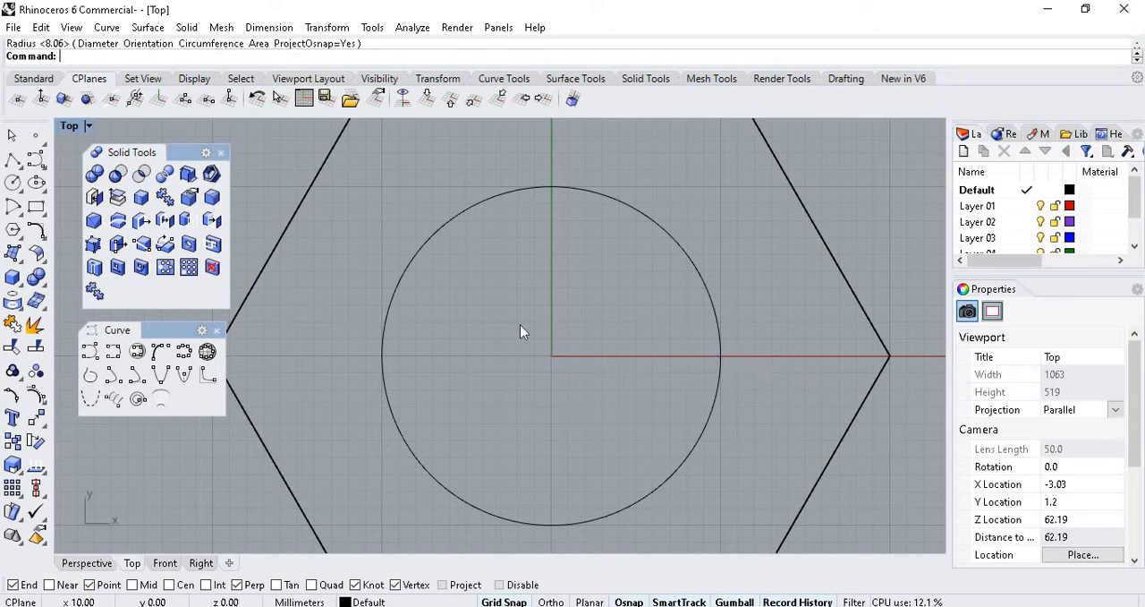
{"action": "scroll", "coordinate": [519, 324], "scroll_direction": "down", "scroll_amount": 3}
Switch to the Perspective view and set its display mode to X-Ray so the circle inside the hexagon shows.
{"action": "left_click", "coordinate": [86, 563]}
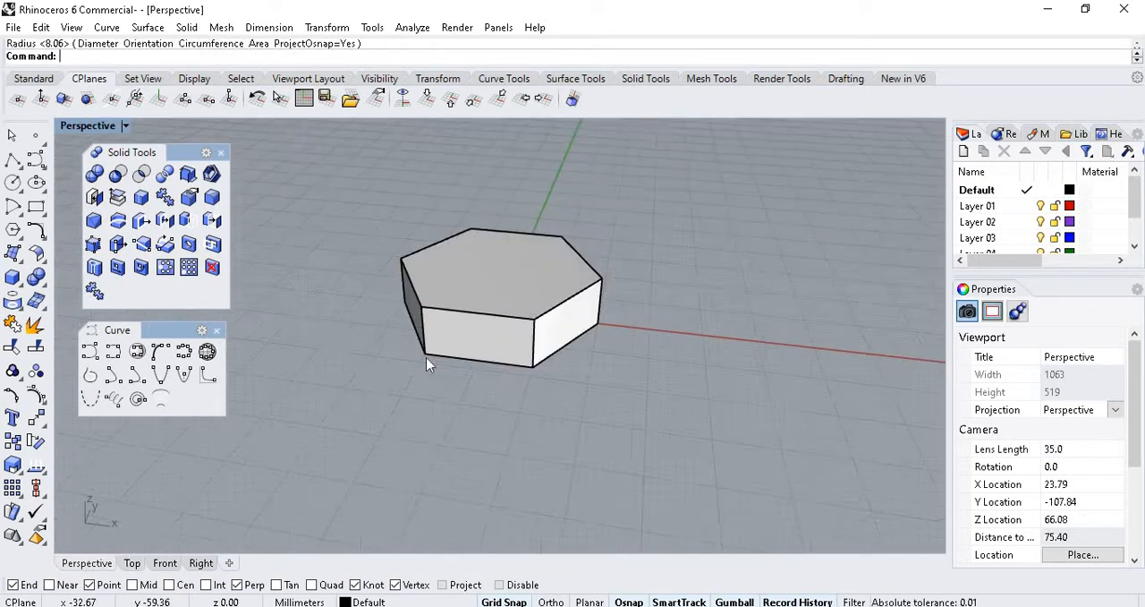
{"action": "left_click", "coordinate": [130, 127]}
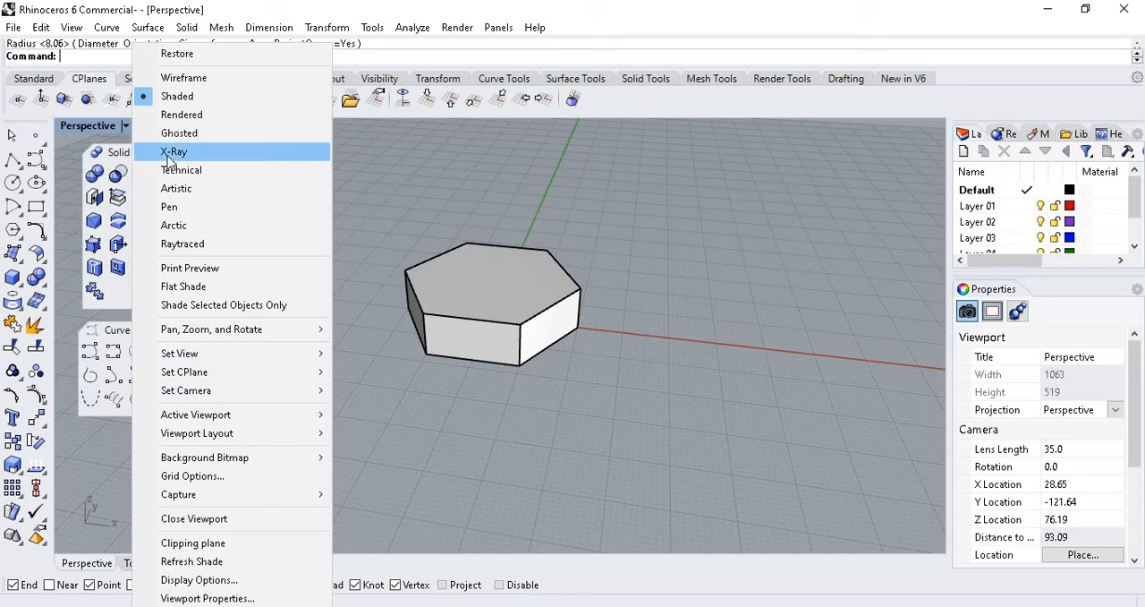
{"action": "left_click", "coordinate": [173, 152]}
{"action": "scroll", "coordinate": [510, 349], "scroll_direction": "up", "scroll_amount": 3}
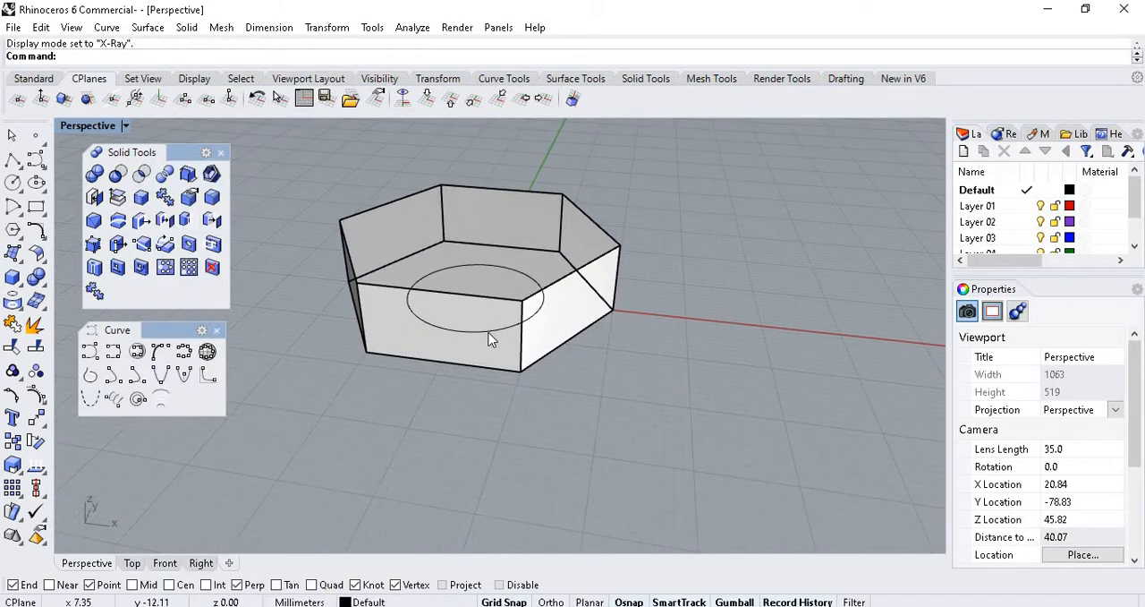
Extrude the circle 40 mm downward into a closed solid cylinder with ExtrudeCrv.
{"action": "left_click", "coordinate": [486, 335]}
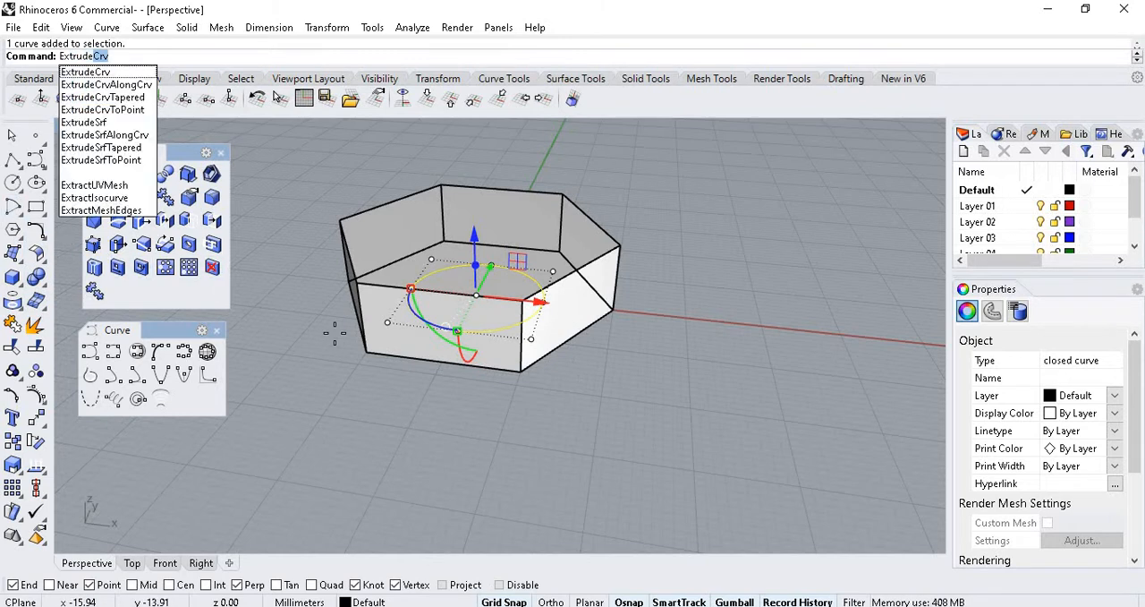
{"action": "key", "text": "Return"}
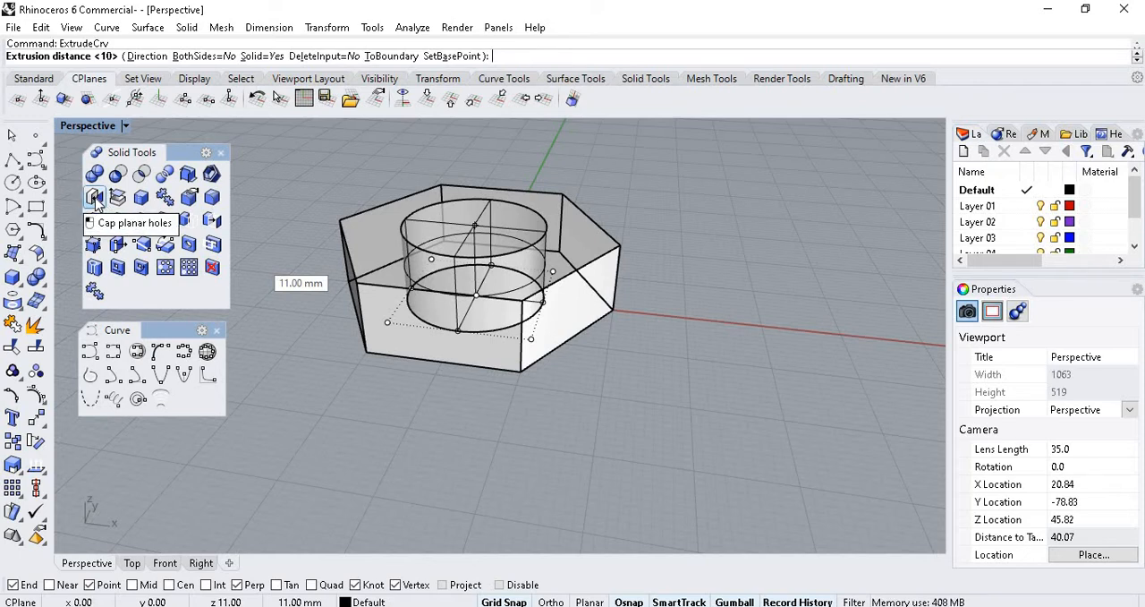
{"action": "scroll", "coordinate": [473, 346], "scroll_direction": "down", "scroll_amount": 5}
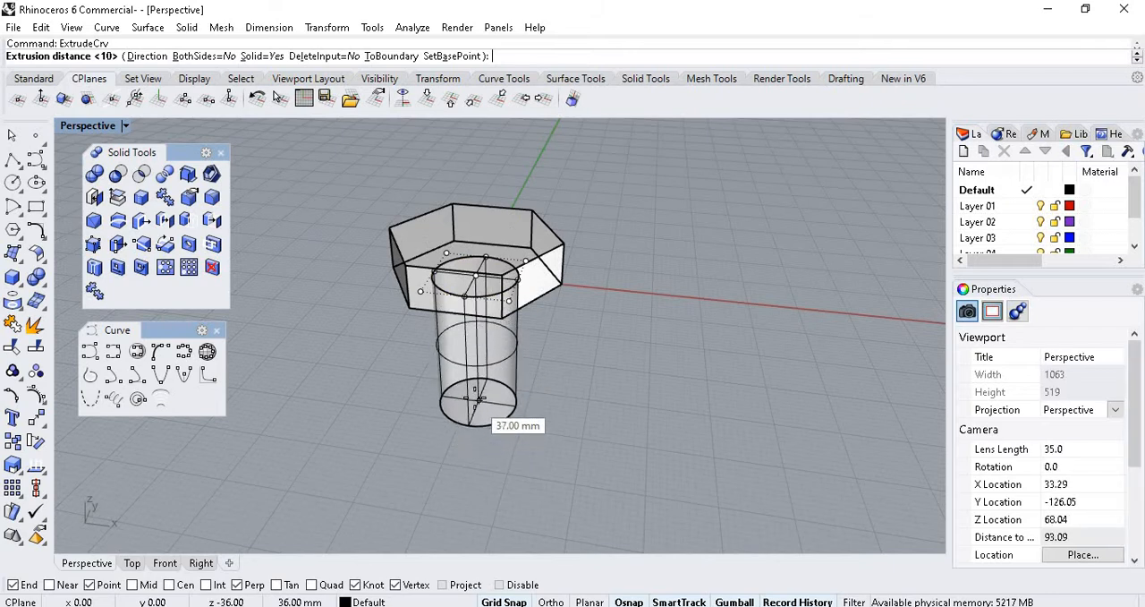
{"action": "type", "text": "40"}
{"action": "key", "text": "Return"}
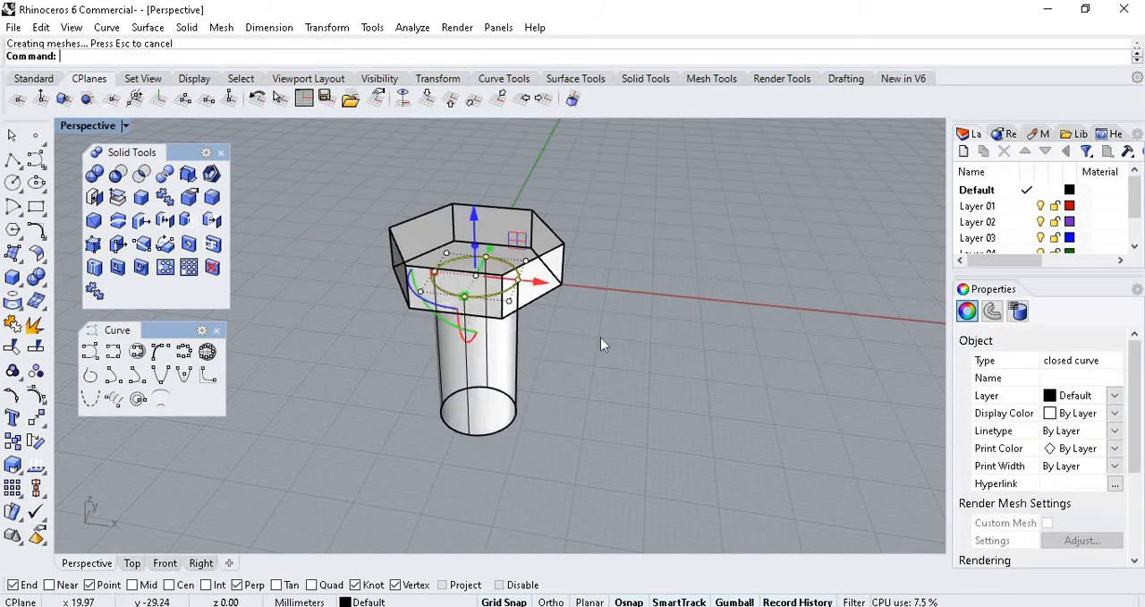
{"action": "left_click", "coordinate": [600, 337]}
Try stretching the hexagon's base curve along the Y axis with the gumball, and undo that scaling.
{"action": "left_click", "coordinate": [497, 381]}
{"action": "left_click", "coordinate": [479, 258]}
{"action": "left_click", "coordinate": [488, 356]}
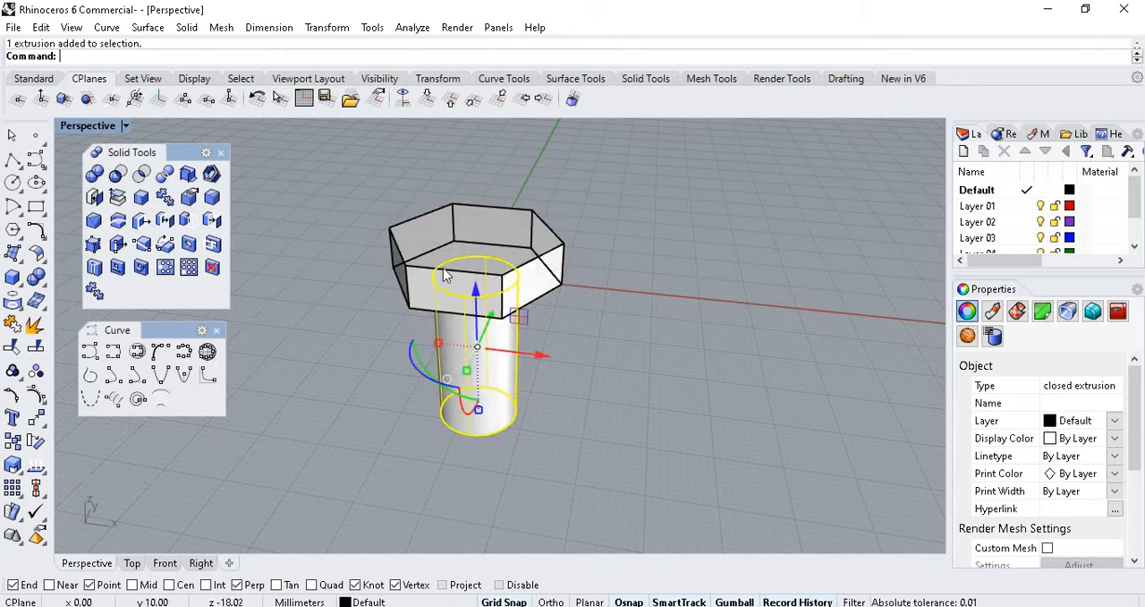
{"action": "left_click", "coordinate": [494, 255]}
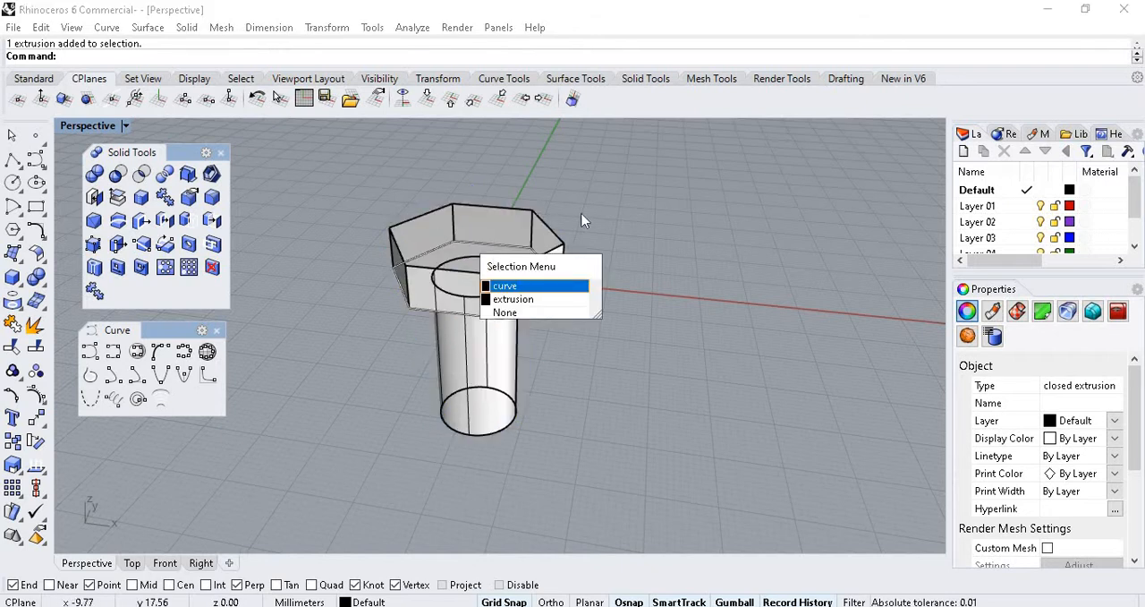
{"action": "key", "text": "Escape"}
{"action": "scroll", "coordinate": [549, 312], "scroll_direction": "up", "scroll_amount": 2}
{"action": "left_click", "coordinate": [538, 311]}
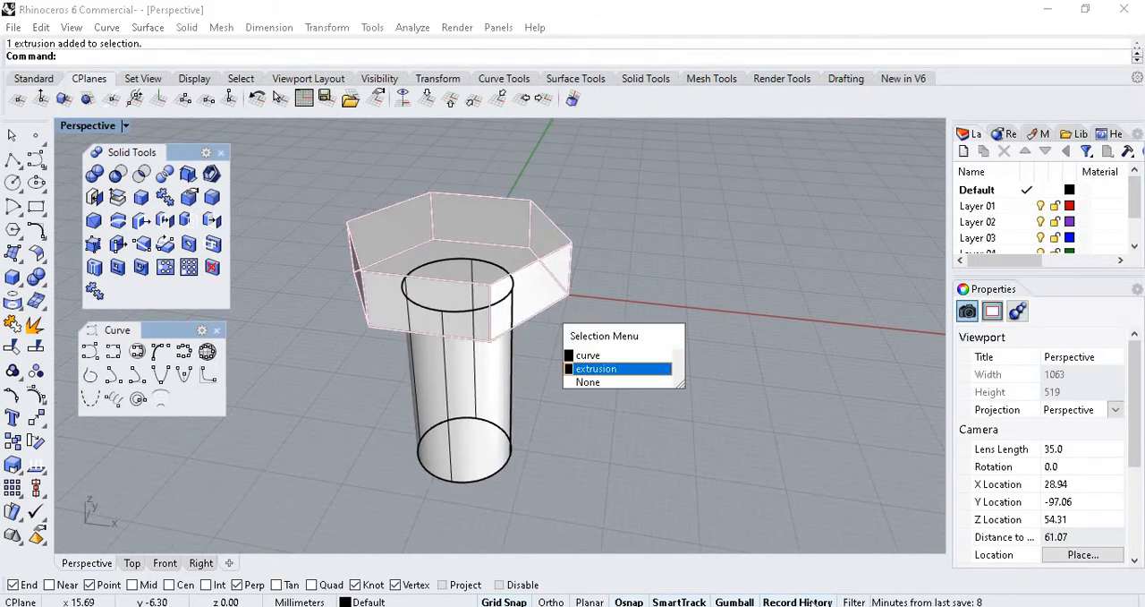
{"action": "left_click", "coordinate": [589, 356]}
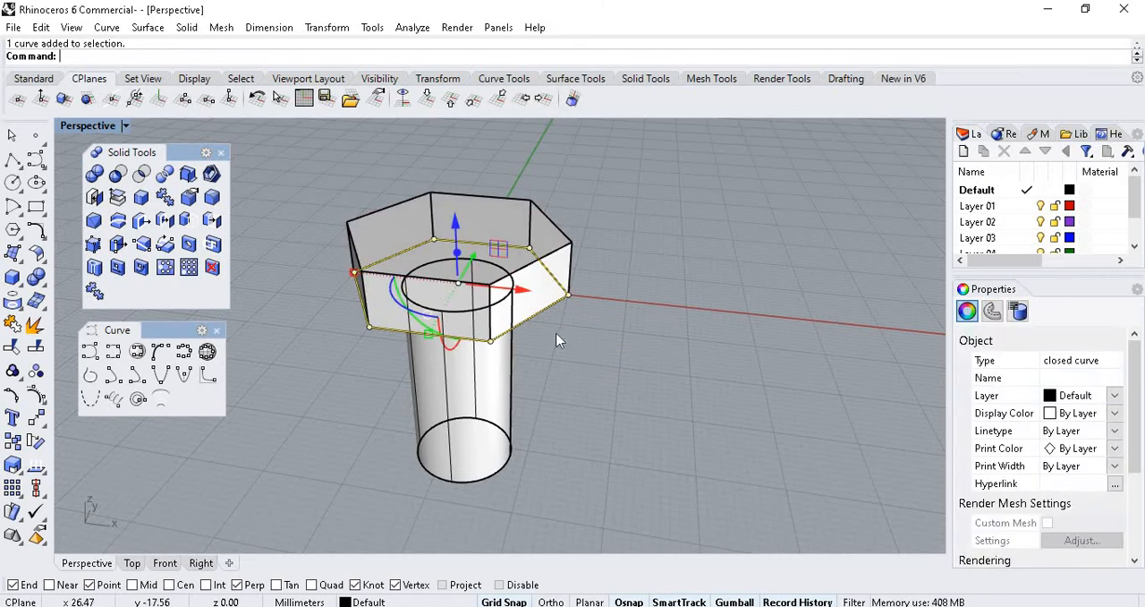
{"action": "left_click_drag", "start_coordinate": [427, 333], "coordinate": [397, 385]}
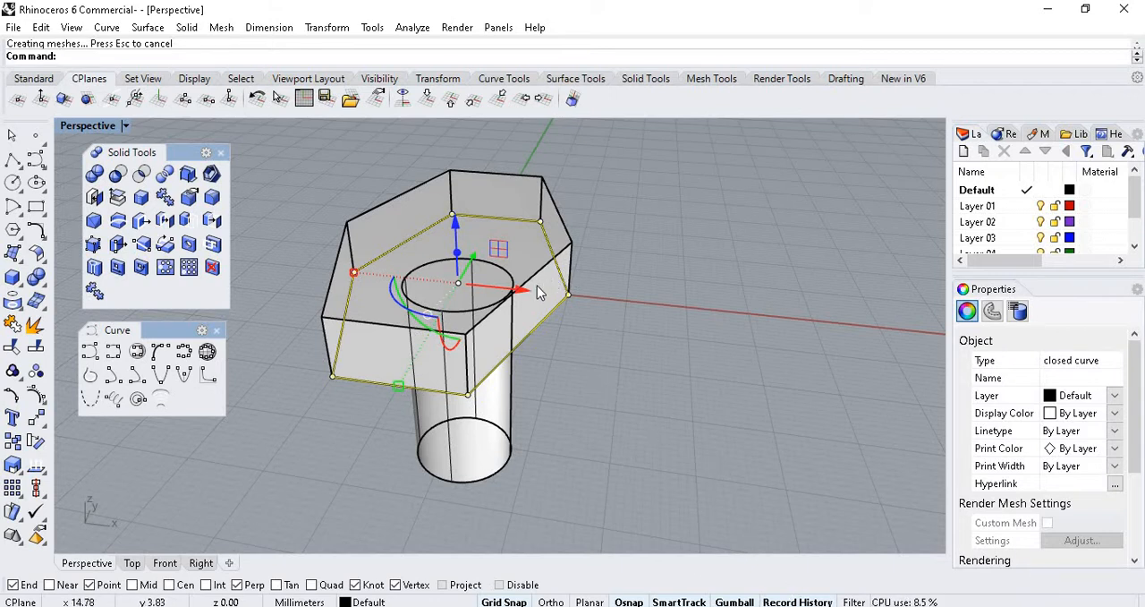
{"action": "key", "text": "ctrl+z"}
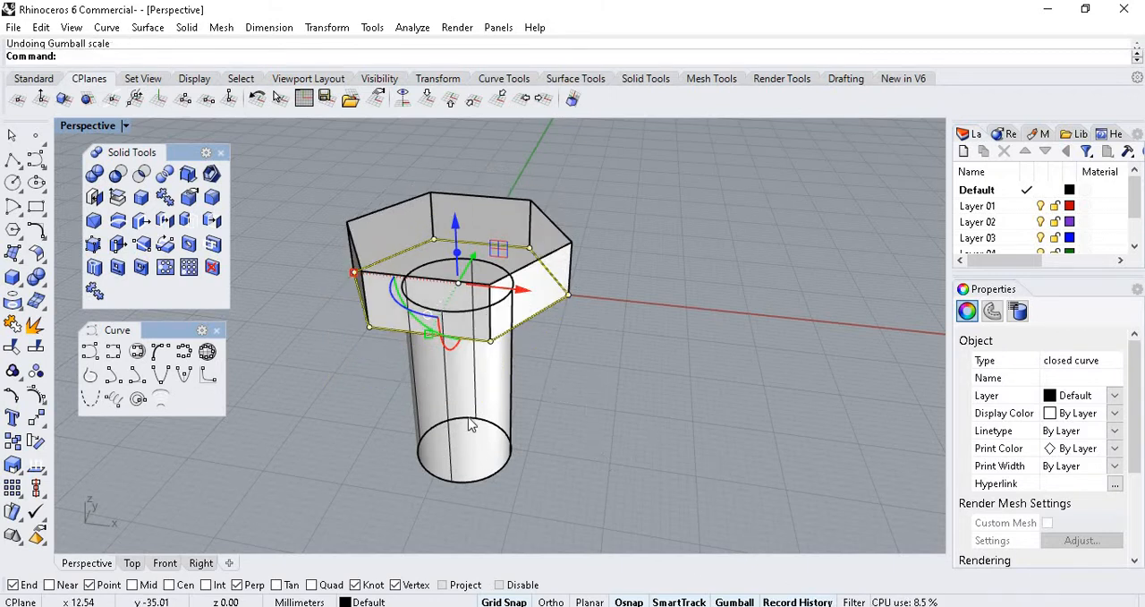
Boolean union the hexagonal head extrusion and the cylindrical shank extrusion into one bolt solid.
{"action": "left_click", "coordinate": [593, 396]}
{"action": "left_click", "coordinate": [511, 368]}
{"action": "left_click", "coordinate": [537, 272]}
{"action": "left_click", "coordinate": [528, 419]}
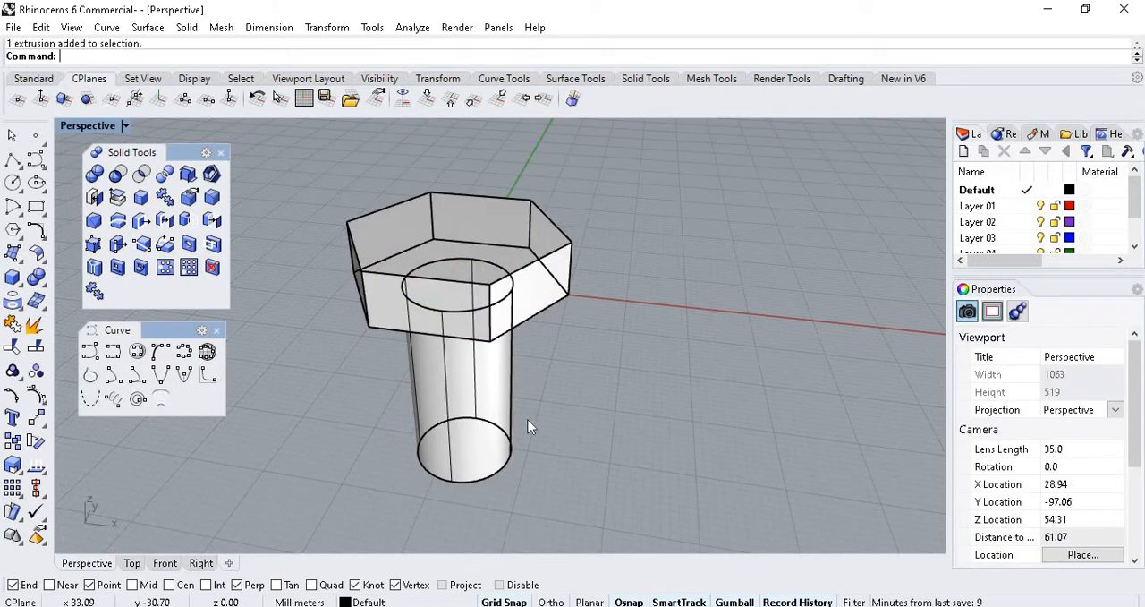
{"action": "right_click_drag", "start_coordinate": [579, 401], "coordinate": [556, 436]}
{"action": "left_click", "coordinate": [556, 436]}
{"action": "left_click", "coordinate": [617, 279]}
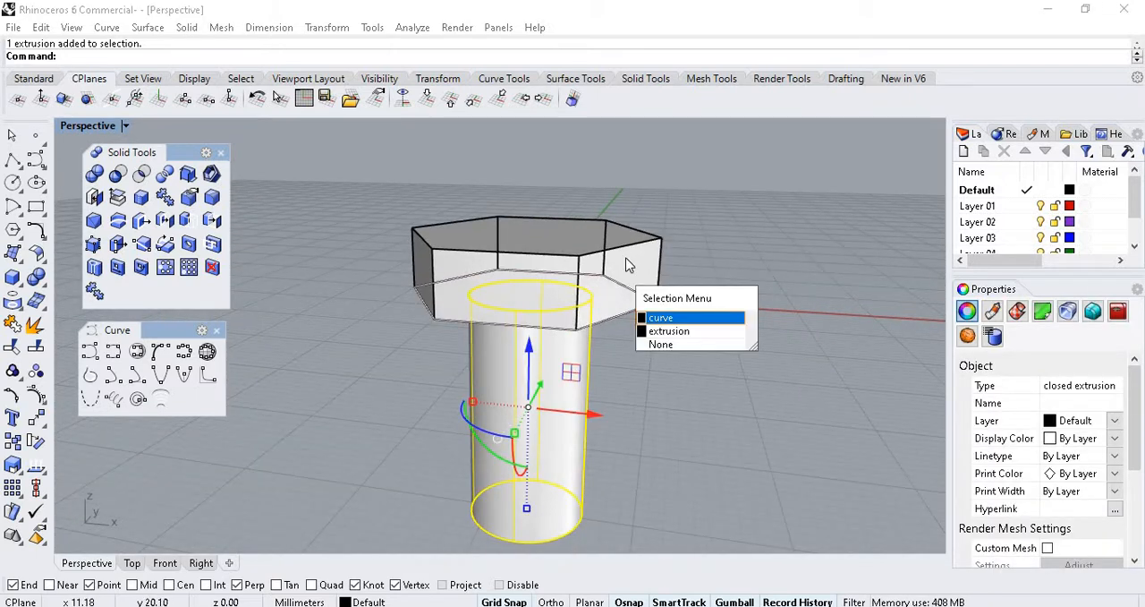
{"action": "left_click", "coordinate": [662, 328]}
{"action": "left_click", "coordinate": [569, 391], "text": "shift"}
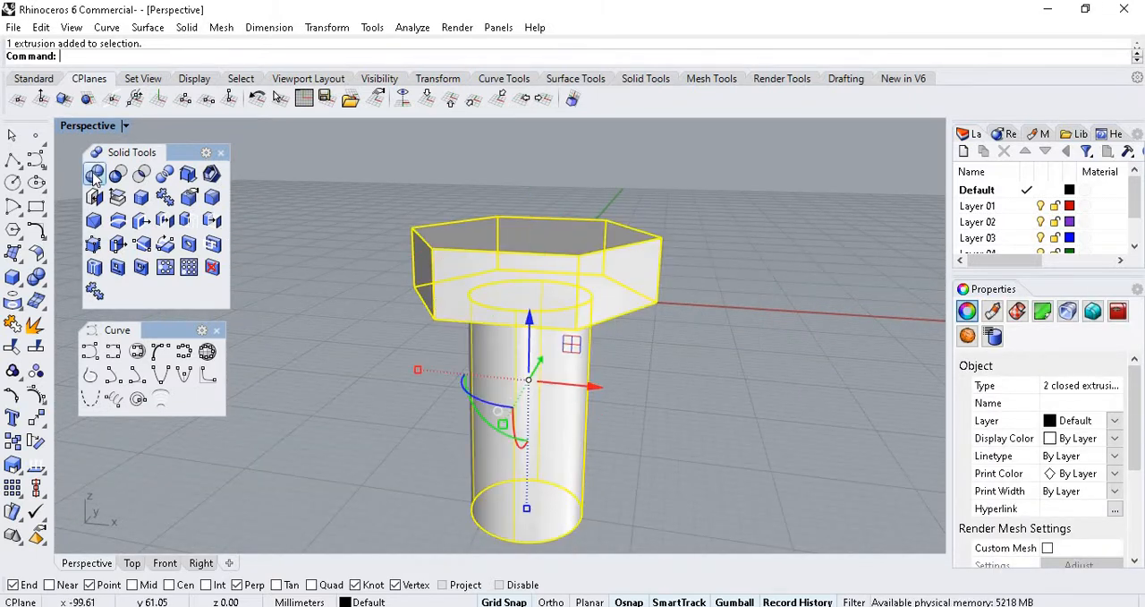
{"action": "left_click", "coordinate": [96, 175]}
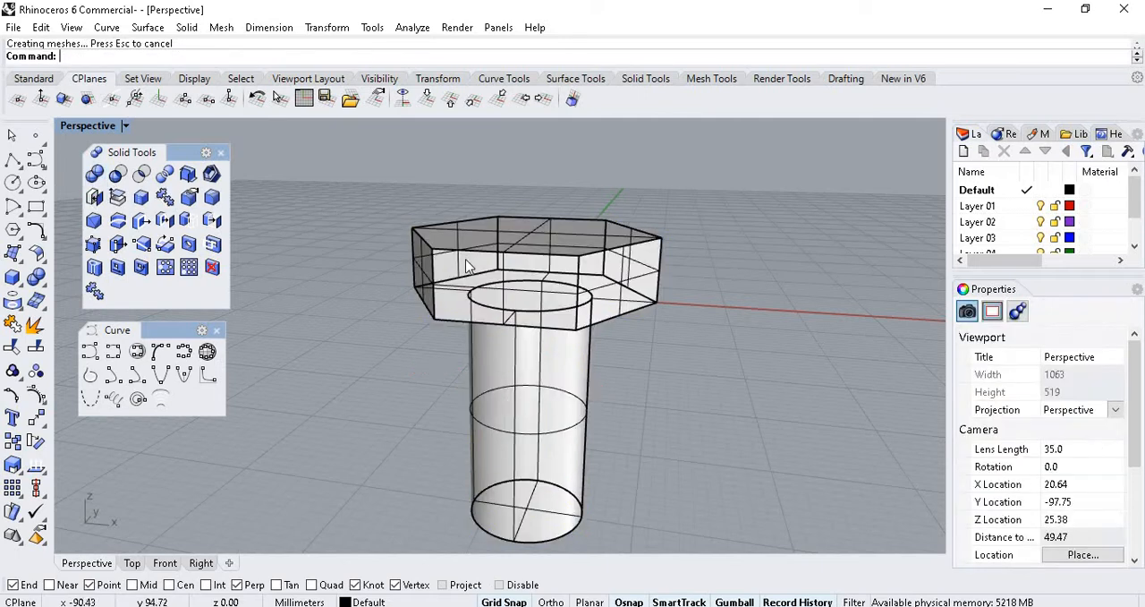
Examine the unioned bolt solid where the hexagonal head meets the shank.
{"action": "scroll", "coordinate": [484, 283], "scroll_direction": "down", "scroll_amount": 1}
{"action": "scroll", "coordinate": [647, 366], "scroll_direction": "up", "scroll_amount": 2}
{"action": "right_click_drag", "start_coordinate": [647, 366], "coordinate": [627, 281]}
{"action": "scroll", "coordinate": [555, 221], "scroll_direction": "up", "scroll_amount": 2}
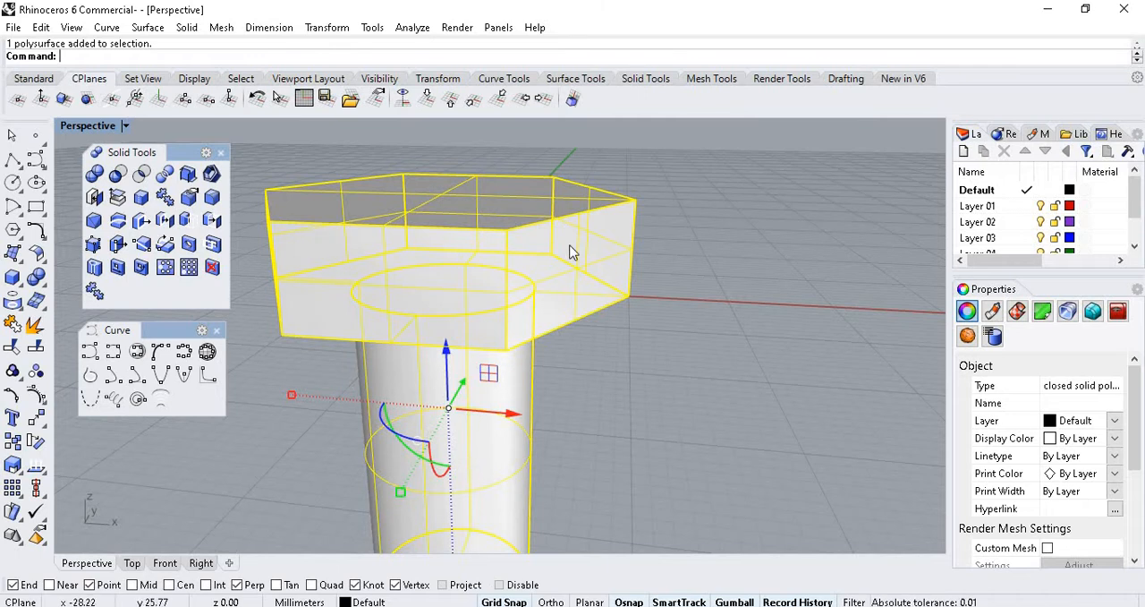
{"action": "right_click_drag", "start_coordinate": [494, 185], "coordinate": [718, 332]}
{"action": "left_click", "coordinate": [582, 380]}
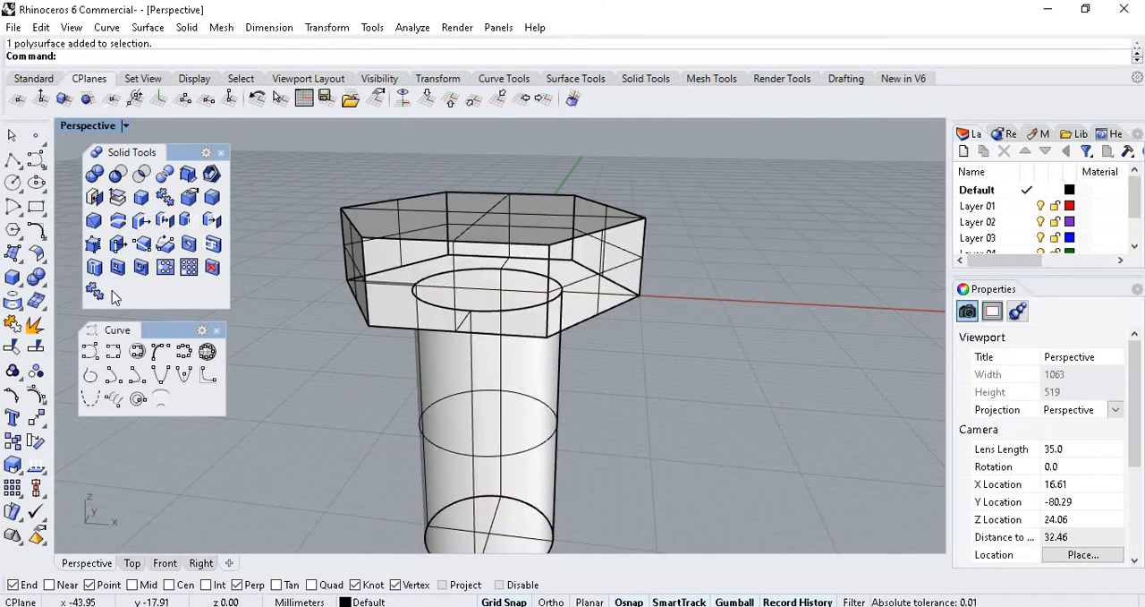
Select the bolt polysurface and copy it a good distance away along the positive X axis with the gumball.
{"action": "scroll", "coordinate": [476, 284], "scroll_direction": "down", "scroll_amount": 5}
{"action": "left_click", "coordinate": [484, 280]}
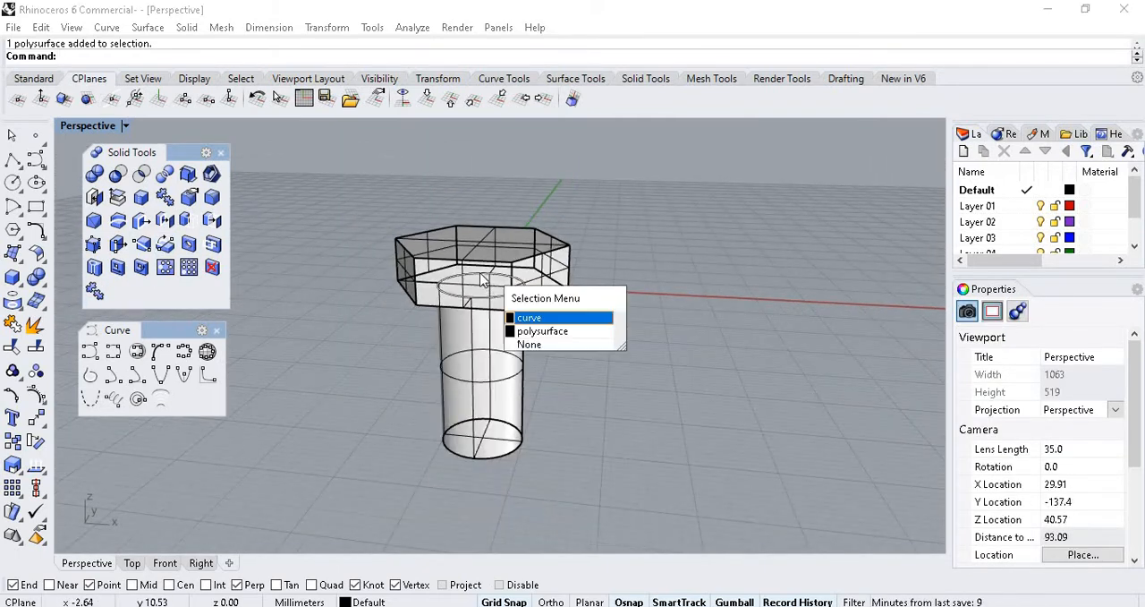
{"action": "left_click", "coordinate": [511, 258]}
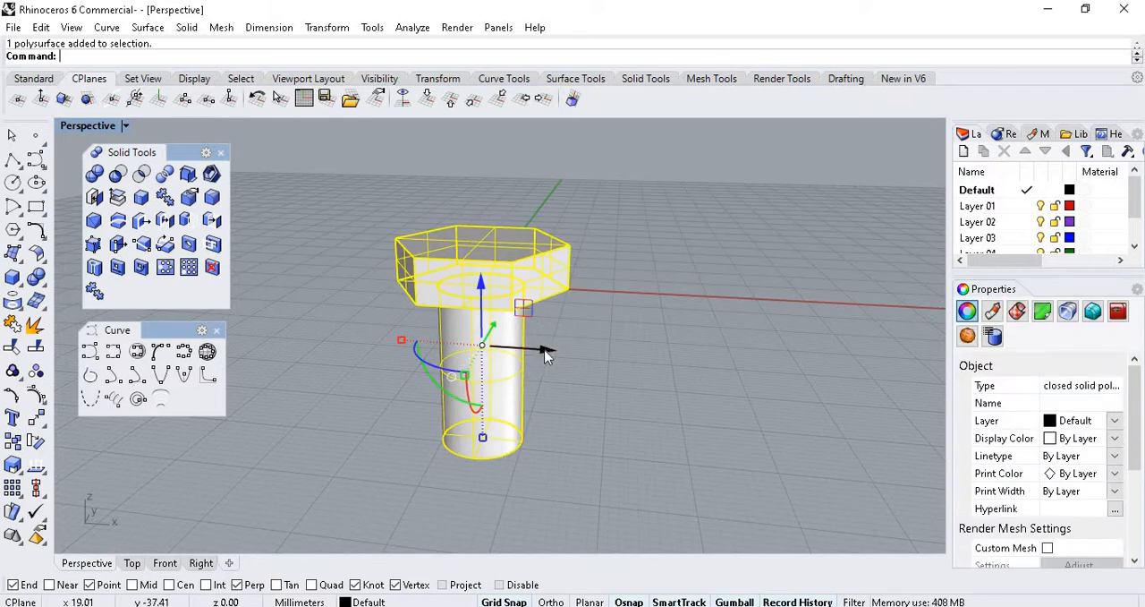
{"action": "left_click_drag", "start_coordinate": [544, 353], "coordinate": [850, 376]}
{"action": "key", "text": "alt"}
{"action": "left_click", "coordinate": [663, 311]}
Purge the construction history from the copied bolt.
{"action": "left_click", "coordinate": [534, 303]}
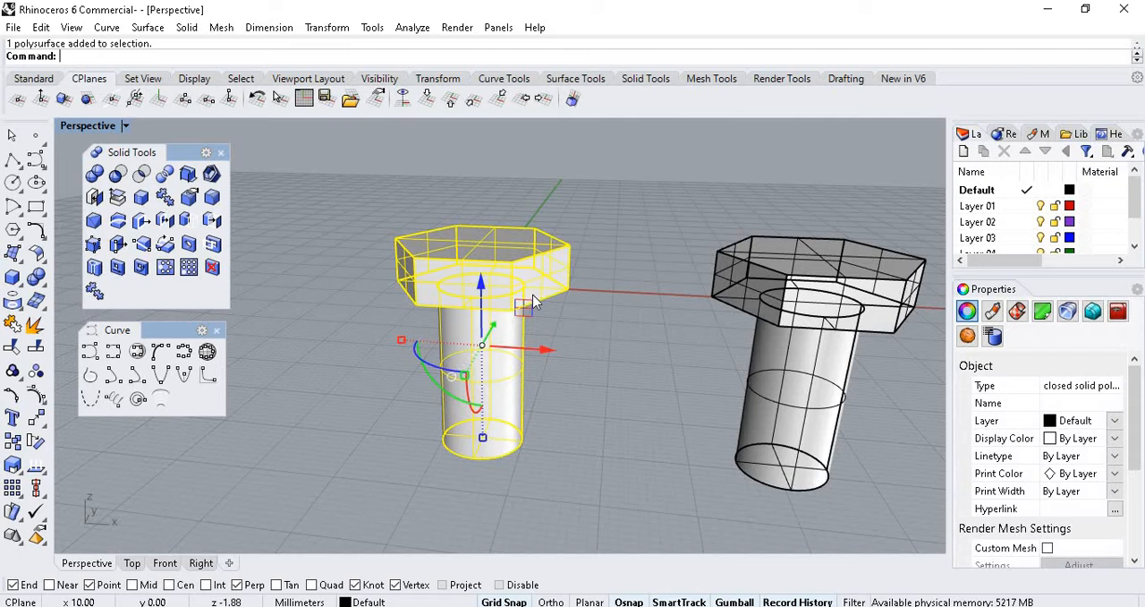
{"action": "left_click", "coordinate": [754, 273]}
{"action": "left_click", "coordinate": [42, 544]}
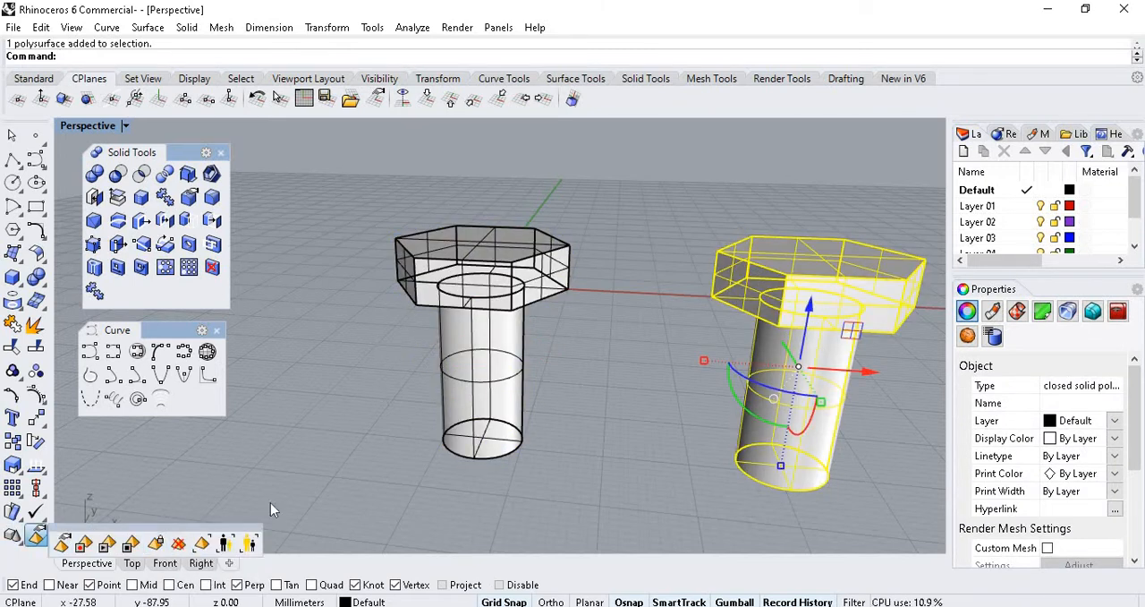
{"action": "left_click", "coordinate": [178, 544]}
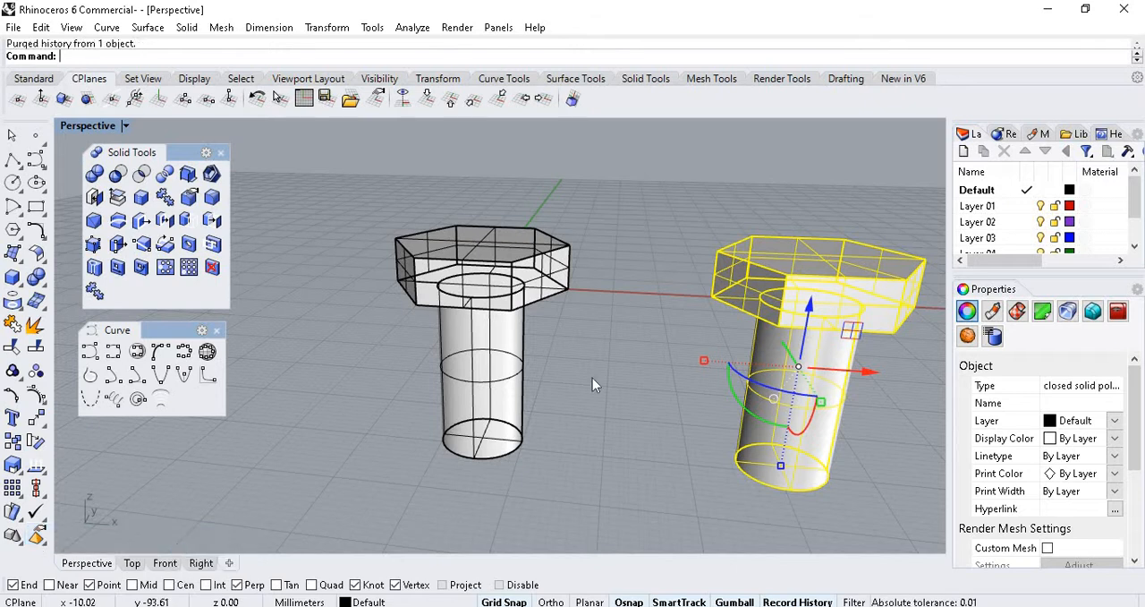
{"action": "left_click", "coordinate": [654, 342]}
{"action": "left_click", "coordinate": [751, 324]}
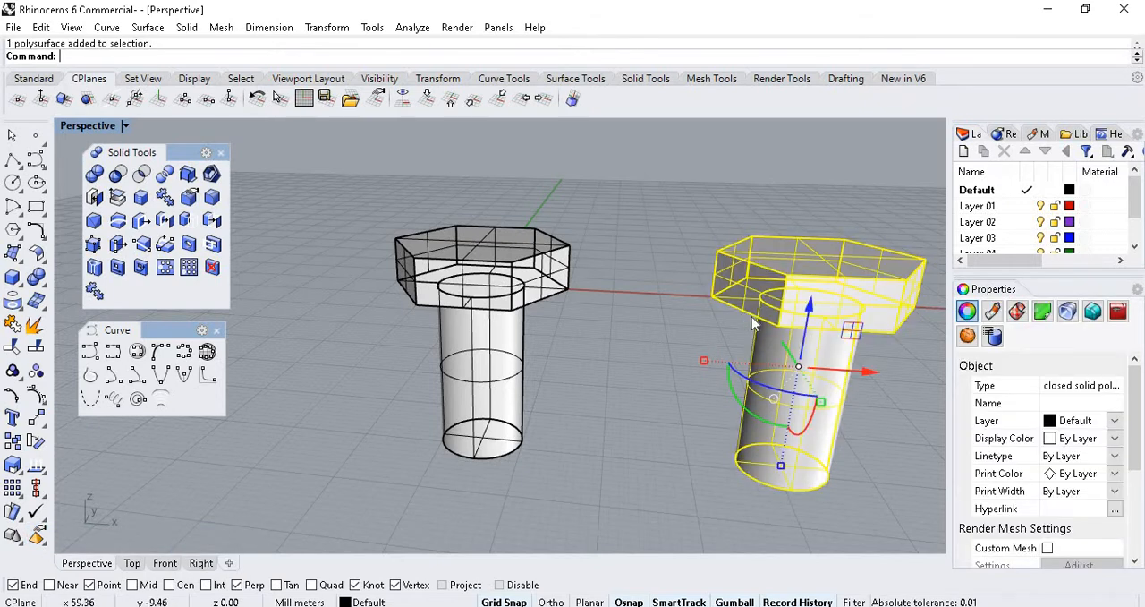
Examine the original bolt as a single polysurface, checking its head and shank from several angles.
{"action": "scroll", "coordinate": [586, 321], "scroll_direction": "down", "scroll_amount": 4}
{"action": "scroll", "coordinate": [575, 309], "scroll_direction": "up", "scroll_amount": 6}
{"action": "left_click", "coordinate": [575, 309]}
{"action": "scroll", "coordinate": [485, 278], "scroll_direction": "up", "scroll_amount": 6}
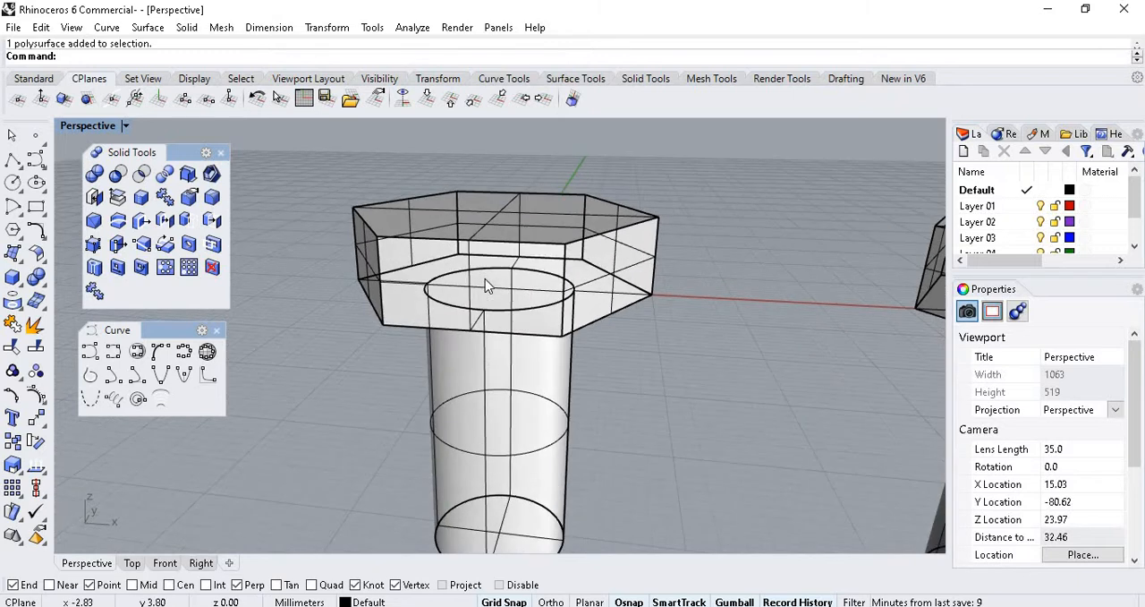
{"action": "scroll", "coordinate": [486, 280], "scroll_direction": "down", "scroll_amount": 8}
{"action": "scroll", "coordinate": [491, 295], "scroll_direction": "up", "scroll_amount": 10}
{"action": "right_click_drag", "start_coordinate": [625, 337], "coordinate": [582, 346]}
{"action": "left_click", "coordinate": [582, 351]}
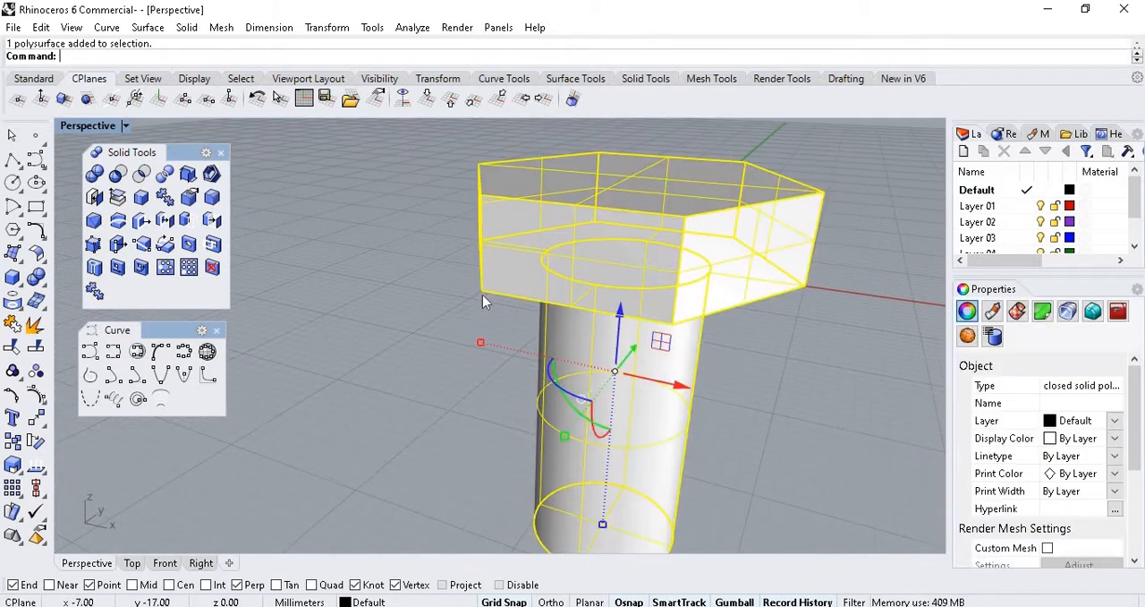
{"action": "scroll", "coordinate": [693, 331], "scroll_direction": "down", "scroll_amount": 5}
{"action": "scroll", "coordinate": [692, 331], "scroll_direction": "up", "scroll_amount": 5}
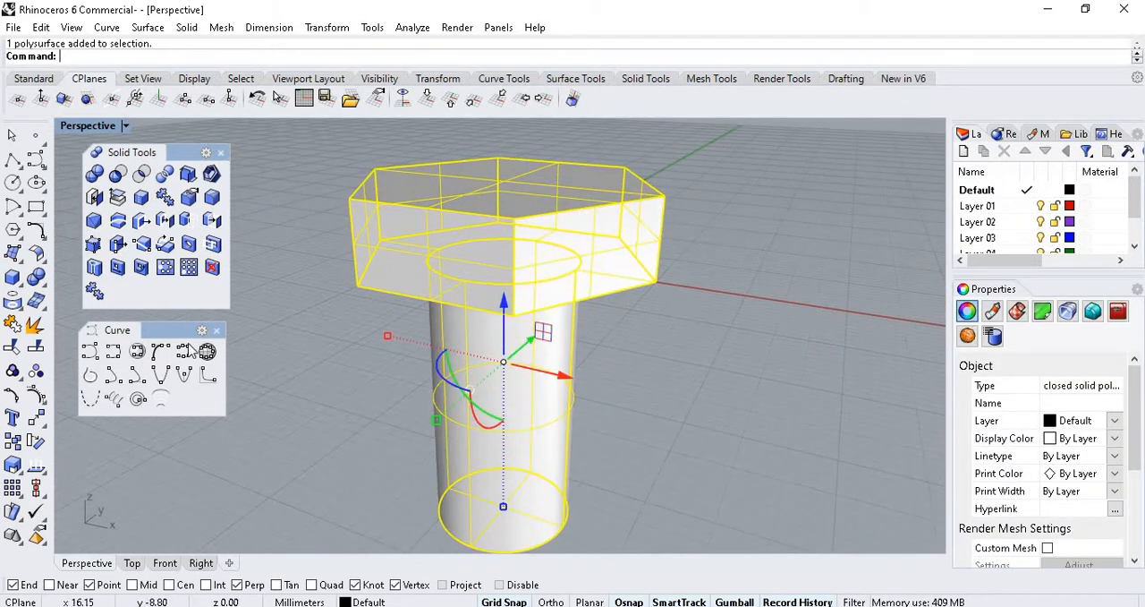
Fillet the six upper edges of the original bolt's hexagonal head with FilletEdge at a radius of 1.
{"action": "left_click", "coordinate": [212, 198]}
{"action": "scroll", "coordinate": [465, 238], "scroll_direction": "down", "scroll_amount": 3}
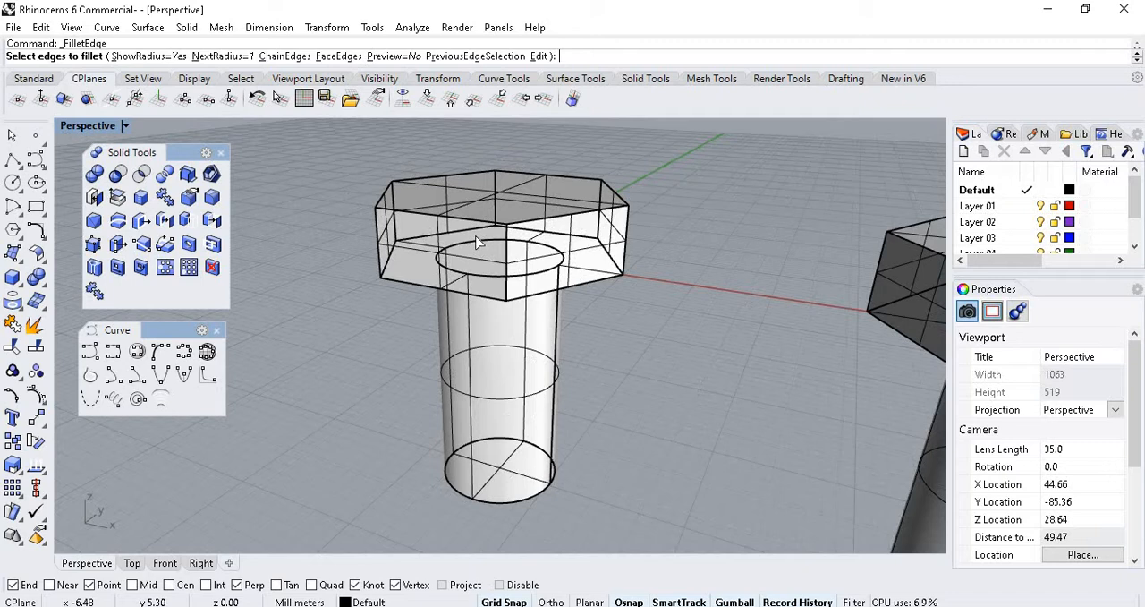
{"action": "left_click", "coordinate": [407, 205]}
{"action": "left_click", "coordinate": [386, 195]}
{"action": "left_click", "coordinate": [445, 177]}
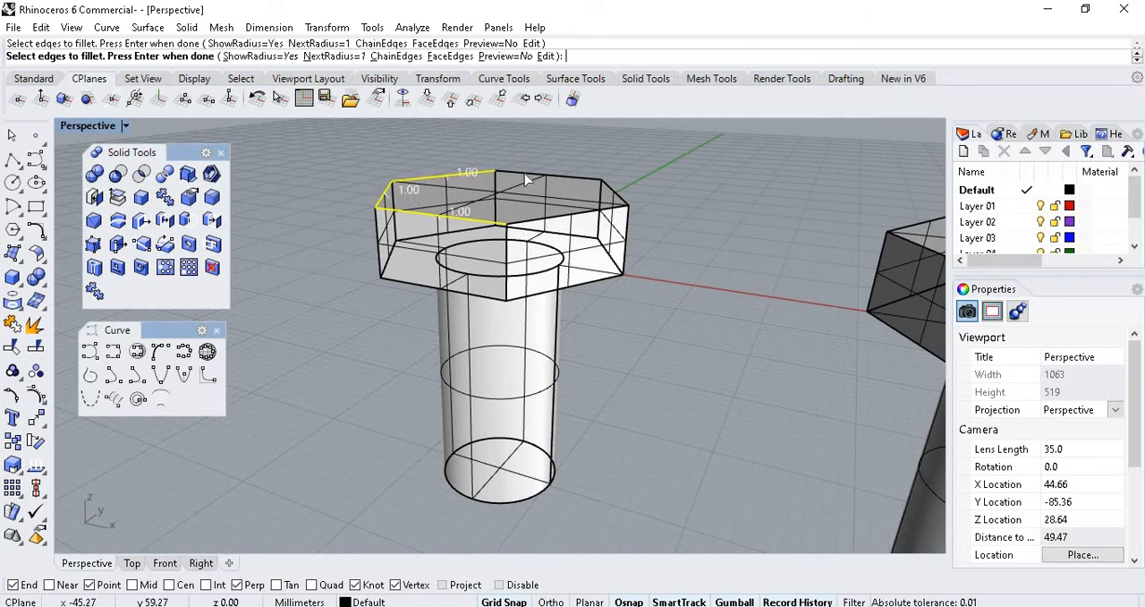
{"action": "left_click", "coordinate": [529, 179]}
{"action": "left_click", "coordinate": [582, 213]}
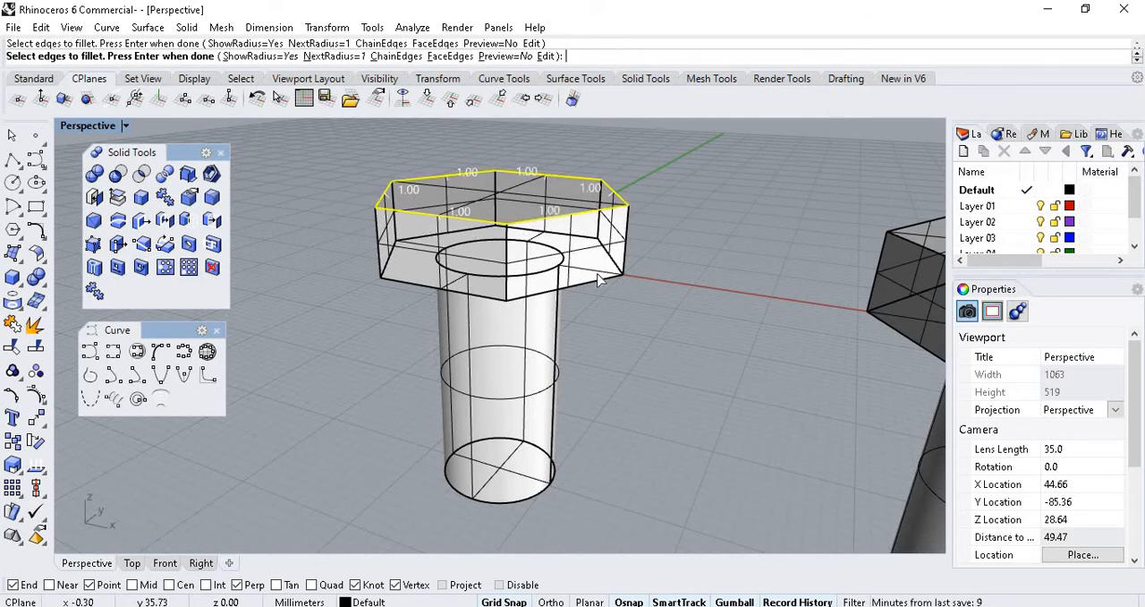
{"action": "key", "text": "Return"}
{"action": "key", "text": "Return"}
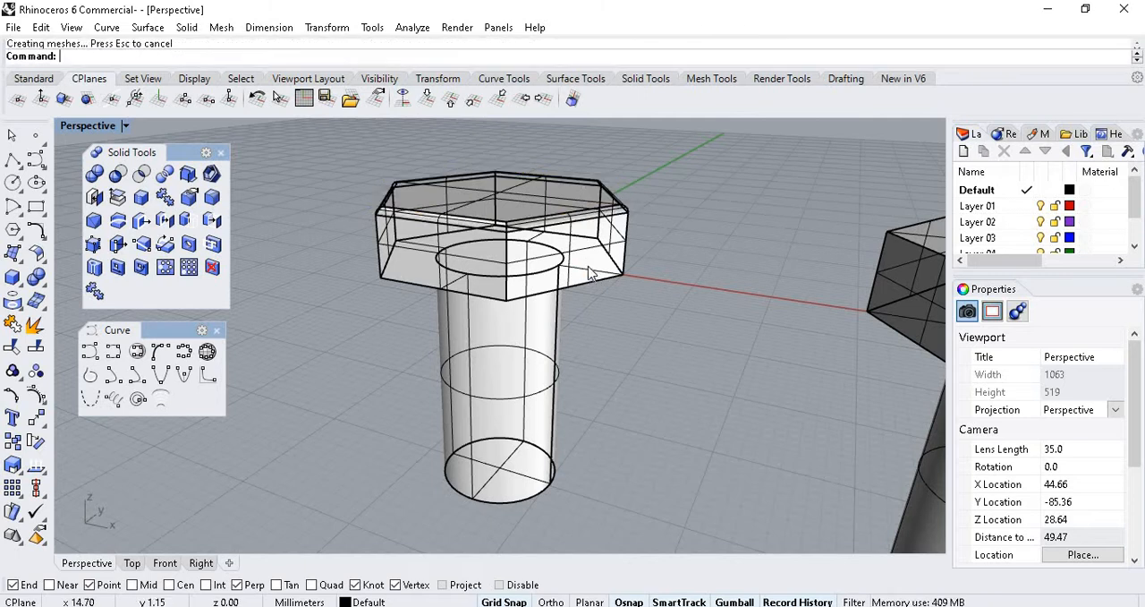
Set the Perspective view's display mode to Shaded and select the filleted bolt.
{"action": "scroll", "coordinate": [511, 174], "scroll_direction": "up", "scroll_amount": 6}
{"action": "scroll", "coordinate": [465, 242], "scroll_direction": "down", "scroll_amount": 3}
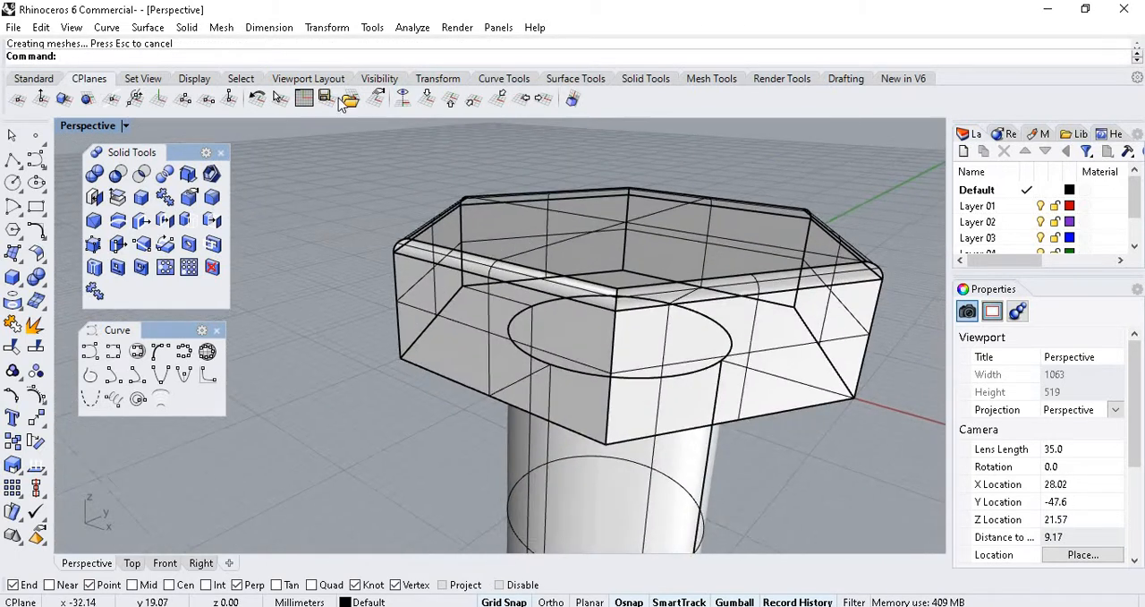
{"action": "left_click", "coordinate": [125, 126]}
{"action": "left_click", "coordinate": [179, 96]}
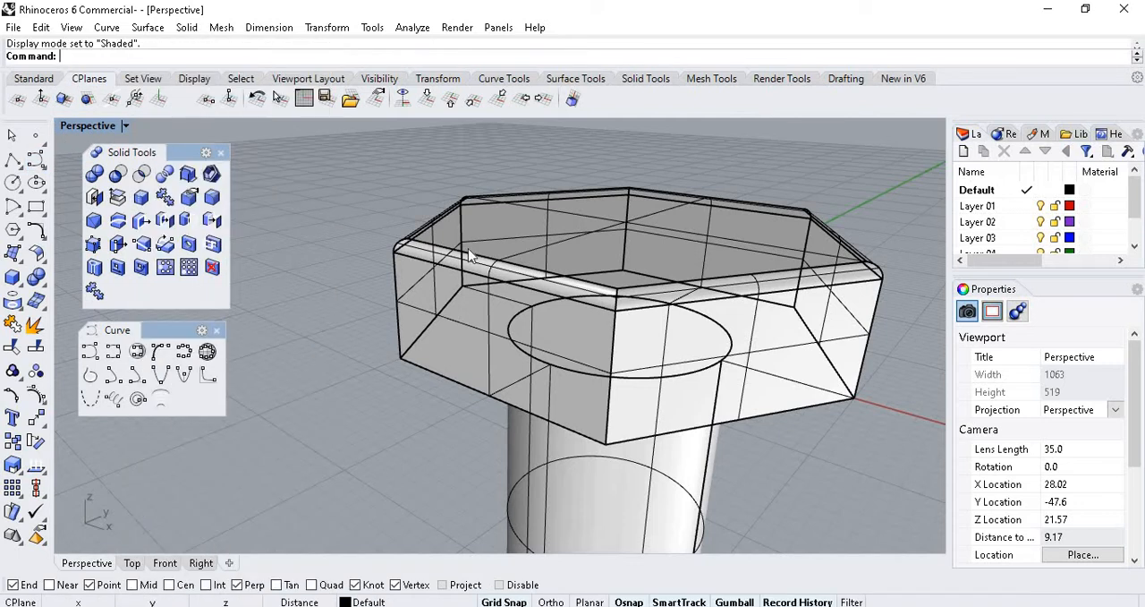
{"action": "scroll", "coordinate": [615, 320], "scroll_direction": "down", "scroll_amount": 3}
{"action": "scroll", "coordinate": [600, 248], "scroll_direction": "up", "scroll_amount": 2}
{"action": "scroll", "coordinate": [595, 289], "scroll_direction": "down", "scroll_amount": 4}
{"action": "left_click", "coordinate": [596, 289]}
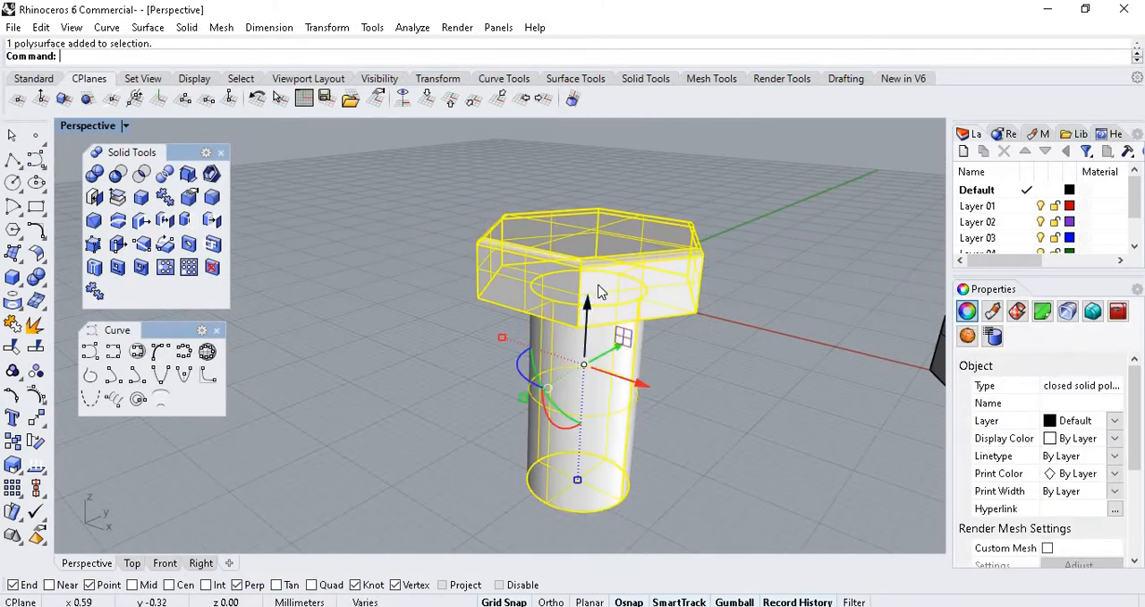
Fillet the circular edge where the original bolt's shank meets the underside of its head with FilletEdge at a radius of 1.
{"action": "scroll", "coordinate": [577, 250], "scroll_direction": "up", "scroll_amount": 3}
{"action": "right_click_drag", "start_coordinate": [577, 251], "coordinate": [697, 285]}
{"action": "scroll", "coordinate": [684, 300], "scroll_direction": "down", "scroll_amount": 6}
{"action": "scroll", "coordinate": [601, 289], "scroll_direction": "up", "scroll_amount": 6}
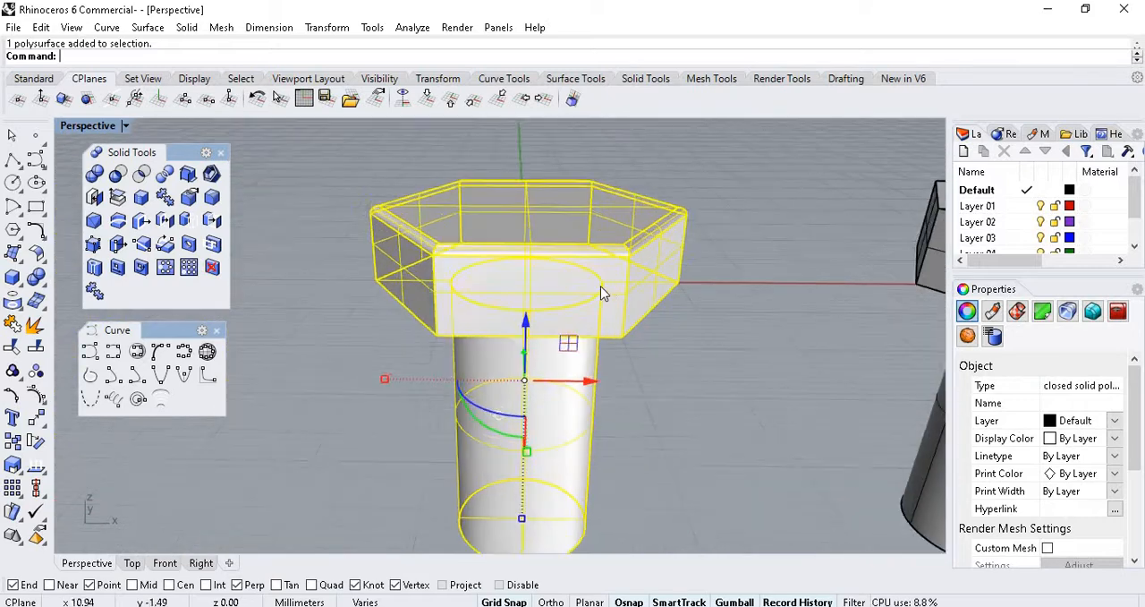
{"action": "right_click_drag", "start_coordinate": [535, 260], "coordinate": [737, 466]}
{"action": "scroll", "coordinate": [579, 381], "scroll_direction": "down", "scroll_amount": 3}
{"action": "scroll", "coordinate": [584, 367], "scroll_direction": "up", "scroll_amount": 4}
{"action": "left_click", "coordinate": [737, 466]}
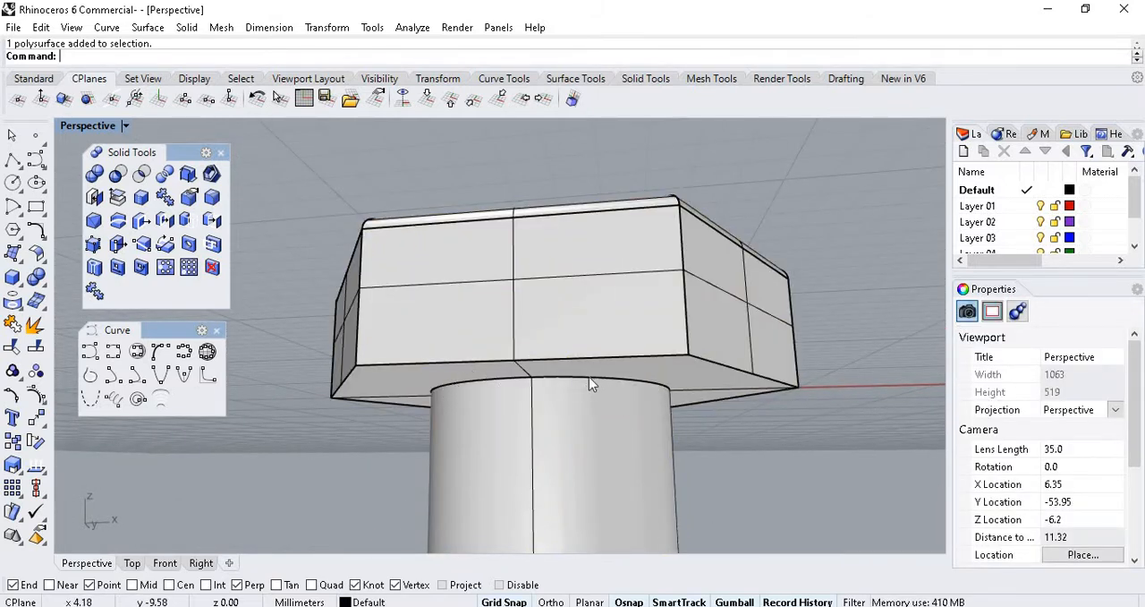
{"action": "left_click", "coordinate": [565, 373]}
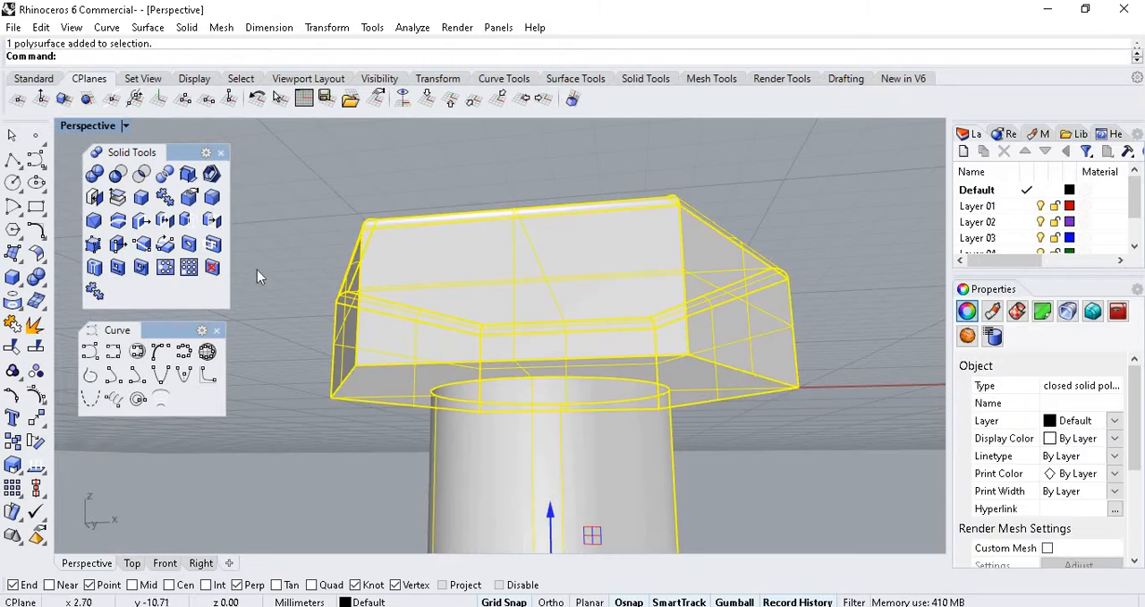
{"action": "left_click", "coordinate": [212, 196]}
{"action": "left_click", "coordinate": [583, 383]}
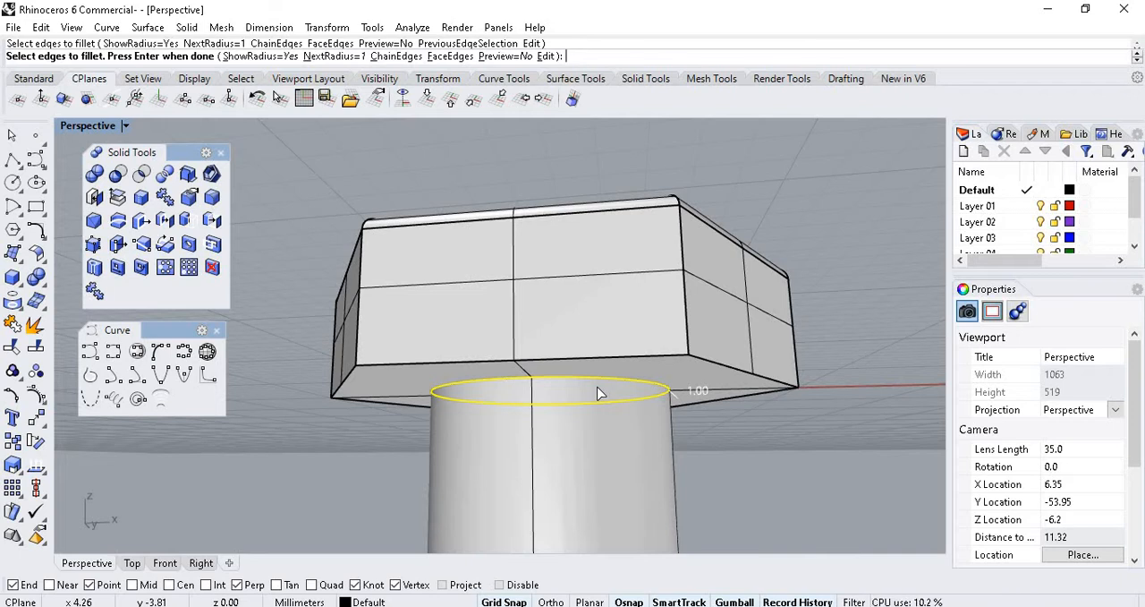
{"action": "key", "text": "Return"}
{"action": "key", "text": "Return"}
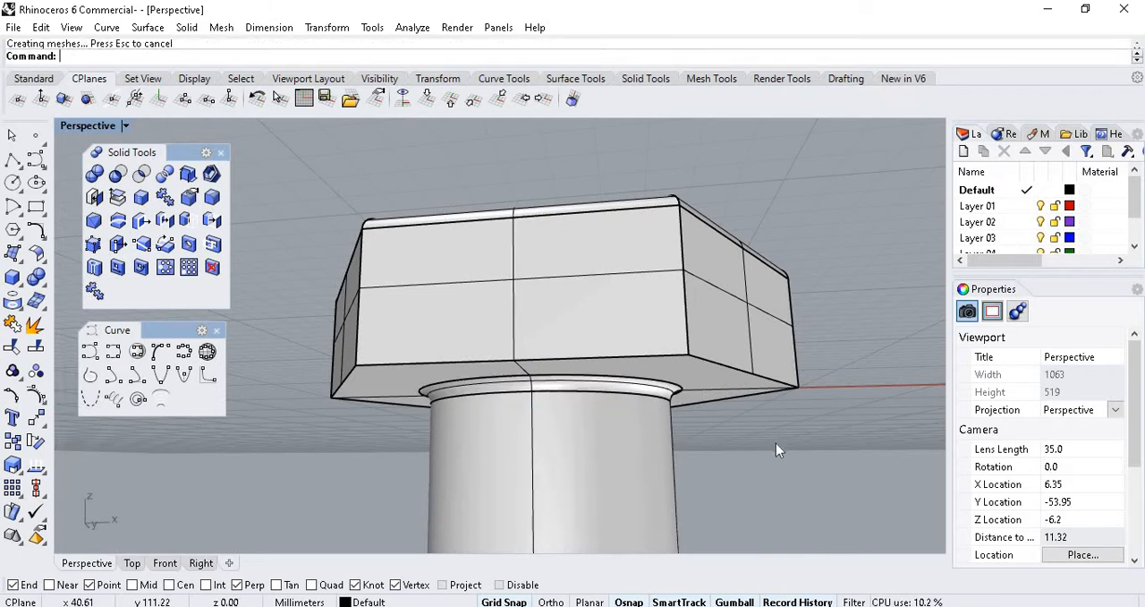
Fillet the six lower edges of the original bolt's hexagonal head with FilletEdge at a radius of 1.
{"action": "scroll", "coordinate": [693, 436], "scroll_direction": "up", "scroll_amount": 3}
{"action": "scroll", "coordinate": [674, 380], "scroll_direction": "down", "scroll_amount": 10}
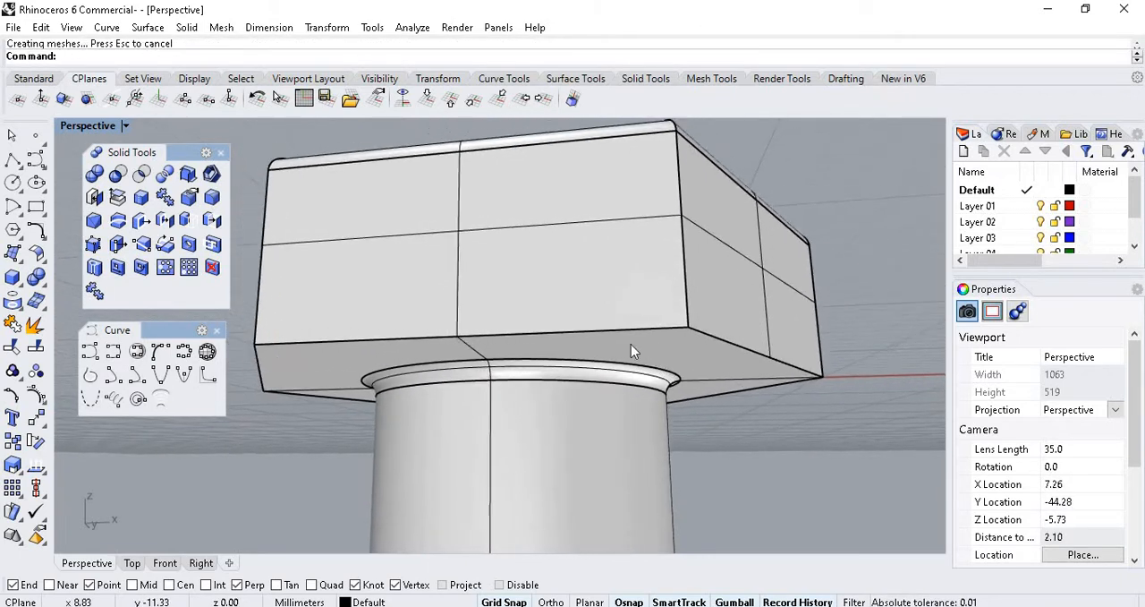
{"action": "scroll", "coordinate": [586, 267], "scroll_direction": "down", "scroll_amount": 20}
{"action": "right_click_drag", "start_coordinate": [609, 258], "coordinate": [588, 331]}
{"action": "scroll", "coordinate": [615, 261], "scroll_direction": "up", "scroll_amount": 20}
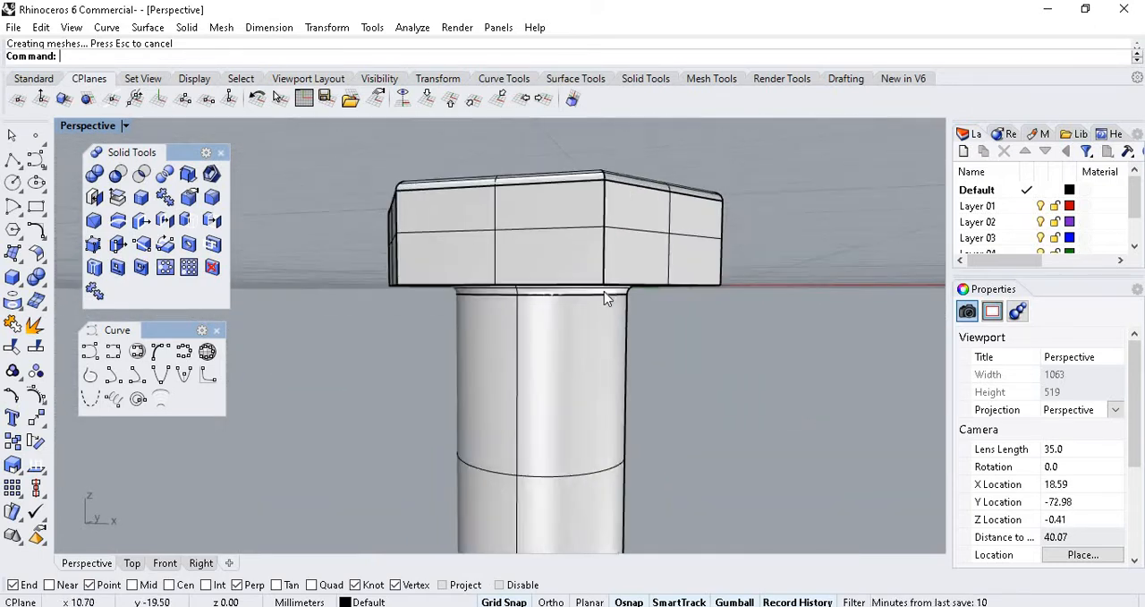
{"action": "scroll", "coordinate": [577, 374], "scroll_direction": "down", "scroll_amount": 3}
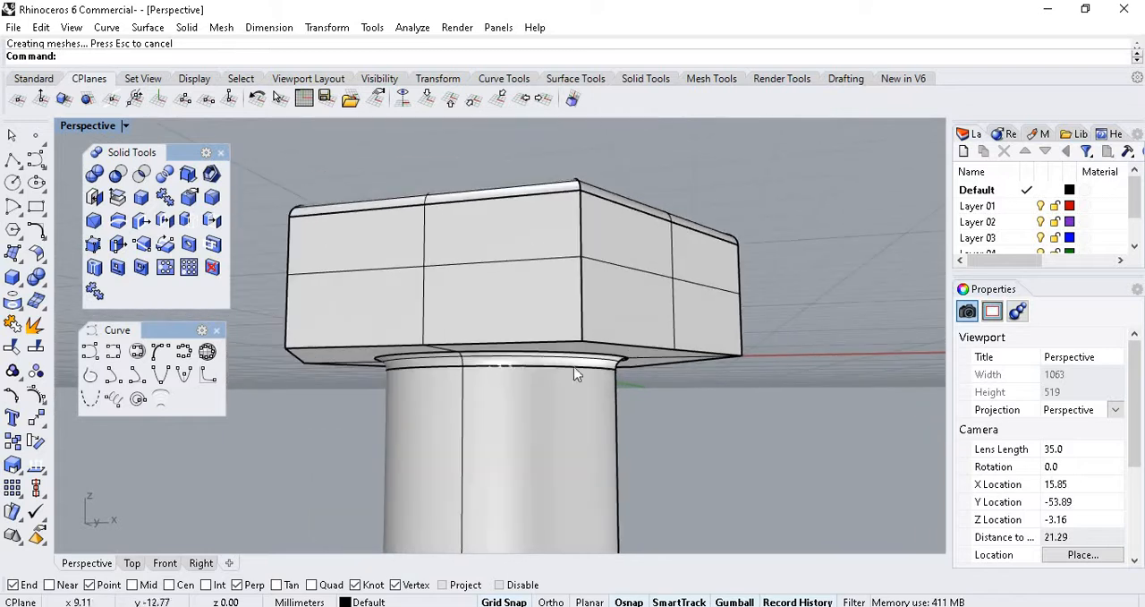
{"action": "right_click", "coordinate": [628, 343]}
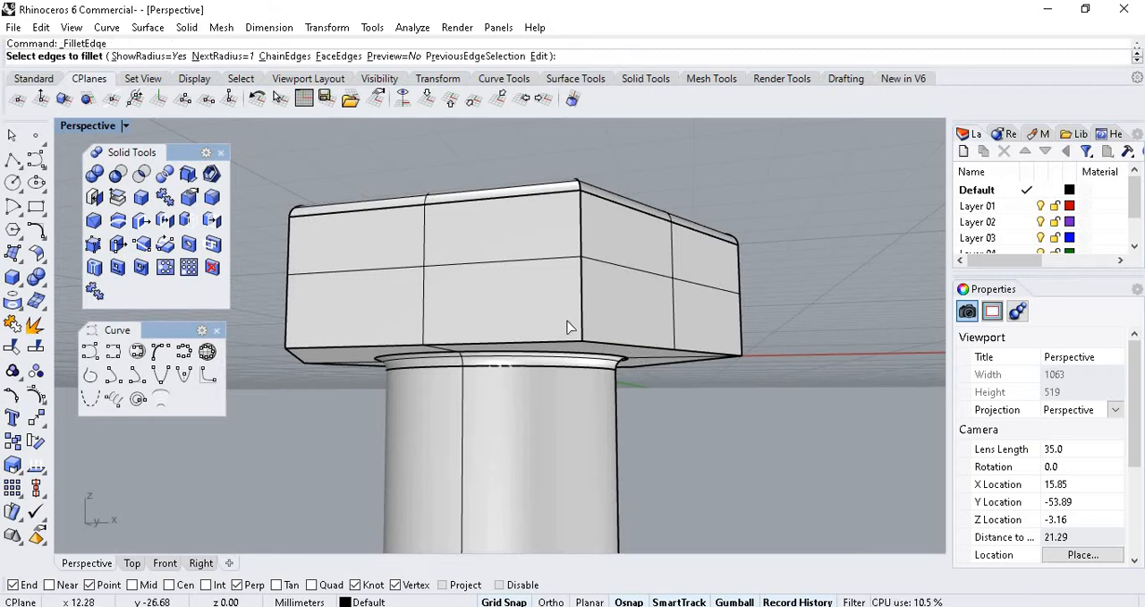
{"action": "left_click", "coordinate": [315, 349]}
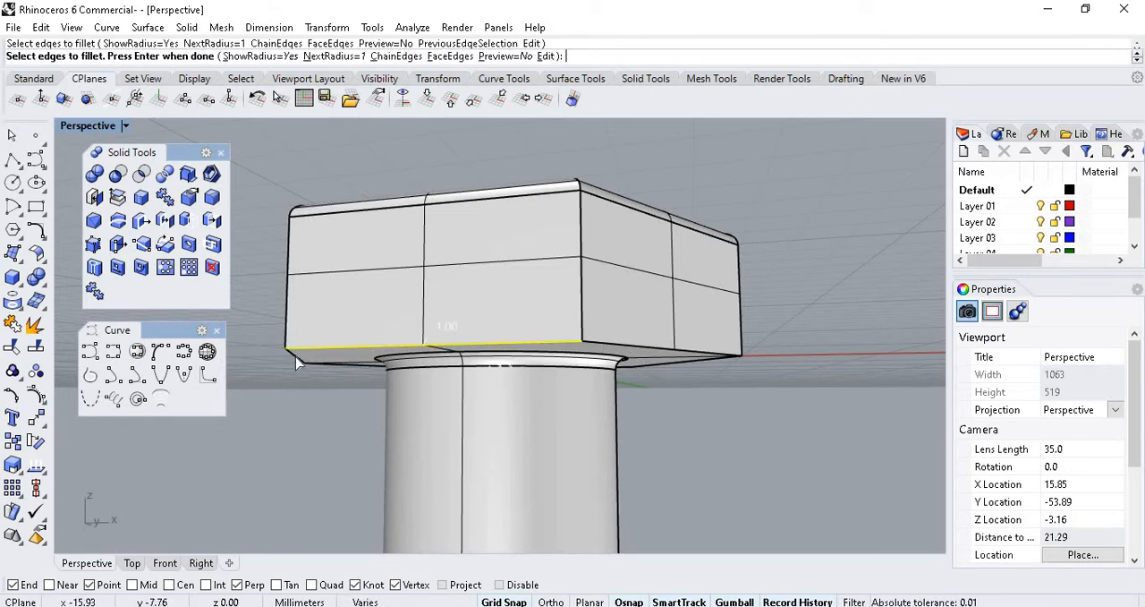
{"action": "left_click", "coordinate": [646, 352]}
{"action": "left_click", "coordinate": [664, 364]}
{"action": "scroll", "coordinate": [511, 351], "scroll_direction": "down", "scroll_amount": 3}
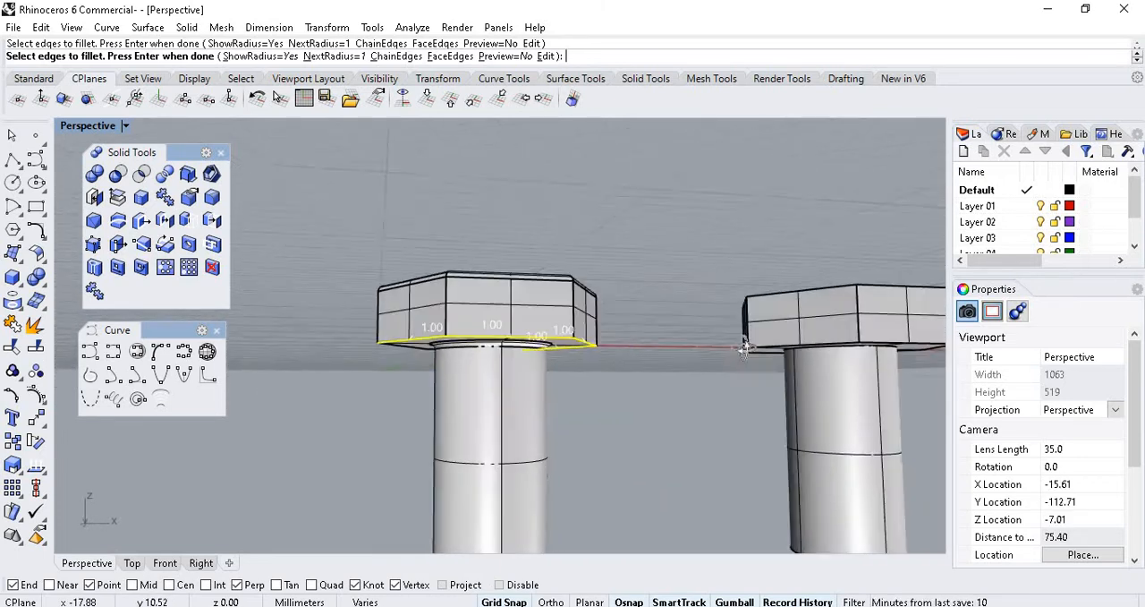
{"action": "right_click_drag", "start_coordinate": [745, 347], "coordinate": [868, 335]}
{"action": "scroll", "coordinate": [590, 315], "scroll_direction": "down", "scroll_amount": 8}
{"action": "scroll", "coordinate": [640, 367], "scroll_direction": "up", "scroll_amount": 14}
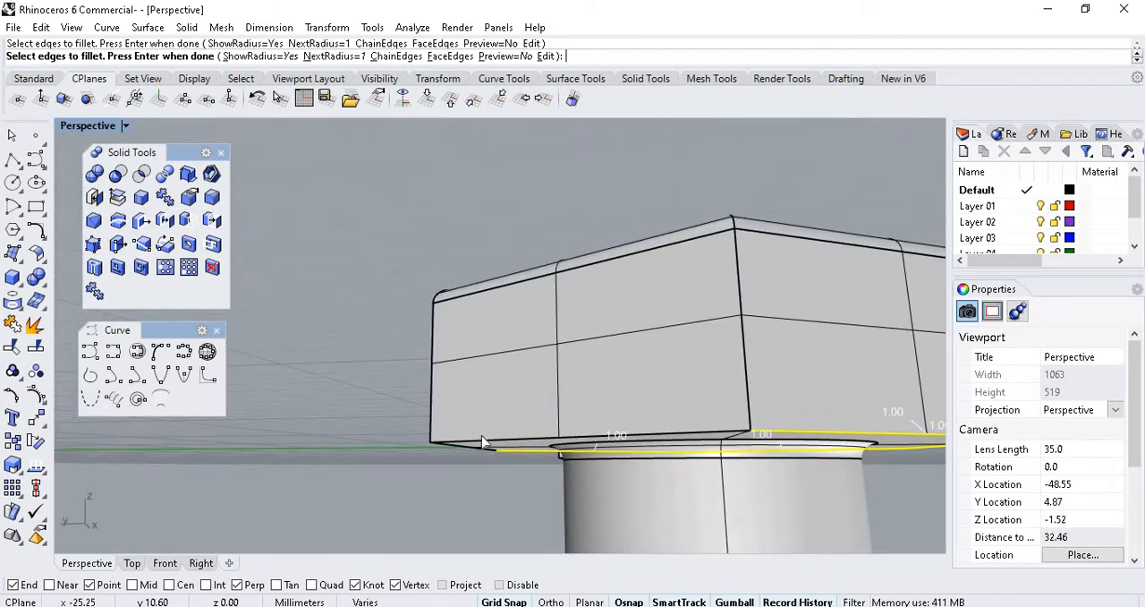
{"action": "left_click", "coordinate": [472, 440]}
{"action": "scroll", "coordinate": [473, 440], "scroll_direction": "down", "scroll_amount": 12}
{"action": "right_click_drag", "start_coordinate": [475, 441], "coordinate": [503, 409]}
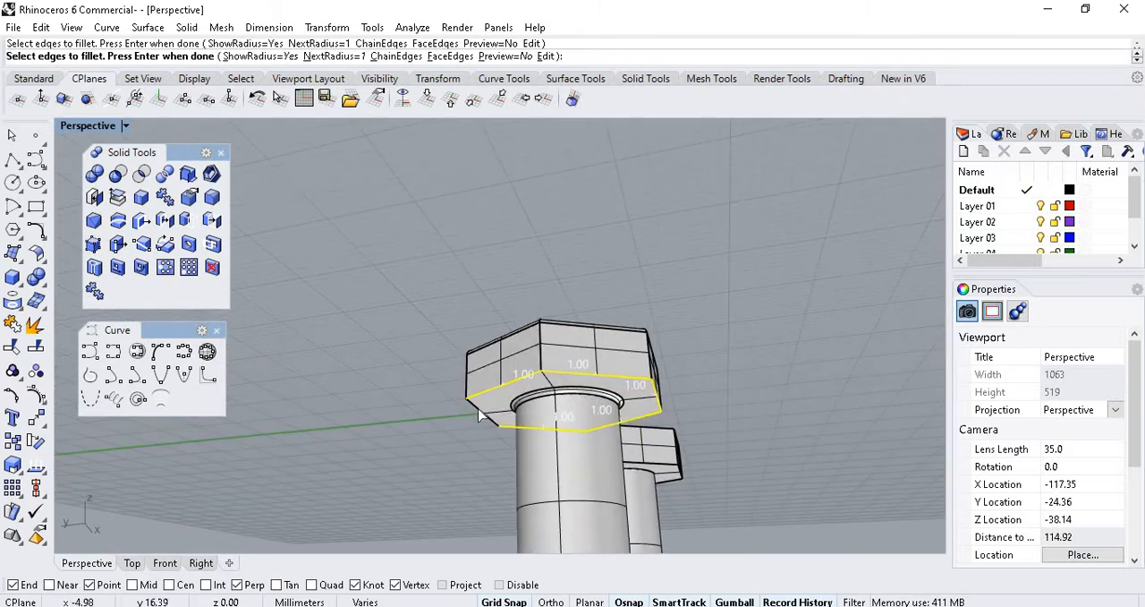
{"action": "key", "text": "Return"}
{"action": "key", "text": "Return"}
{"action": "scroll", "coordinate": [592, 247], "scroll_direction": "up", "scroll_amount": 6}
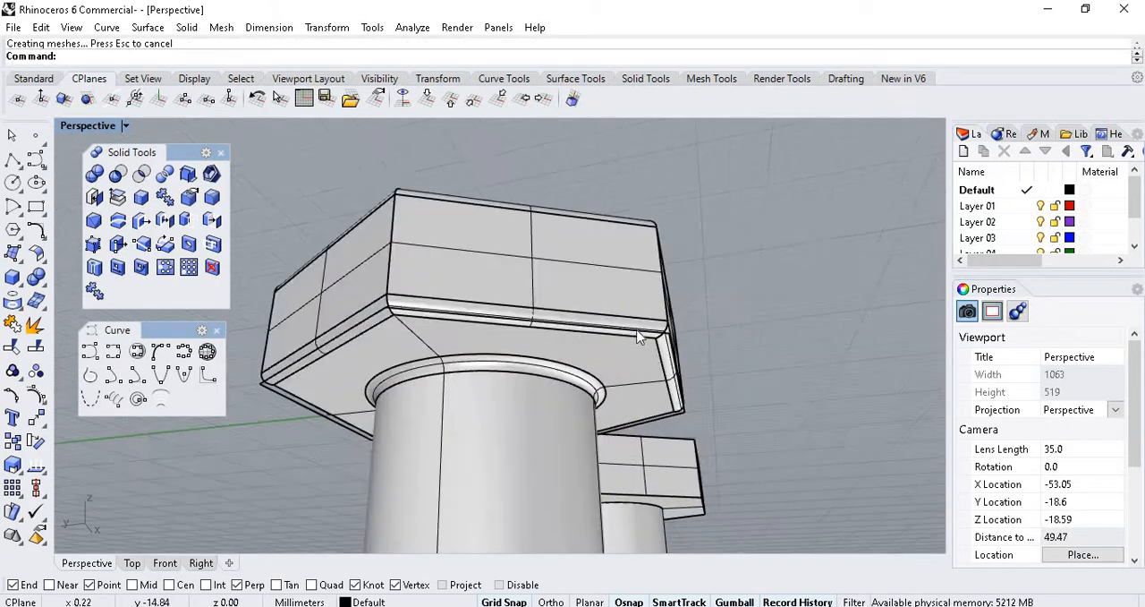
Fillet the circular edge at the bottom end of the original bolt's shank with FilletEdge at a radius of 1.
{"action": "scroll", "coordinate": [626, 277], "scroll_direction": "down", "scroll_amount": 8}
{"action": "right_click_drag", "start_coordinate": [647, 296], "coordinate": [471, 381]}
{"action": "scroll", "coordinate": [524, 337], "scroll_direction": "up", "scroll_amount": 10}
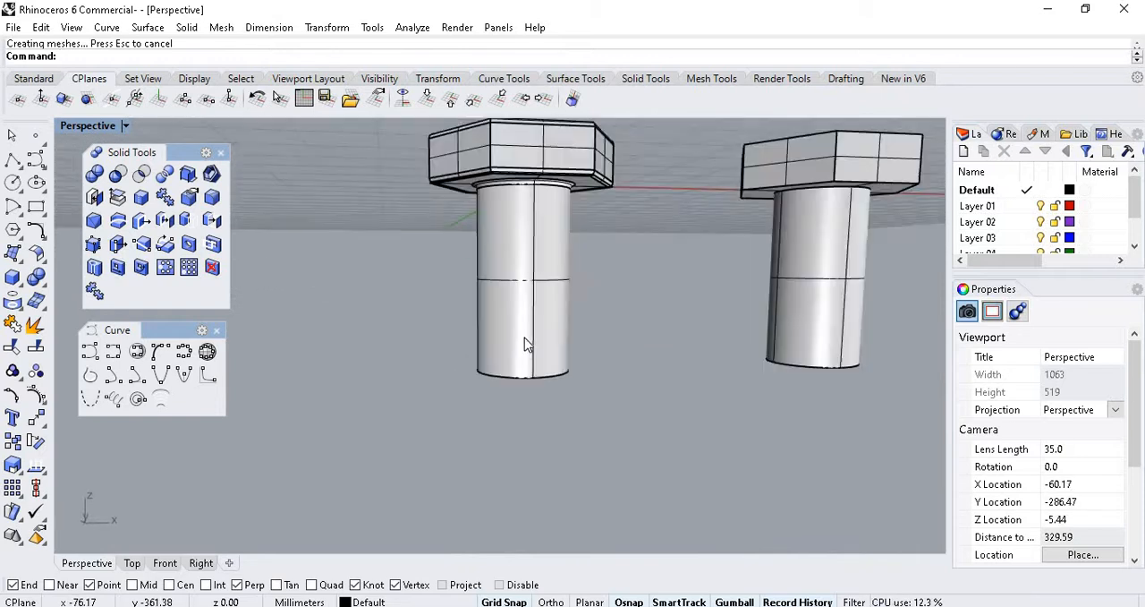
{"action": "left_click", "coordinate": [541, 494]}
{"action": "scroll", "coordinate": [508, 403], "scroll_direction": "down", "scroll_amount": 3}
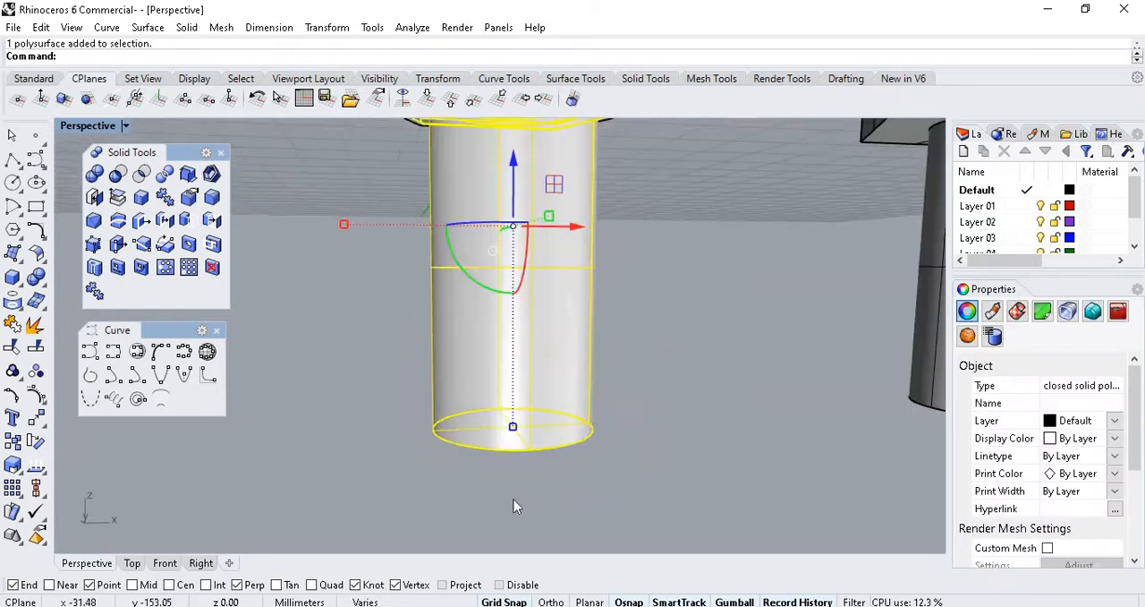
{"action": "scroll", "coordinate": [513, 500], "scroll_direction": "up", "scroll_amount": 3}
{"action": "left_click", "coordinate": [512, 485]}
{"action": "right_click", "coordinate": [512, 478]}
{"action": "left_click", "coordinate": [515, 464]}
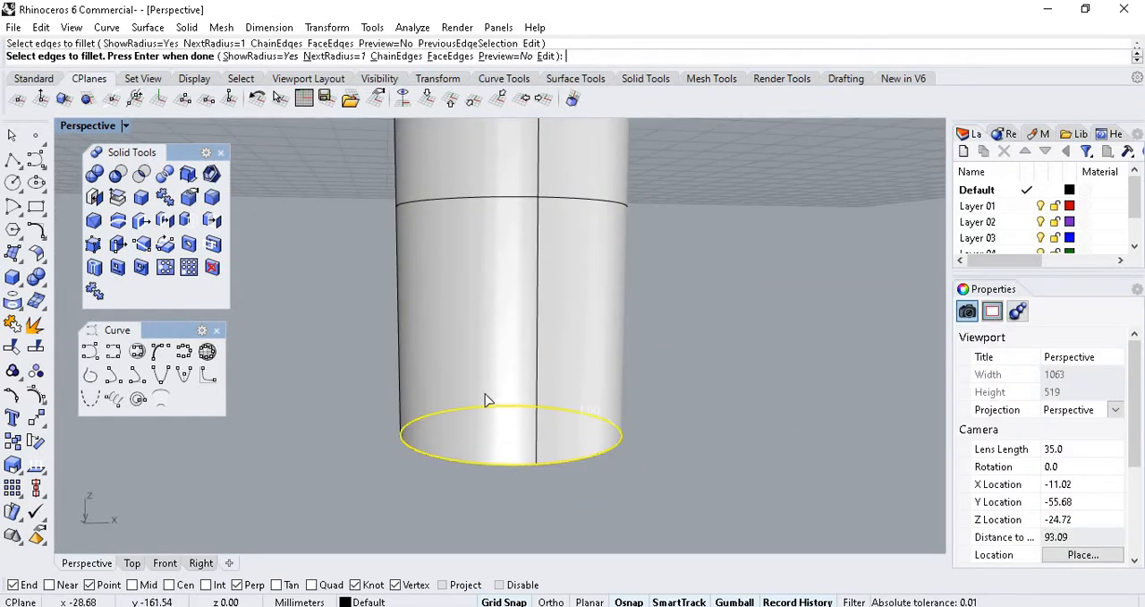
{"action": "key", "text": "Return"}
{"action": "key", "text": "Return"}
Examine the fillets on the original bolt's shank end and head from several angles.
{"action": "right_click_drag", "start_coordinate": [599, 404], "coordinate": [564, 439]}
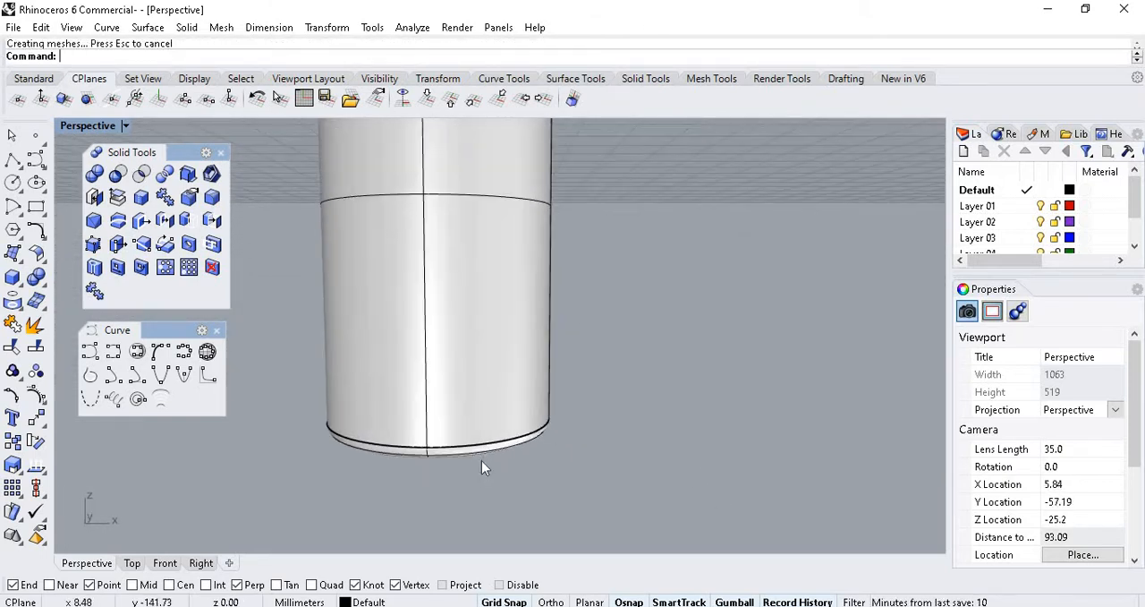
{"action": "scroll", "coordinate": [482, 421], "scroll_direction": "down", "scroll_amount": 12}
{"action": "scroll", "coordinate": [483, 372], "scroll_direction": "up", "scroll_amount": 10}
{"action": "scroll", "coordinate": [484, 371], "scroll_direction": "down", "scroll_amount": 6}
{"action": "right_click_drag", "start_coordinate": [484, 373], "coordinate": [462, 429]}
{"action": "scroll", "coordinate": [462, 429], "scroll_direction": "down", "scroll_amount": 5}
{"action": "scroll", "coordinate": [614, 396], "scroll_direction": "up", "scroll_amount": 7}
{"action": "scroll", "coordinate": [614, 395], "scroll_direction": "up", "scroll_amount": 4}
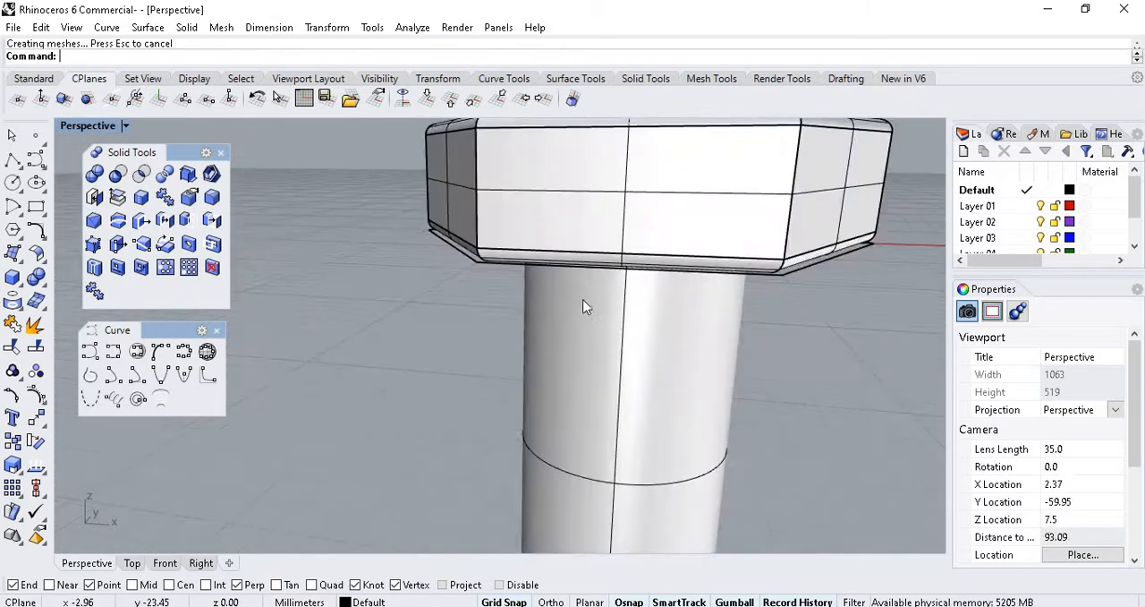
{"action": "scroll", "coordinate": [586, 305], "scroll_direction": "down", "scroll_amount": 2}
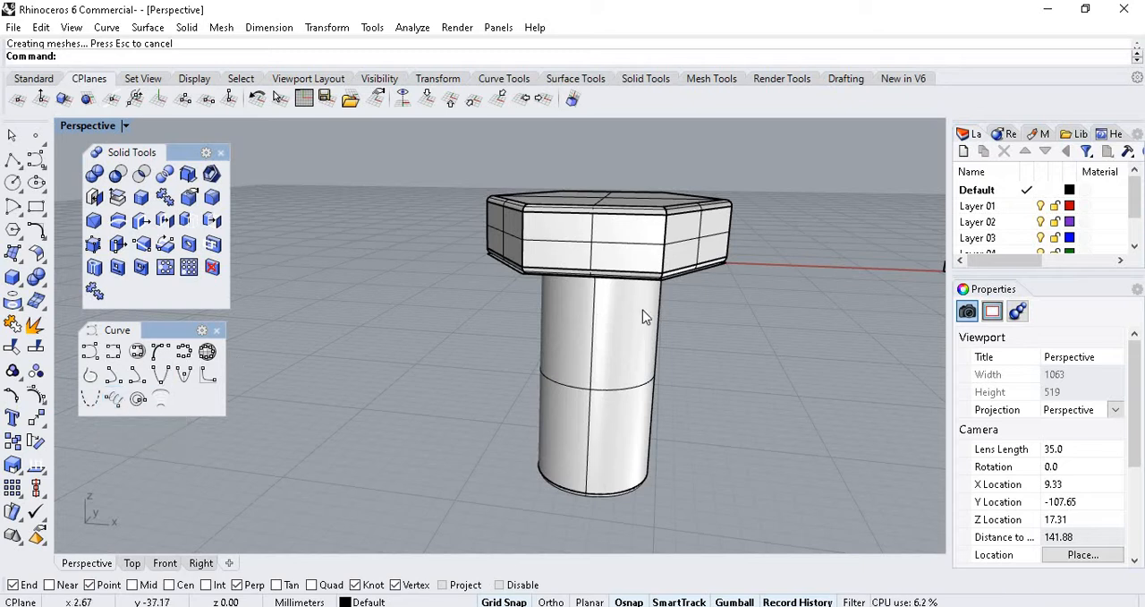
Start a helix in the Top view with its axis beginning at the origin, in the centre of the bolt.
{"action": "left_click", "coordinate": [132, 563]}
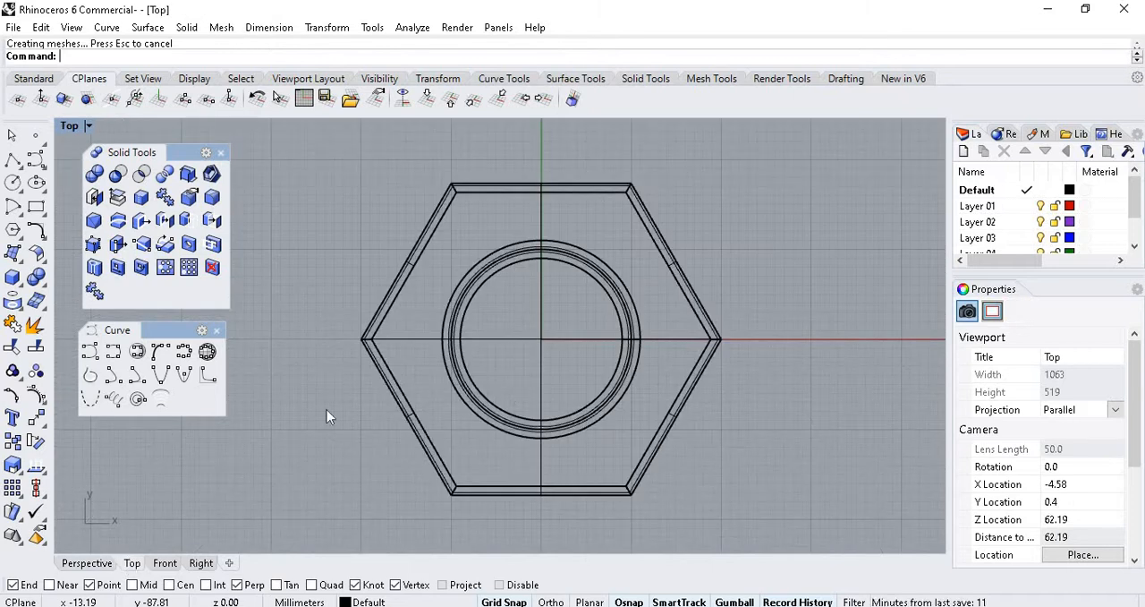
{"action": "left_click", "coordinate": [116, 401]}
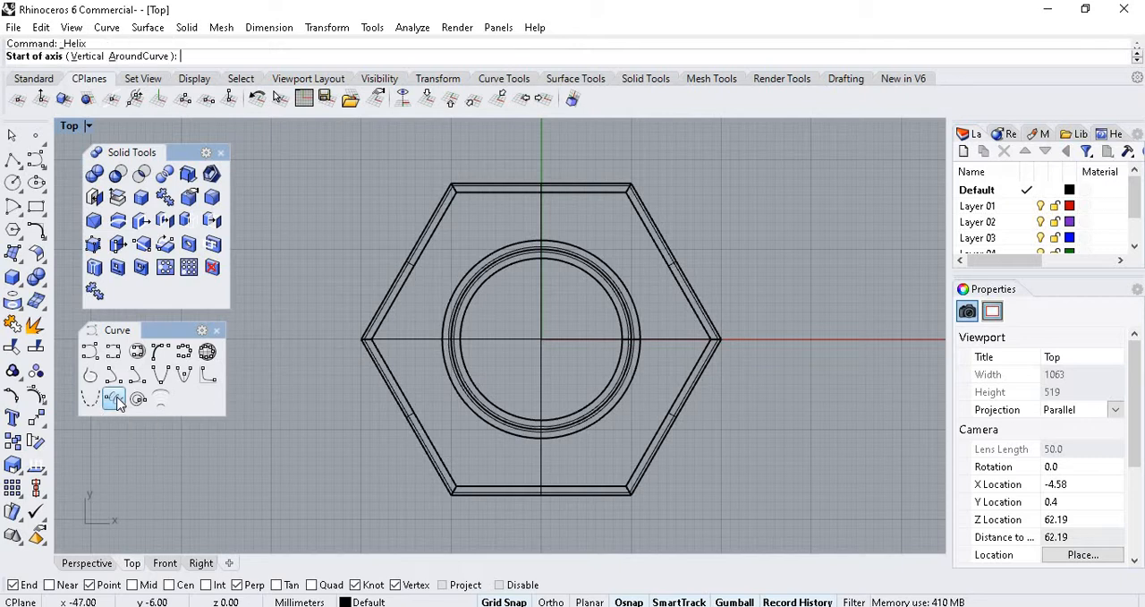
{"action": "scroll", "coordinate": [541, 340], "scroll_direction": "up", "scroll_amount": 4}
{"action": "scroll", "coordinate": [539, 341], "scroll_direction": "up", "scroll_amount": 5}
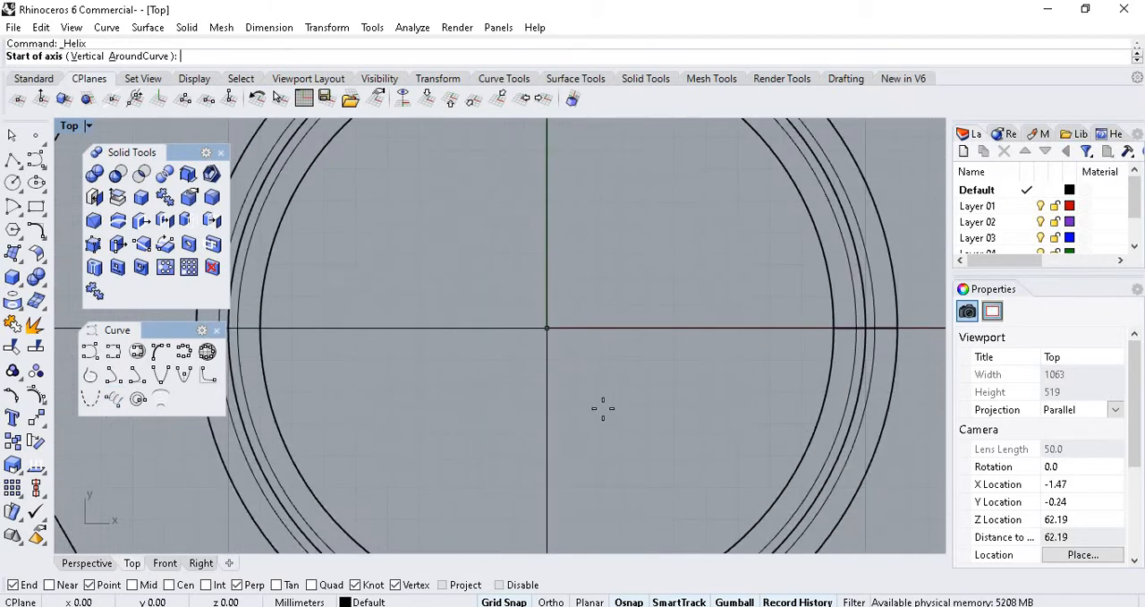
{"action": "left_click", "coordinate": [546, 325]}
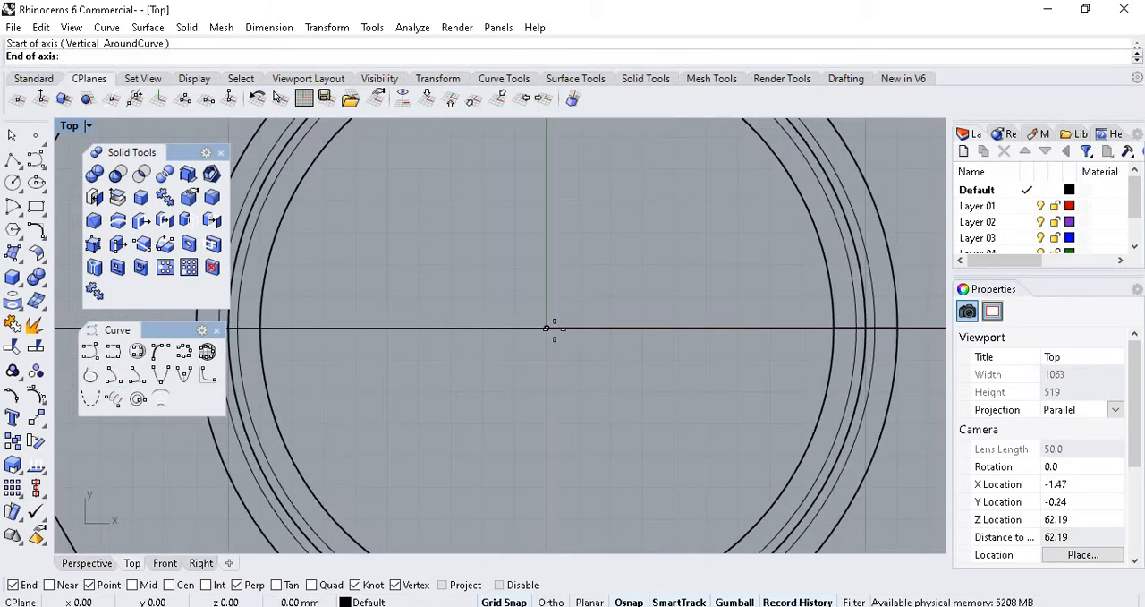
End the helix axis 49 mm straight below the origin in the Front view and set a 10 mm radius matching the shank, with 7 turns.
{"action": "left_click", "coordinate": [93, 564]}
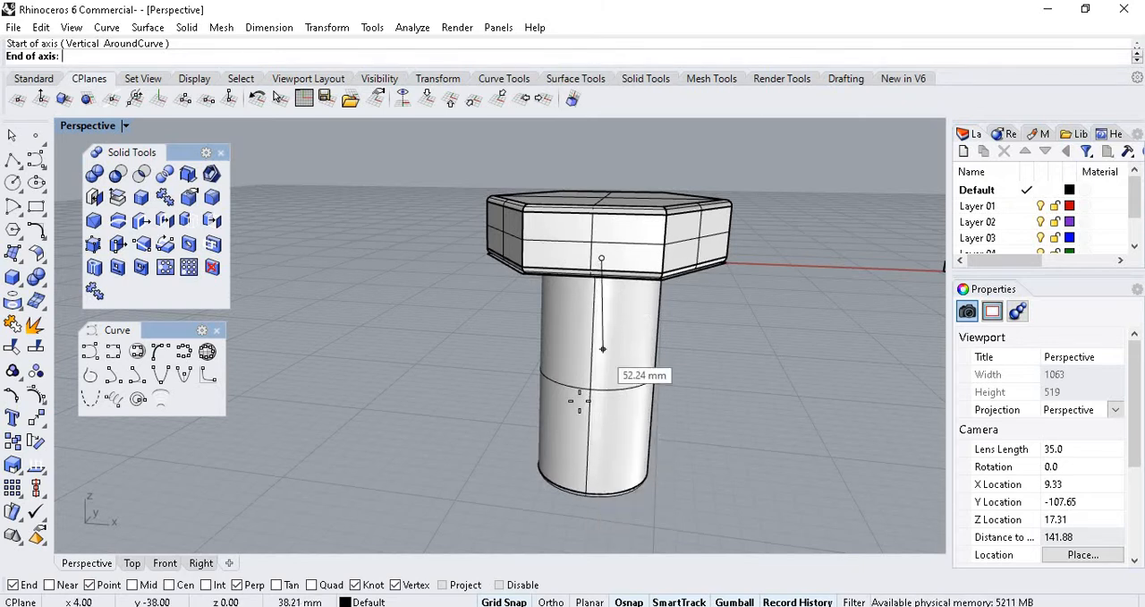
{"action": "left_click", "coordinate": [164, 562]}
{"action": "scroll", "coordinate": [669, 186], "scroll_direction": "down", "scroll_amount": 16}
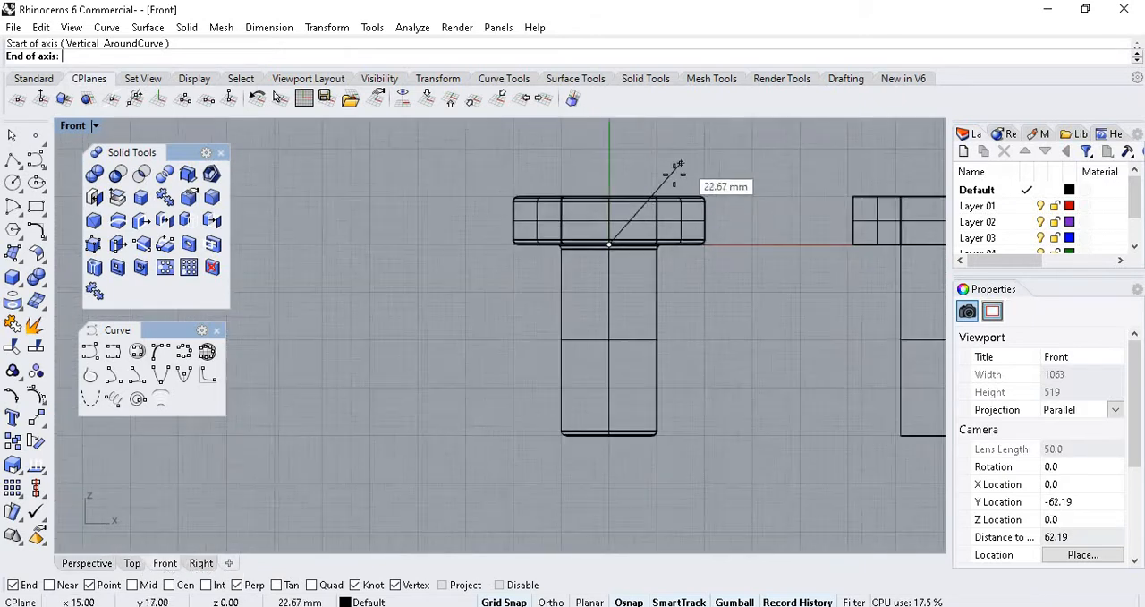
{"action": "scroll", "coordinate": [686, 199], "scroll_direction": "up", "scroll_amount": 6}
{"action": "scroll", "coordinate": [617, 365], "scroll_direction": "up", "scroll_amount": 10}
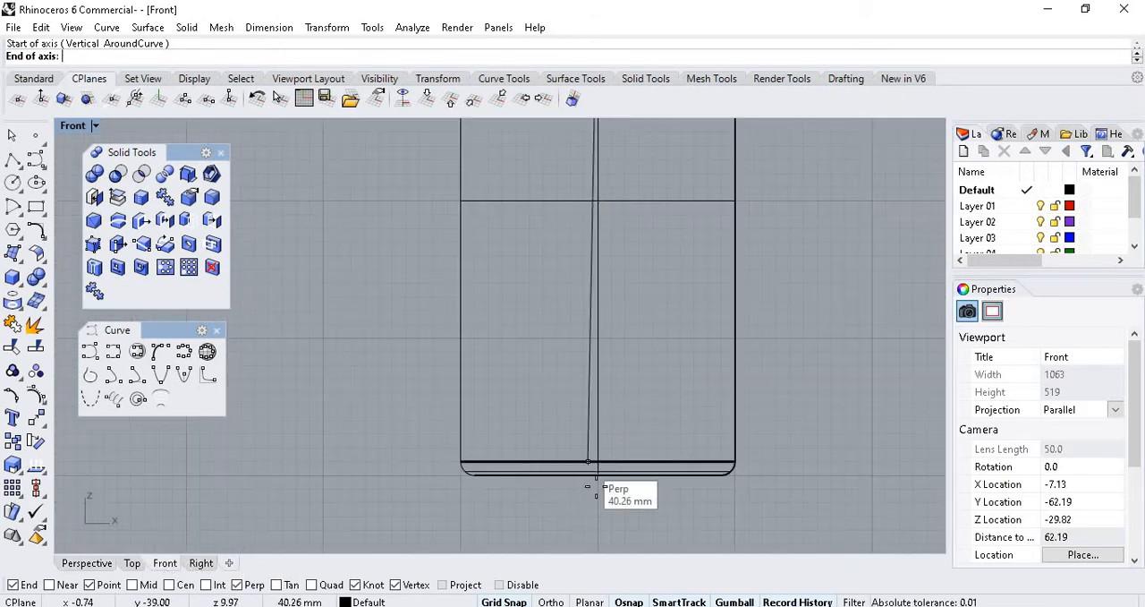
{"action": "scroll", "coordinate": [590, 403], "scroll_direction": "down", "scroll_amount": 12}
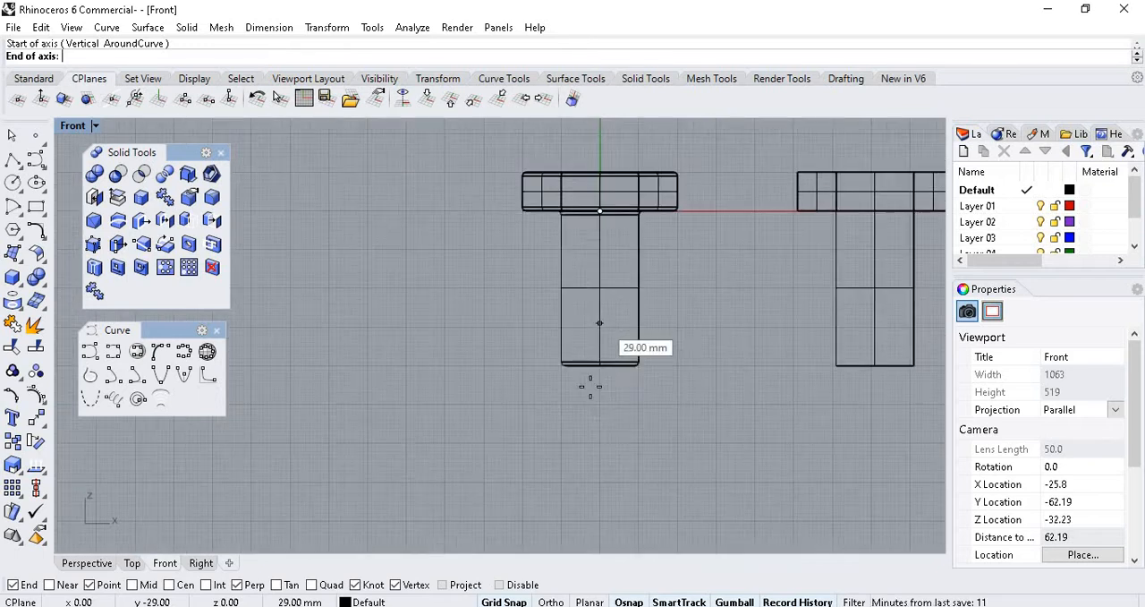
{"action": "scroll", "coordinate": [596, 396], "scroll_direction": "up", "scroll_amount": 8}
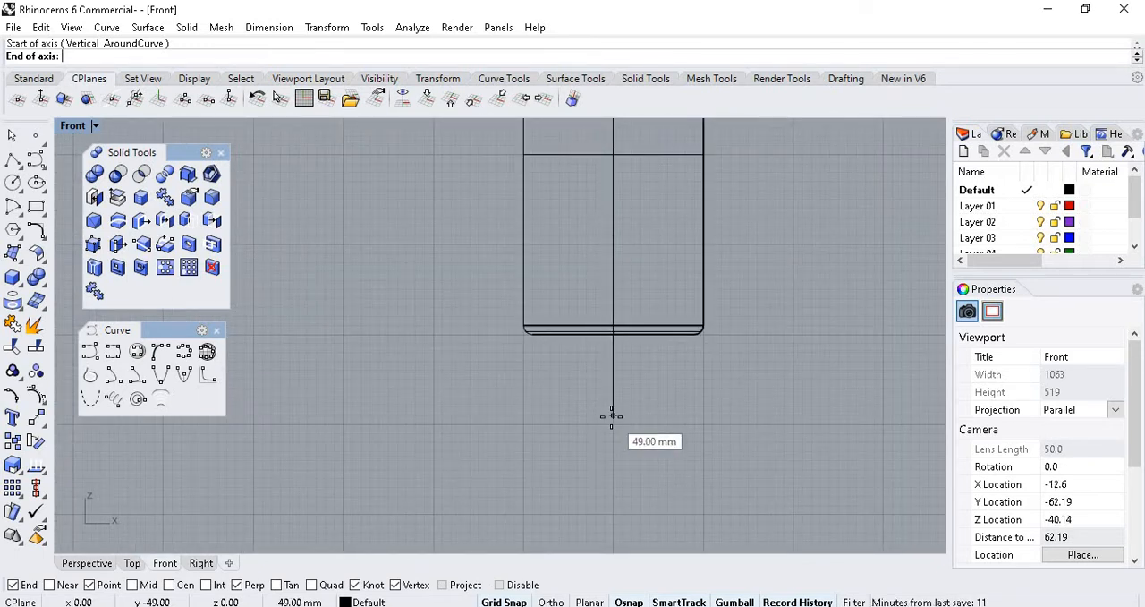
{"action": "left_click", "coordinate": [612, 415]}
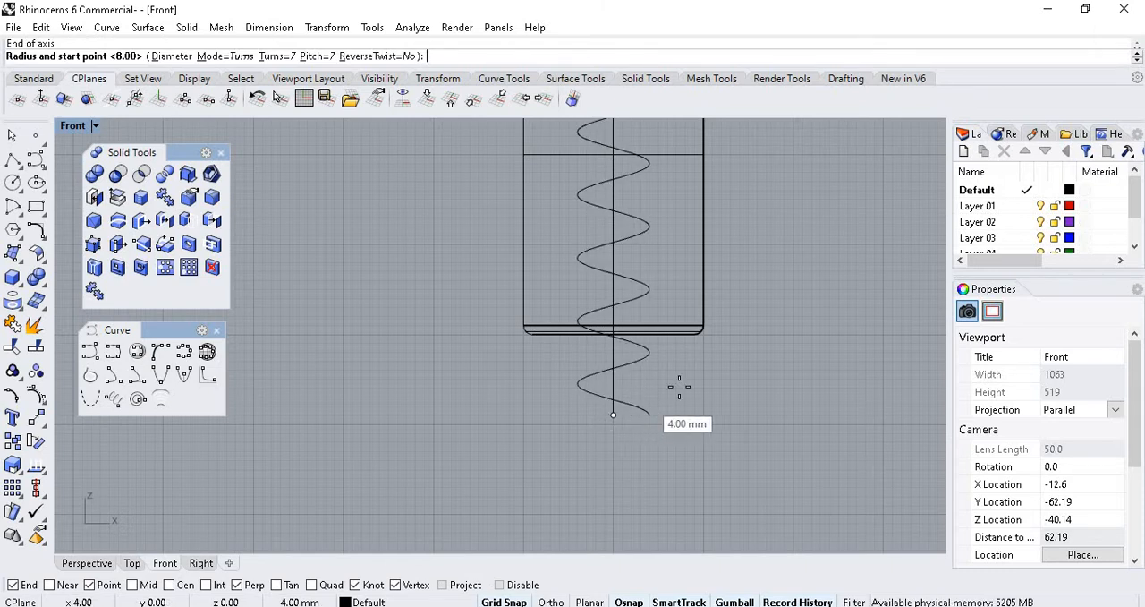
{"action": "scroll", "coordinate": [699, 323], "scroll_direction": "up", "scroll_amount": 5}
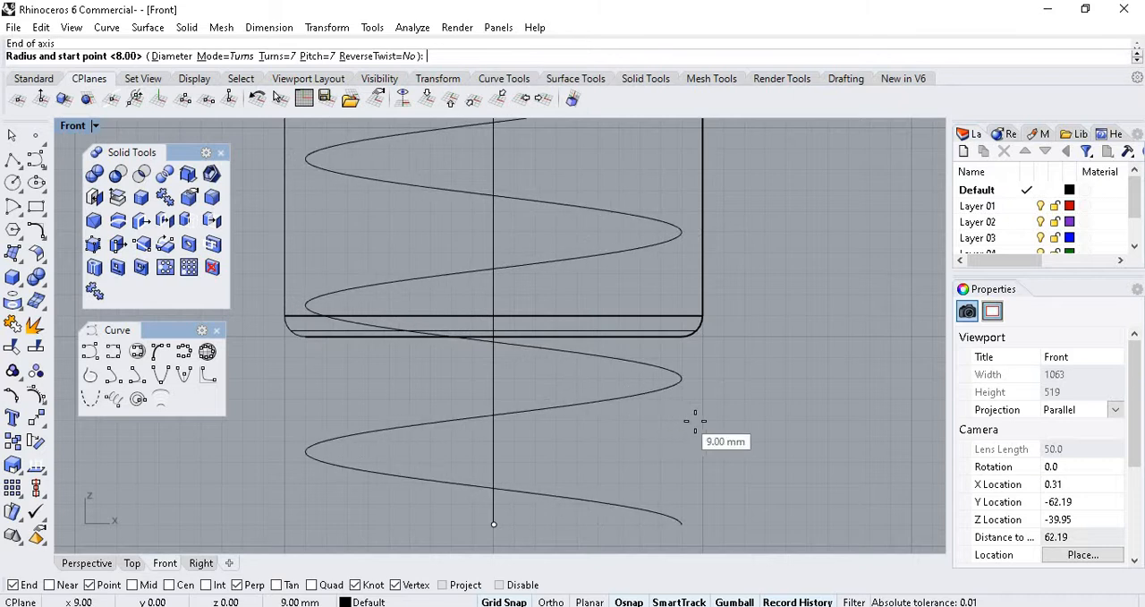
{"action": "left_click", "coordinate": [706, 280]}
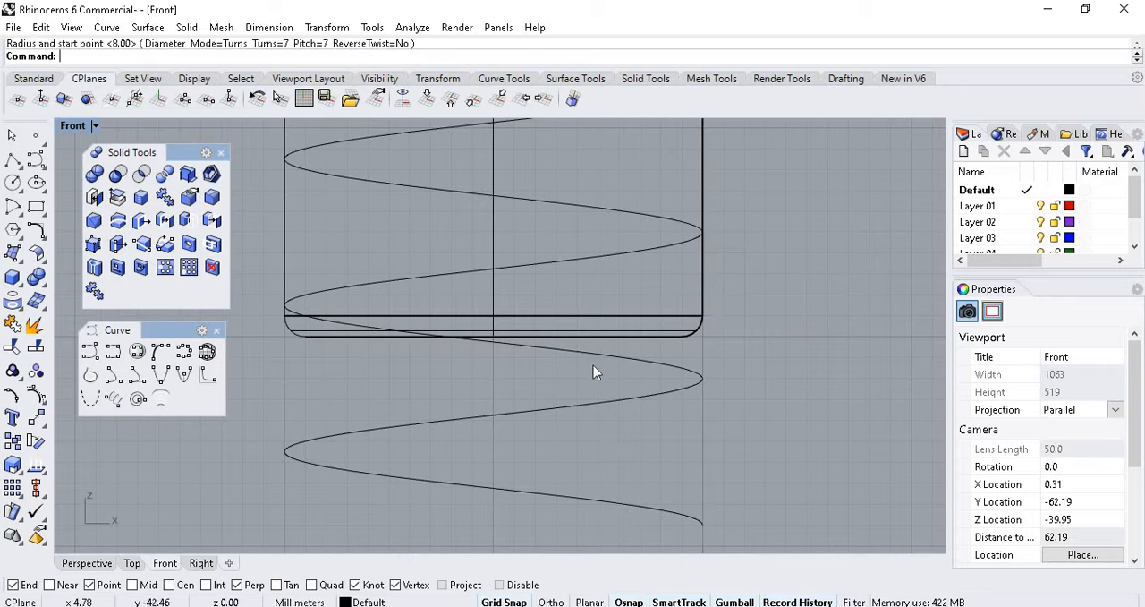
Select the helix in the Perspective view and check from below how it wraps around the shank.
{"action": "scroll", "coordinate": [577, 394], "scroll_direction": "down", "scroll_amount": 5}
{"action": "scroll", "coordinate": [572, 401], "scroll_direction": "down", "scroll_amount": 3}
{"action": "left_click", "coordinate": [86, 563]}
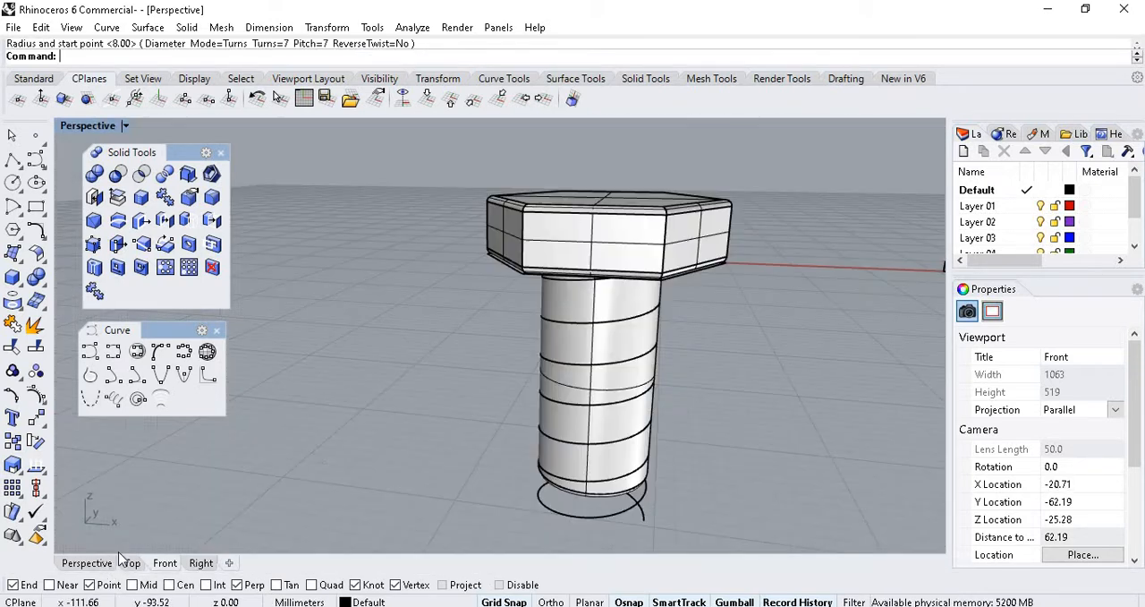
{"action": "scroll", "coordinate": [617, 355], "scroll_direction": "up", "scroll_amount": 3}
{"action": "right_click_drag", "start_coordinate": [677, 334], "coordinate": [575, 425]}
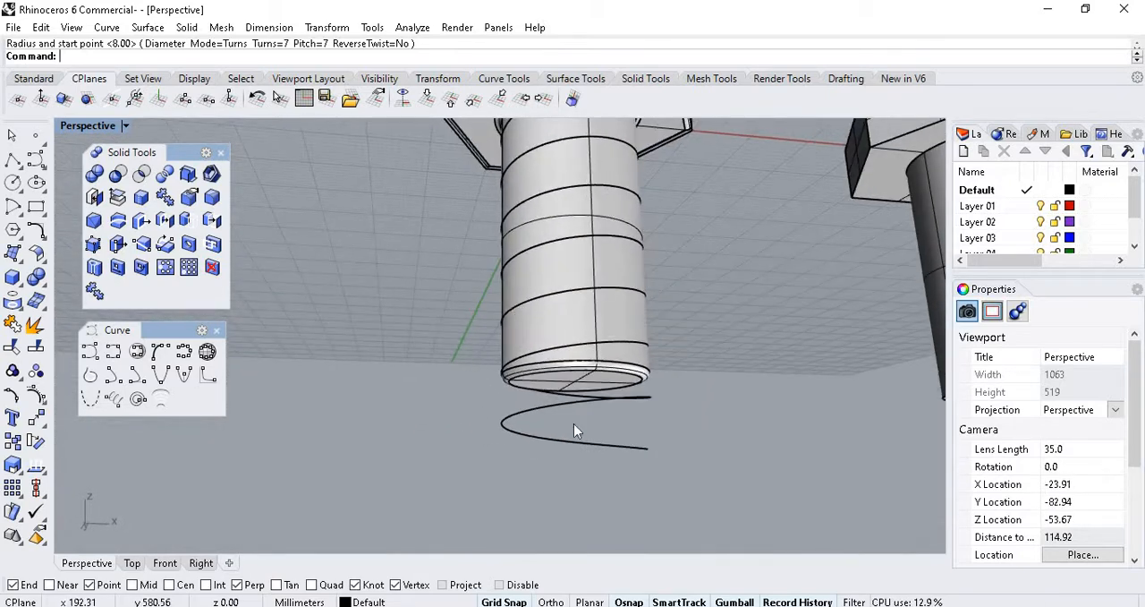
{"action": "left_click", "coordinate": [552, 411]}
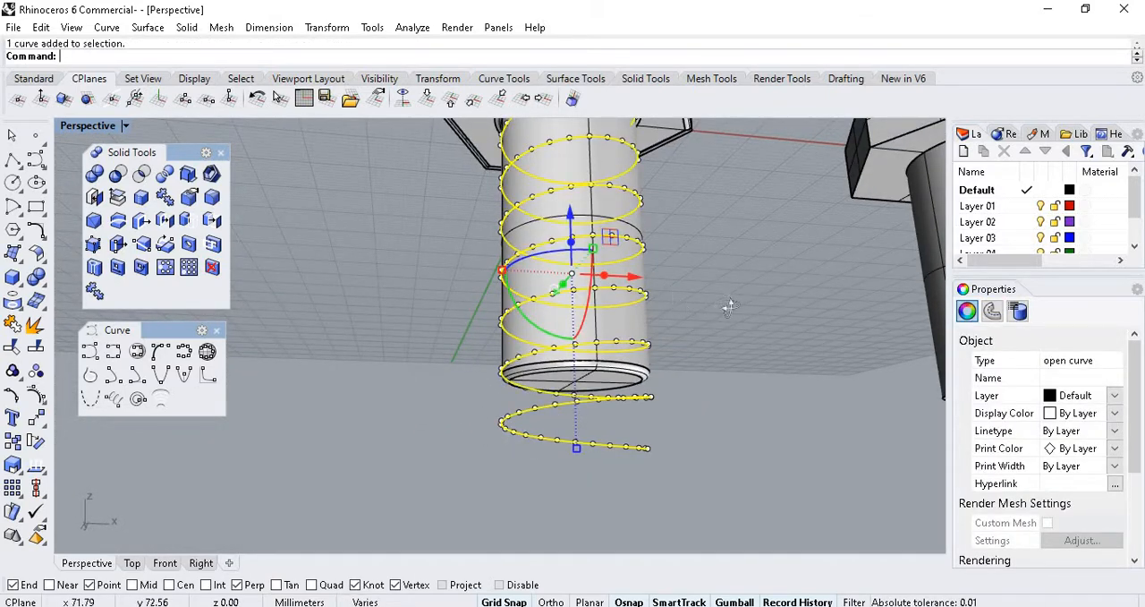
Undo the seven-turn helix after checking how it wraps around the shank.
{"action": "right_click_drag", "start_coordinate": [729, 306], "coordinate": [689, 331]}
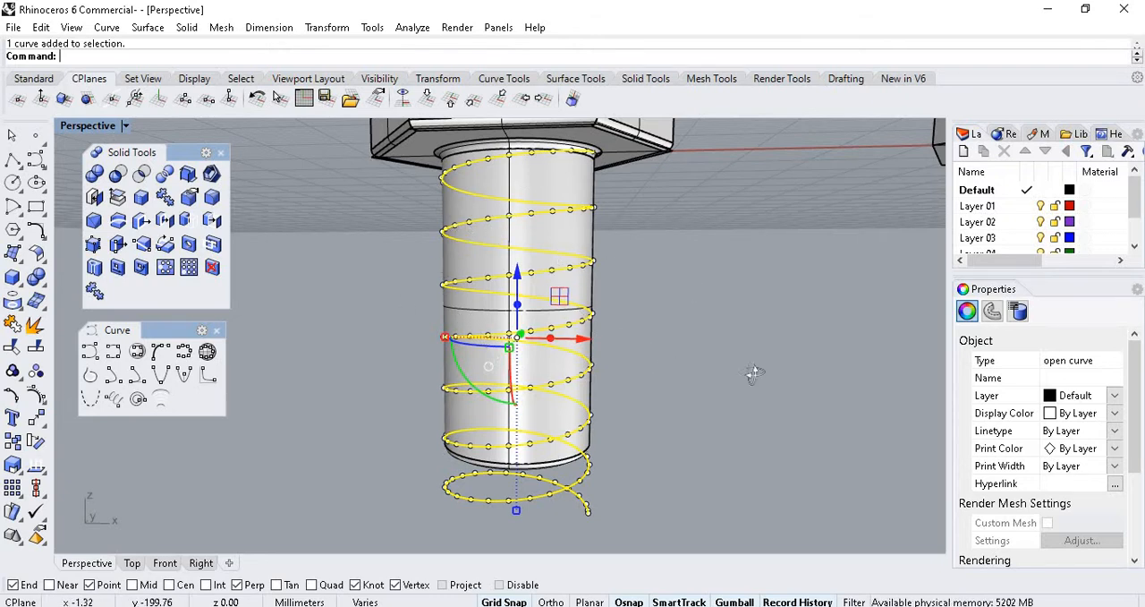
{"action": "right_click_drag", "start_coordinate": [755, 370], "coordinate": [533, 202]}
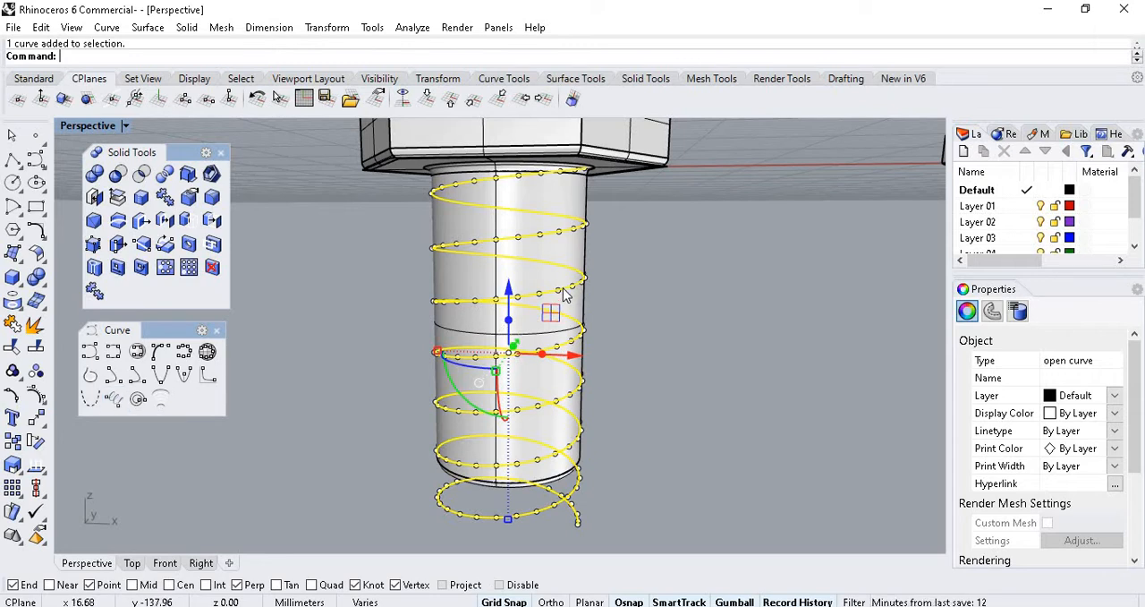
{"action": "key", "text": "ctrl+z"}
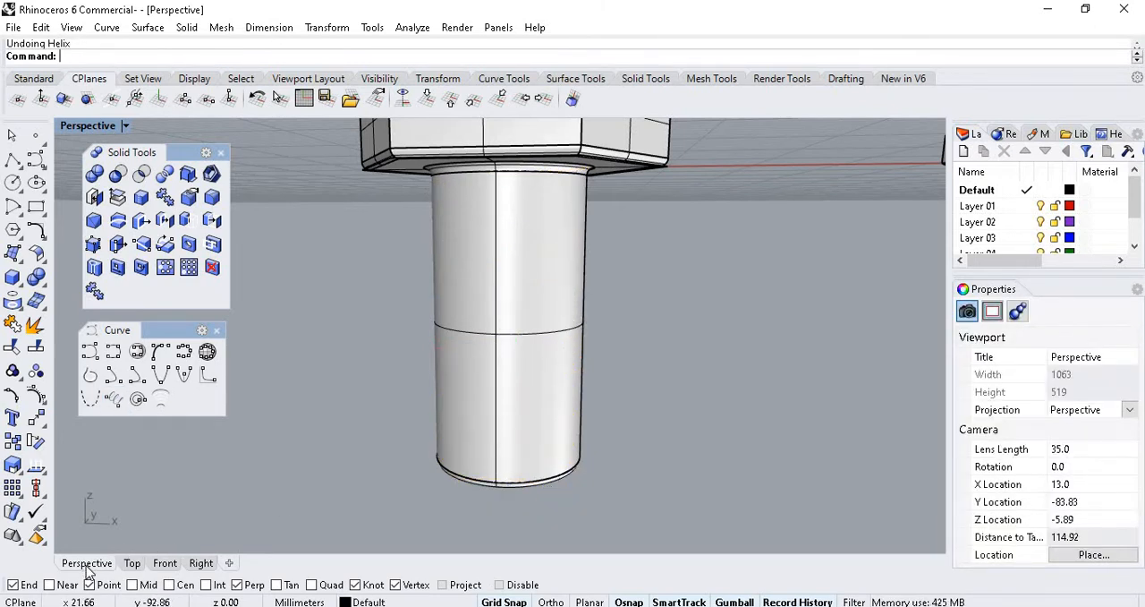
Start a new helix with its axis beginning at the origin in the Top view and ending 45 mm straight below in the Front view.
{"action": "left_click", "coordinate": [133, 563]}
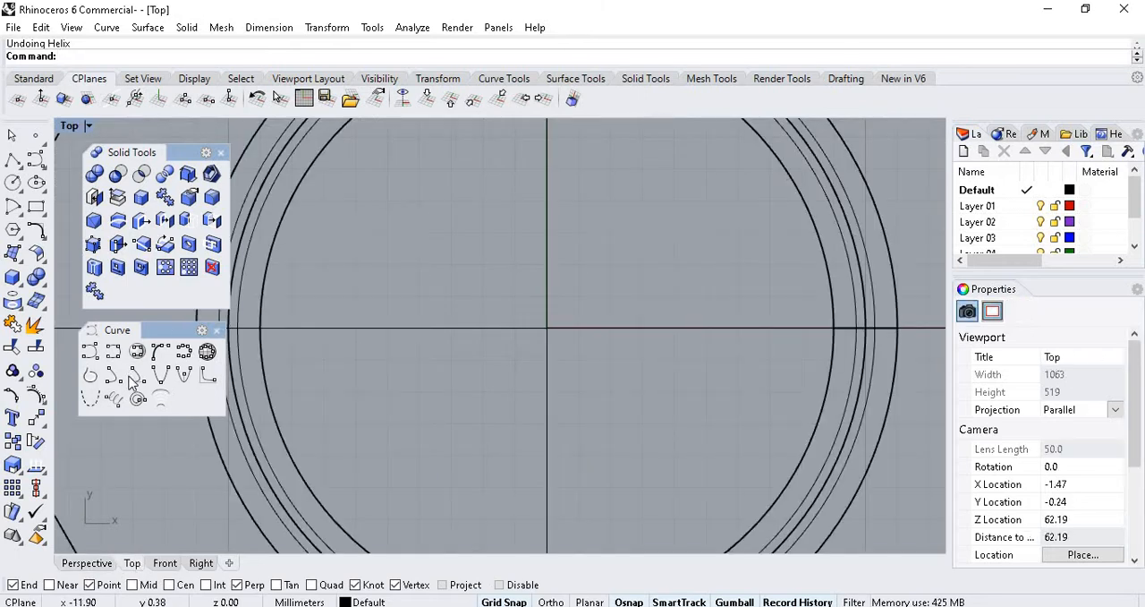
{"action": "left_click", "coordinate": [113, 398]}
{"action": "left_click", "coordinate": [548, 330]}
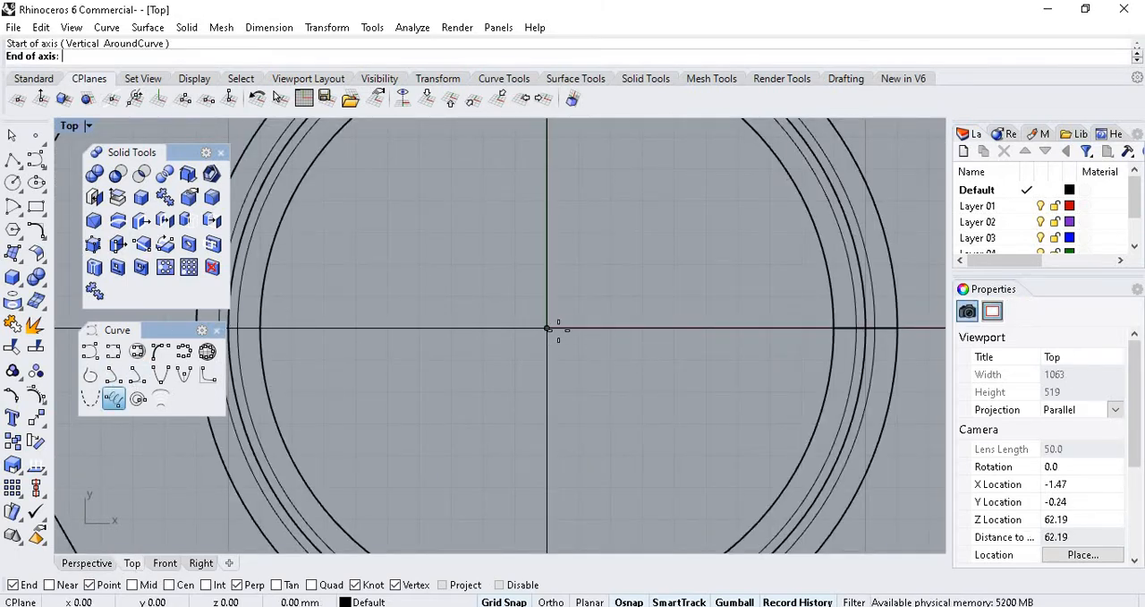
{"action": "left_click", "coordinate": [165, 562]}
{"action": "scroll", "coordinate": [531, 346], "scroll_direction": "up", "scroll_amount": 5}
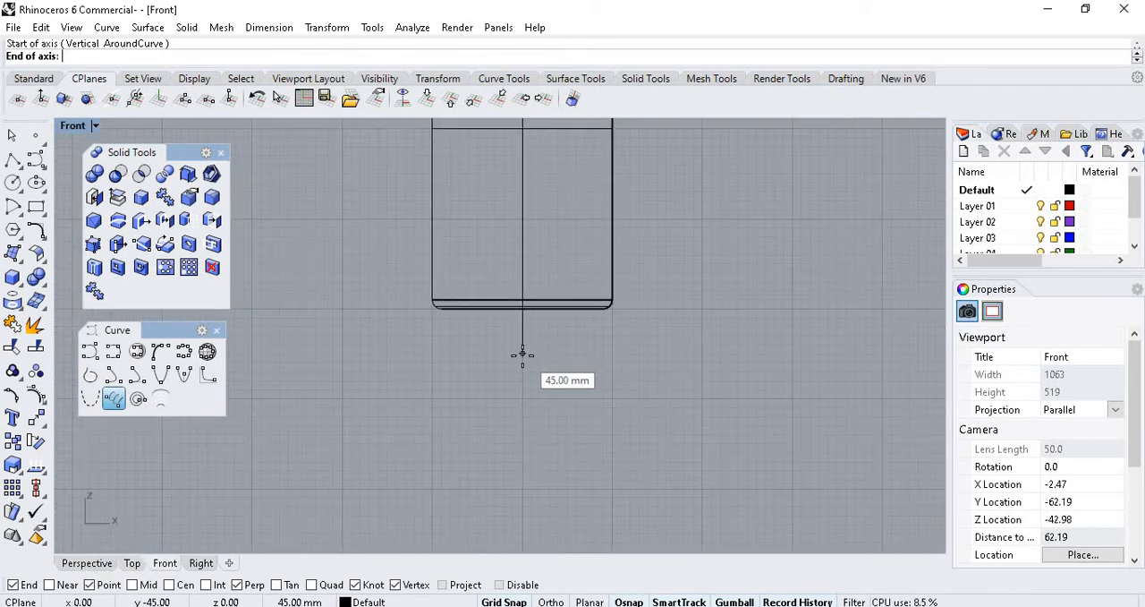
{"action": "left_click", "coordinate": [524, 353]}
{"action": "scroll", "coordinate": [526, 358], "scroll_direction": "down", "scroll_amount": 4}
{"action": "scroll", "coordinate": [527, 251], "scroll_direction": "up", "scroll_amount": 3}
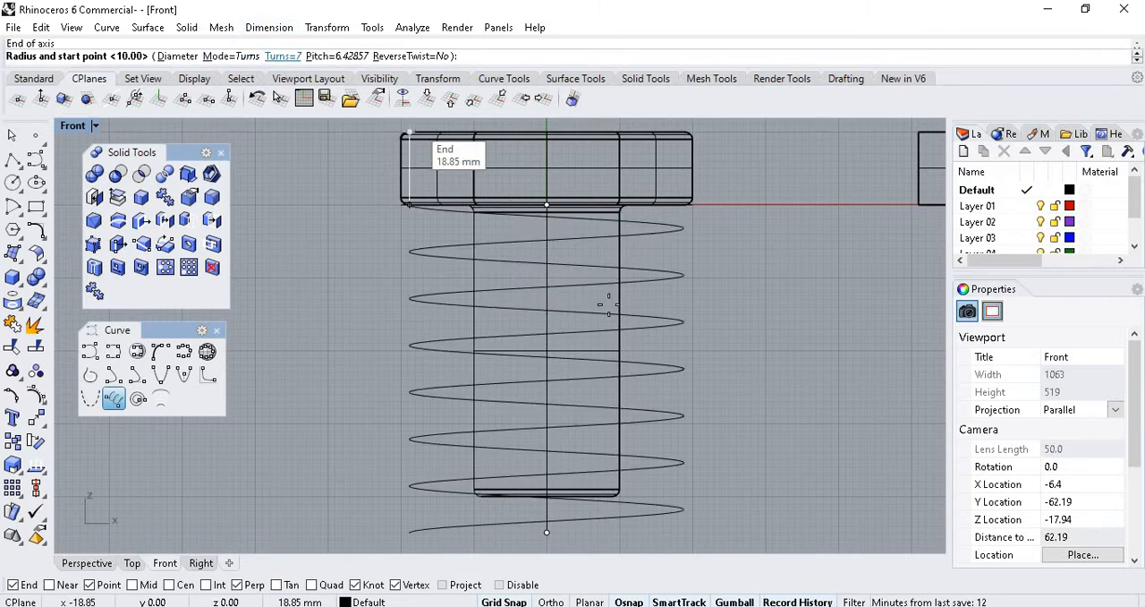
Set the helix to 10 turns and place its start point on the shank's edge for a 10 mm radius.
{"action": "left_click", "coordinate": [286, 56]}
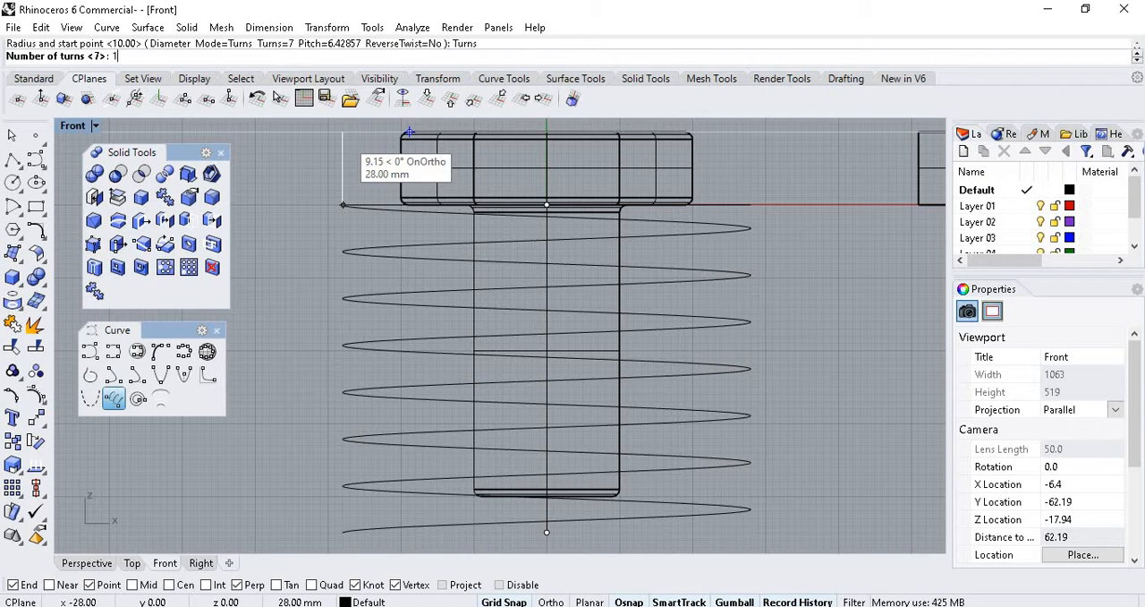
{"action": "type", "text": "10"}
{"action": "key", "text": "Return"}
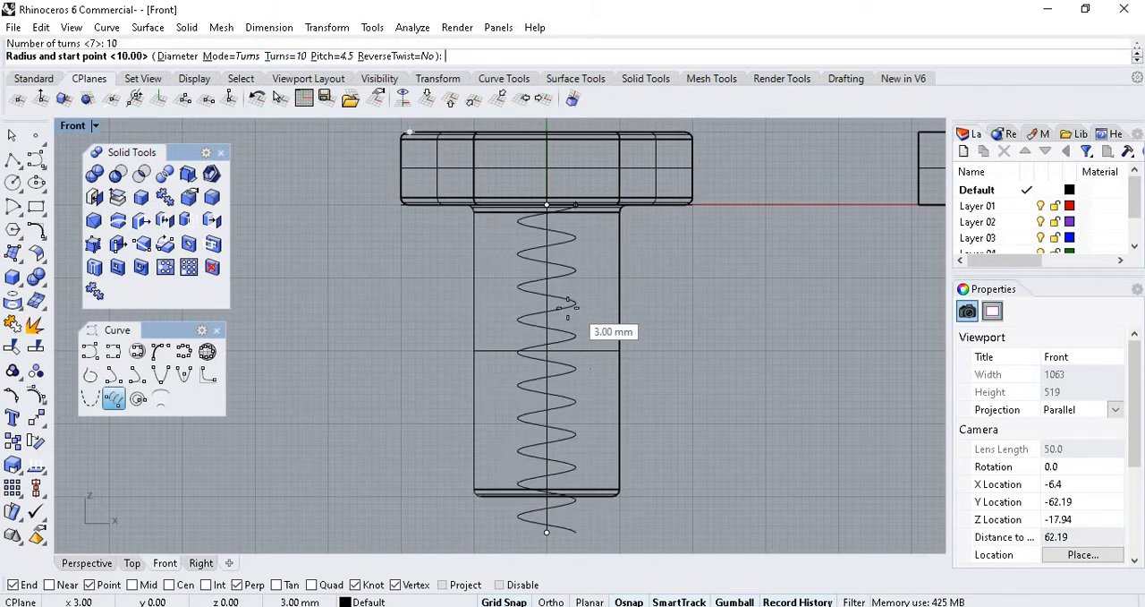
{"action": "scroll", "coordinate": [609, 304], "scroll_direction": "up", "scroll_amount": 2}
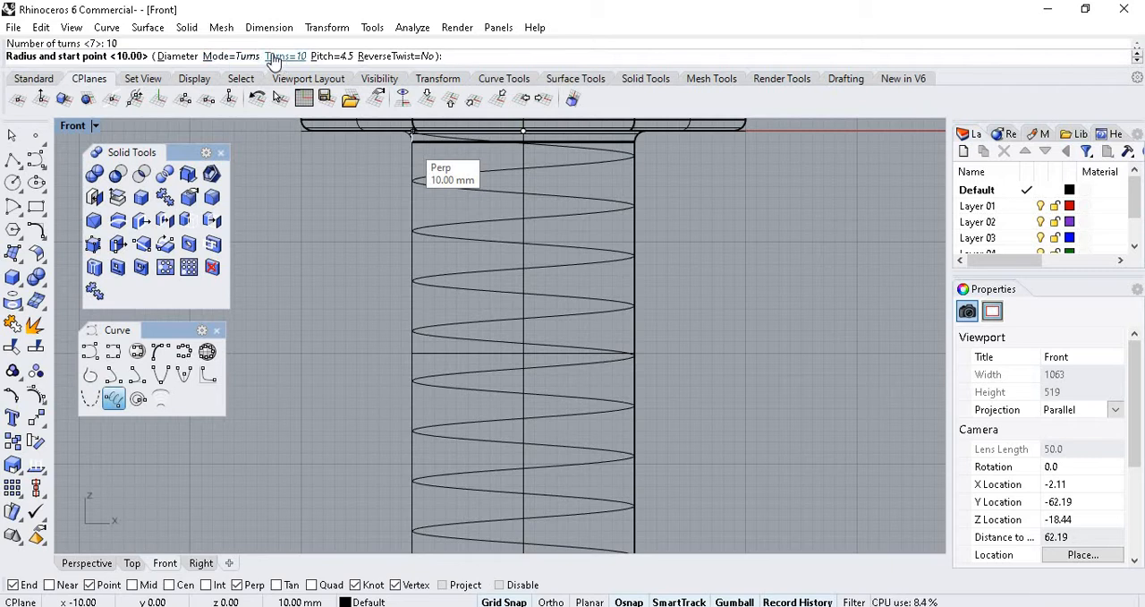
{"action": "left_click", "coordinate": [635, 286]}
{"action": "scroll", "coordinate": [559, 277], "scroll_direction": "down", "scroll_amount": 4}
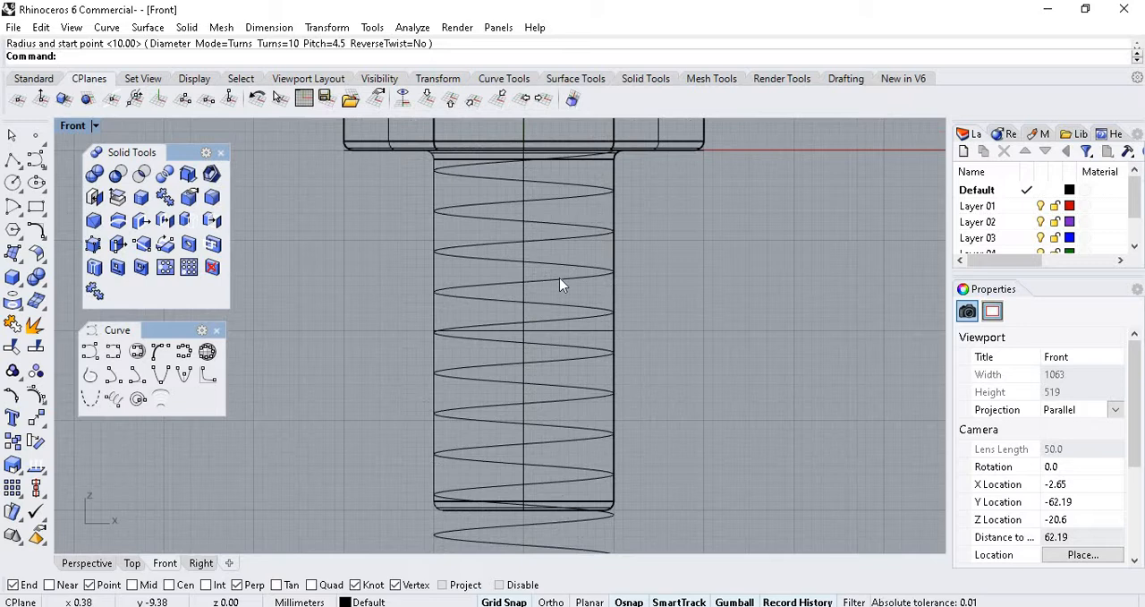
Select the ten-turn helix in the Perspective view and examine how its turns follow the shank.
{"action": "left_click", "coordinate": [97, 568]}
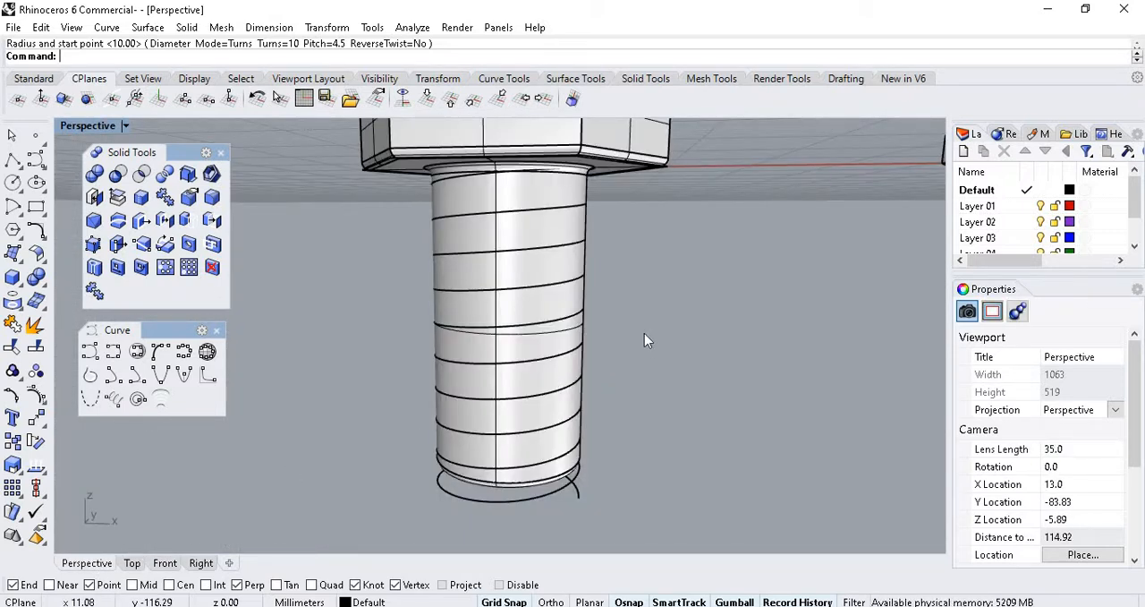
{"action": "left_click", "coordinate": [548, 494]}
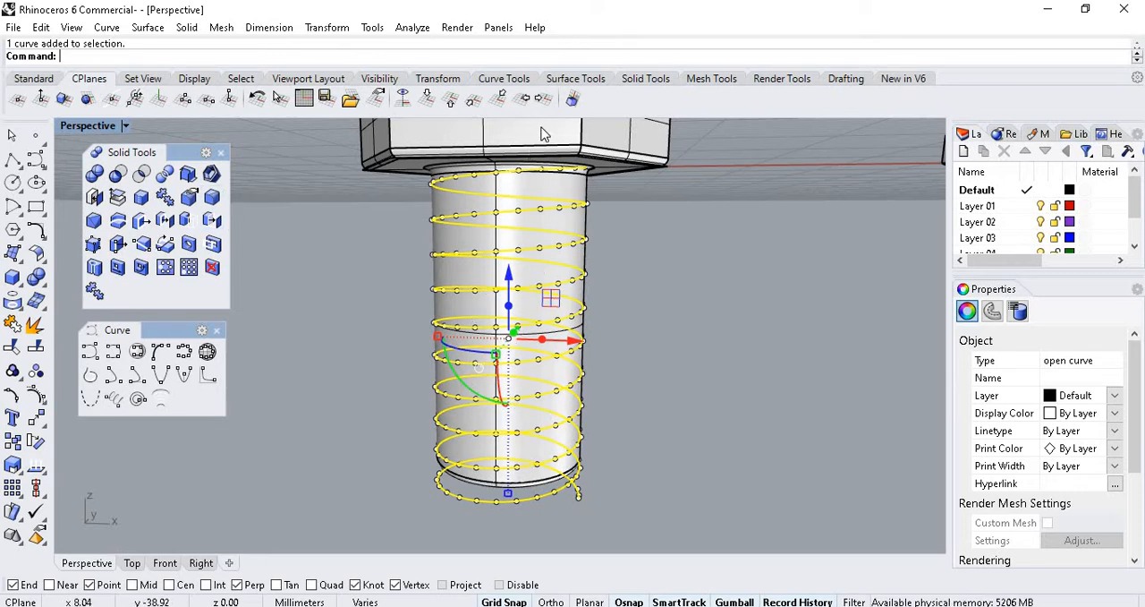
{"action": "scroll", "coordinate": [549, 169], "scroll_direction": "up", "scroll_amount": 5}
{"action": "scroll", "coordinate": [547, 172], "scroll_direction": "down", "scroll_amount": 4}
{"action": "scroll", "coordinate": [545, 173], "scroll_direction": "up", "scroll_amount": 2}
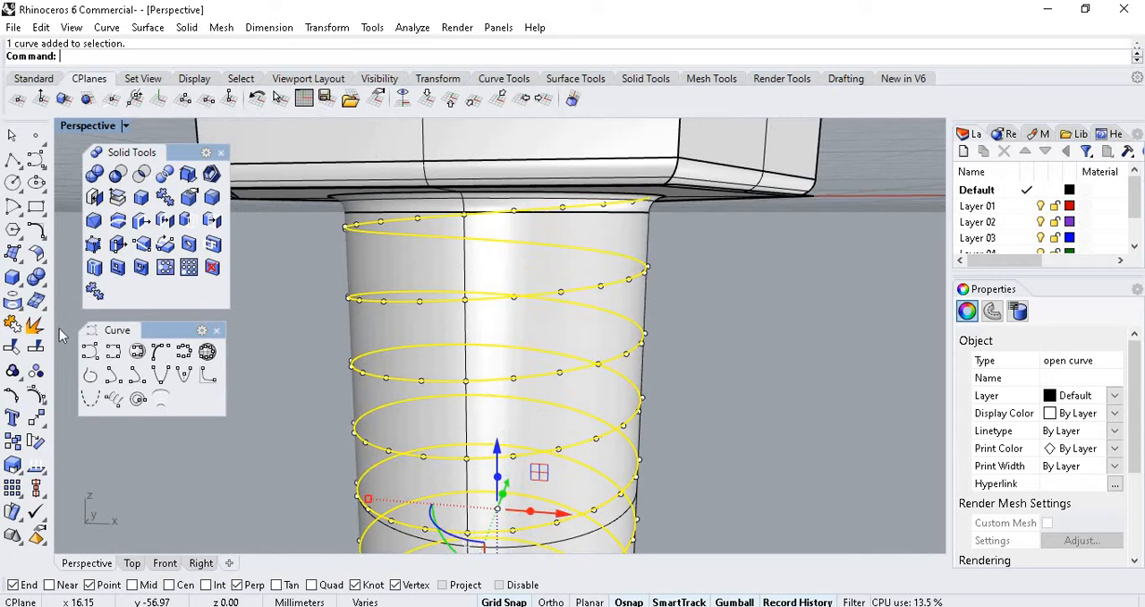
{"action": "left_click", "coordinate": [42, 284]}
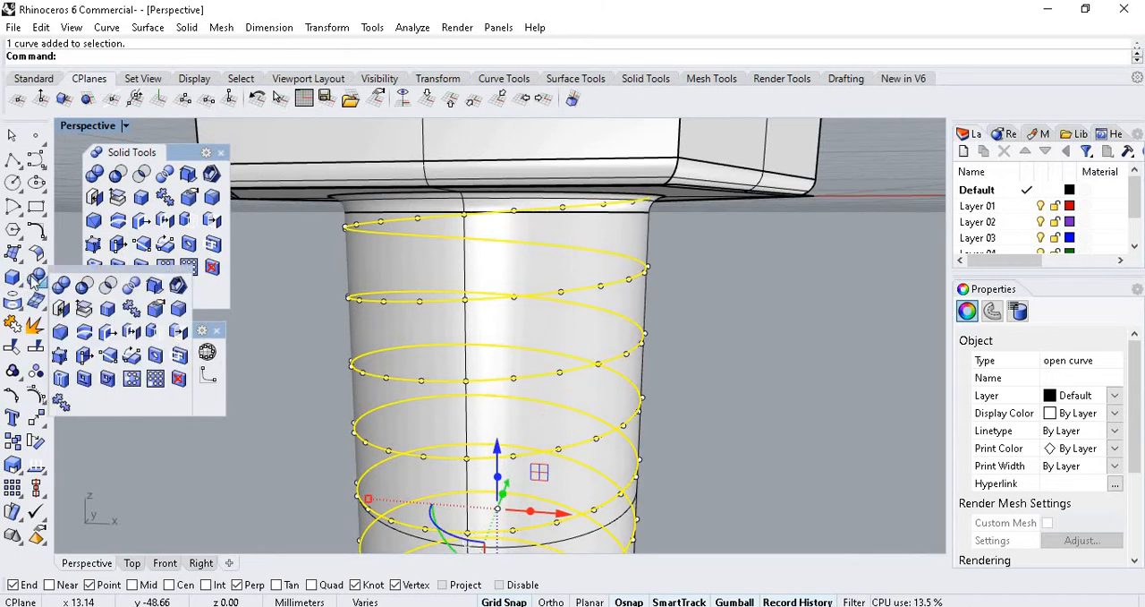
{"action": "left_click", "coordinate": [278, 324]}
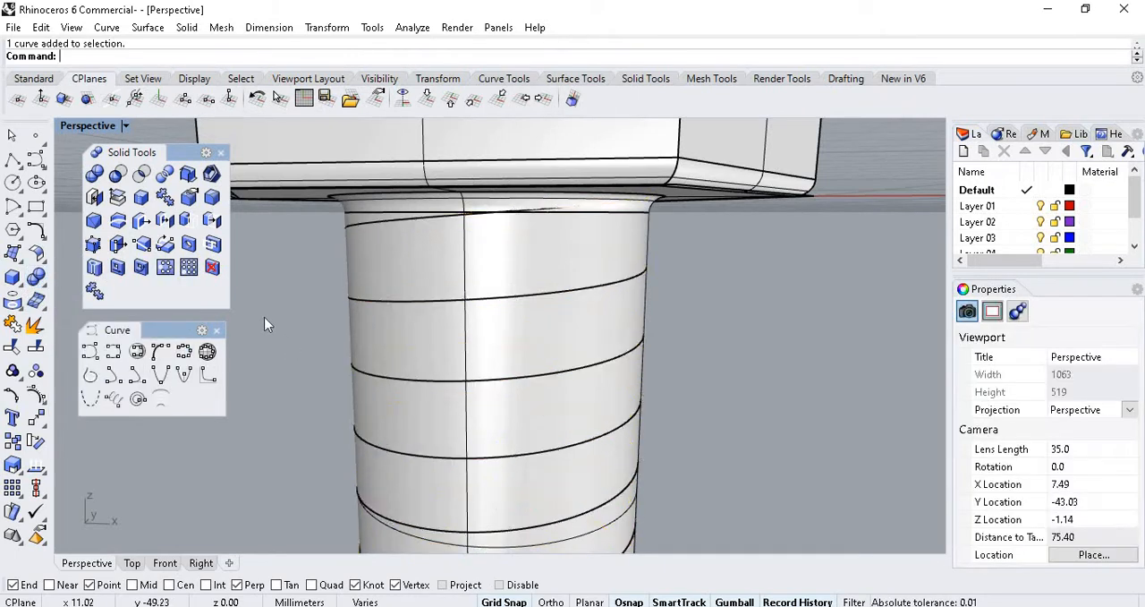
{"action": "left_click", "coordinate": [368, 301]}
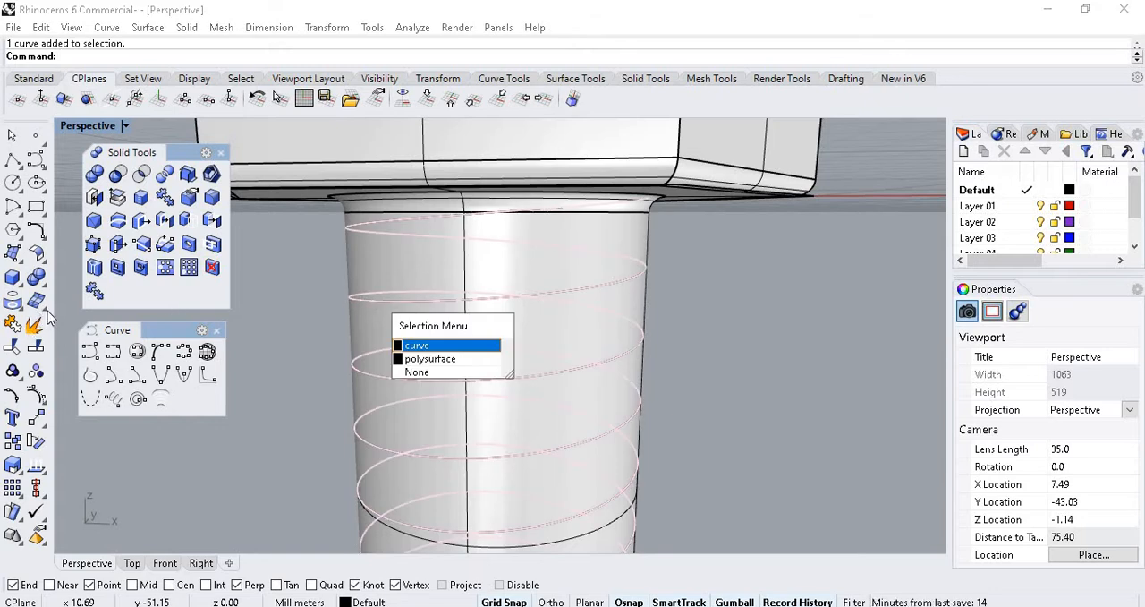
{"action": "left_click", "coordinate": [425, 347]}
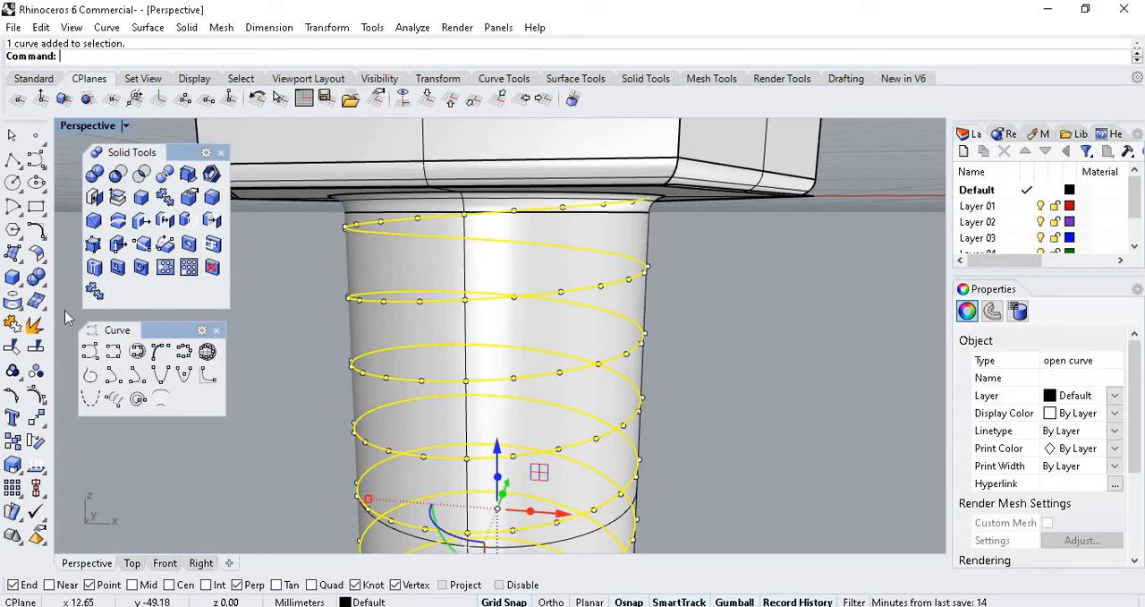
Detach the Surface Creation tools as a floating palette and place it beside the bolt.
{"action": "left_click", "coordinate": [39, 304]}
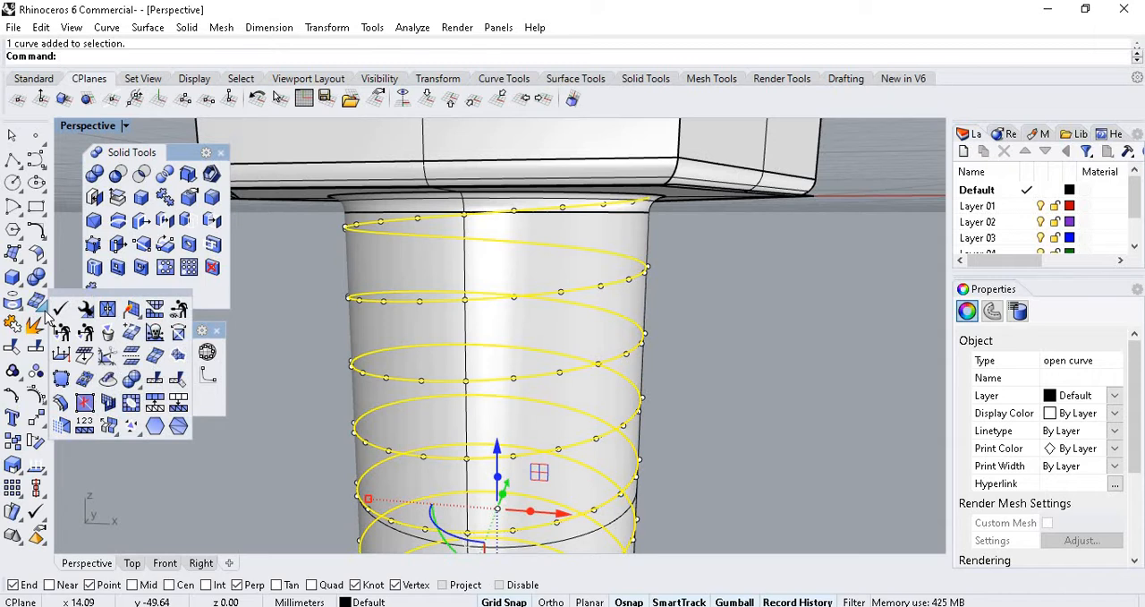
{"action": "left_click", "coordinate": [21, 261]}
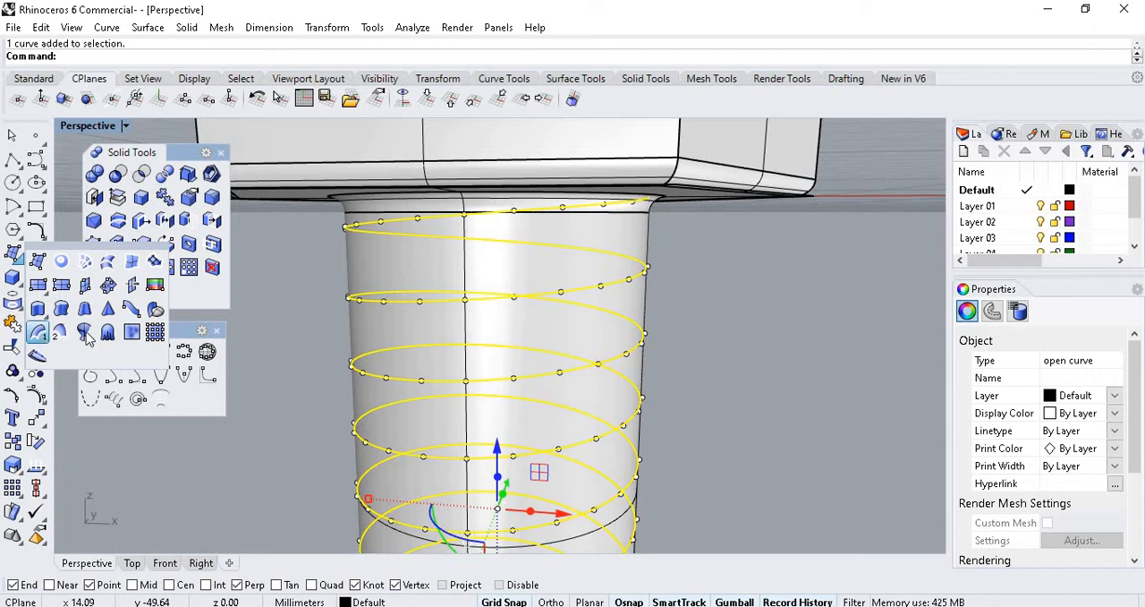
{"action": "left_click_drag", "start_coordinate": [94, 249], "coordinate": [336, 254]}
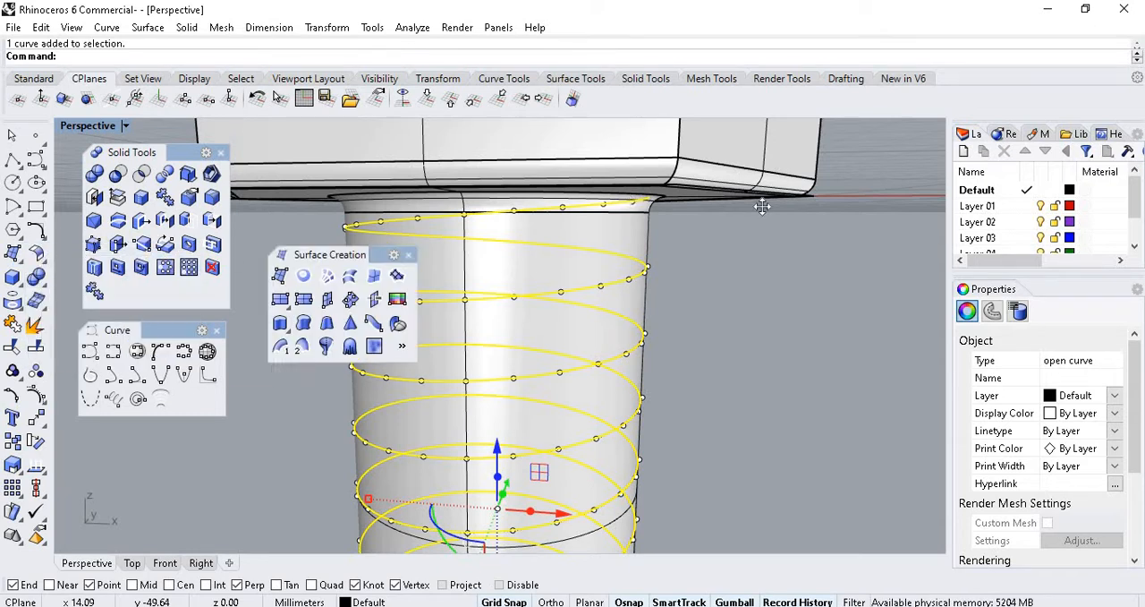
{"action": "left_click_drag", "start_coordinate": [762, 207], "coordinate": [761, 215]}
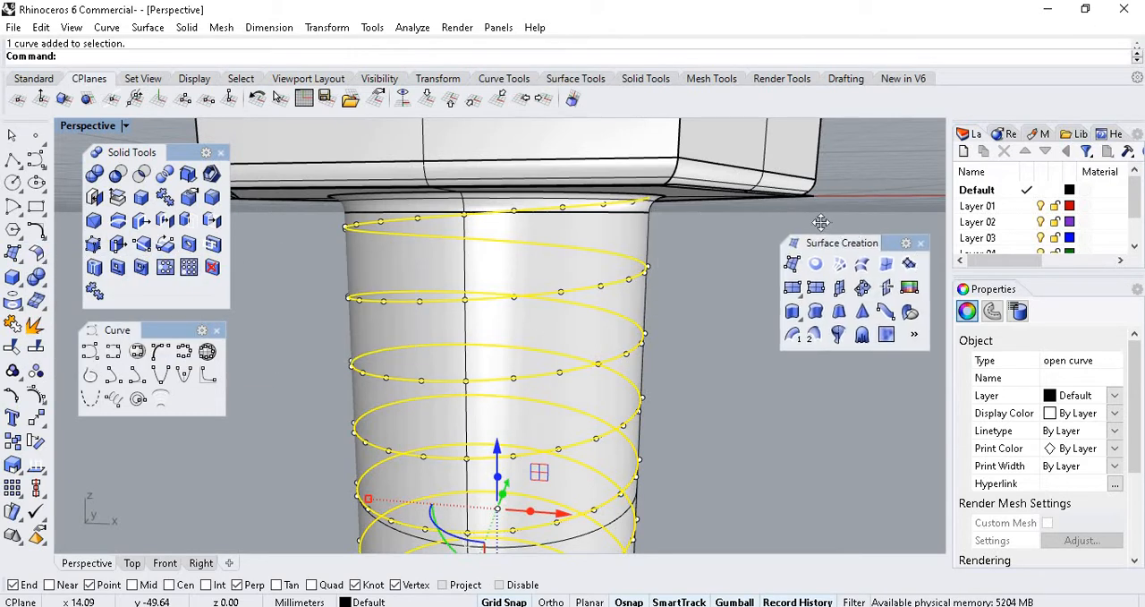
Detach the Solid Creation tools as a floating palette and place it beneath the Surface Creation palette.
{"action": "left_click", "coordinate": [43, 285]}
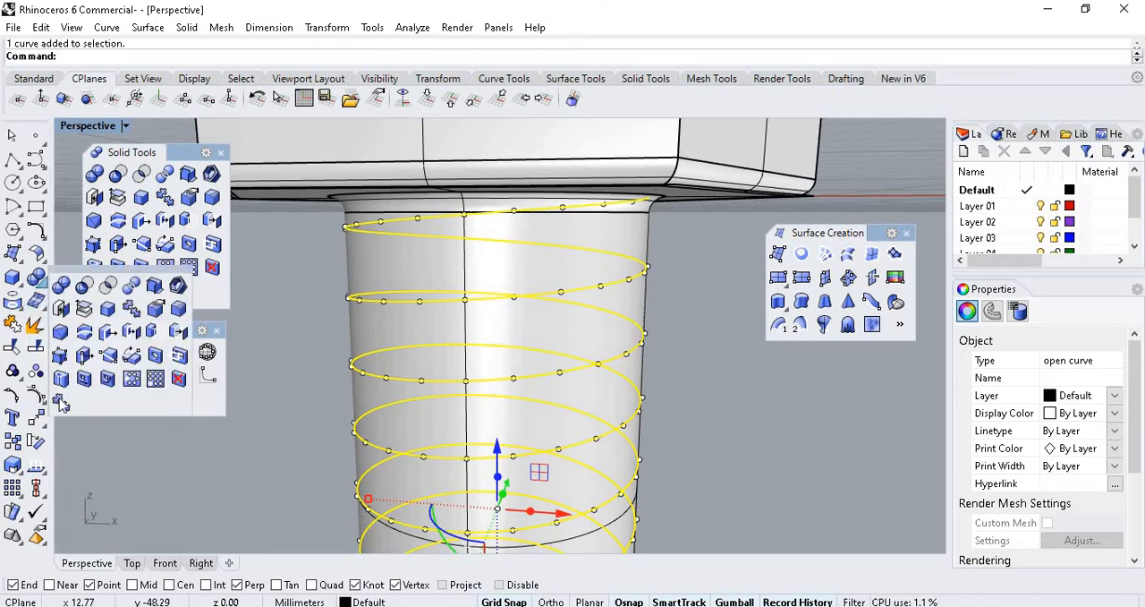
{"action": "left_click", "coordinate": [106, 459]}
{"action": "left_click", "coordinate": [46, 310]}
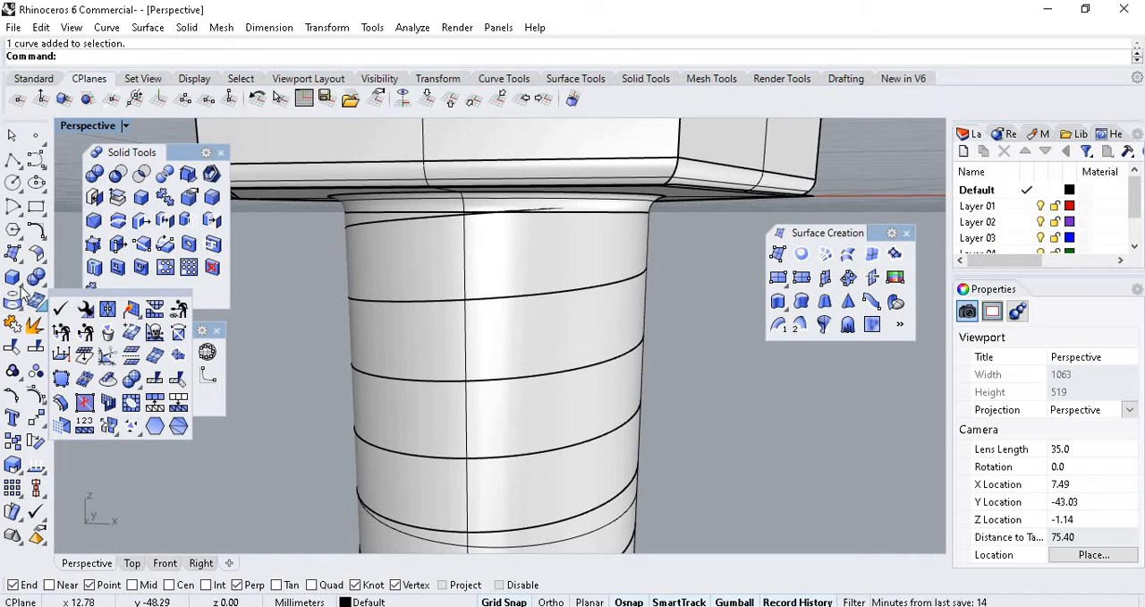
{"action": "left_click", "coordinate": [21, 286]}
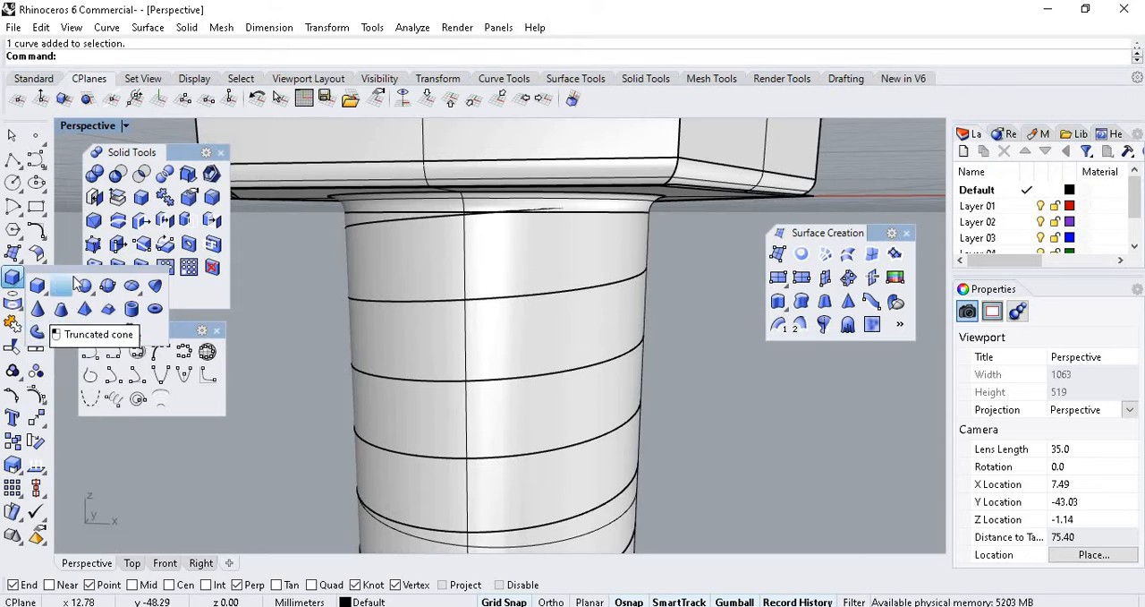
{"action": "left_click_drag", "start_coordinate": [80, 272], "coordinate": [866, 357]}
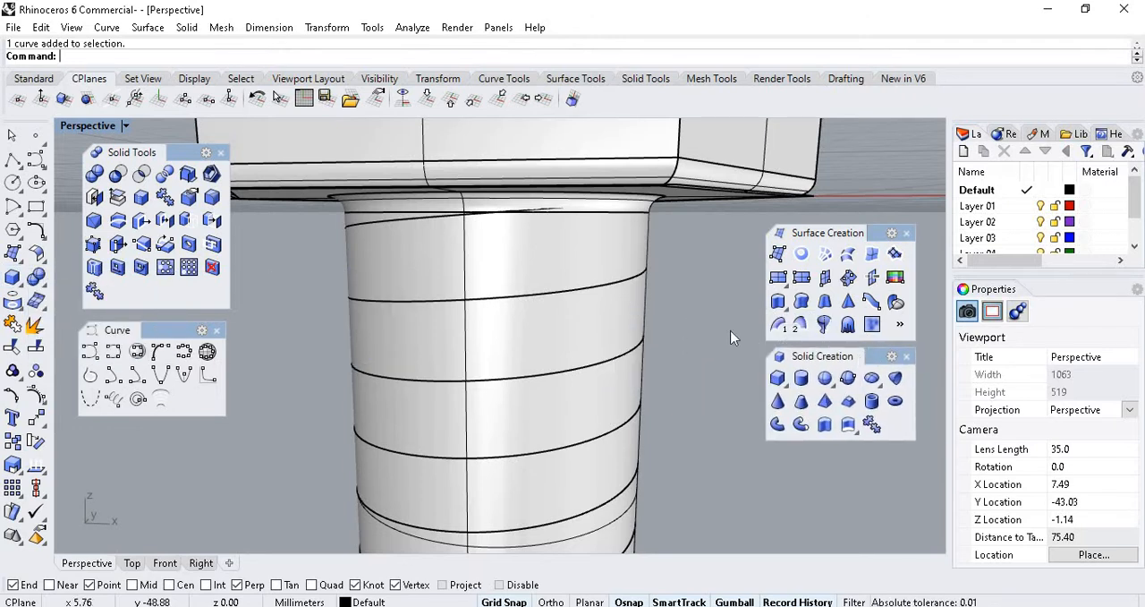
{"action": "left_click", "coordinate": [778, 433]}
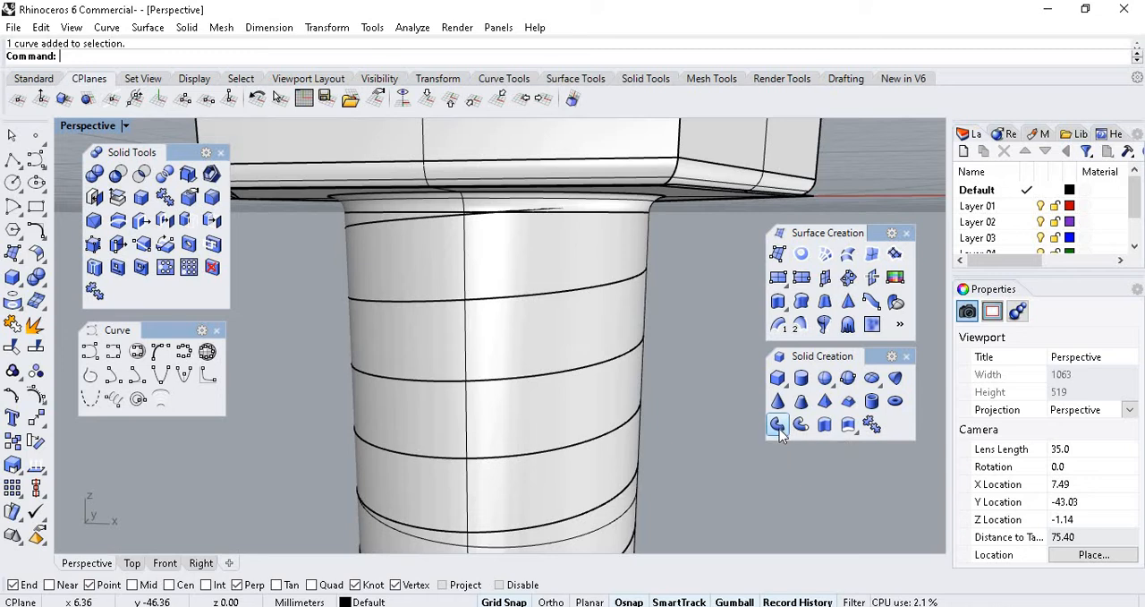
Start a round-capped Pipe along the helix in the Front view, setting a 1.00 mm start radius at its upper end.
{"action": "left_click", "coordinate": [165, 563]}
{"action": "scroll", "coordinate": [537, 358], "scroll_direction": "down", "scroll_amount": 3}
{"action": "scroll", "coordinate": [528, 296], "scroll_direction": "up", "scroll_amount": 6}
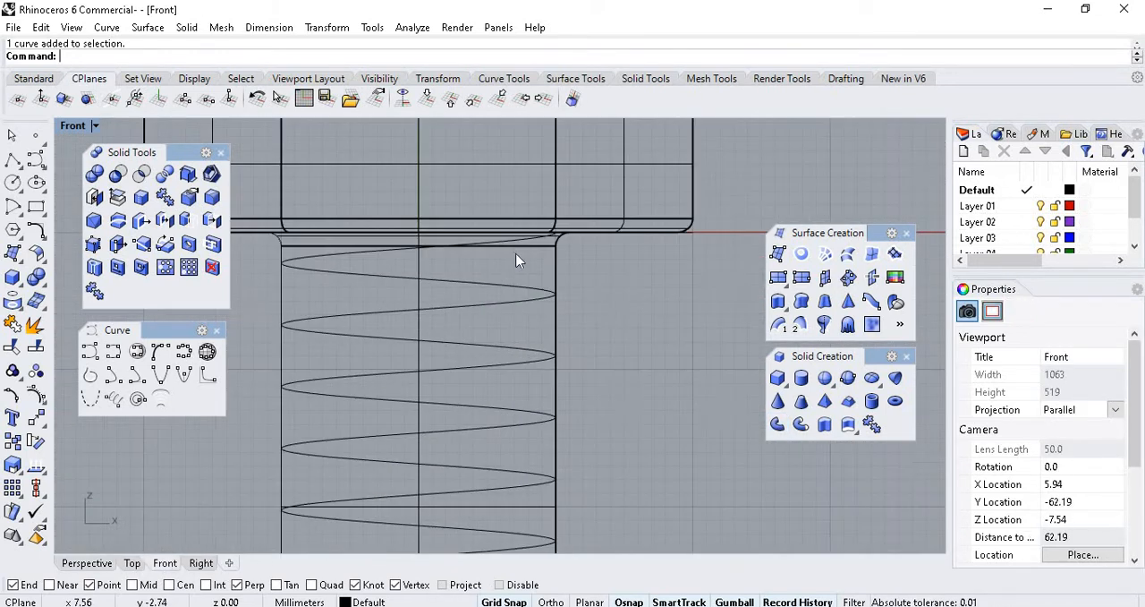
{"action": "left_click", "coordinate": [513, 295]}
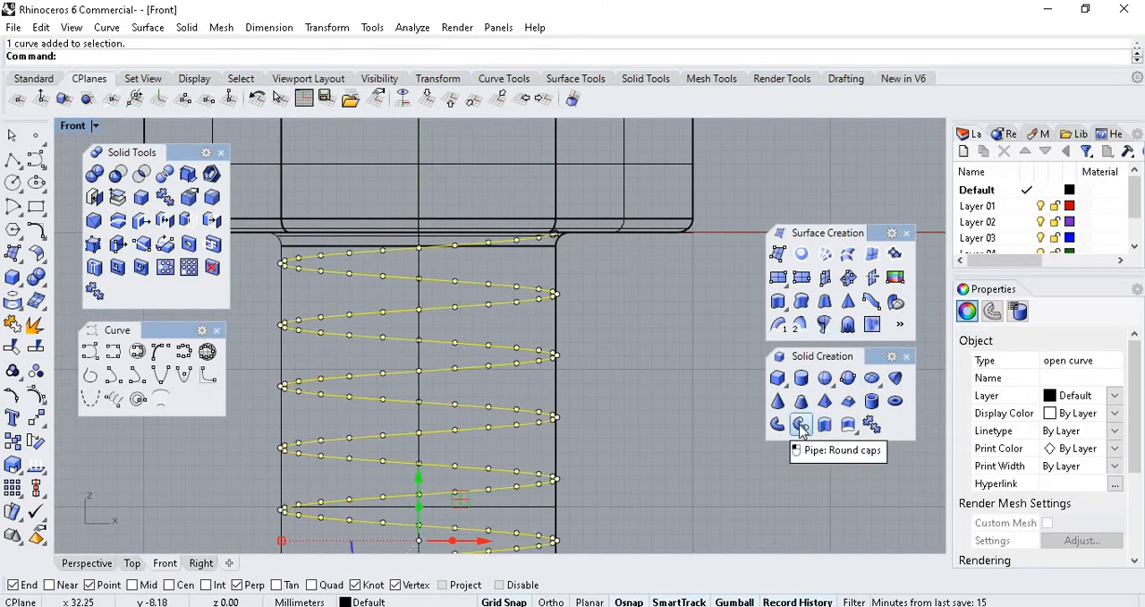
{"action": "left_click", "coordinate": [801, 426]}
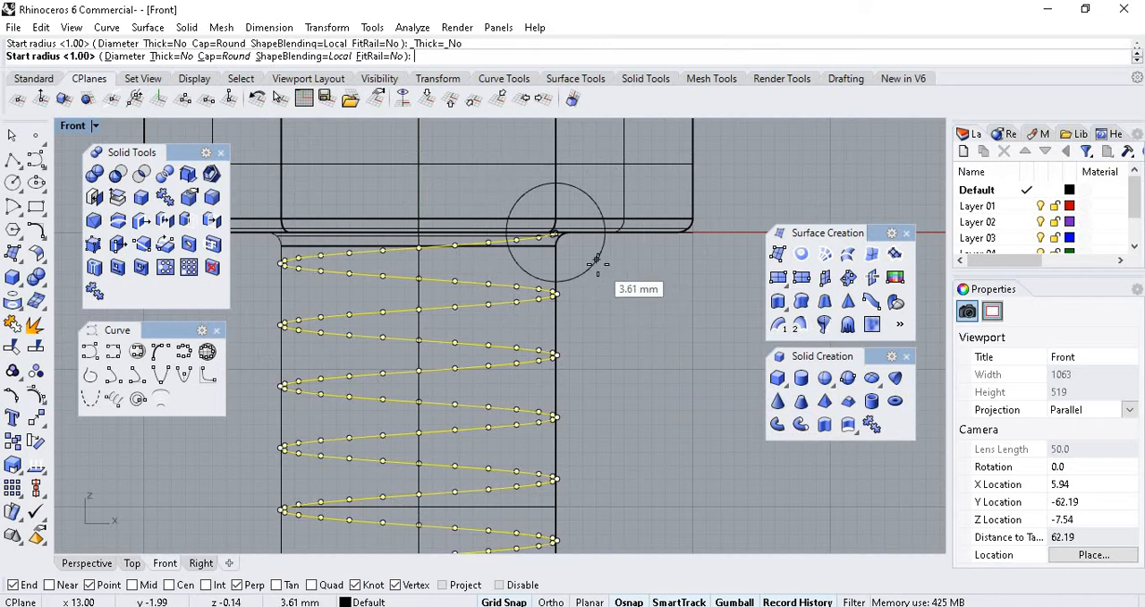
{"action": "scroll", "coordinate": [551, 232], "scroll_direction": "up", "scroll_amount": 6}
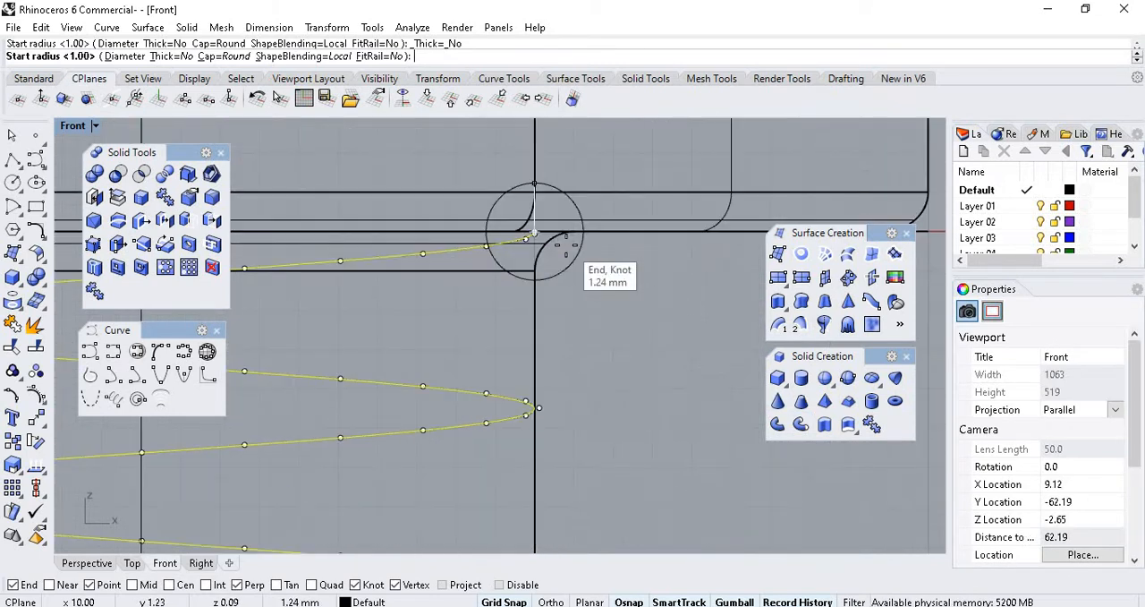
{"action": "scroll", "coordinate": [532, 228], "scroll_direction": "down", "scroll_amount": 7}
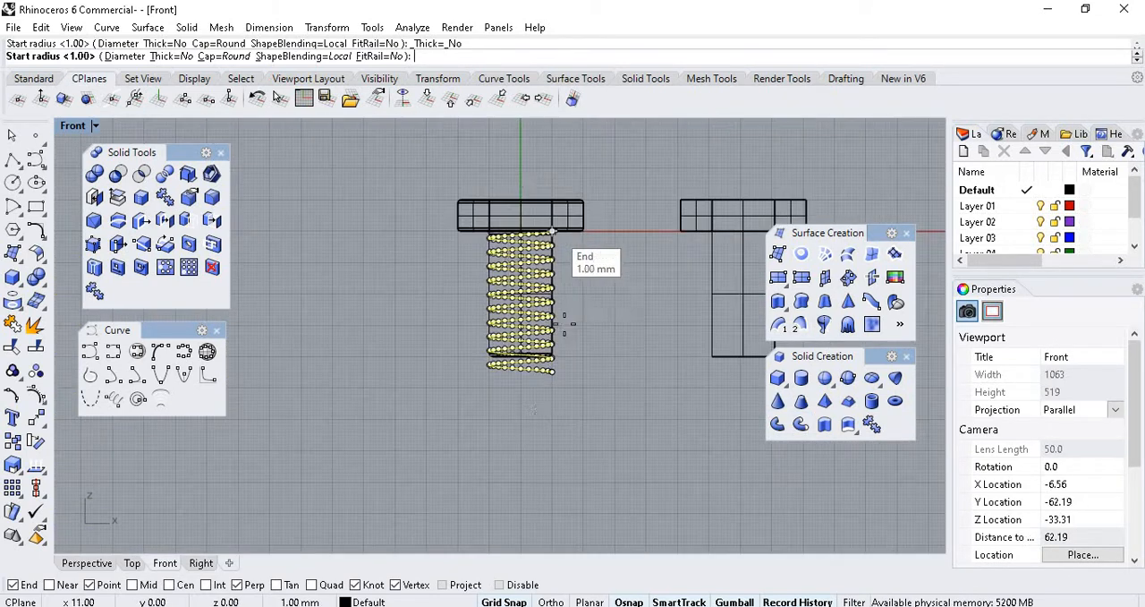
{"action": "scroll", "coordinate": [555, 314], "scroll_direction": "up", "scroll_amount": 10}
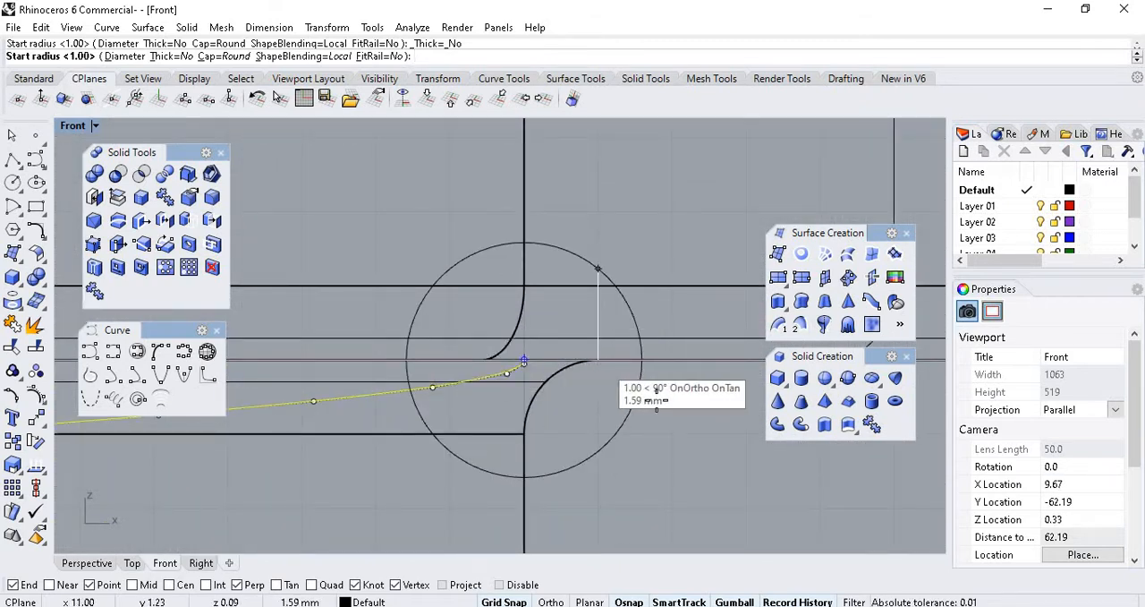
{"action": "left_click", "coordinate": [597, 357]}
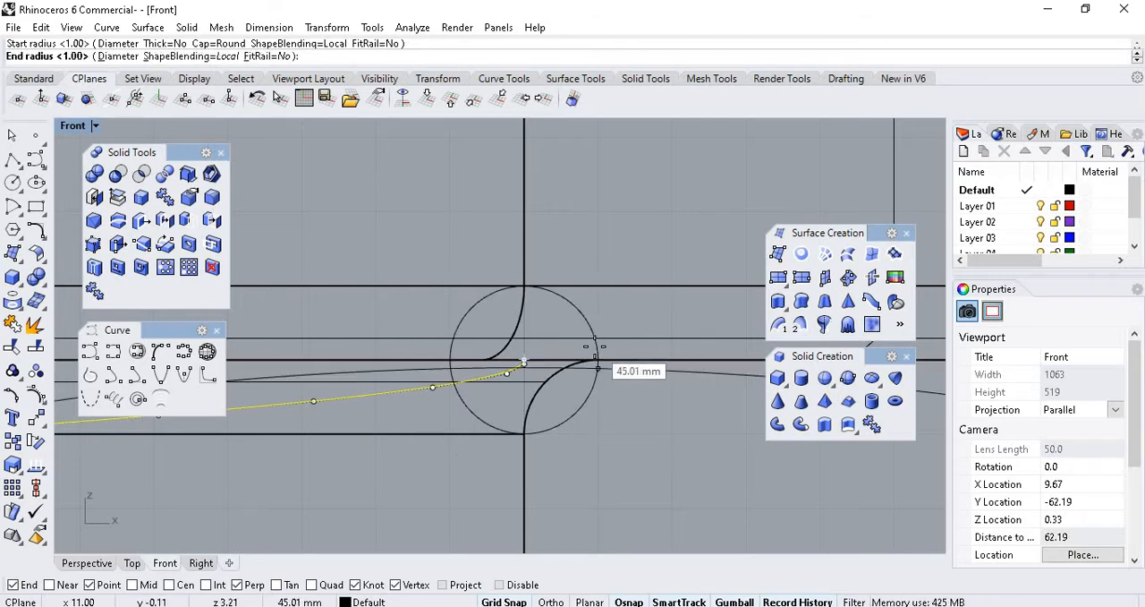
Set the pipe's end radius to 1.00 mm at the helix's lower end and finish without further radii.
{"action": "scroll", "coordinate": [568, 205], "scroll_direction": "down", "scroll_amount": 20}
{"action": "scroll", "coordinate": [603, 359], "scroll_direction": "up", "scroll_amount": 8}
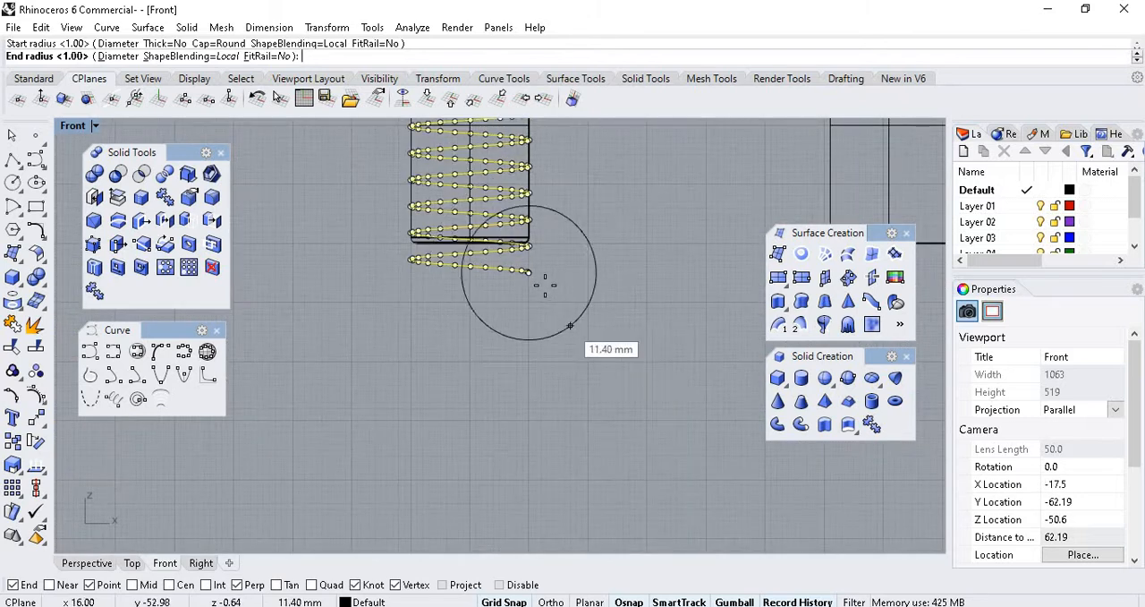
{"action": "scroll", "coordinate": [537, 277], "scroll_direction": "up", "scroll_amount": 10}
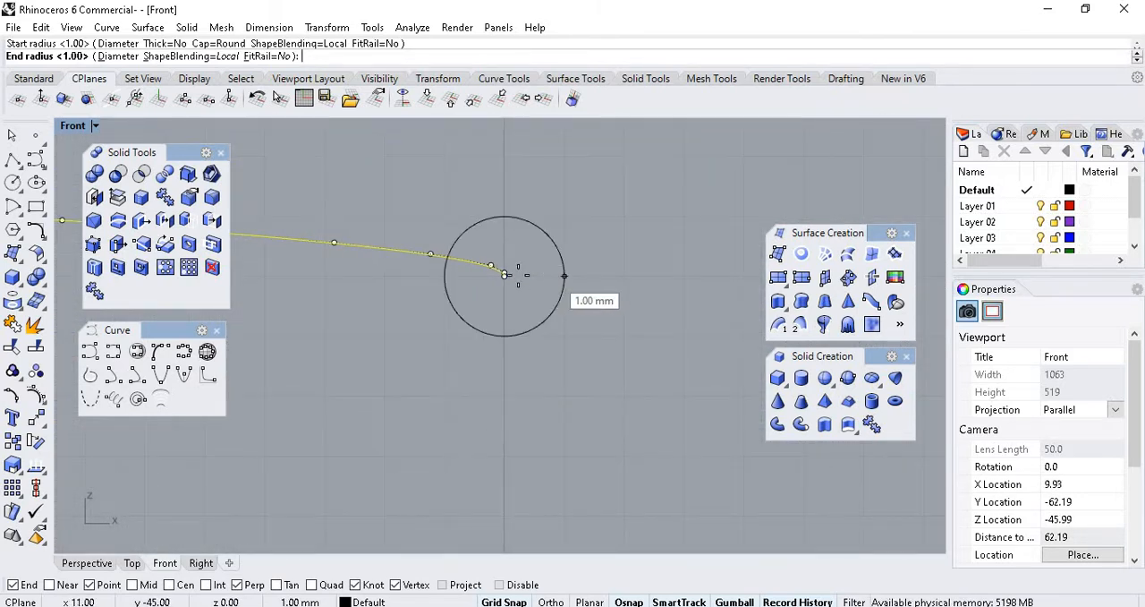
{"action": "left_click", "coordinate": [565, 271]}
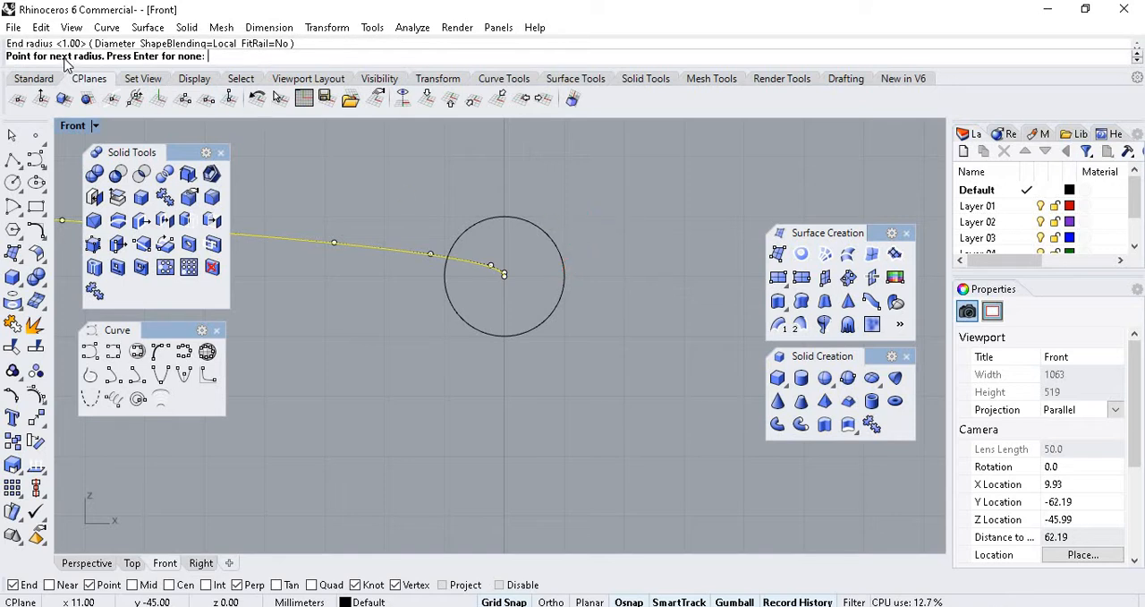
{"action": "key", "text": "Return"}
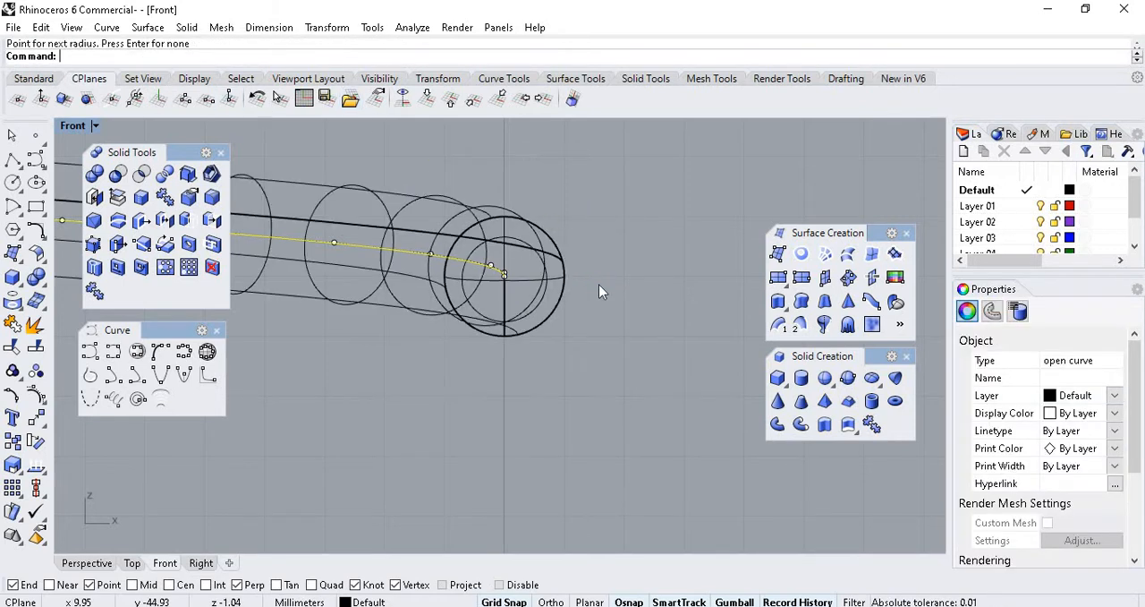
Display the Front view in shaded mode and deselect the helix.
{"action": "scroll", "coordinate": [552, 396], "scroll_direction": "down", "scroll_amount": 2}
{"action": "scroll", "coordinate": [634, 394], "scroll_direction": "down", "scroll_amount": 4}
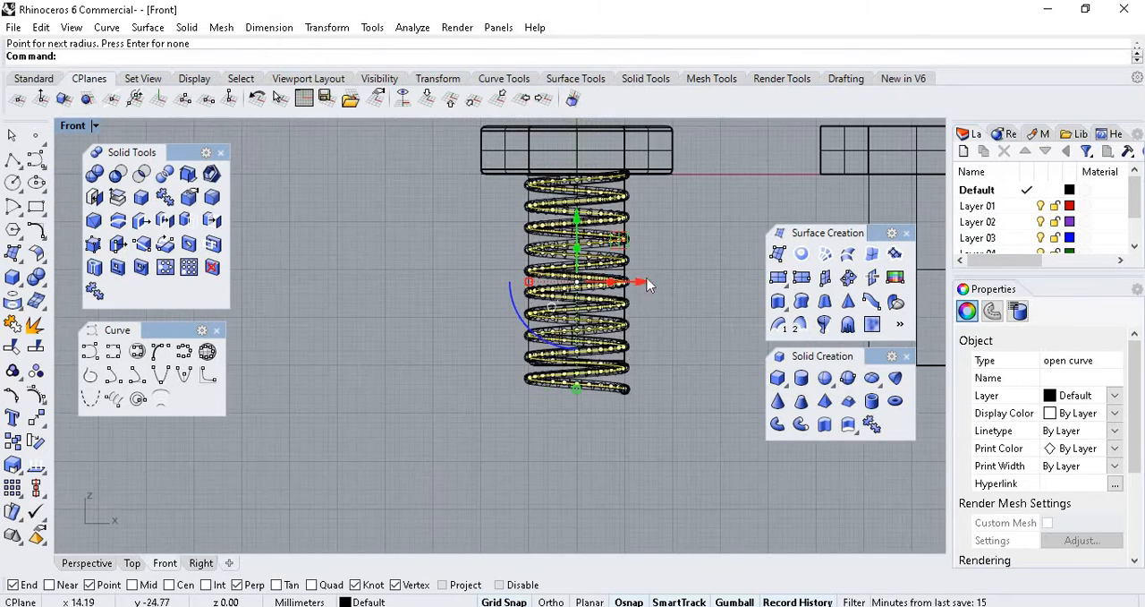
{"action": "scroll", "coordinate": [671, 394], "scroll_direction": "up", "scroll_amount": 2}
{"action": "left_click", "coordinate": [96, 126]}
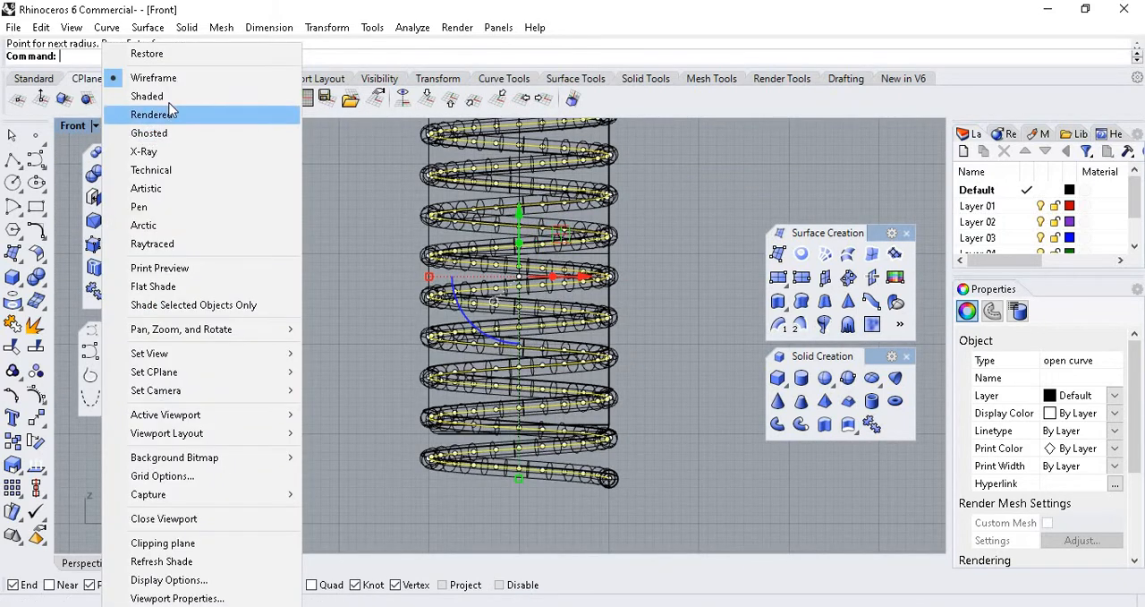
{"action": "left_click", "coordinate": [152, 112]}
{"action": "scroll", "coordinate": [380, 385], "scroll_direction": "down", "scroll_amount": 7}
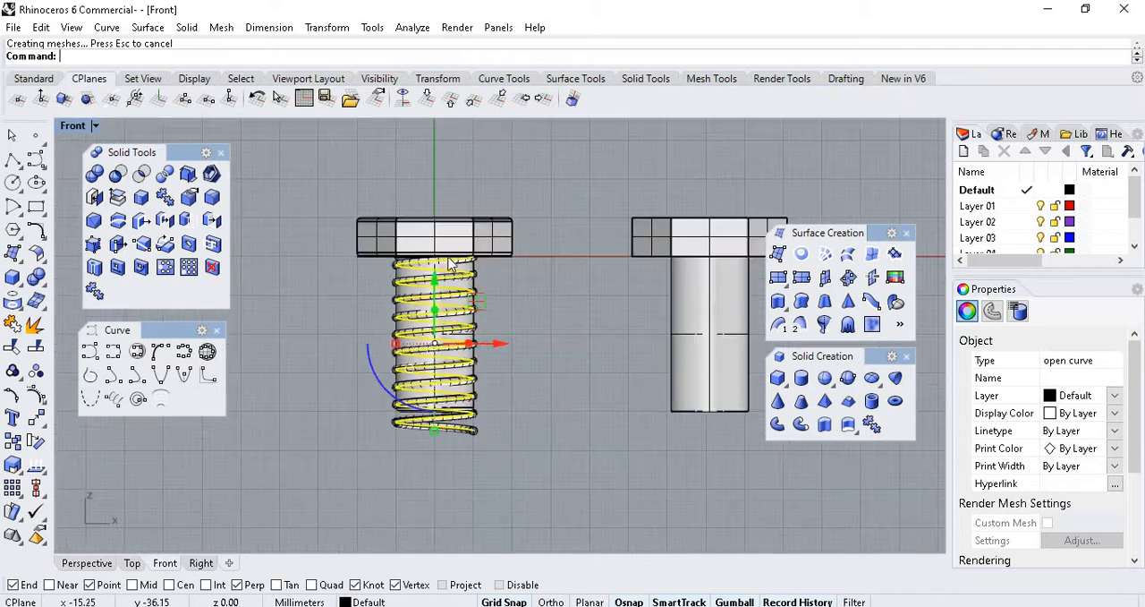
{"action": "scroll", "coordinate": [454, 262], "scroll_direction": "up", "scroll_amount": 4}
{"action": "left_click", "coordinate": [572, 312]}
Examine the pipe thread in the Front view from the bolt head to the turns at the shank's lower end.
{"action": "scroll", "coordinate": [488, 304], "scroll_direction": "up", "scroll_amount": 12}
{"action": "scroll", "coordinate": [616, 262], "scroll_direction": "down", "scroll_amount": 3}
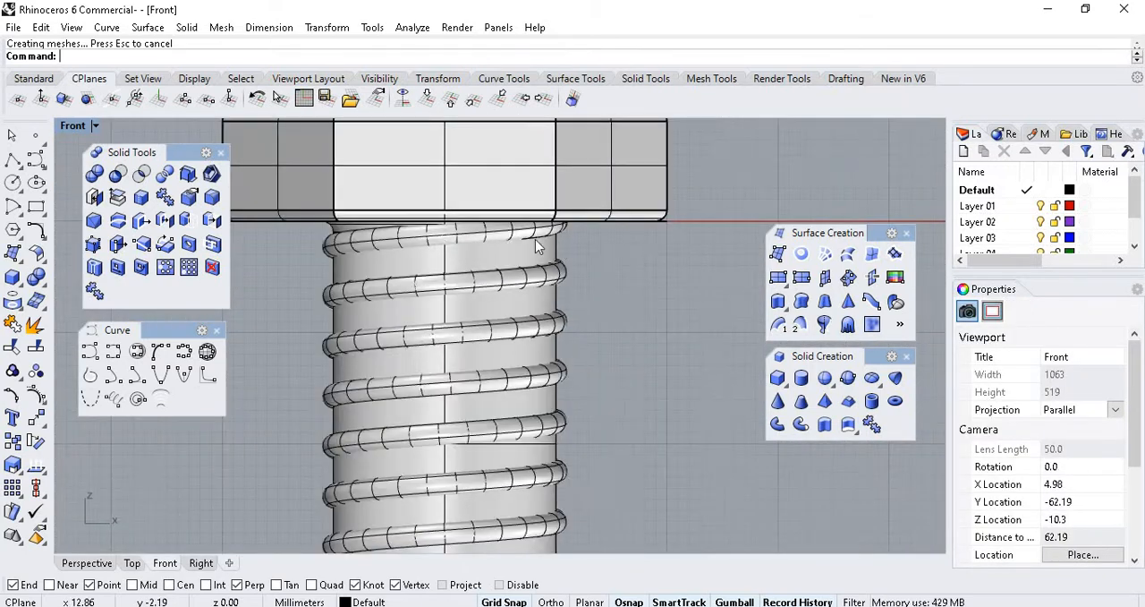
{"action": "scroll", "coordinate": [367, 253], "scroll_direction": "down", "scroll_amount": 8}
{"action": "scroll", "coordinate": [361, 401], "scroll_direction": "up", "scroll_amount": 8}
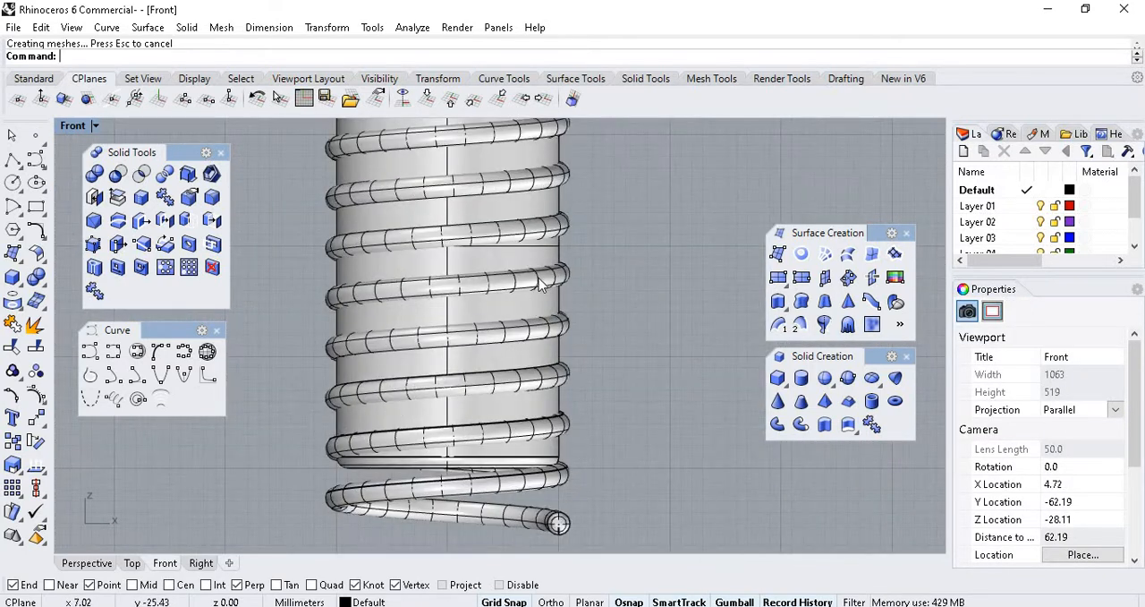
{"action": "scroll", "coordinate": [538, 277], "scroll_direction": "down", "scroll_amount": 8}
{"action": "scroll", "coordinate": [488, 340], "scroll_direction": "up", "scroll_amount": 10}
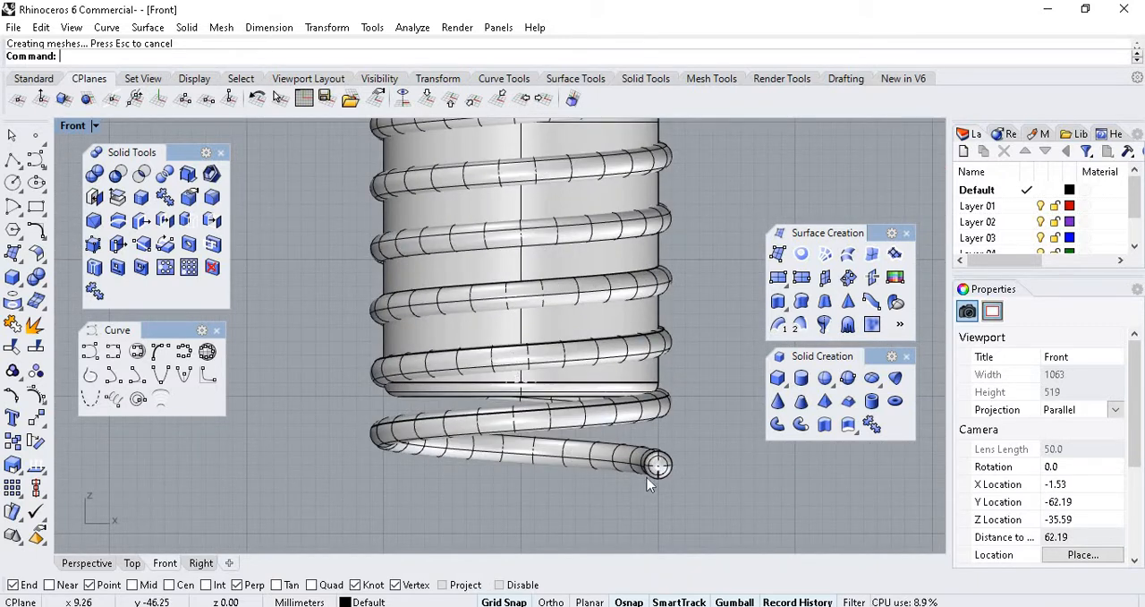
{"action": "scroll", "coordinate": [573, 334], "scroll_direction": "up", "scroll_amount": 3}
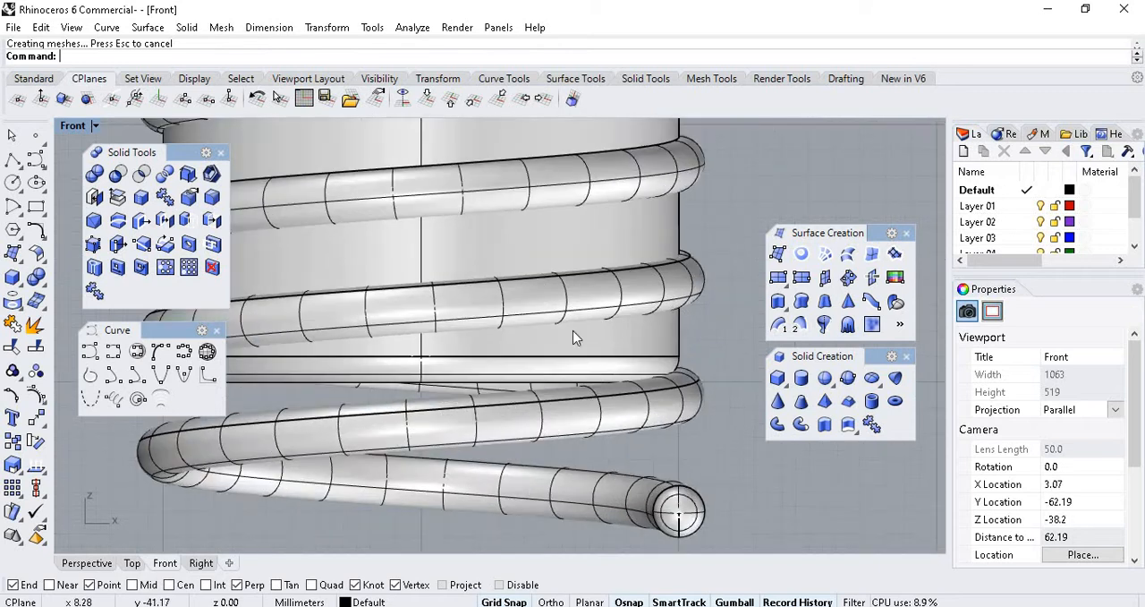
{"action": "scroll", "coordinate": [636, 317], "scroll_direction": "down", "scroll_amount": 3}
{"action": "scroll", "coordinate": [690, 332], "scroll_direction": "up", "scroll_amount": 3}
{"action": "scroll", "coordinate": [690, 332], "scroll_direction": "down", "scroll_amount": 2}
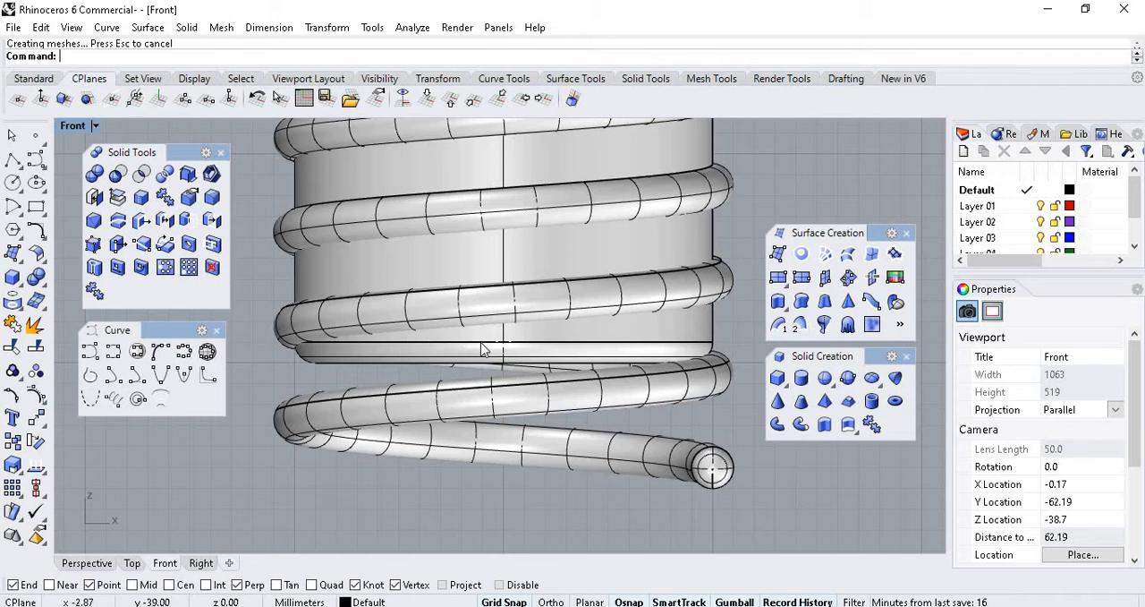
{"action": "scroll", "coordinate": [601, 349], "scroll_direction": "down", "scroll_amount": 6}
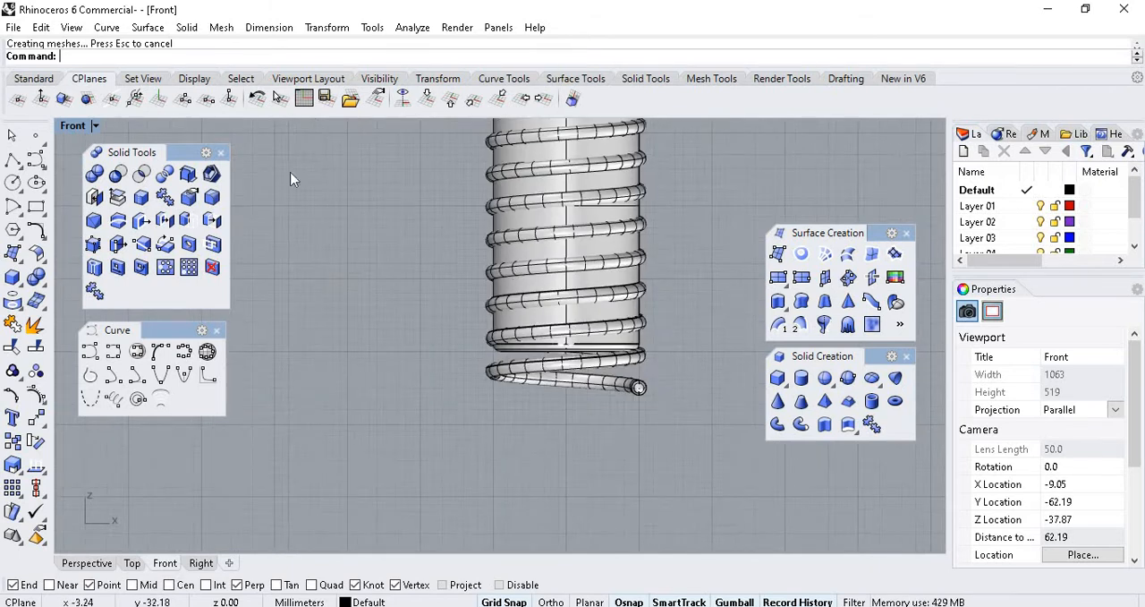
Examine the thread's last turns around the shank's lower end from several angles in the Perspective view.
{"action": "left_click", "coordinate": [86, 563]}
{"action": "scroll", "coordinate": [622, 444], "scroll_direction": "down", "scroll_amount": 3}
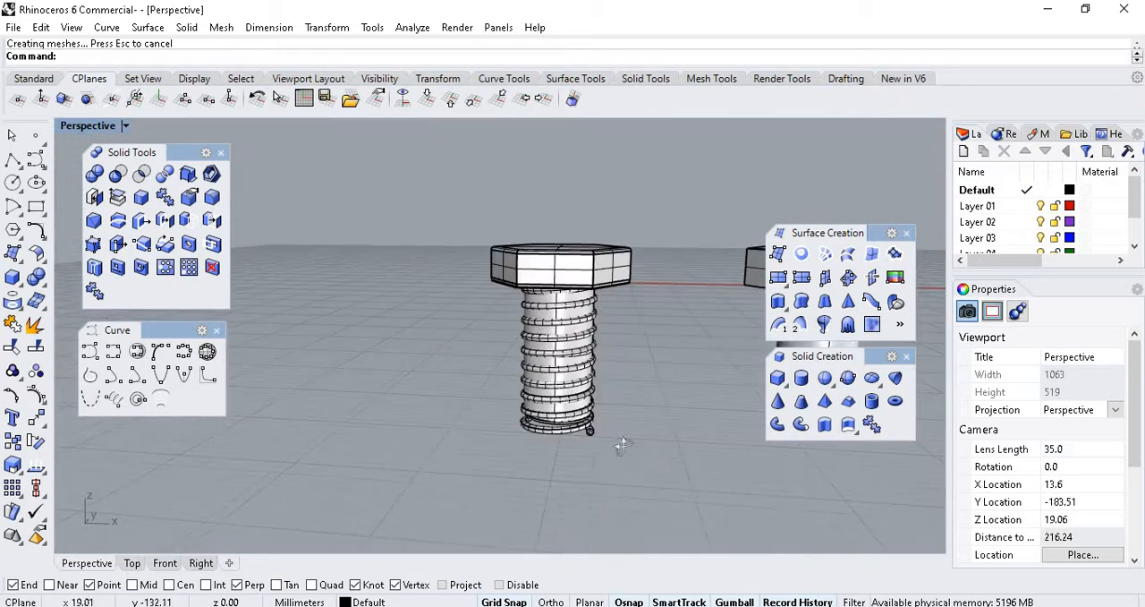
{"action": "right_click_drag", "start_coordinate": [622, 445], "coordinate": [99, 411]}
{"action": "scroll", "coordinate": [425, 392], "scroll_direction": "up", "scroll_amount": 20}
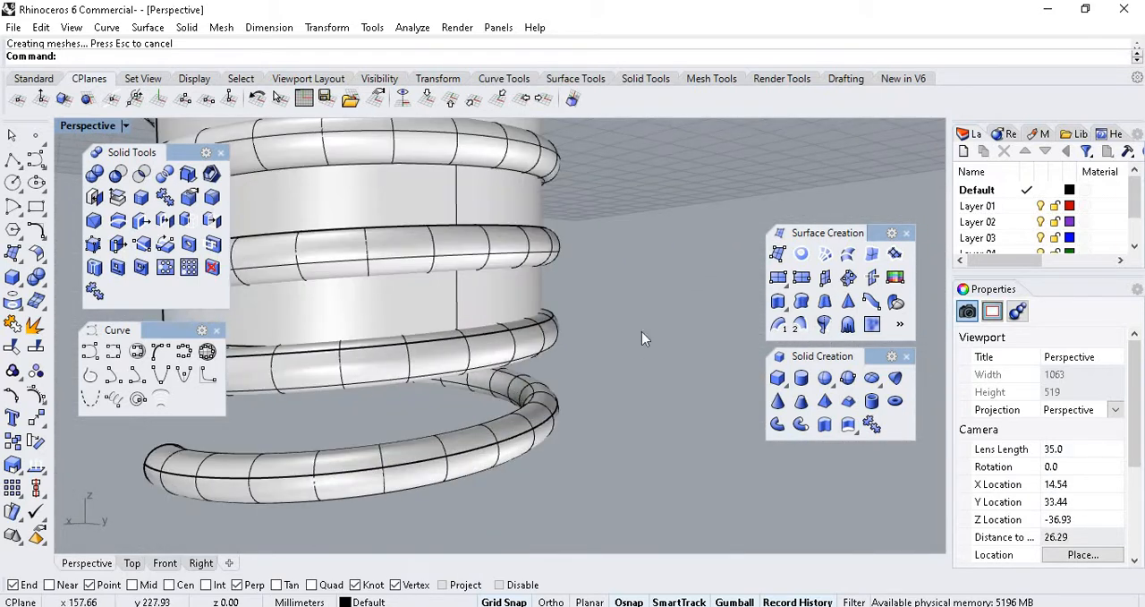
{"action": "scroll", "coordinate": [641, 332], "scroll_direction": "down", "scroll_amount": 8}
{"action": "scroll", "coordinate": [592, 333], "scroll_direction": "up", "scroll_amount": 10}
{"action": "scroll", "coordinate": [555, 324], "scroll_direction": "down", "scroll_amount": 6}
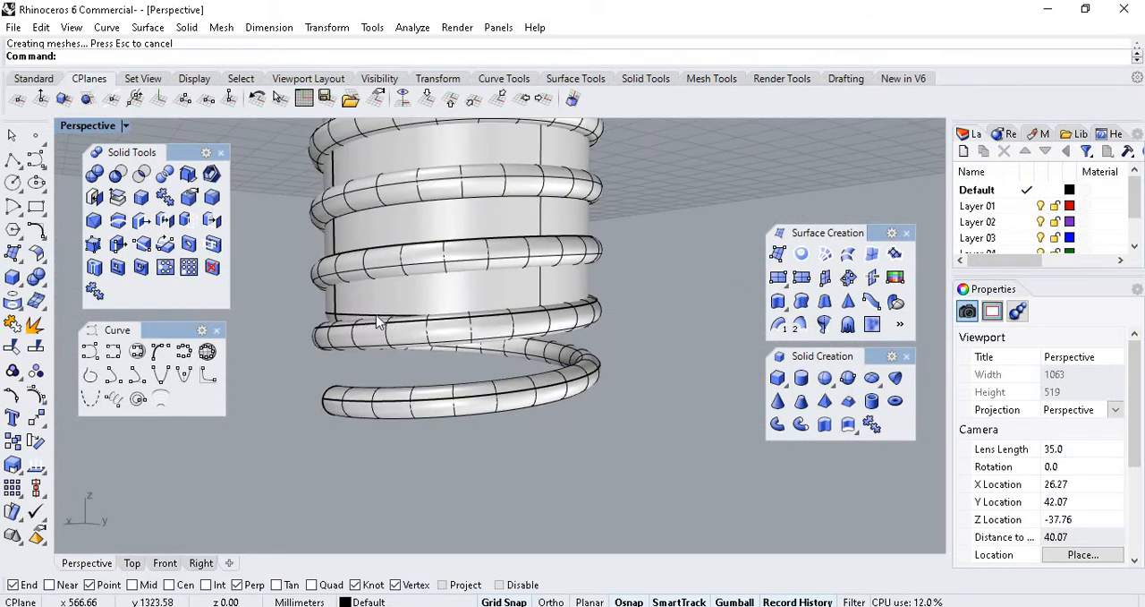
{"action": "right_click_drag", "start_coordinate": [621, 330], "coordinate": [442, 261]}
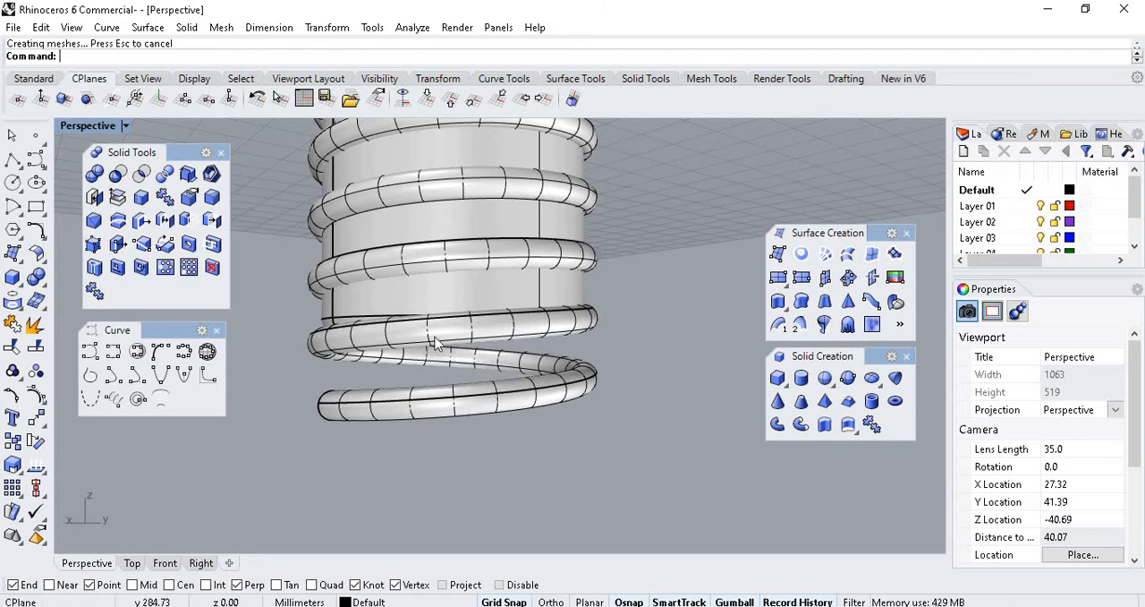
{"action": "scroll", "coordinate": [371, 286], "scroll_direction": "up", "scroll_amount": 6}
{"action": "right_click_drag", "start_coordinate": [465, 324], "coordinate": [676, 325]}
{"action": "scroll", "coordinate": [674, 324], "scroll_direction": "down", "scroll_amount": 10}
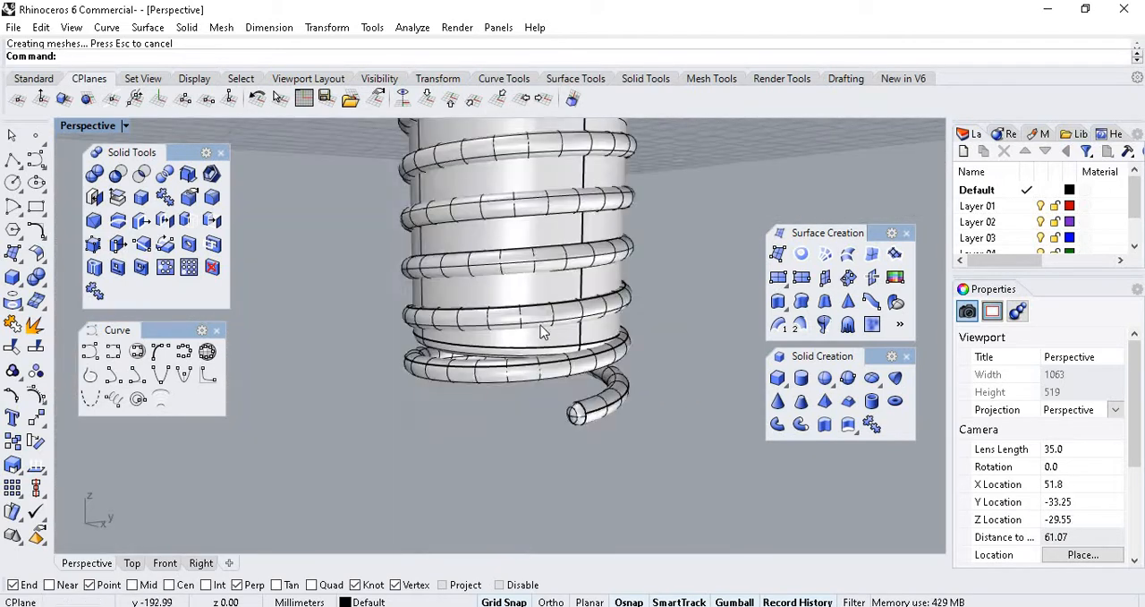
{"action": "scroll", "coordinate": [416, 402], "scroll_direction": "up", "scroll_amount": 5}
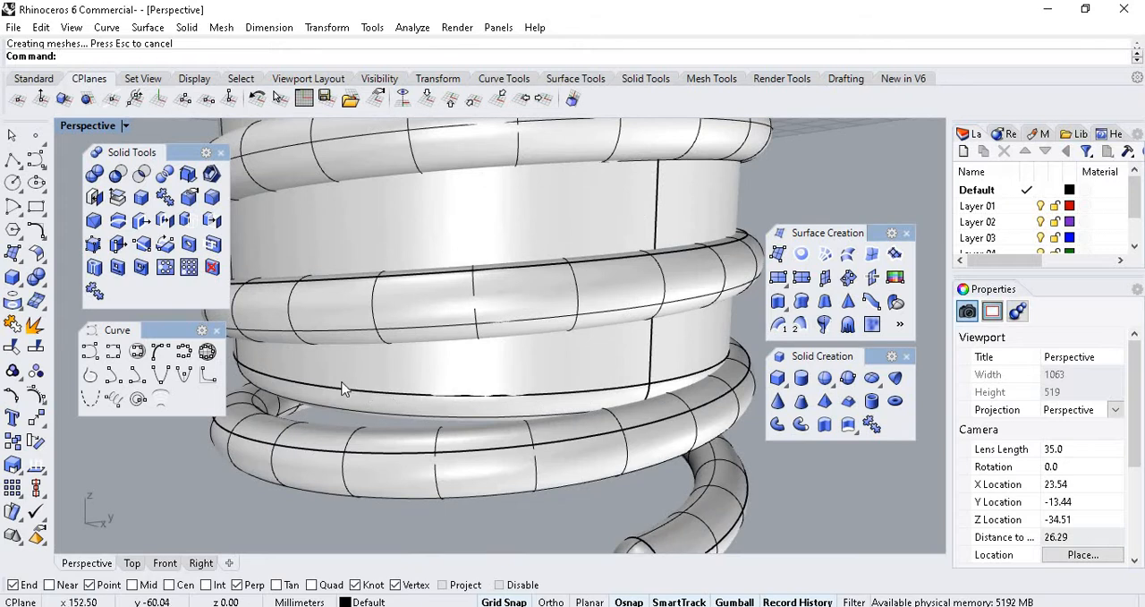
{"action": "scroll", "coordinate": [570, 309], "scroll_direction": "down", "scroll_amount": 5}
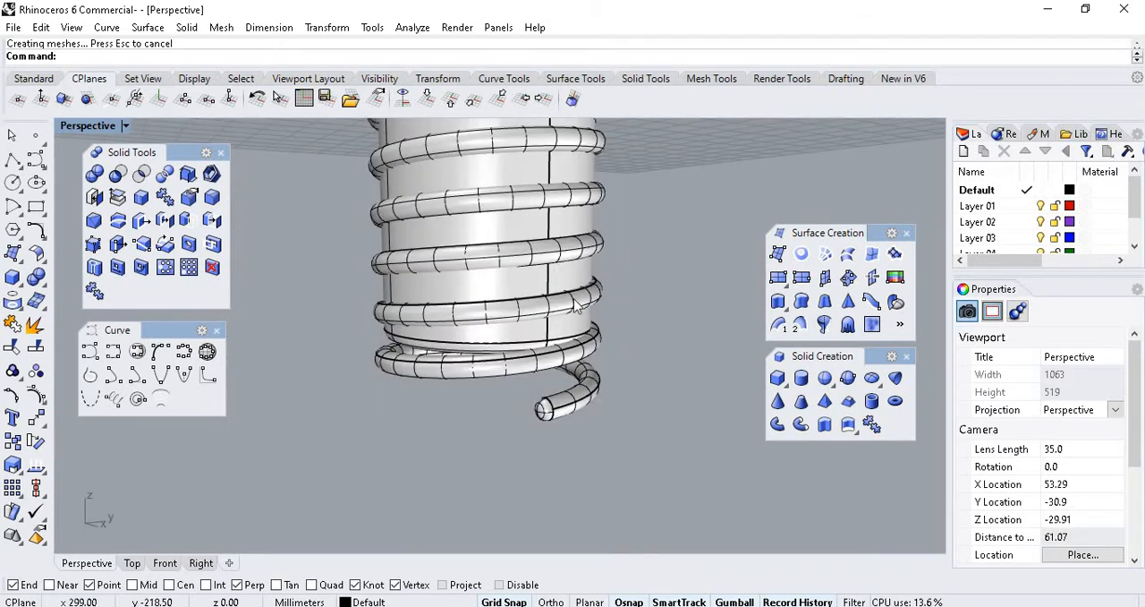
Try to stretch the pipe thread vertically by scaling it downward with the gumball, and undo the scaling.
{"action": "left_click", "coordinate": [580, 305]}
{"action": "left_click", "coordinate": [631, 304]}
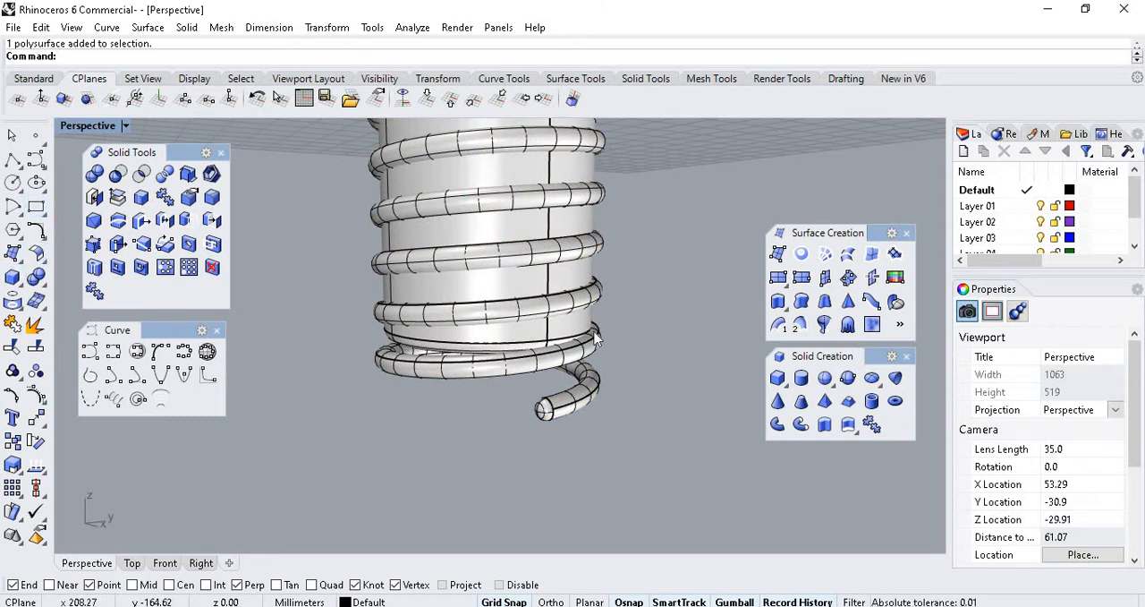
{"action": "left_click", "coordinate": [500, 374]}
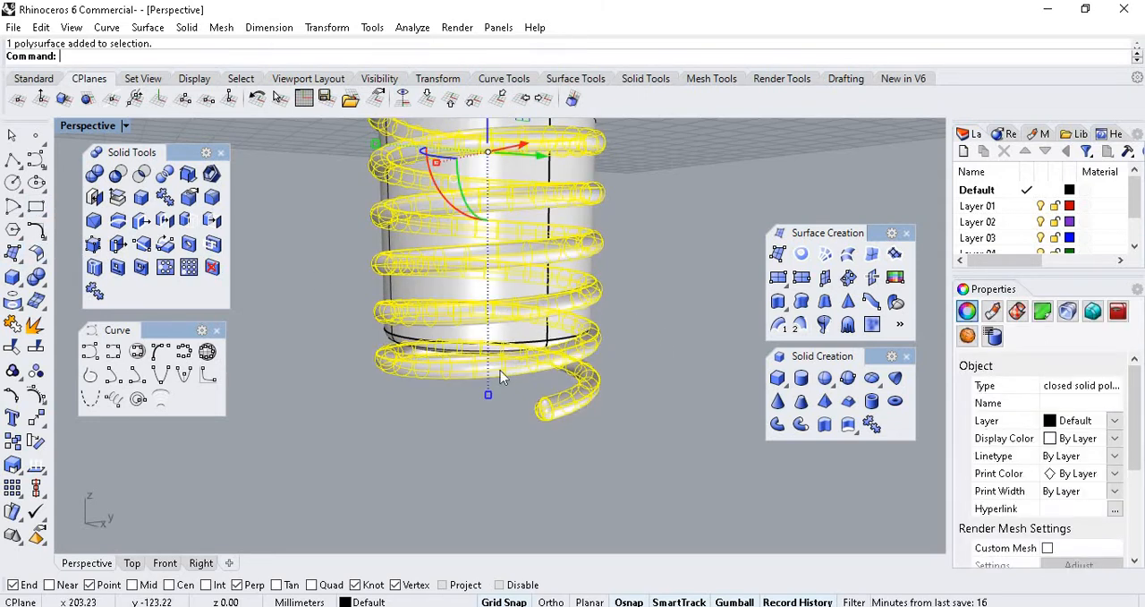
{"action": "scroll", "coordinate": [493, 400], "scroll_direction": "up", "scroll_amount": 2}
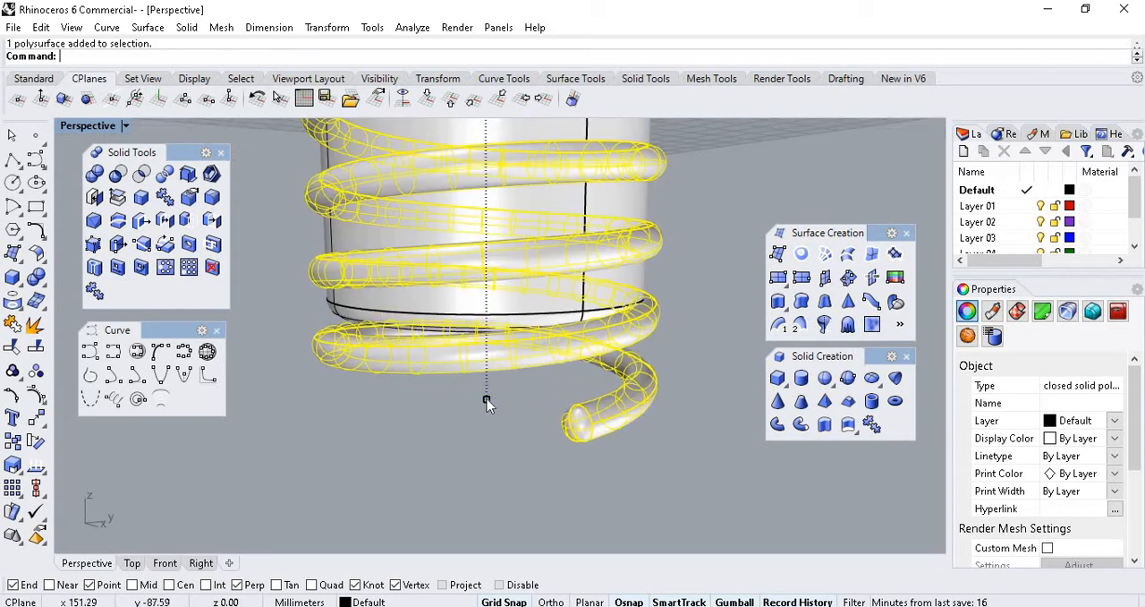
{"action": "scroll", "coordinate": [499, 409], "scroll_direction": "down", "scroll_amount": 6}
{"action": "scroll", "coordinate": [494, 286], "scroll_direction": "up", "scroll_amount": 4}
{"action": "scroll", "coordinate": [570, 147], "scroll_direction": "down", "scroll_amount": 4}
{"action": "scroll", "coordinate": [542, 293], "scroll_direction": "up", "scroll_amount": 4}
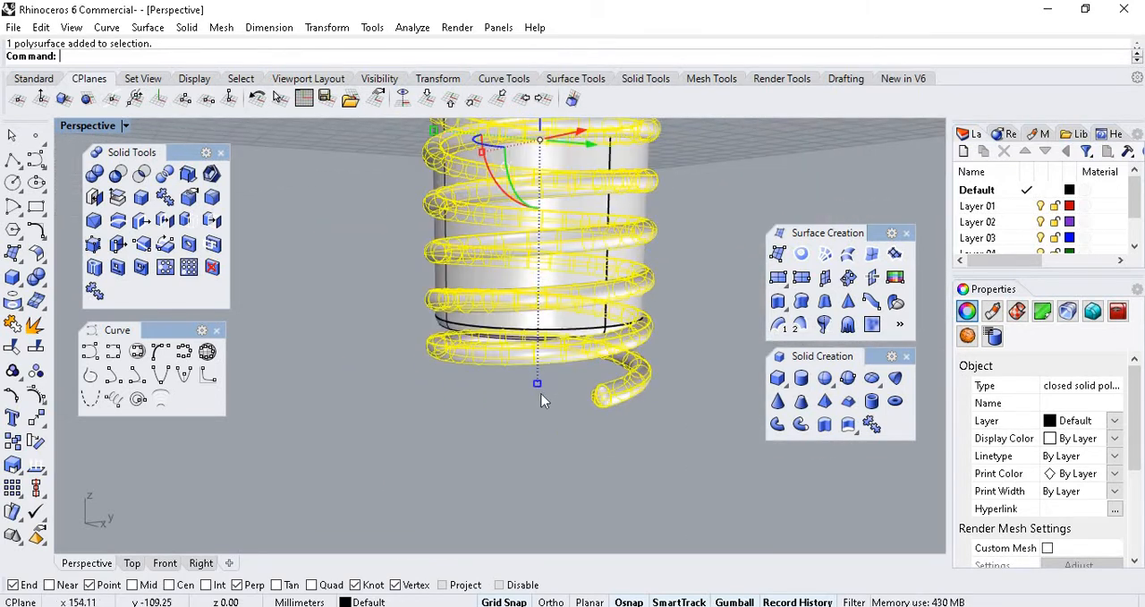
{"action": "left_click_drag", "start_coordinate": [538, 383], "coordinate": [536, 404]}
{"action": "left_click_drag", "start_coordinate": [538, 452], "coordinate": [538, 453]}
{"action": "scroll", "coordinate": [528, 394], "scroll_direction": "down", "scroll_amount": 1}
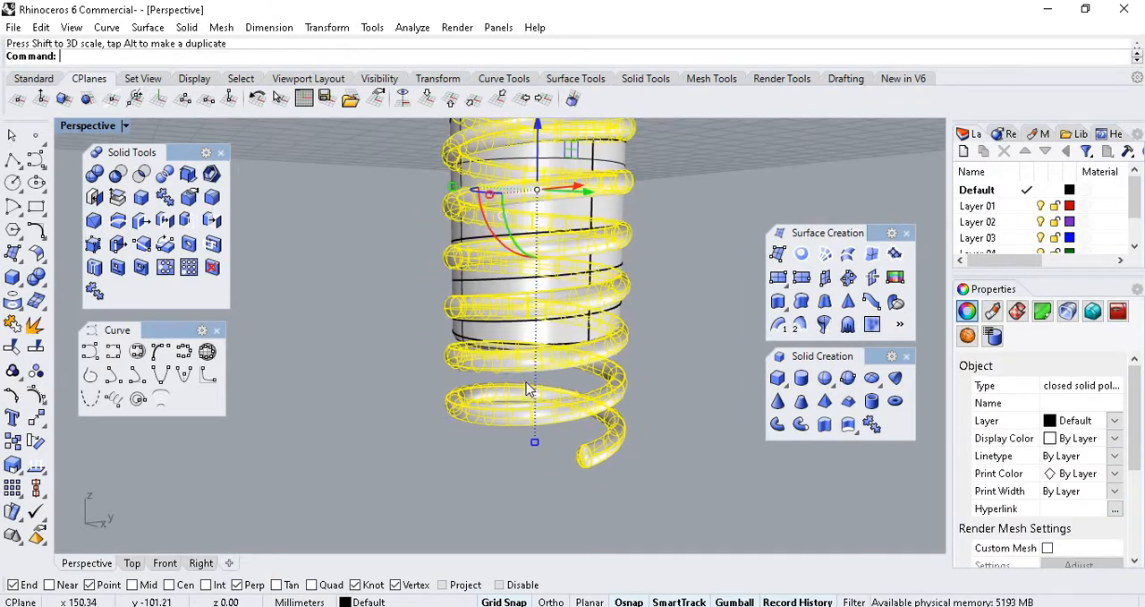
{"action": "key", "text": "ctrl+z"}
{"action": "scroll", "coordinate": [500, 336], "scroll_direction": "up", "scroll_amount": 5}
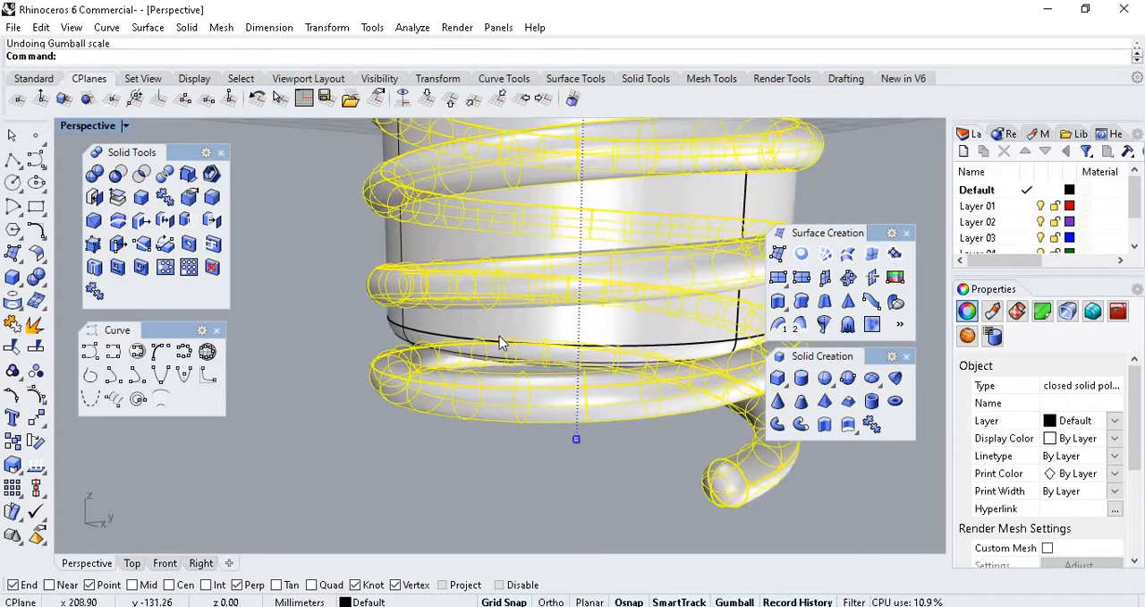
Display the Perspective view in X-Ray mode and select the helix curve inside the pipe.
{"action": "left_click", "coordinate": [127, 130]}
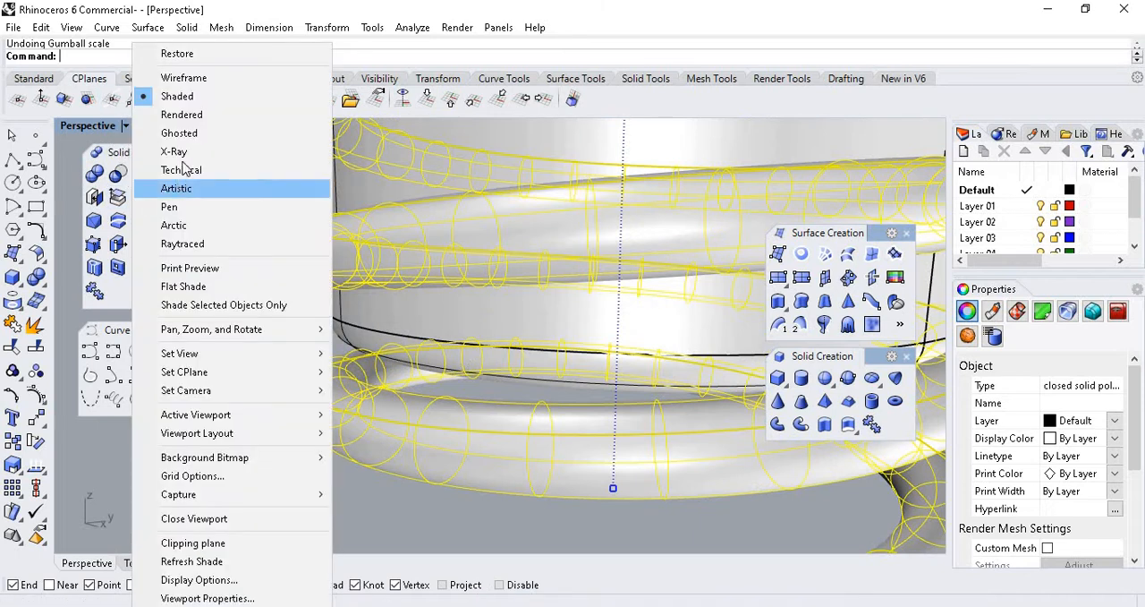
{"action": "left_click", "coordinate": [172, 151]}
{"action": "left_click", "coordinate": [483, 445]}
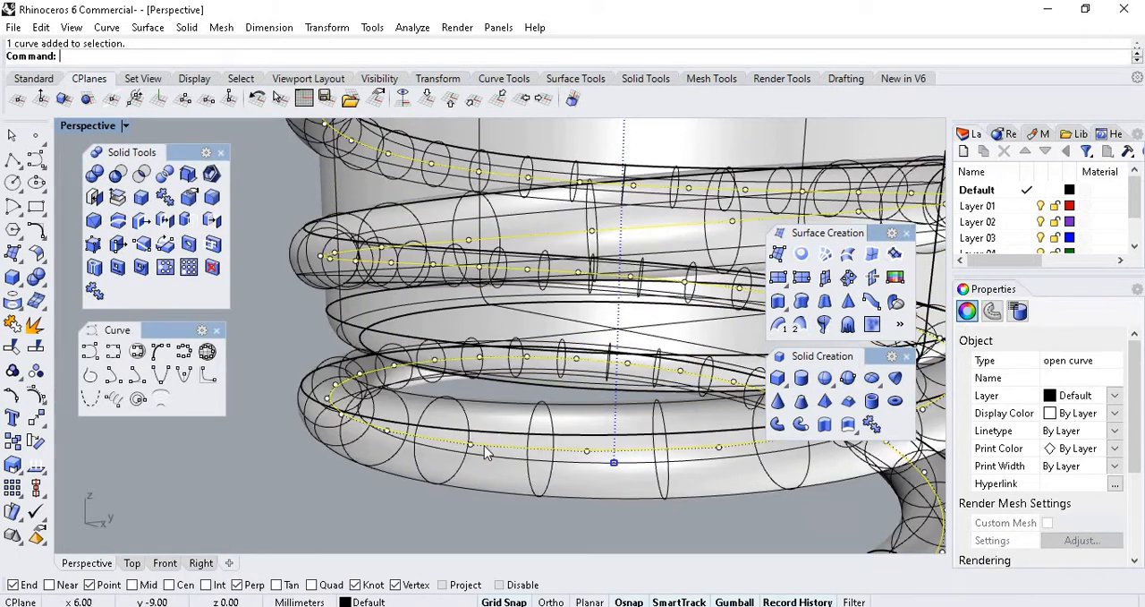
Try to stretch the helix curve downward with the gumball's vertical scaling, and undo the scaling.
{"action": "scroll", "coordinate": [514, 366], "scroll_direction": "down", "scroll_amount": 3}
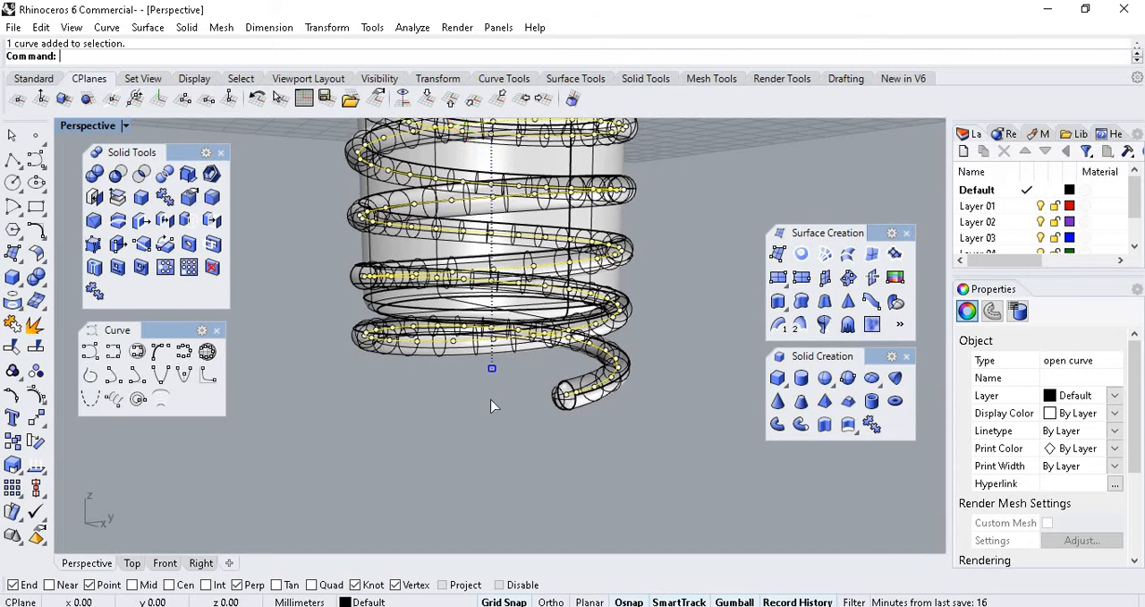
{"action": "left_click_drag", "start_coordinate": [492, 368], "coordinate": [492, 425]}
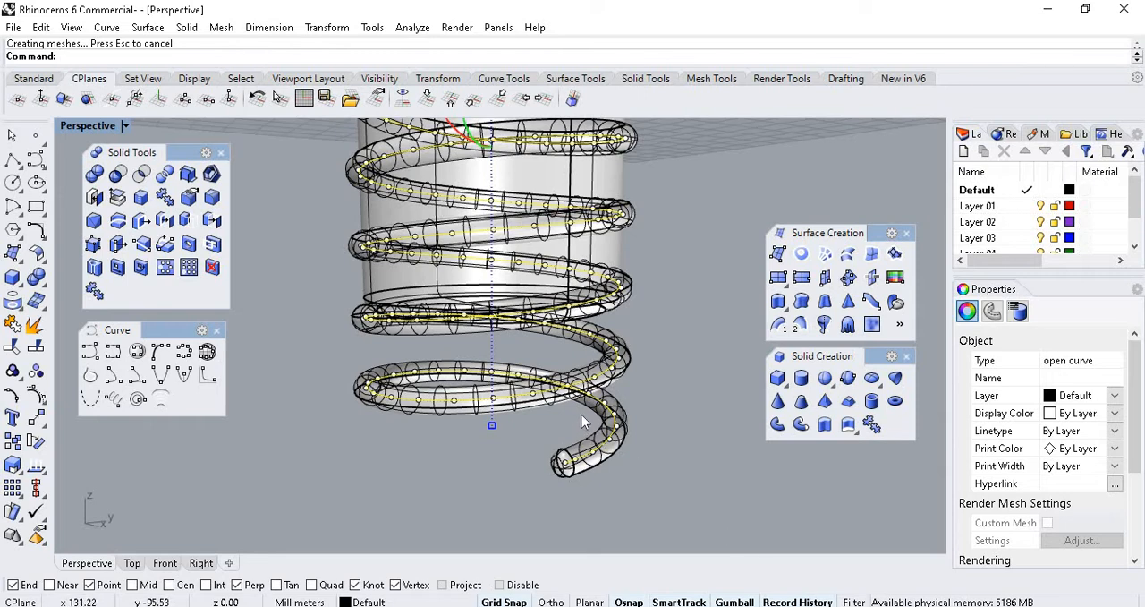
{"action": "key", "text": "ctrl+z"}
{"action": "key", "text": "Escape"}
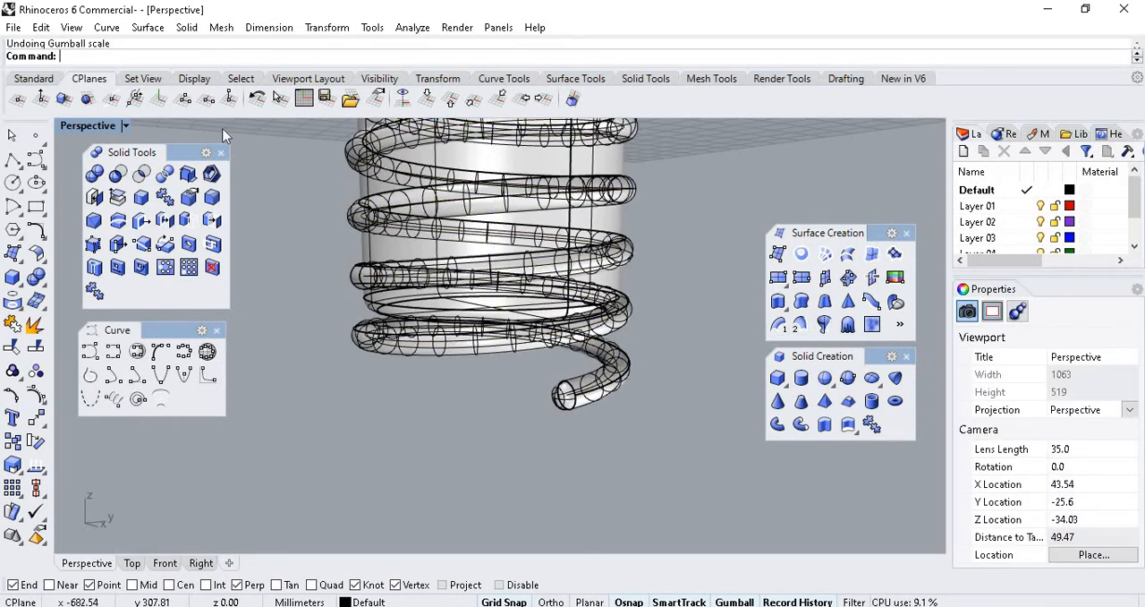
Return the Perspective view to Shaded mode and examine the thread's first turns beneath the bolt head from several angles.
{"action": "left_click", "coordinate": [126, 126]}
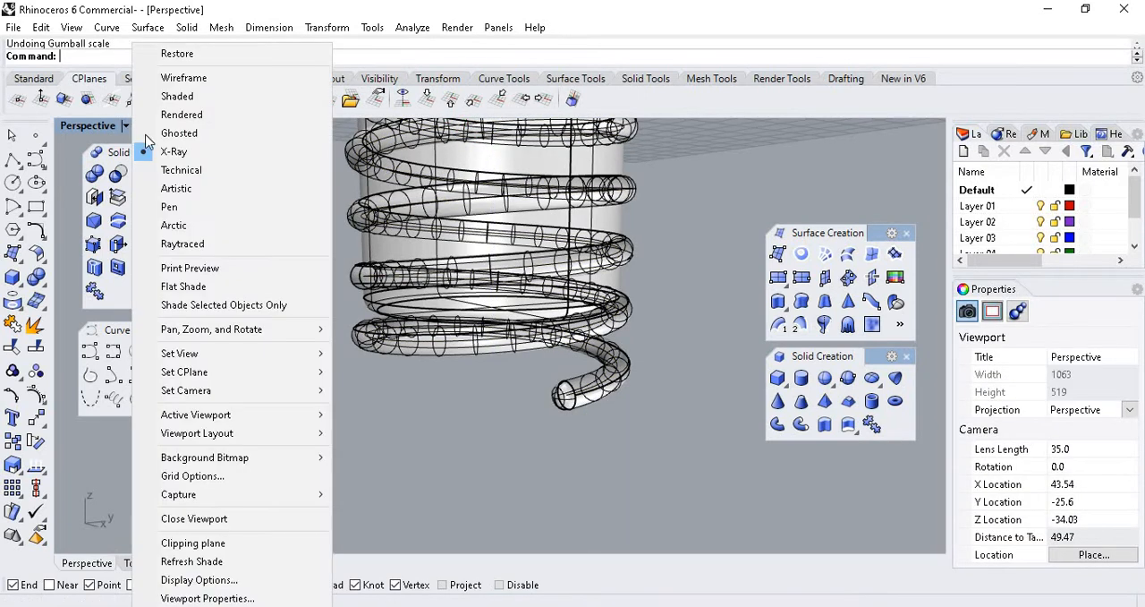
{"action": "left_click", "coordinate": [175, 95]}
{"action": "scroll", "coordinate": [515, 396], "scroll_direction": "down", "scroll_amount": 8}
{"action": "right_click_drag", "start_coordinate": [519, 255], "coordinate": [436, 270]}
{"action": "scroll", "coordinate": [434, 270], "scroll_direction": "up", "scroll_amount": 4}
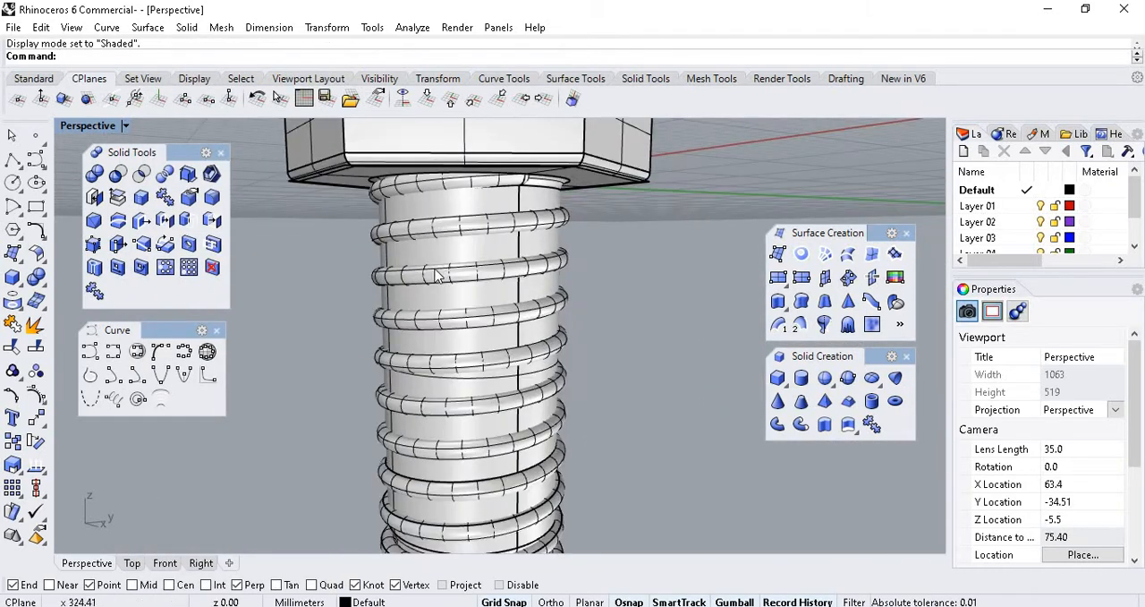
{"action": "right_click_drag", "start_coordinate": [525, 236], "coordinate": [346, 251]}
{"action": "scroll", "coordinate": [519, 238], "scroll_direction": "up", "scroll_amount": 5}
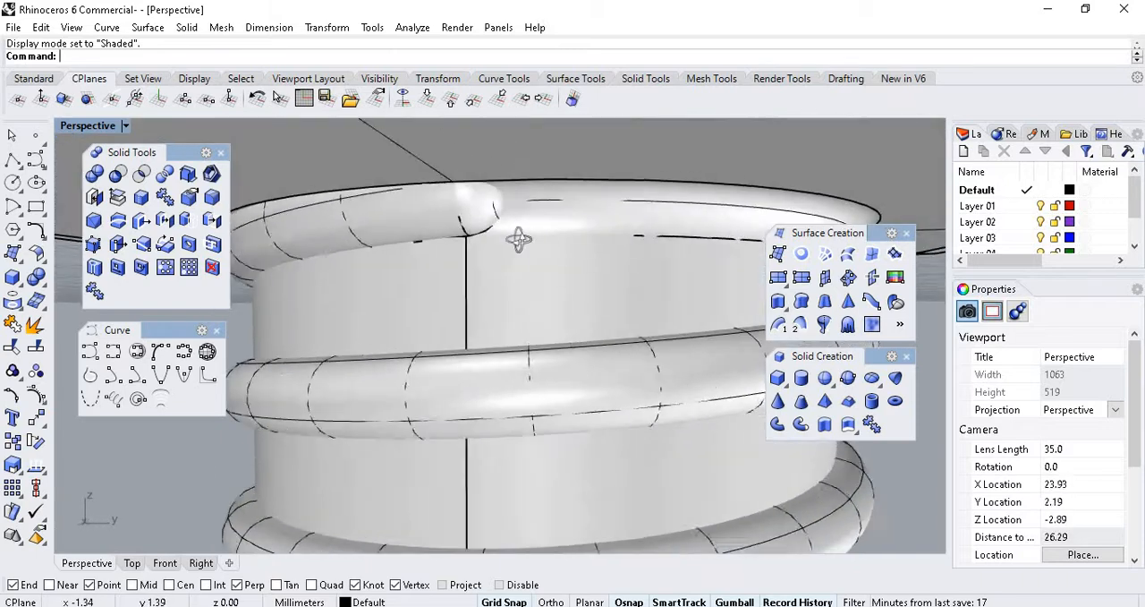
{"action": "left_click", "coordinate": [392, 215]}
{"action": "scroll", "coordinate": [555, 179], "scroll_direction": "down", "scroll_amount": 5}
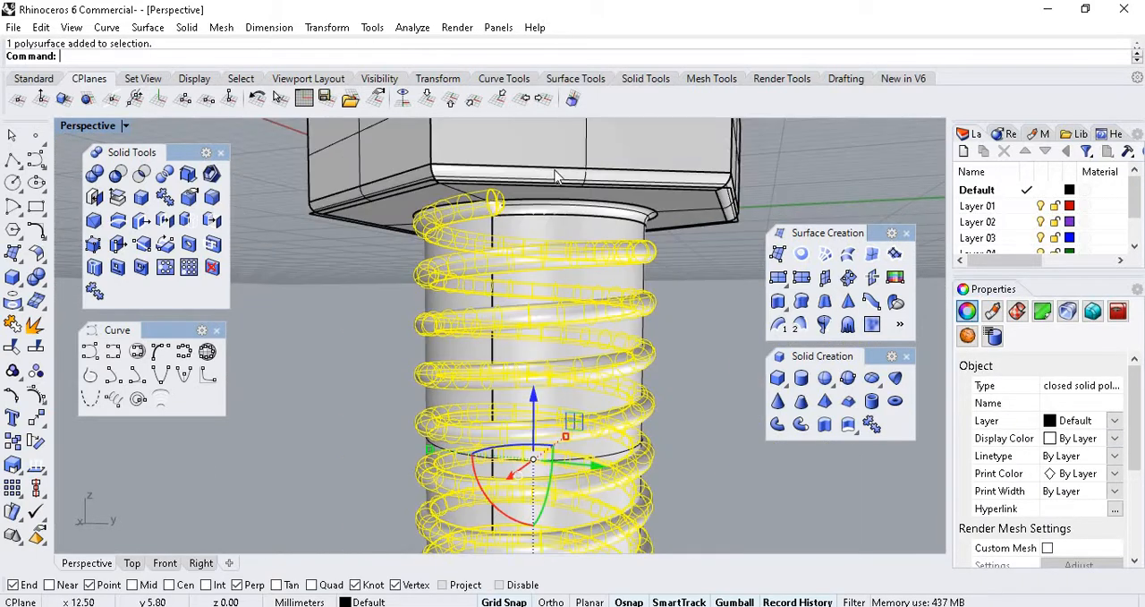
{"action": "scroll", "coordinate": [500, 207], "scroll_direction": "up", "scroll_amount": 6}
{"action": "scroll", "coordinate": [534, 161], "scroll_direction": "down", "scroll_amount": 6}
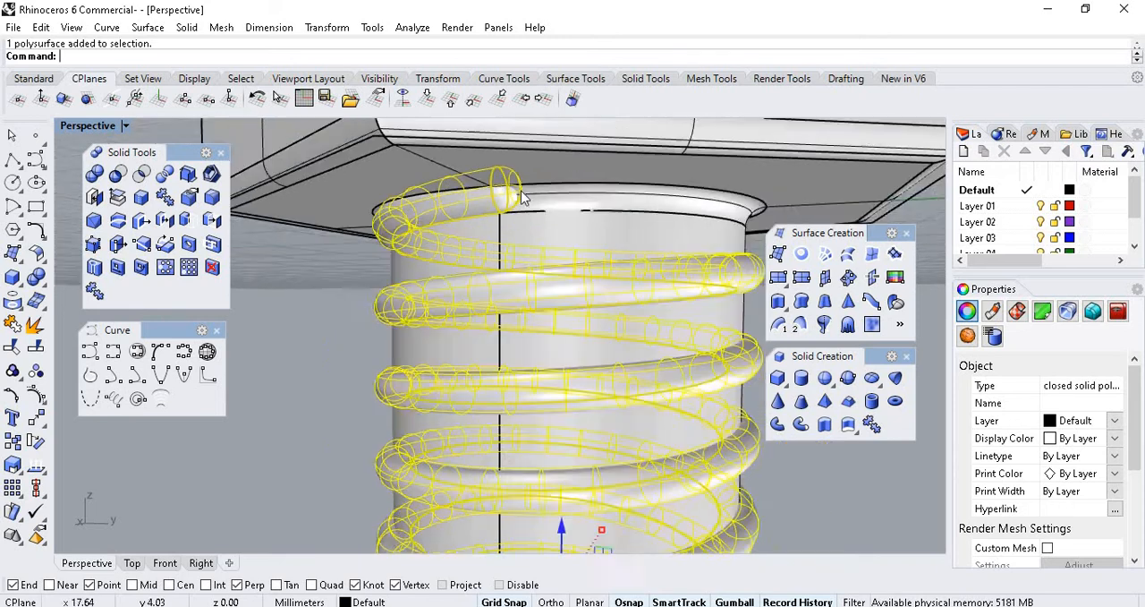
{"action": "right_click_drag", "start_coordinate": [556, 289], "coordinate": [567, 211]}
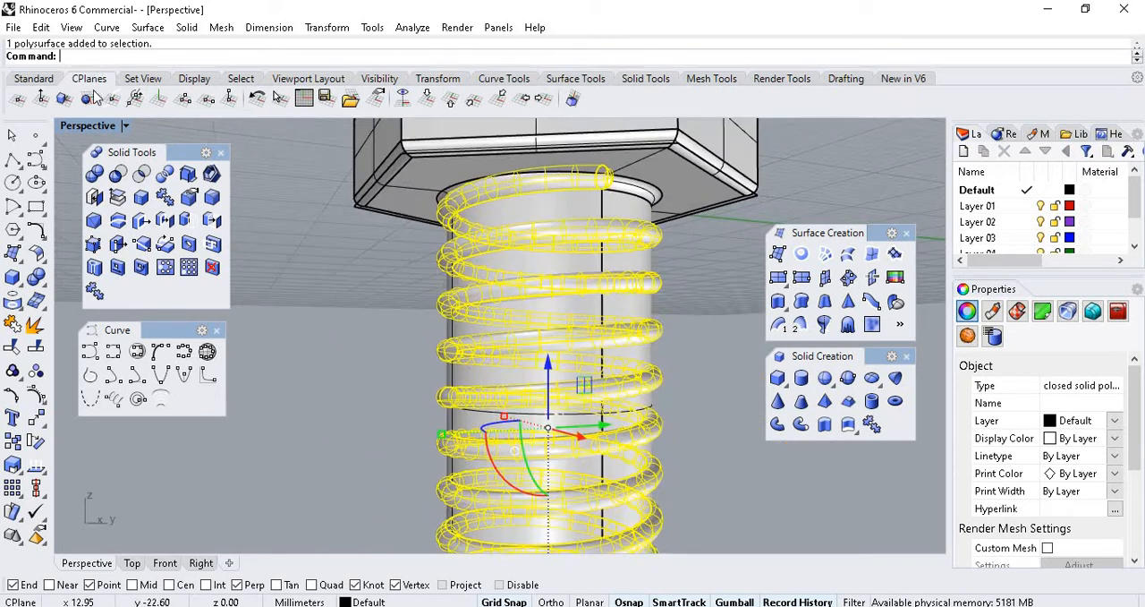
Display the Perspective view in X-Ray mode and move the helix curve slightly upward so the pipe thread starts inside the bolt head.
{"action": "left_click", "coordinate": [125, 125]}
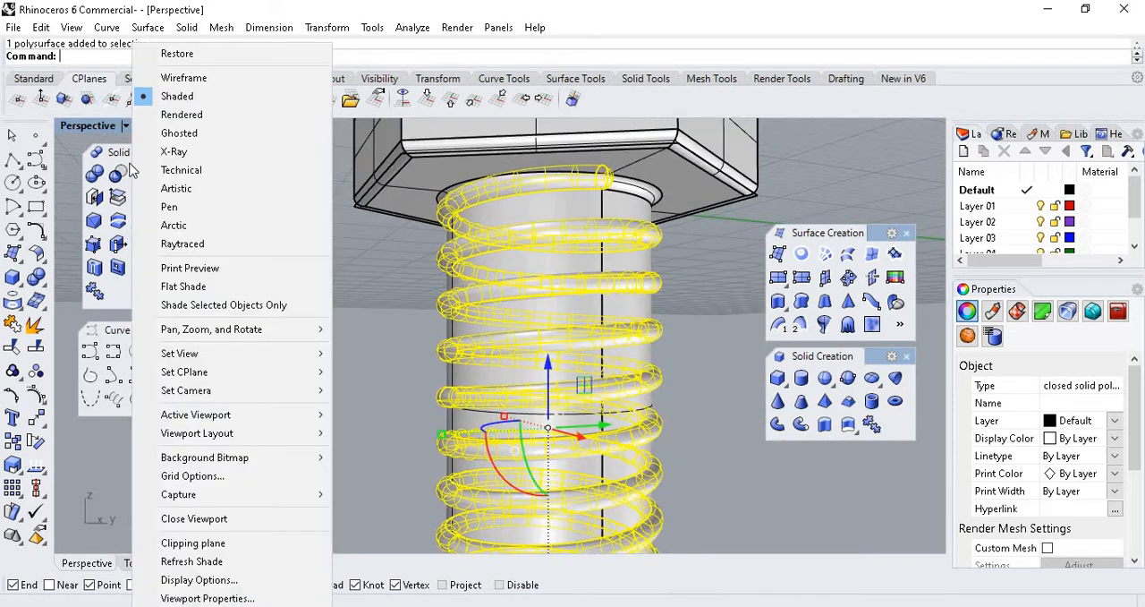
{"action": "left_click", "coordinate": [200, 152]}
{"action": "scroll", "coordinate": [539, 197], "scroll_direction": "up", "scroll_amount": 5}
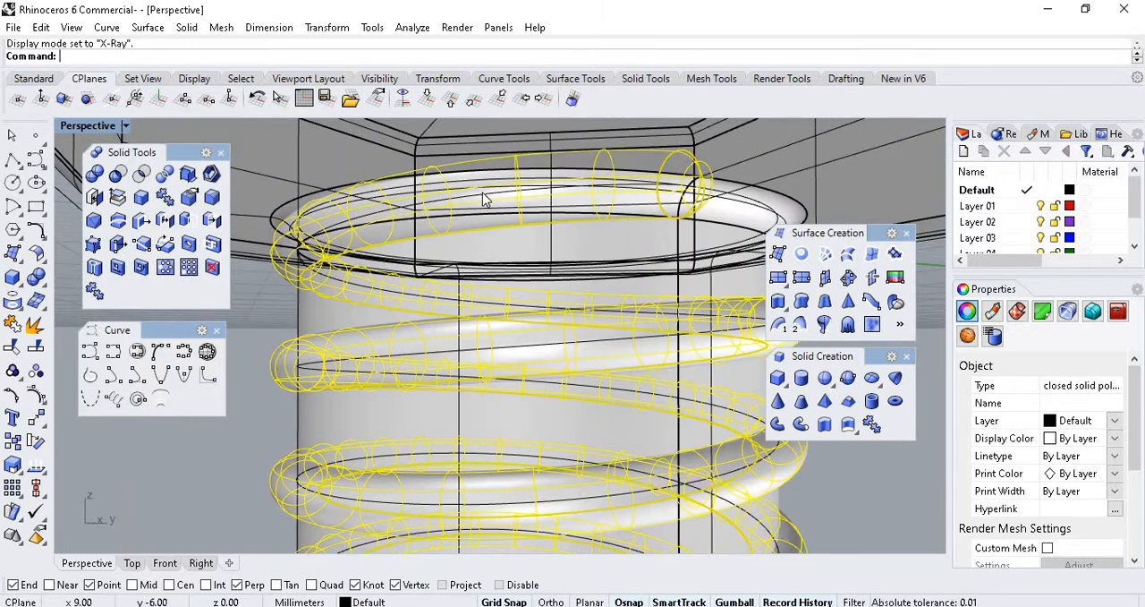
{"action": "left_click", "coordinate": [483, 199]}
{"action": "scroll", "coordinate": [562, 264], "scroll_direction": "down", "scroll_amount": 5}
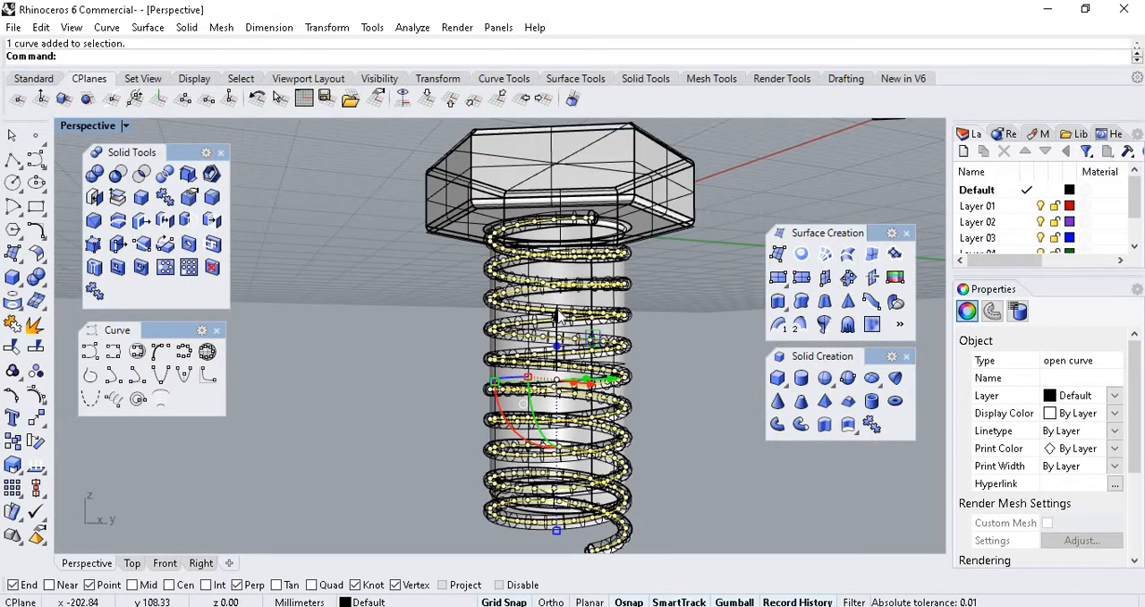
{"action": "left_click_drag", "start_coordinate": [557, 311], "coordinate": [557, 296]}
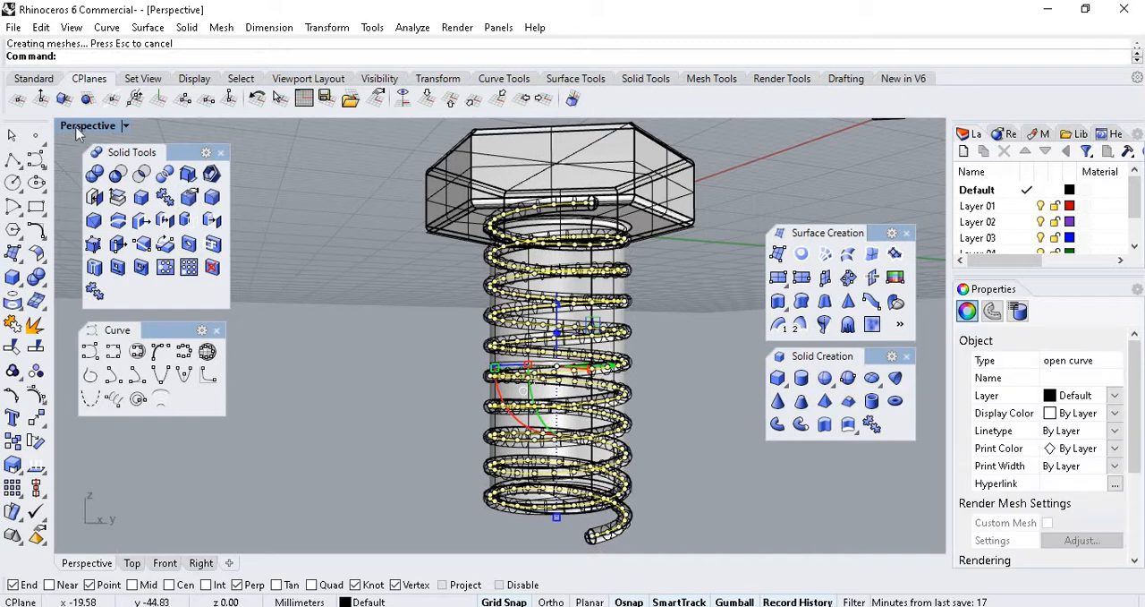
Deselect the helix, switch the Perspective view back to Shaded mode and inspect where the raised thread meets the bolt head.
{"action": "left_click", "coordinate": [125, 127]}
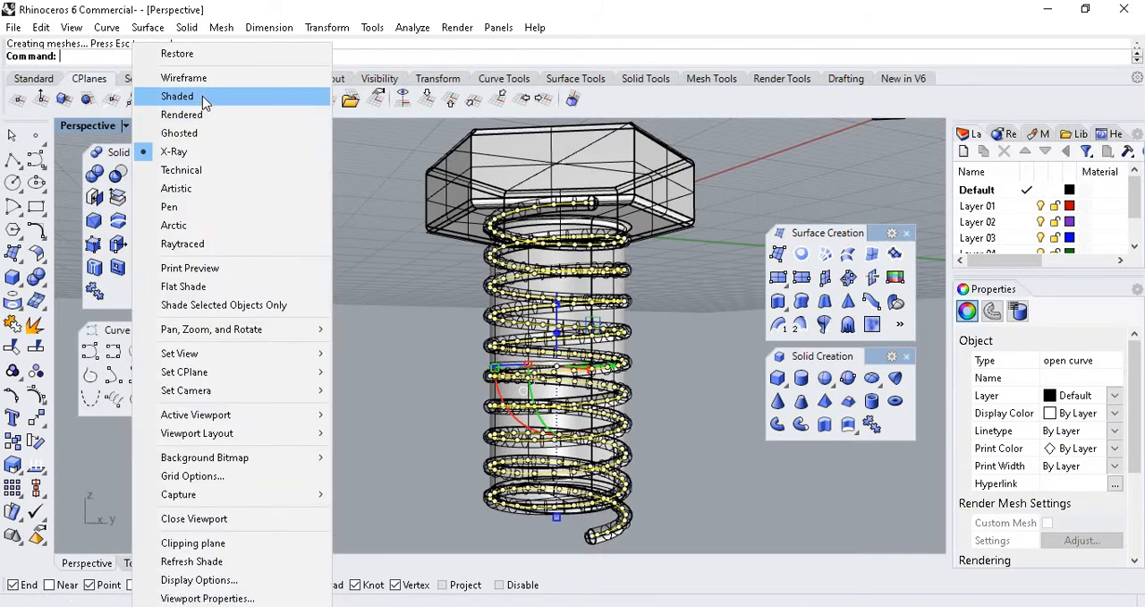
{"action": "left_click", "coordinate": [183, 95]}
{"action": "left_click", "coordinate": [709, 286]}
{"action": "scroll", "coordinate": [638, 220], "scroll_direction": "up", "scroll_amount": 8}
{"action": "right_click_drag", "start_coordinate": [665, 325], "coordinate": [466, 299]}
{"action": "scroll", "coordinate": [526, 213], "scroll_direction": "down", "scroll_amount": 2}
{"action": "right_click_drag", "start_coordinate": [652, 213], "coordinate": [493, 182]}
{"action": "scroll", "coordinate": [417, 199], "scroll_direction": "up", "scroll_amount": 8}
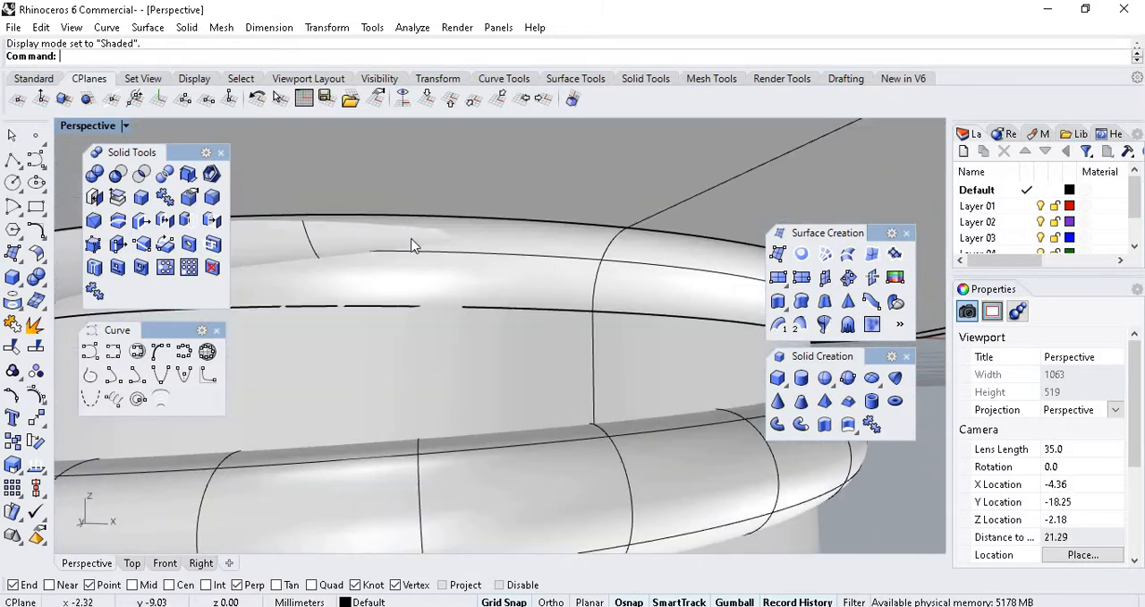
{"action": "scroll", "coordinate": [523, 226], "scroll_direction": "down", "scroll_amount": 20}
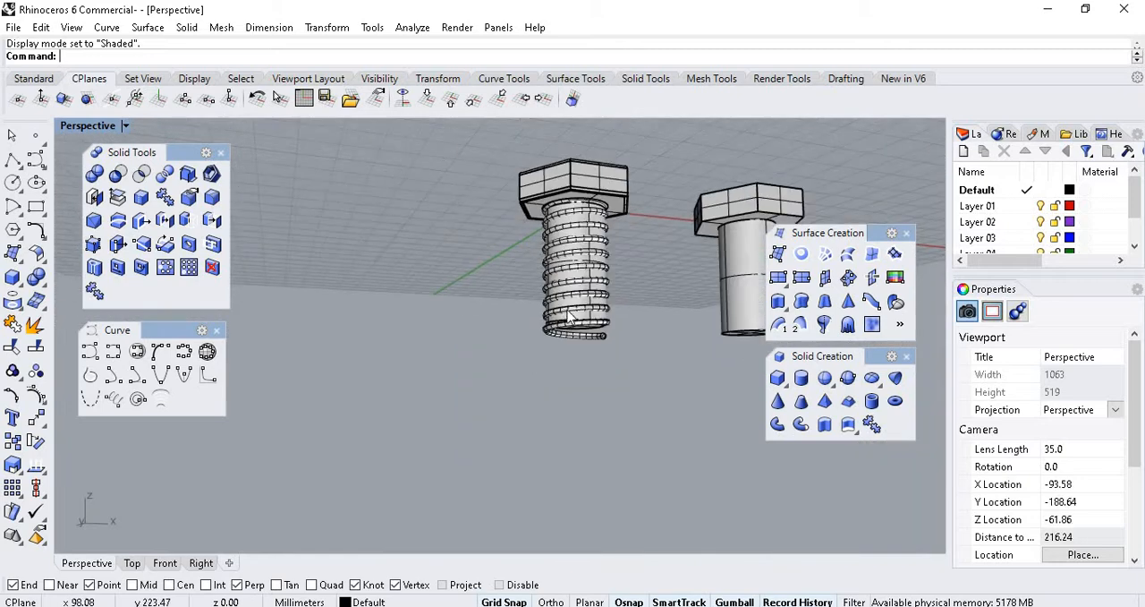
Examine the raised thread's overhanging last turn at the shank's lower end from several angles.
{"action": "scroll", "coordinate": [565, 312], "scroll_direction": "up", "scroll_amount": 6}
{"action": "right_click_drag", "start_coordinate": [726, 345], "coordinate": [861, 326]}
{"action": "scroll", "coordinate": [614, 358], "scroll_direction": "up", "scroll_amount": 10}
{"action": "right_click_drag", "start_coordinate": [516, 354], "coordinate": [452, 358]}
{"action": "scroll", "coordinate": [447, 356], "scroll_direction": "down", "scroll_amount": 10}
{"action": "scroll", "coordinate": [463, 333], "scroll_direction": "up", "scroll_amount": 10}
{"action": "scroll", "coordinate": [468, 313], "scroll_direction": "down", "scroll_amount": 8}
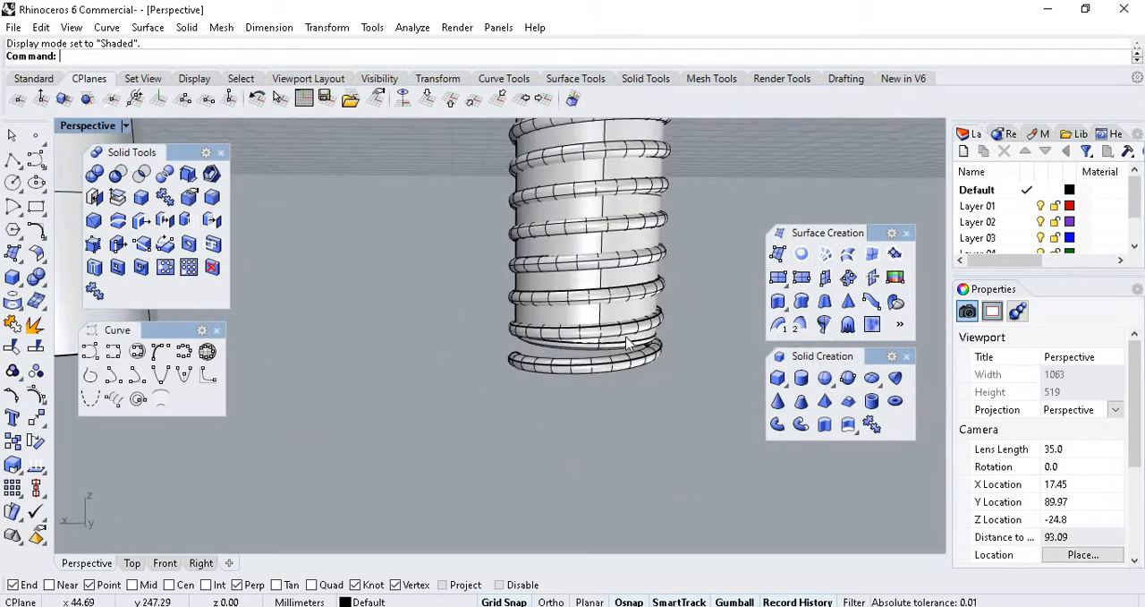
{"action": "scroll", "coordinate": [614, 324], "scroll_direction": "up", "scroll_amount": 8}
{"action": "right_click_drag", "start_coordinate": [614, 323], "coordinate": [548, 361]}
{"action": "scroll", "coordinate": [549, 361], "scroll_direction": "down", "scroll_amount": 5}
{"action": "scroll", "coordinate": [569, 358], "scroll_direction": "up", "scroll_amount": 5}
{"action": "scroll", "coordinate": [569, 357], "scroll_direction": "down", "scroll_amount": 5}
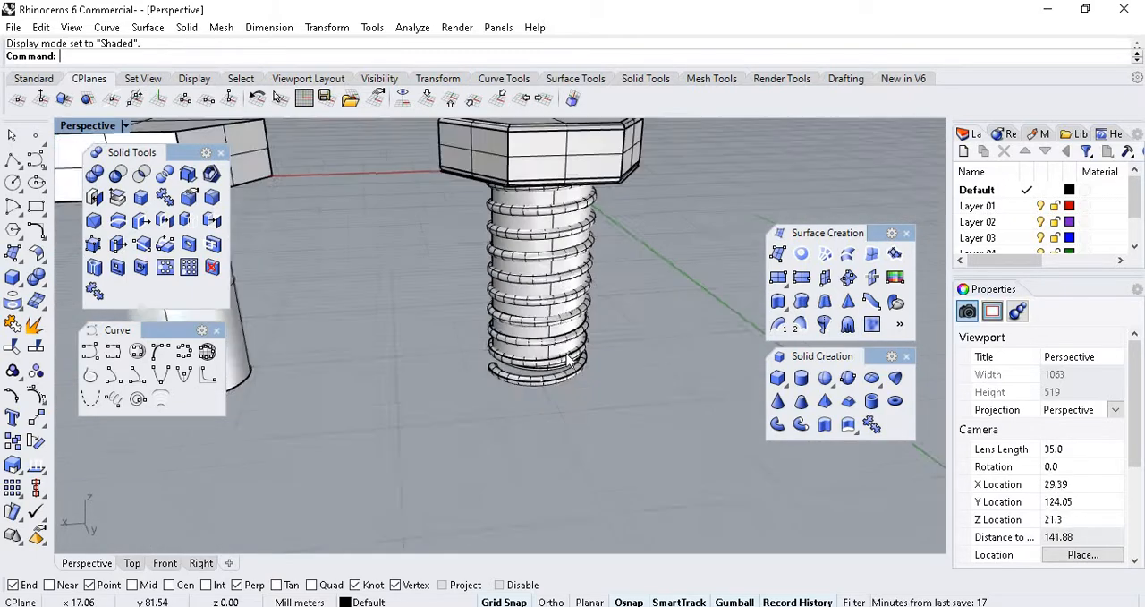
Create a four-sided surface from corner points on the construction plane in front of the threaded bolt.
{"action": "scroll", "coordinate": [569, 358], "scroll_direction": "down", "scroll_amount": 5}
{"action": "left_click", "coordinate": [12, 255]}
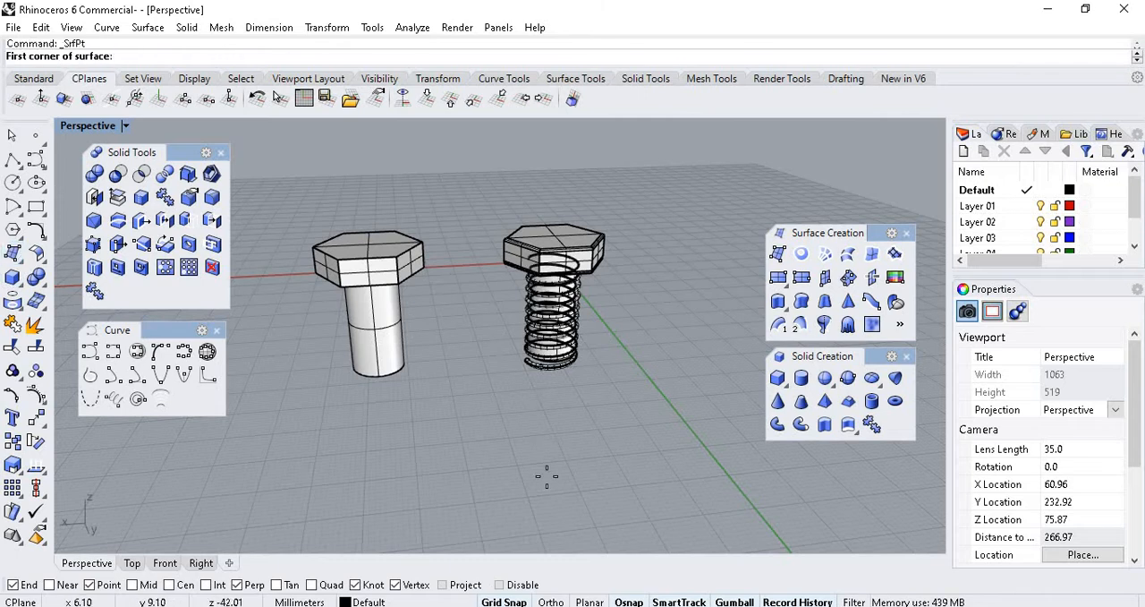
{"action": "left_click", "coordinate": [530, 489]}
{"action": "left_click", "coordinate": [506, 422]}
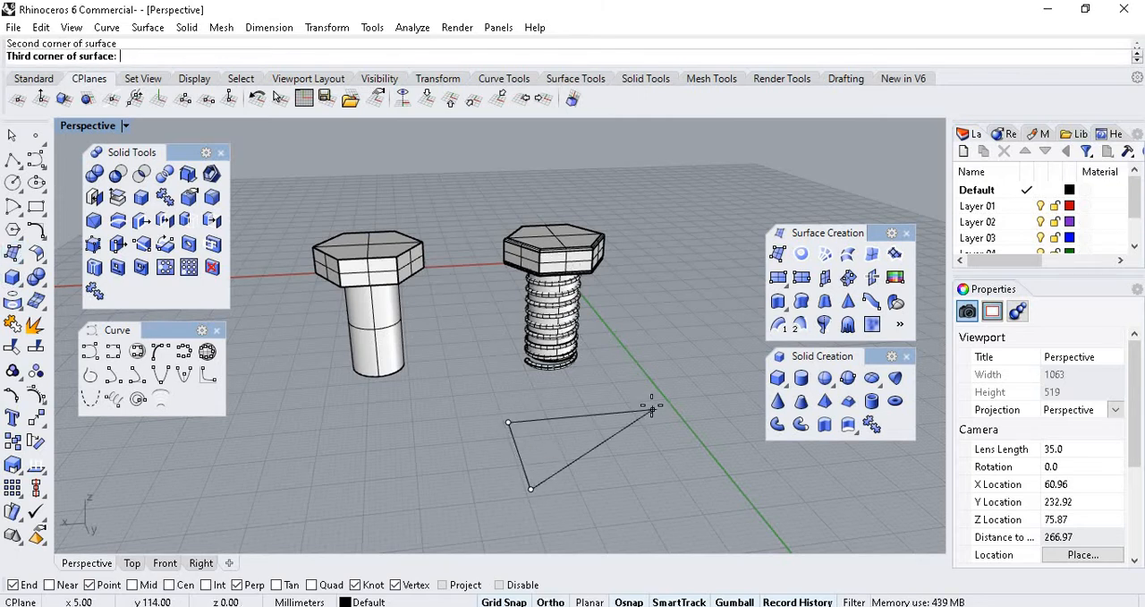
{"action": "left_click", "coordinate": [653, 408]}
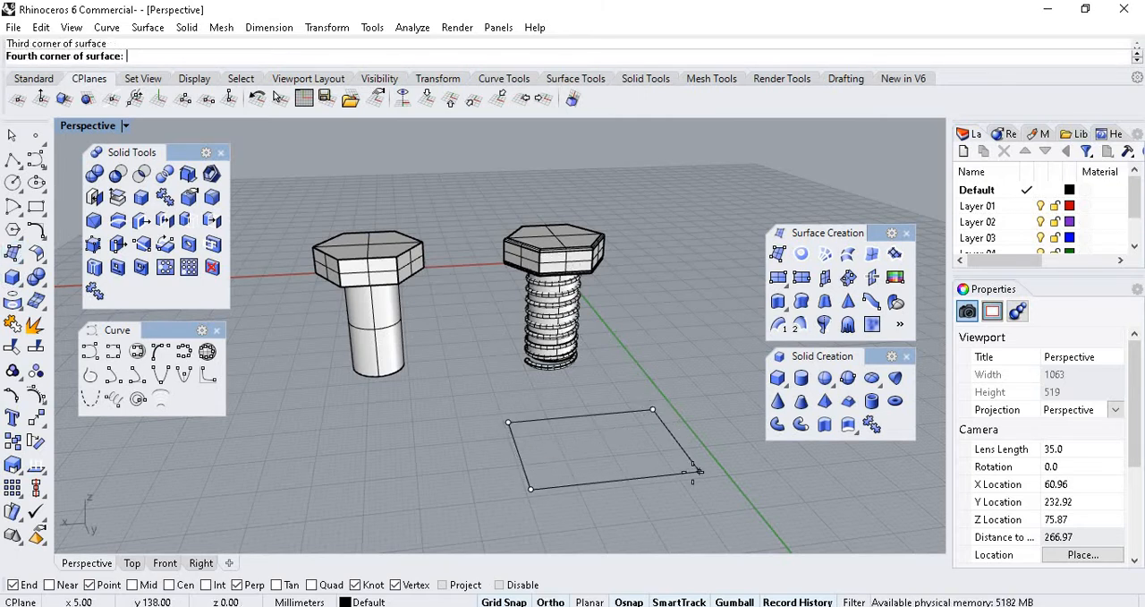
{"action": "left_click", "coordinate": [693, 471]}
Select the new surface and move it to the lower part of the threaded shank.
{"action": "left_click", "coordinate": [616, 441]}
{"action": "scroll", "coordinate": [598, 424], "scroll_direction": "up", "scroll_amount": 3}
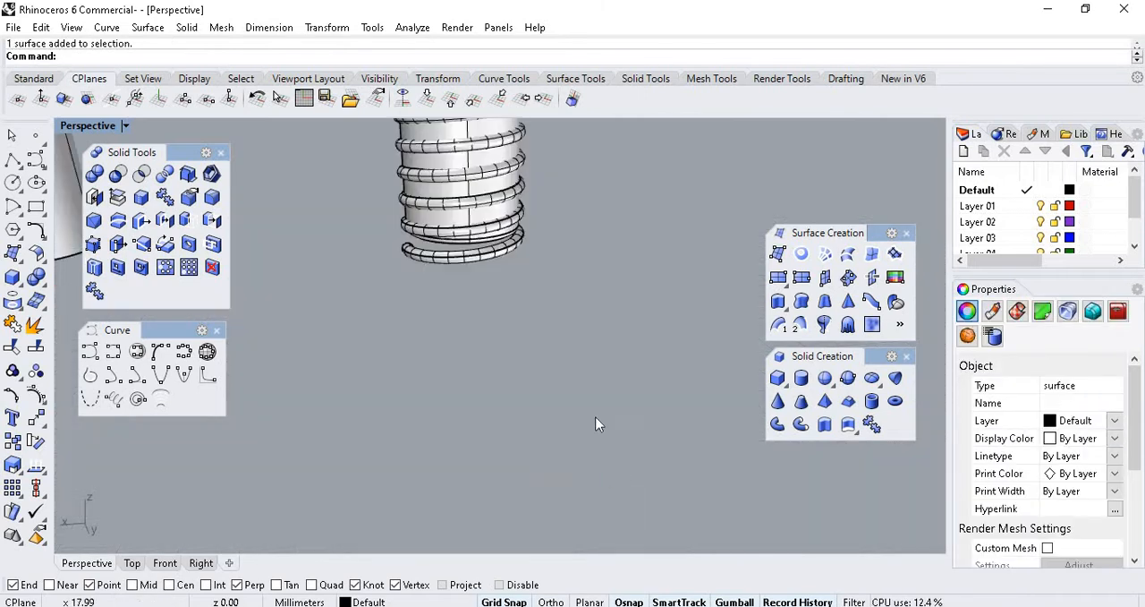
{"action": "scroll", "coordinate": [598, 424], "scroll_direction": "down", "scroll_amount": 3}
{"action": "mouse_move", "coordinate": [568, 388]}
{"action": "left_mouse_down"}
{"action": "mouse_move", "coordinate": [539, 348]}
{"action": "mouse_move", "coordinate": [577, 392]}
{"action": "left_mouse_up"}
{"action": "scroll", "coordinate": [591, 313], "scroll_direction": "up", "scroll_amount": 5}
{"action": "scroll", "coordinate": [592, 316], "scroll_direction": "down", "scroll_amount": 3}
{"action": "right_click_drag", "start_coordinate": [627, 365], "coordinate": [448, 380]}
{"action": "scroll", "coordinate": [464, 324], "scroll_direction": "down", "scroll_amount": 7}
{"action": "left_click_drag", "start_coordinate": [436, 349], "coordinate": [583, 361]}
{"action": "scroll", "coordinate": [583, 361], "scroll_direction": "up", "scroll_amount": 3}
{"action": "scroll", "coordinate": [546, 365], "scroll_direction": "up", "scroll_amount": 7}
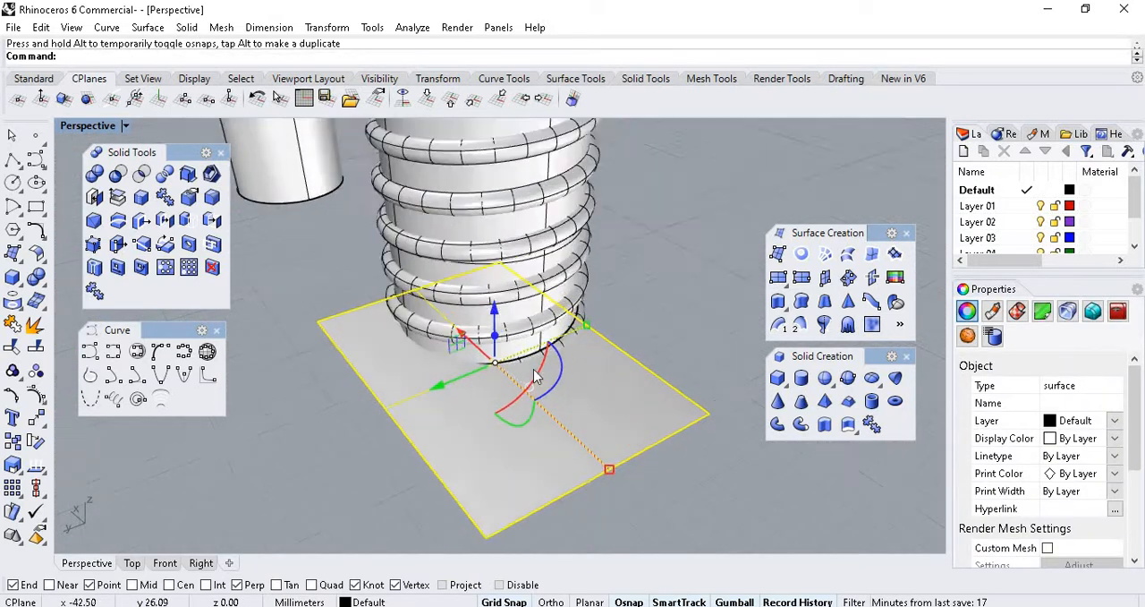
Reposition the surface horizontally beneath the shank so it lies level with the shank's bottom face and crosses the thread's last turn.
{"action": "right_click_drag", "start_coordinate": [602, 349], "coordinate": [597, 323]}
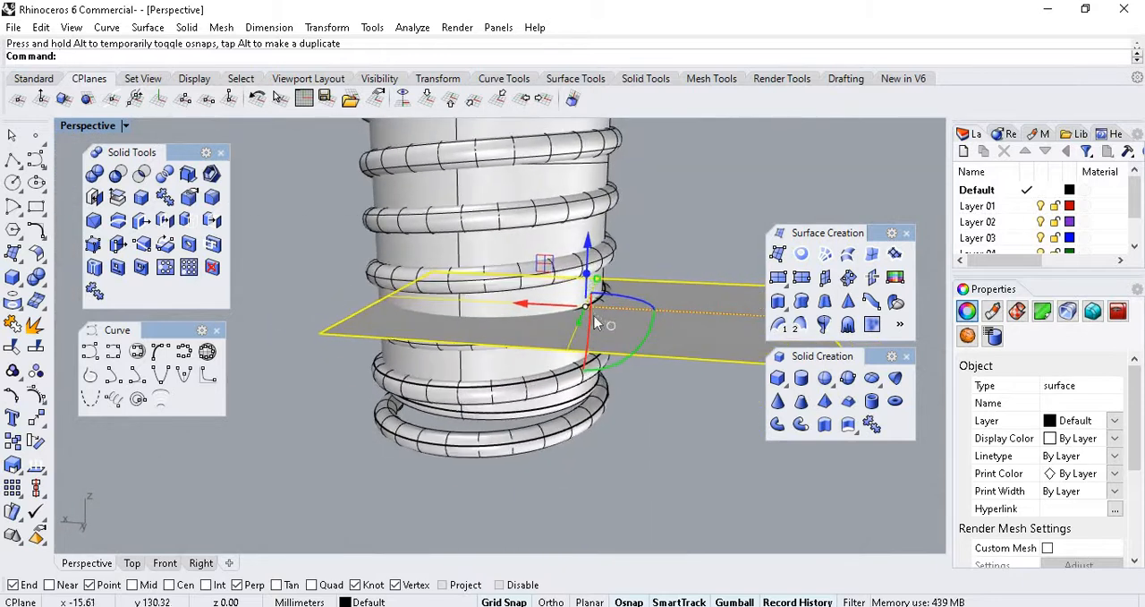
{"action": "left_click_drag", "start_coordinate": [586, 313], "coordinate": [230, 597]}
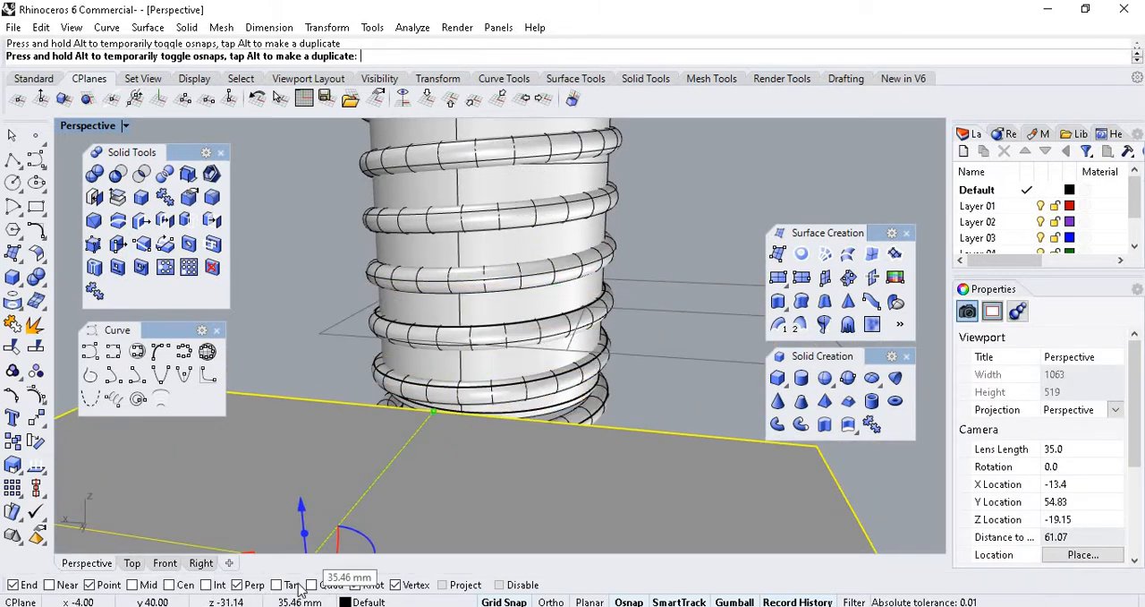
{"action": "left_click_drag", "start_coordinate": [498, 480], "coordinate": [490, 328]}
{"action": "right_click_drag", "start_coordinate": [671, 314], "coordinate": [696, 256]}
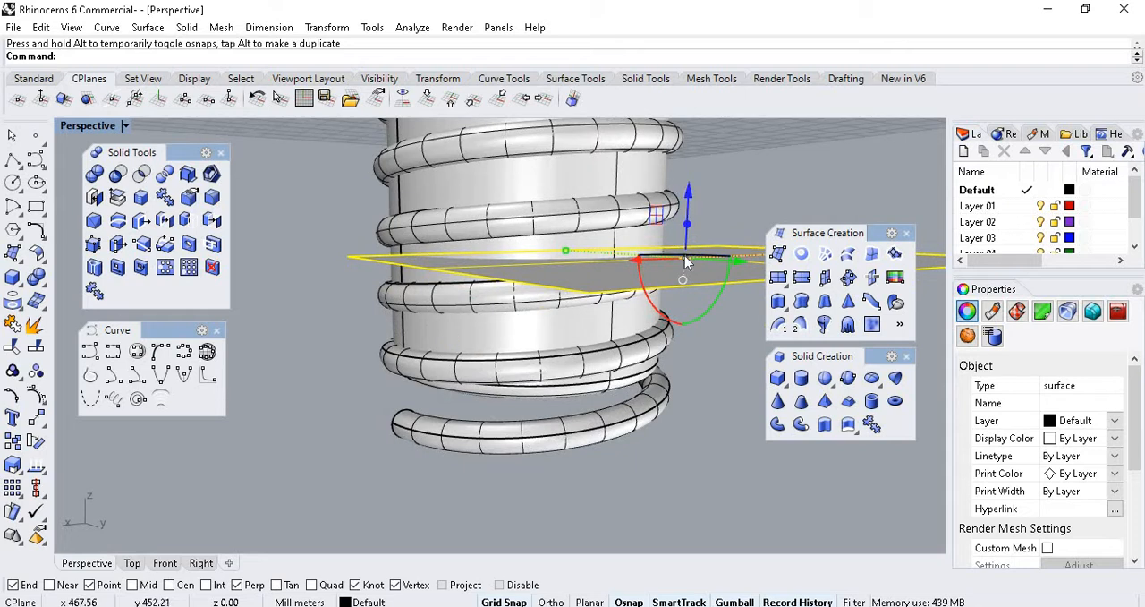
{"action": "left_click_drag", "start_coordinate": [685, 261], "coordinate": [602, 390]}
{"action": "right_click_drag", "start_coordinate": [519, 381], "coordinate": [641, 324]}
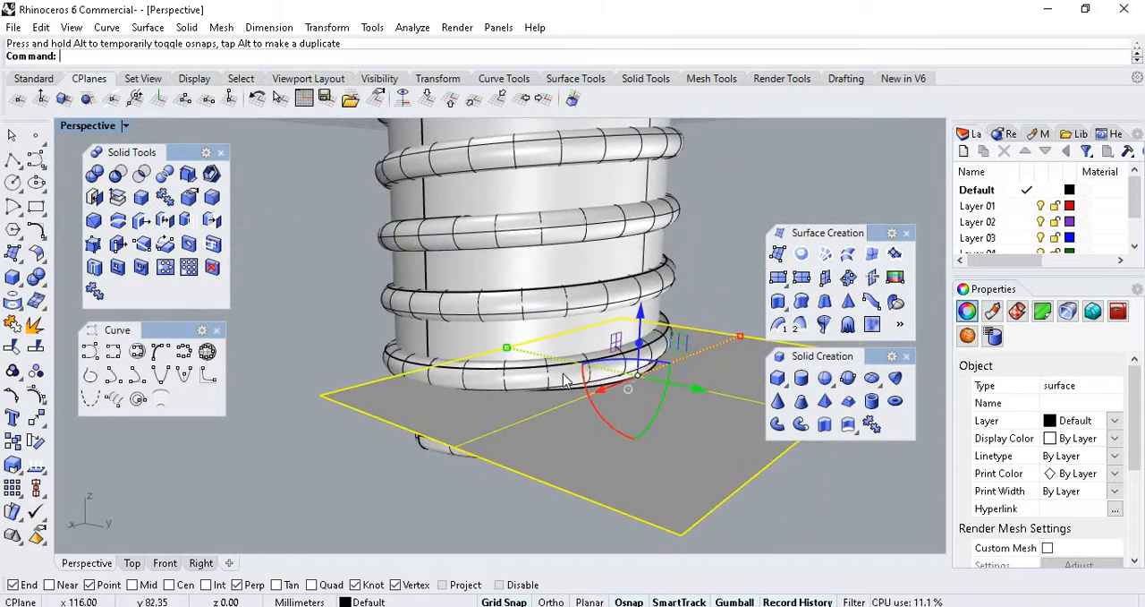
{"action": "right_click_drag", "start_coordinate": [563, 380], "coordinate": [673, 412]}
{"action": "left_click_drag", "start_coordinate": [653, 387], "coordinate": [407, 331]}
Enlarge the surface with gumball scaling so it extends well past the shank on both sides, and check where it crosses the thread.
{"action": "right_click_drag", "start_coordinate": [621, 409], "coordinate": [667, 382]}
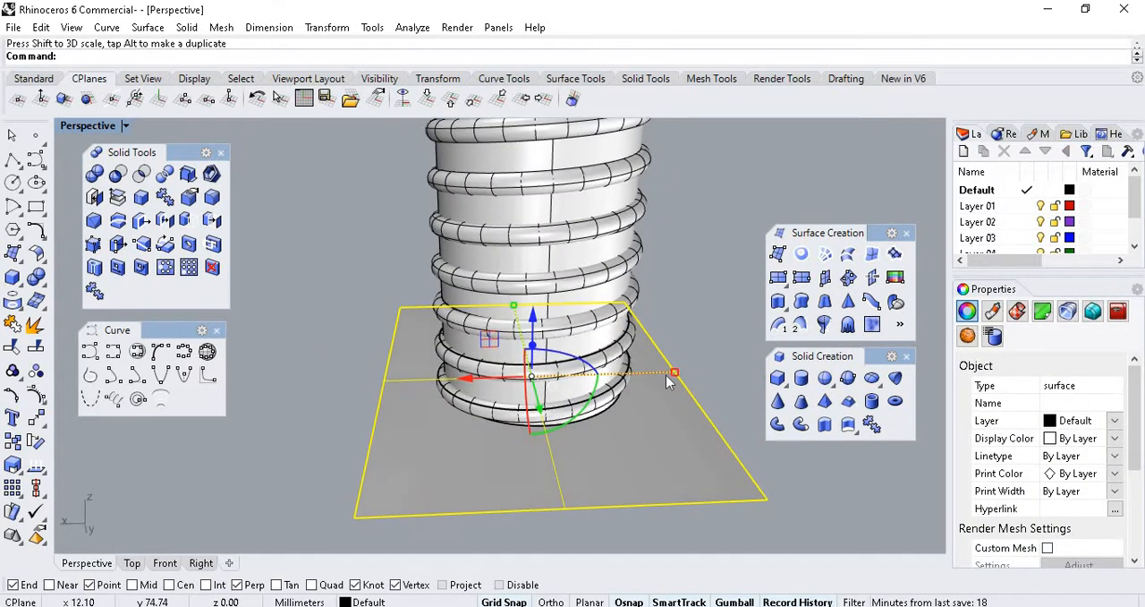
{"action": "left_click_drag", "start_coordinate": [678, 379], "coordinate": [709, 370]}
{"action": "left_click", "coordinate": [629, 272]}
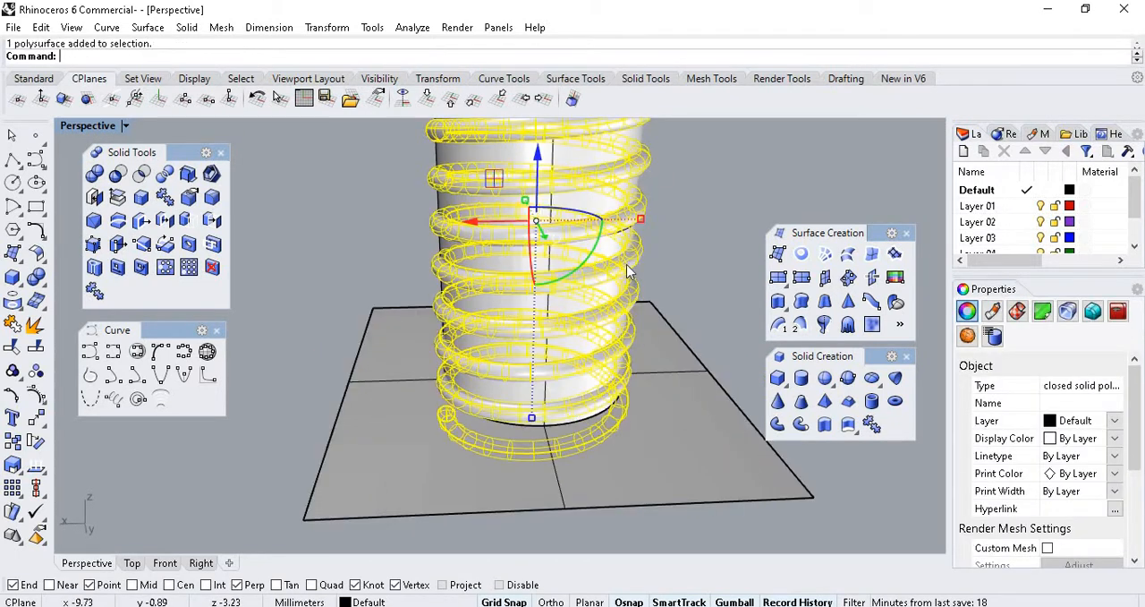
{"action": "left_click", "coordinate": [671, 255]}
{"action": "scroll", "coordinate": [617, 347], "scroll_direction": "down", "scroll_amount": 10}
{"action": "scroll", "coordinate": [632, 369], "scroll_direction": "up", "scroll_amount": 10}
{"action": "right_click_drag", "start_coordinate": [601, 394], "coordinate": [324, 380]}
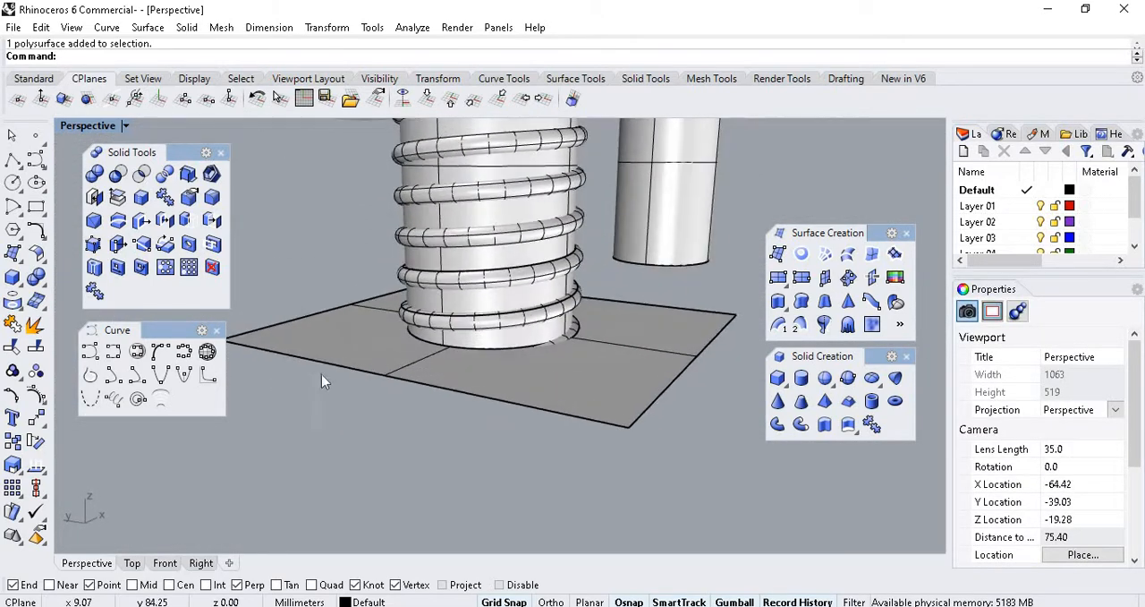
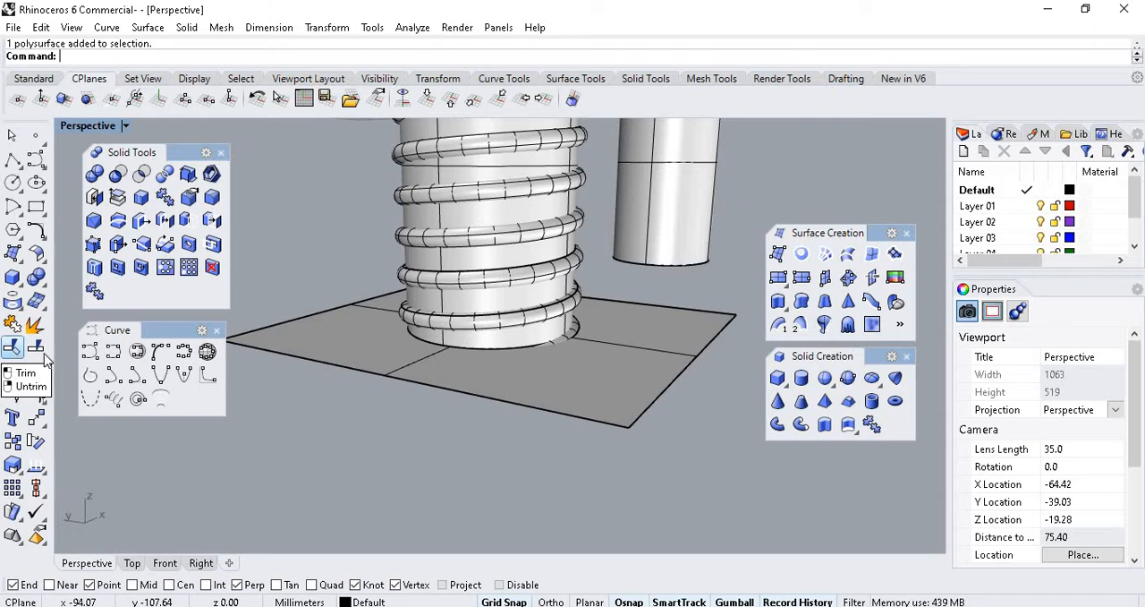
Split the helical thread pipe using the flat surface beneath the shank as the cutting object.
{"action": "scroll", "coordinate": [577, 340], "scroll_direction": "up", "scroll_amount": 2}
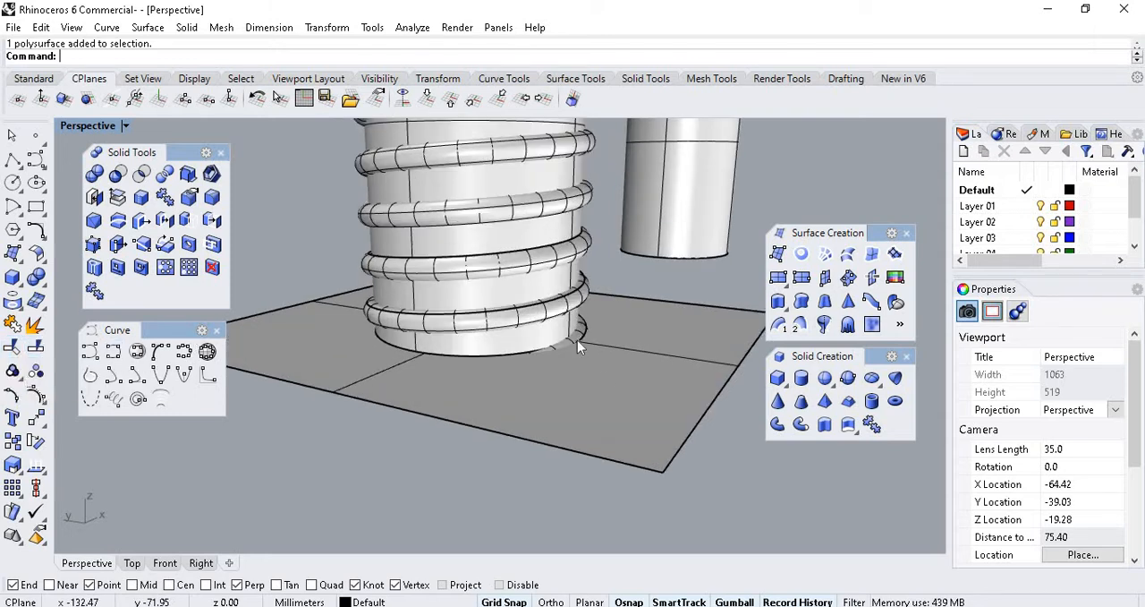
{"action": "right_click_drag", "start_coordinate": [577, 338], "coordinate": [358, 347]}
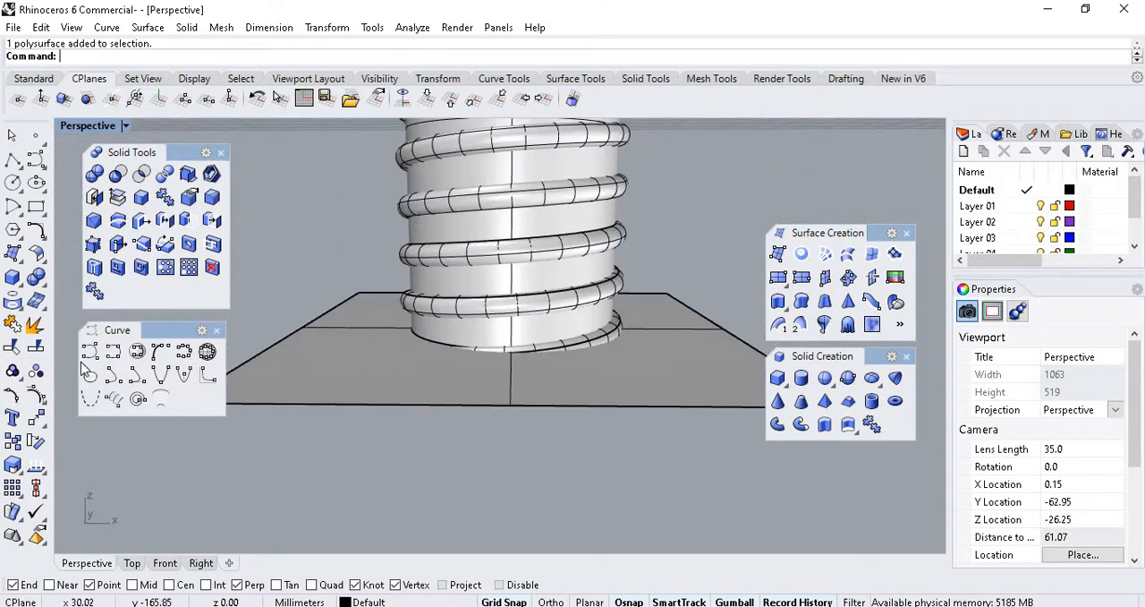
{"action": "left_click", "coordinate": [34, 349]}
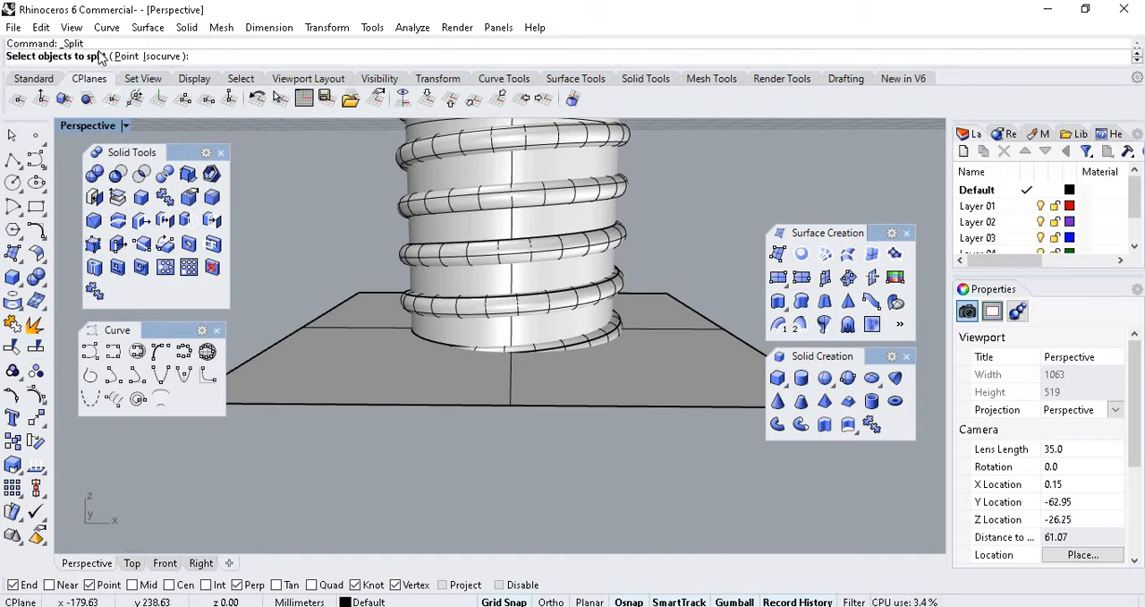
{"action": "right_click_drag", "start_coordinate": [437, 223], "coordinate": [604, 279]}
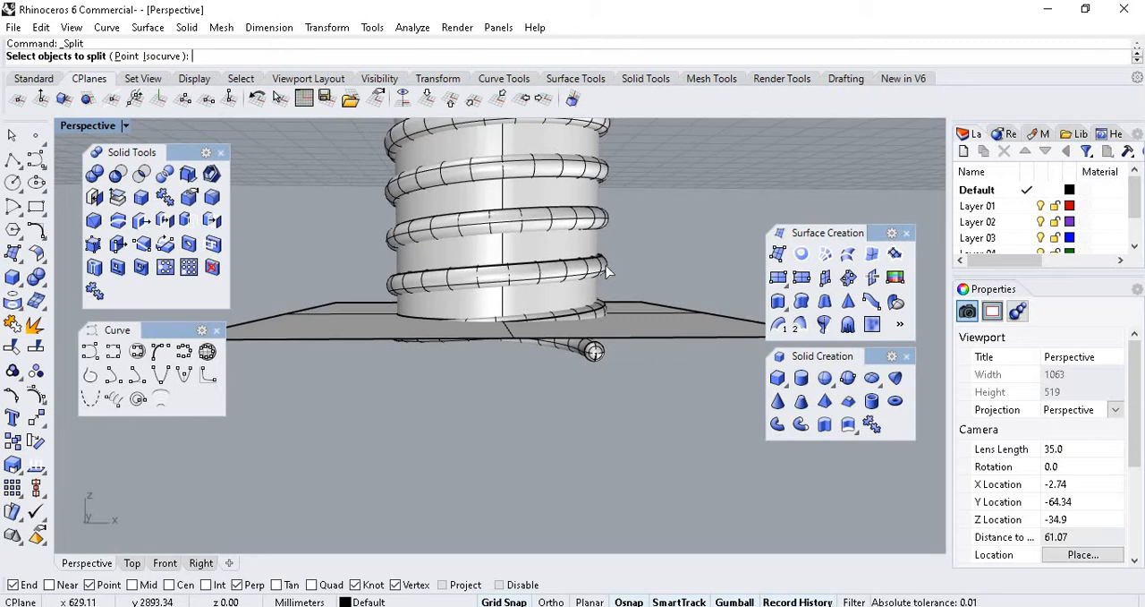
{"action": "left_click", "coordinate": [606, 271]}
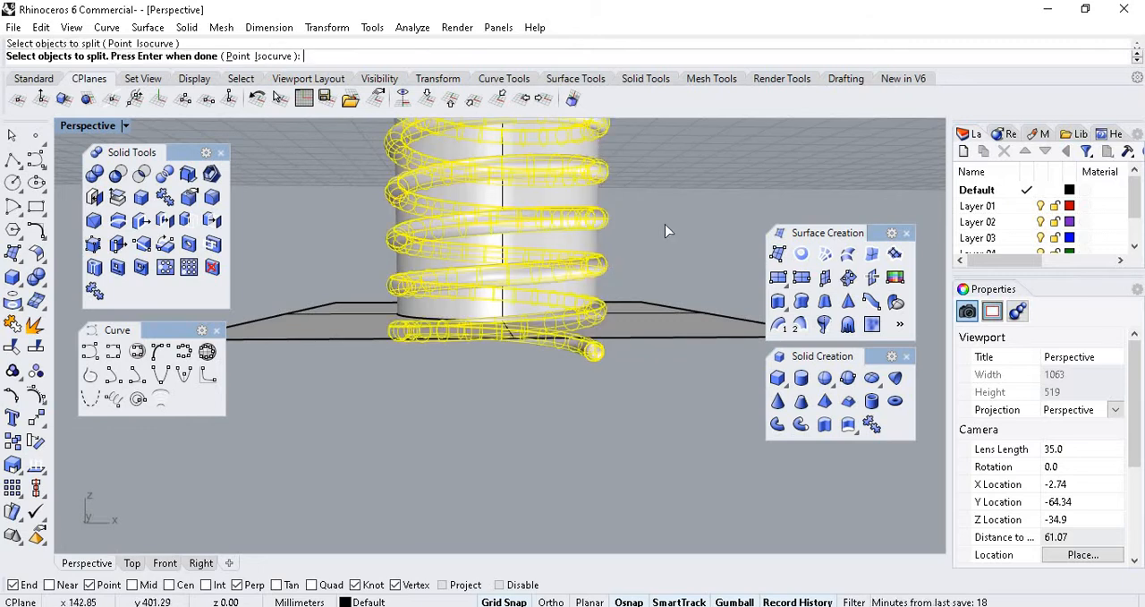
{"action": "key", "text": "Return"}
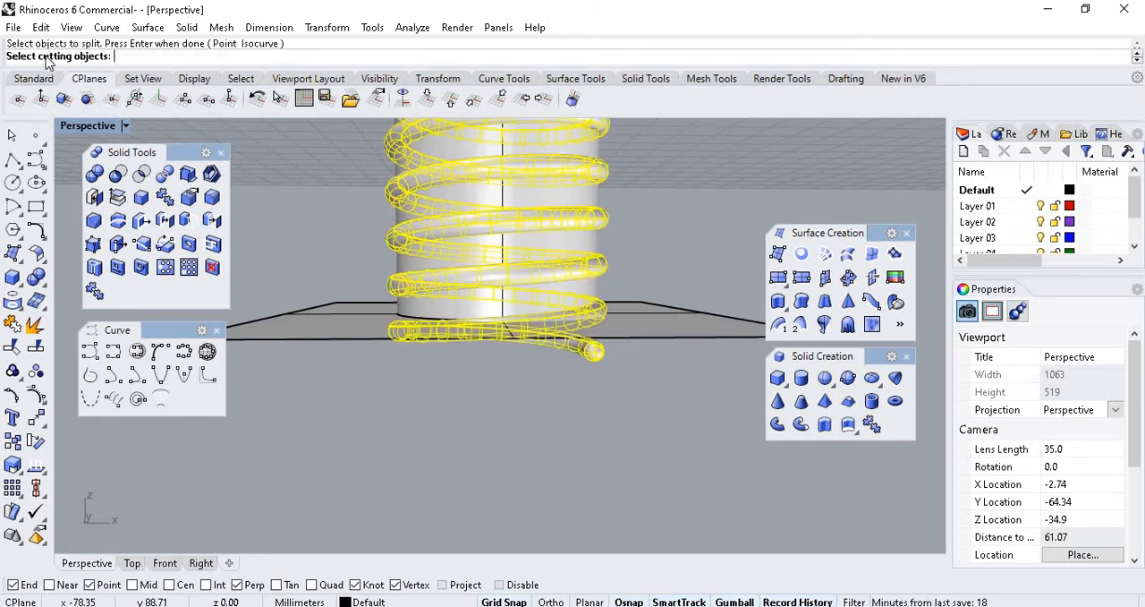
{"action": "left_click", "coordinate": [659, 330]}
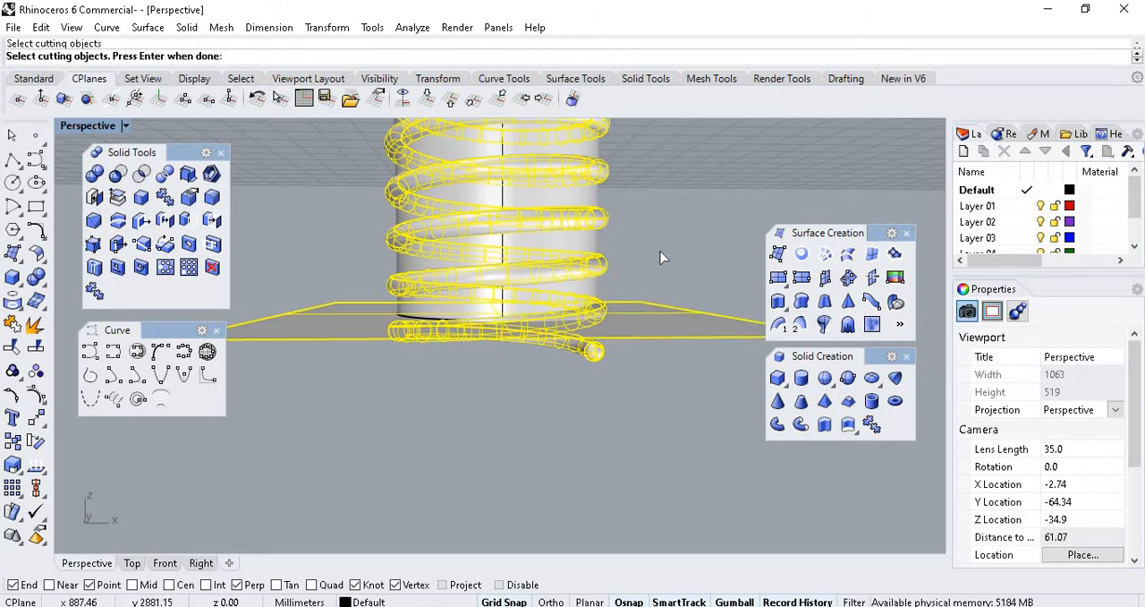
{"action": "key", "text": "Return"}
Delete the cut-off piece of thread below the shank and the flat cutting surface.
{"action": "right_click_drag", "start_coordinate": [645, 406], "coordinate": [614, 358]}
{"action": "left_click", "coordinate": [614, 358]}
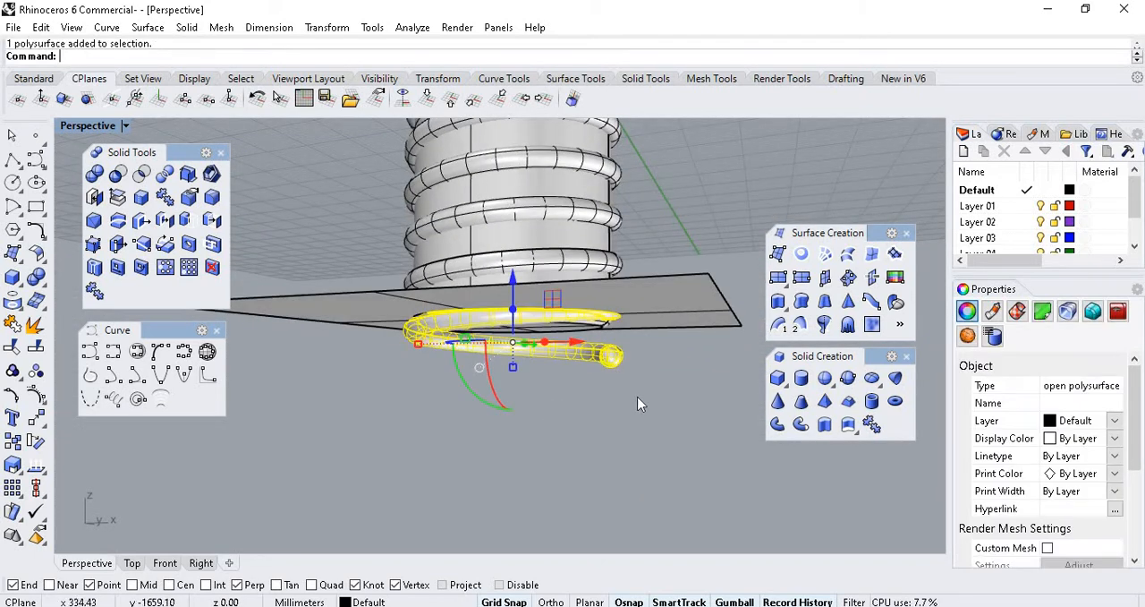
{"action": "left_click", "coordinate": [640, 403]}
{"action": "left_click", "coordinate": [664, 313]}
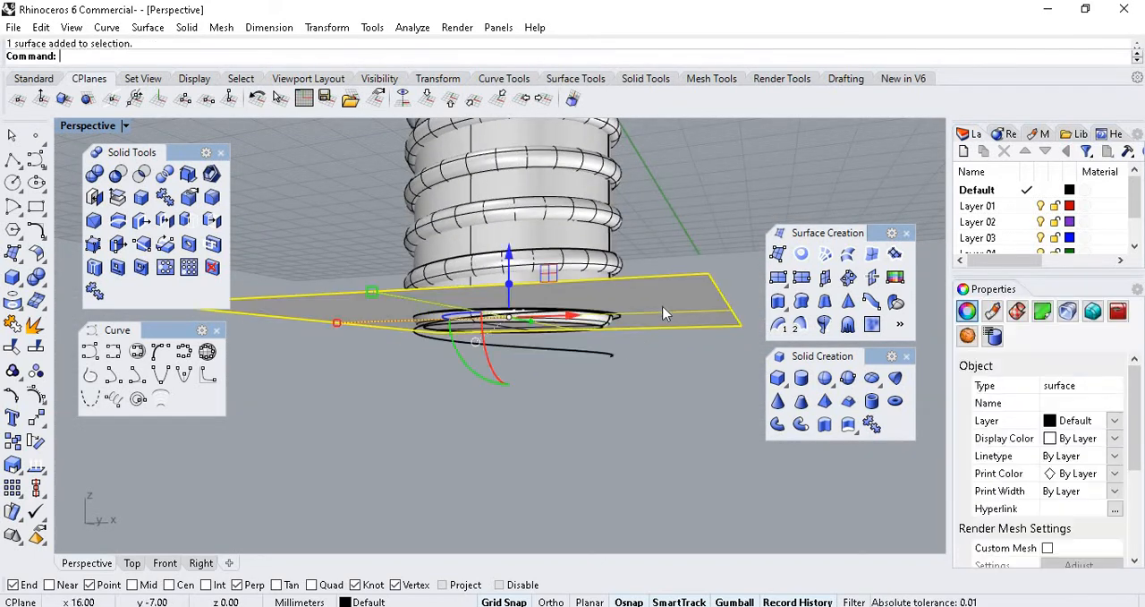
{"action": "key", "text": "Delete"}
{"action": "left_click", "coordinate": [607, 356]}
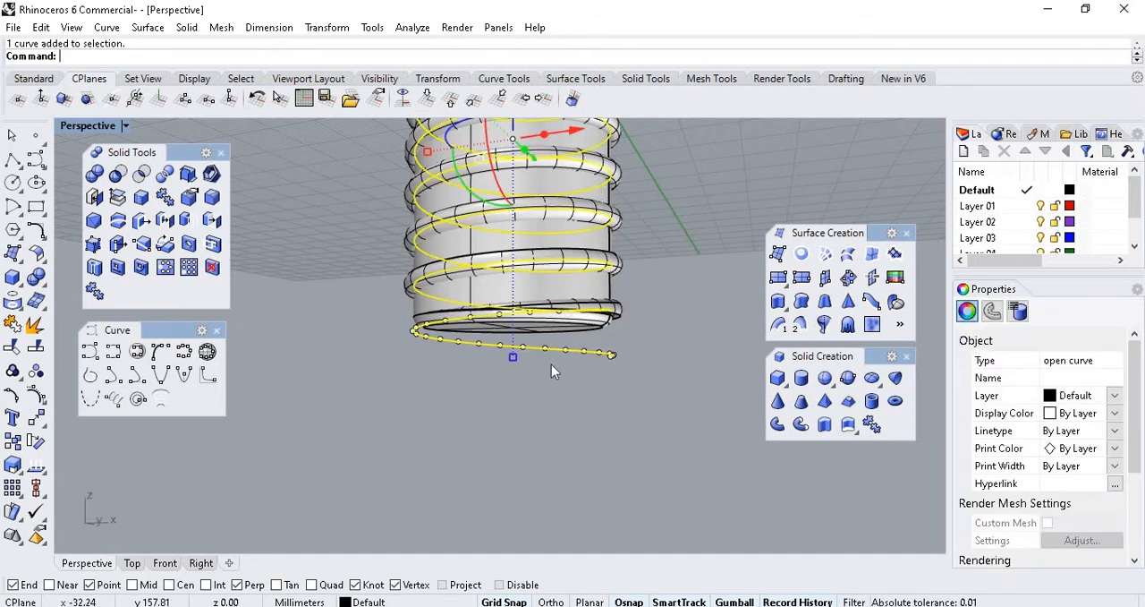
{"action": "right_click_drag", "start_coordinate": [465, 464], "coordinate": [548, 447]}
{"action": "key", "text": "Escape"}
Examine the trimmed thread from below, around the shank's bottom edge, to see where its cut end is open.
{"action": "scroll", "coordinate": [569, 326], "scroll_direction": "up", "scroll_amount": 6}
{"action": "right_click_drag", "start_coordinate": [620, 442], "coordinate": [685, 292]}
{"action": "scroll", "coordinate": [649, 310], "scroll_direction": "up", "scroll_amount": 6}
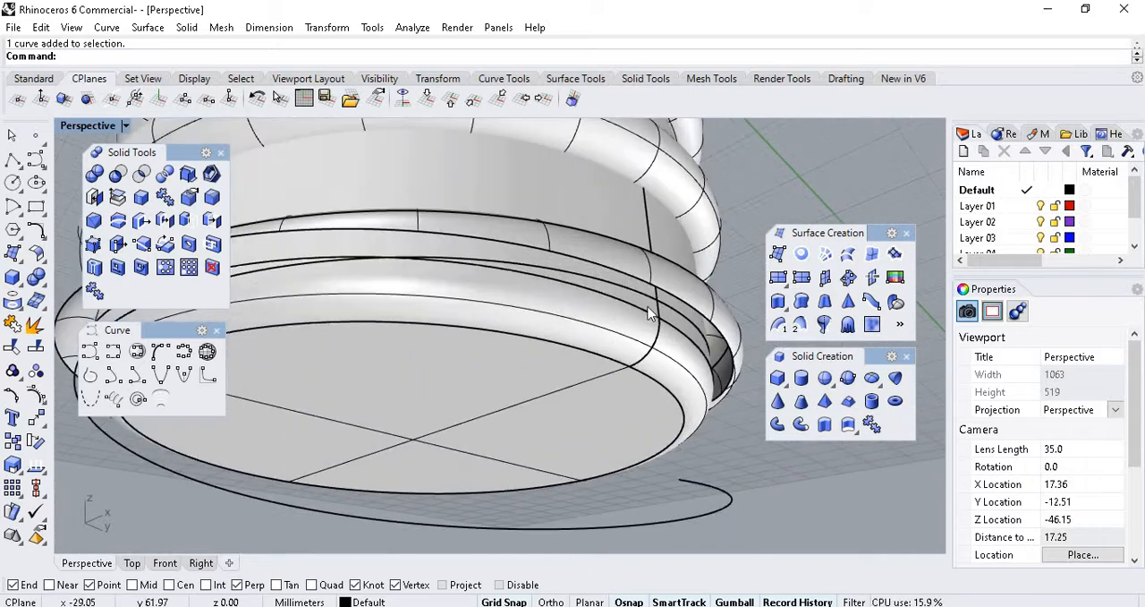
{"action": "scroll", "coordinate": [653, 313], "scroll_direction": "down", "scroll_amount": 6}
{"action": "scroll", "coordinate": [707, 347], "scroll_direction": "up", "scroll_amount": 8}
{"action": "right_click_drag", "start_coordinate": [707, 347], "coordinate": [652, 225]}
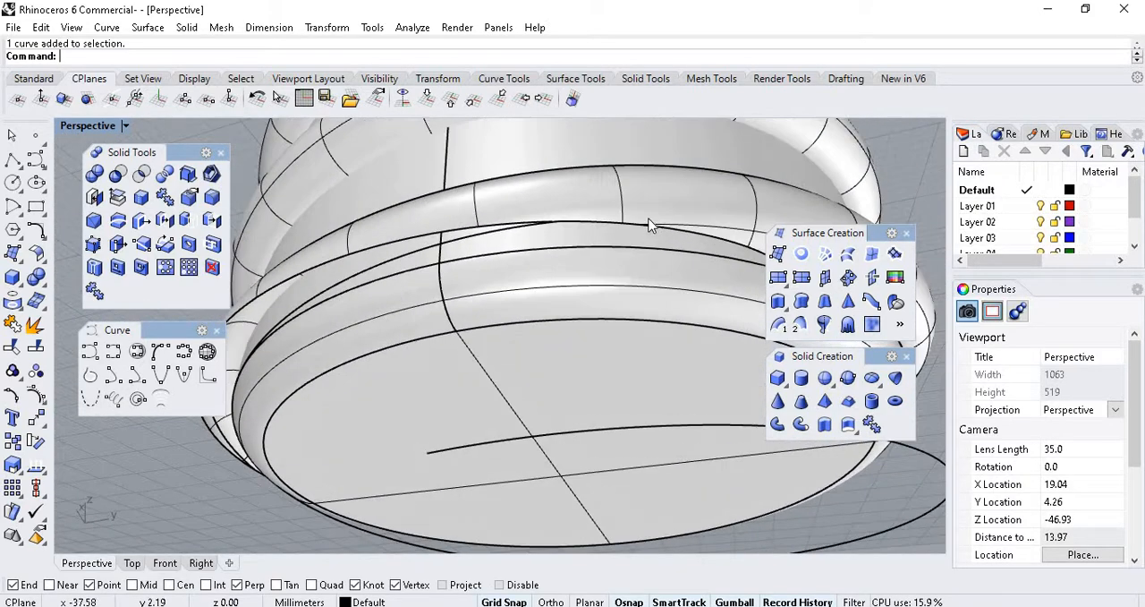
{"action": "left_click", "coordinate": [658, 215]}
{"action": "scroll", "coordinate": [627, 279], "scroll_direction": "down", "scroll_amount": 6}
{"action": "left_click", "coordinate": [311, 379]}
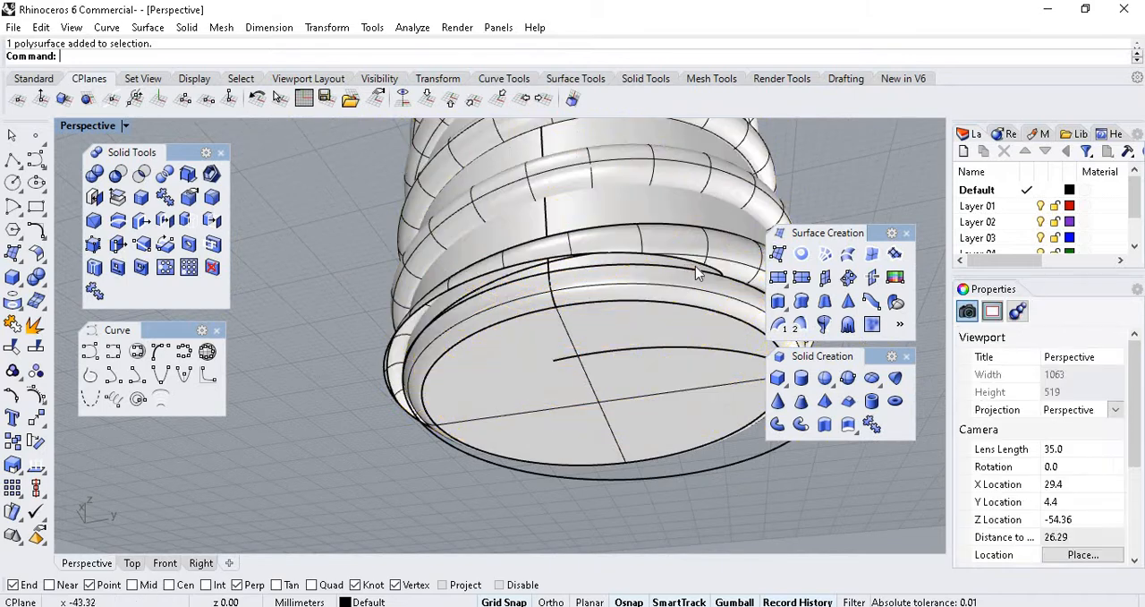
{"action": "scroll", "coordinate": [716, 267], "scroll_direction": "up", "scroll_amount": 4}
{"action": "right_click_drag", "start_coordinate": [344, 324], "coordinate": [666, 337]}
{"action": "scroll", "coordinate": [678, 408], "scroll_direction": "down", "scroll_amount": 6}
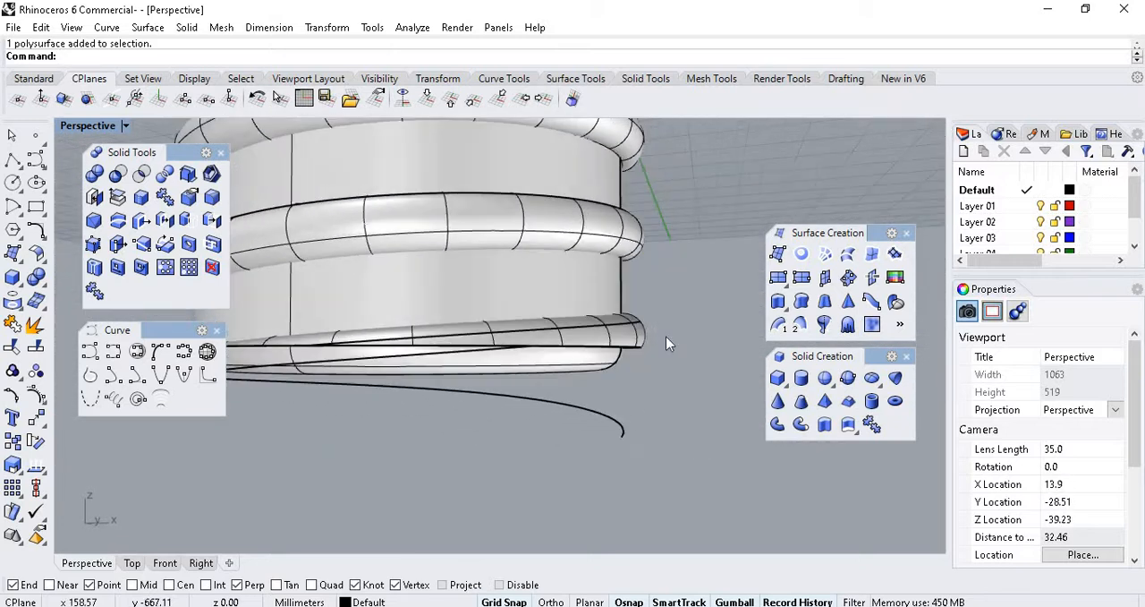
Cap the open cut end of the trimmed thread to make it a closed solid.
{"action": "left_click", "coordinate": [623, 332]}
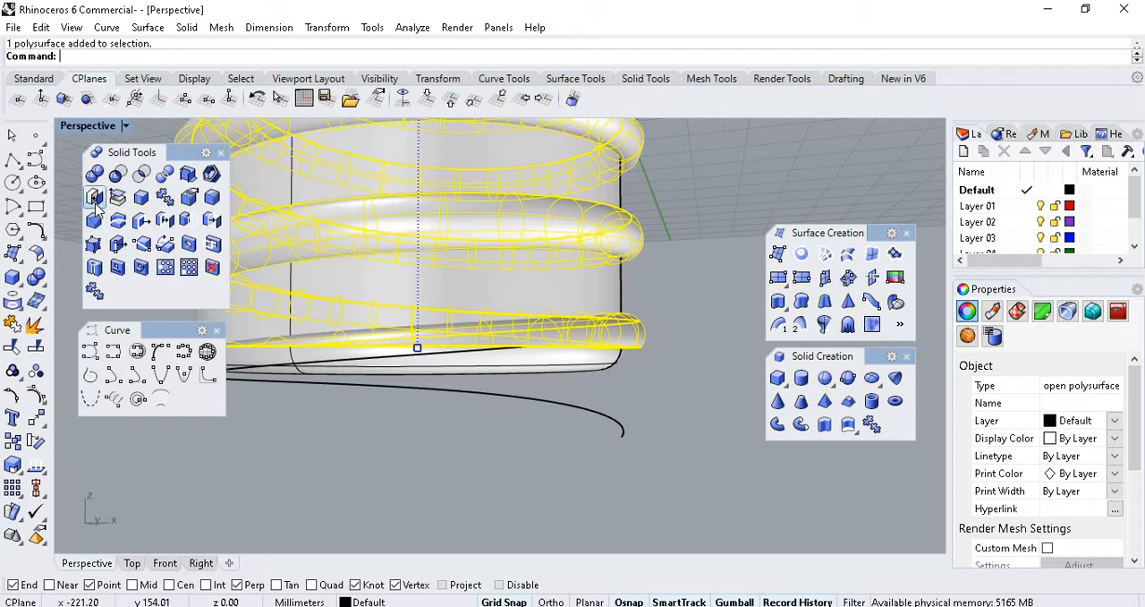
{"action": "scroll", "coordinate": [402, 421], "scroll_direction": "down", "scroll_amount": 6}
{"action": "right_click_drag", "start_coordinate": [524, 335], "coordinate": [579, 278]}
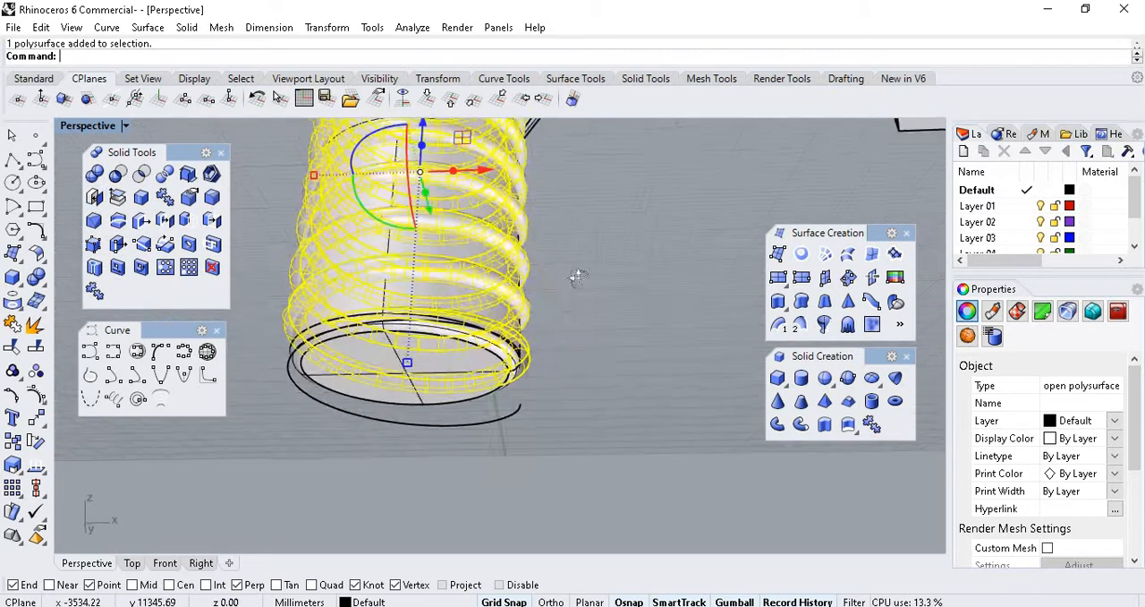
{"action": "scroll", "coordinate": [588, 358], "scroll_direction": "up", "scroll_amount": 8}
{"action": "left_click", "coordinate": [603, 352]}
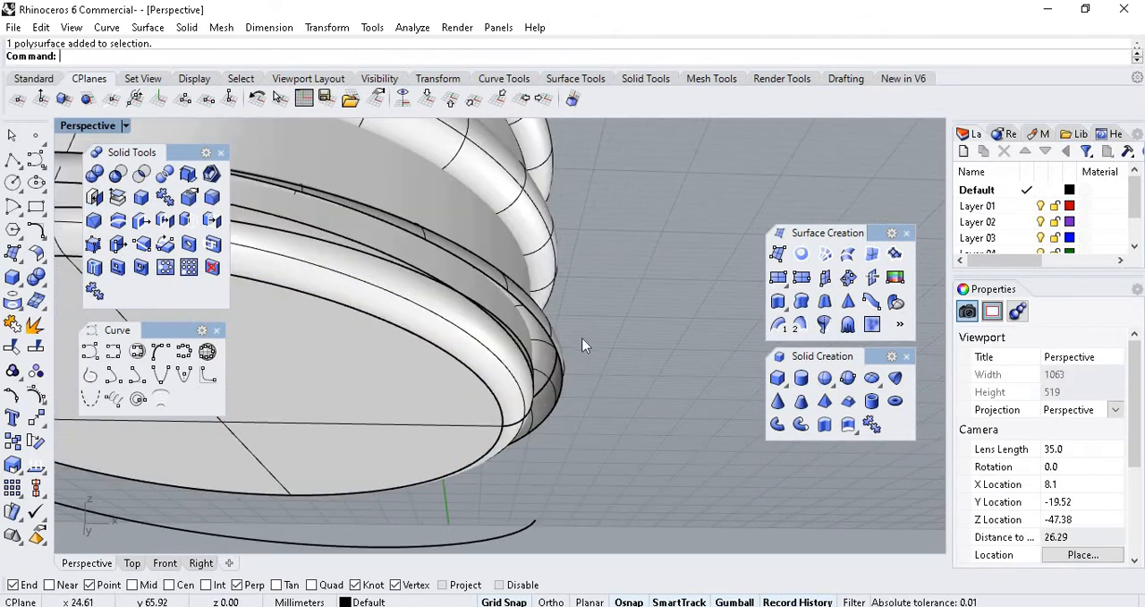
{"action": "left_click", "coordinate": [551, 353]}
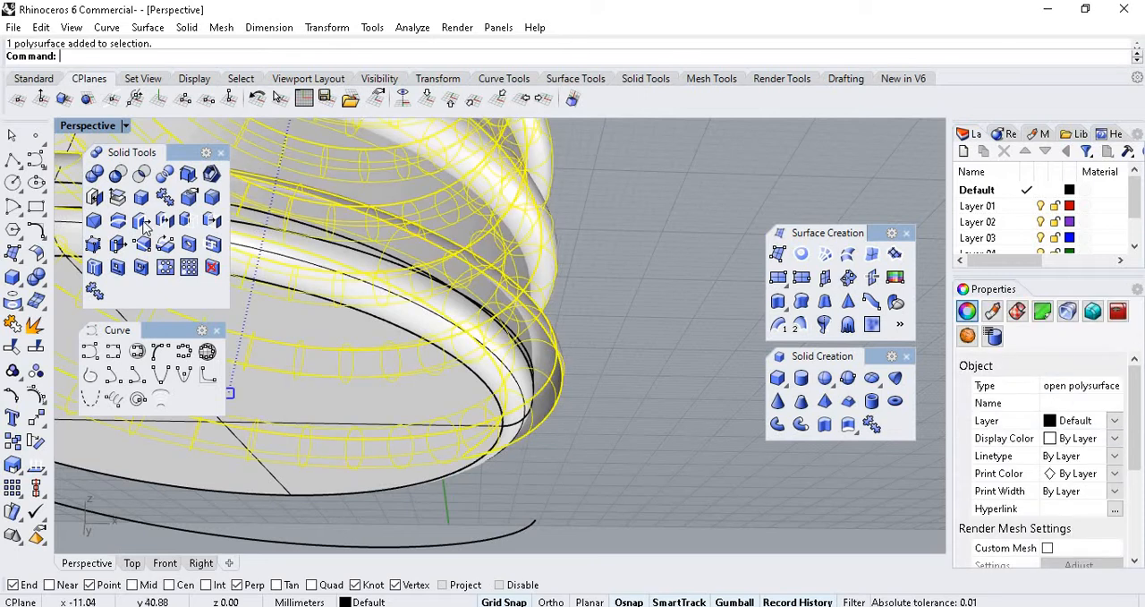
{"action": "left_click", "coordinate": [94, 199]}
{"action": "left_click", "coordinate": [612, 381]}
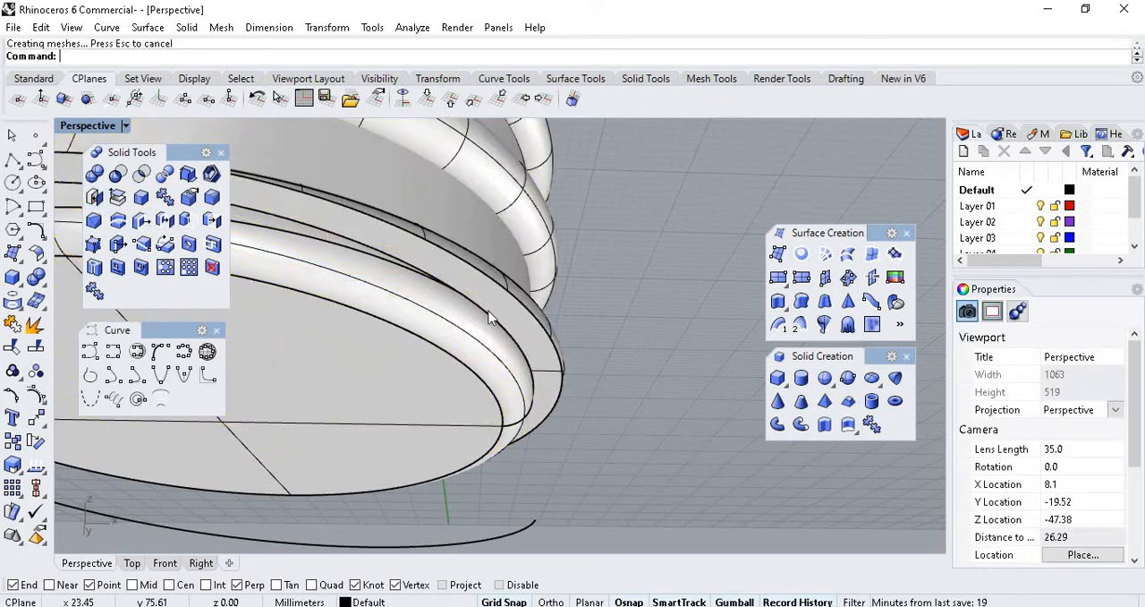
Select the bolt body with its thread and copy both along the X axis to beyond the plain bolt.
{"action": "scroll", "coordinate": [339, 242], "scroll_direction": "down", "scroll_amount": 3}
{"action": "scroll", "coordinate": [578, 287], "scroll_direction": "down", "scroll_amount": 8}
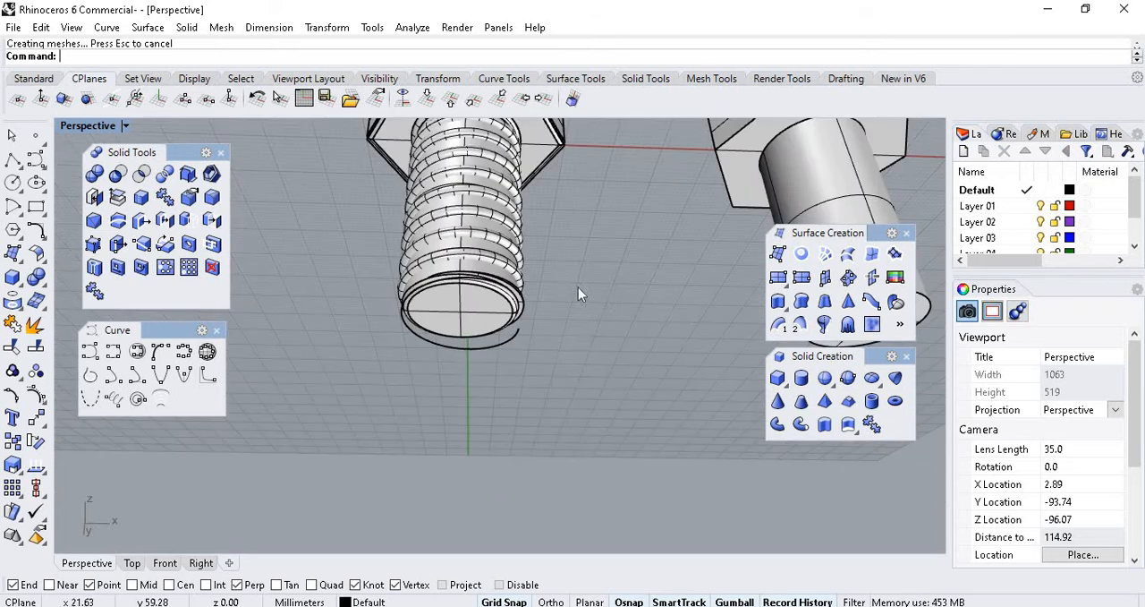
{"action": "right_click_drag", "start_coordinate": [578, 287], "coordinate": [547, 333]}
{"action": "scroll", "coordinate": [548, 333], "scroll_direction": "down", "scroll_amount": 4}
{"action": "scroll", "coordinate": [547, 333], "scroll_direction": "up", "scroll_amount": 5}
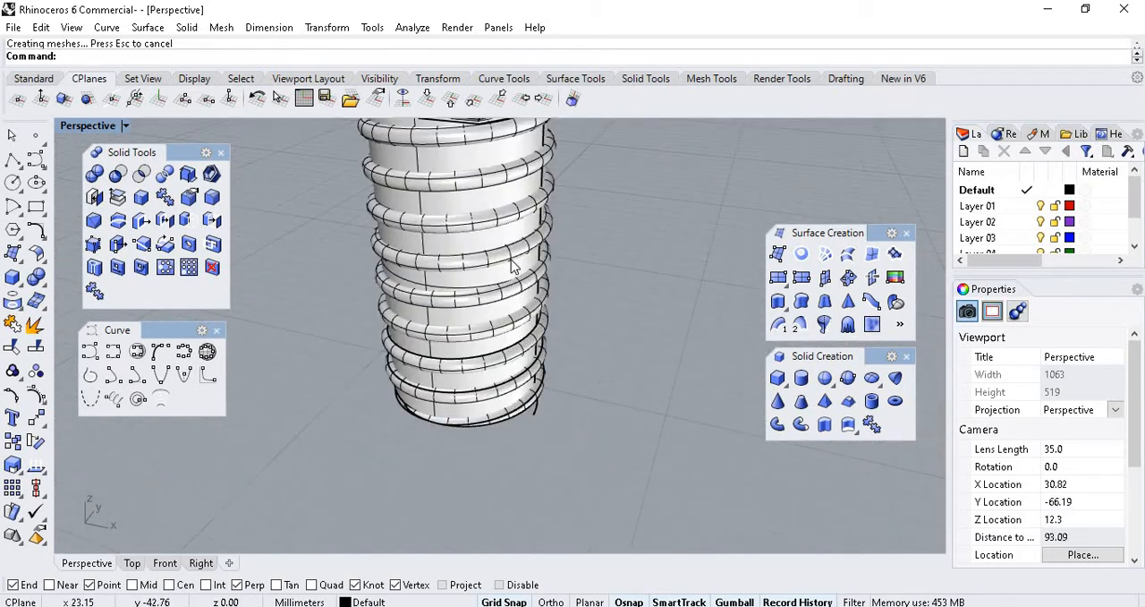
{"action": "left_click", "coordinate": [548, 333]}
{"action": "scroll", "coordinate": [551, 183], "scroll_direction": "down", "scroll_amount": 3}
{"action": "scroll", "coordinate": [551, 183], "scroll_direction": "up", "scroll_amount": 2}
{"action": "left_click", "coordinate": [551, 183], "text": "shift"}
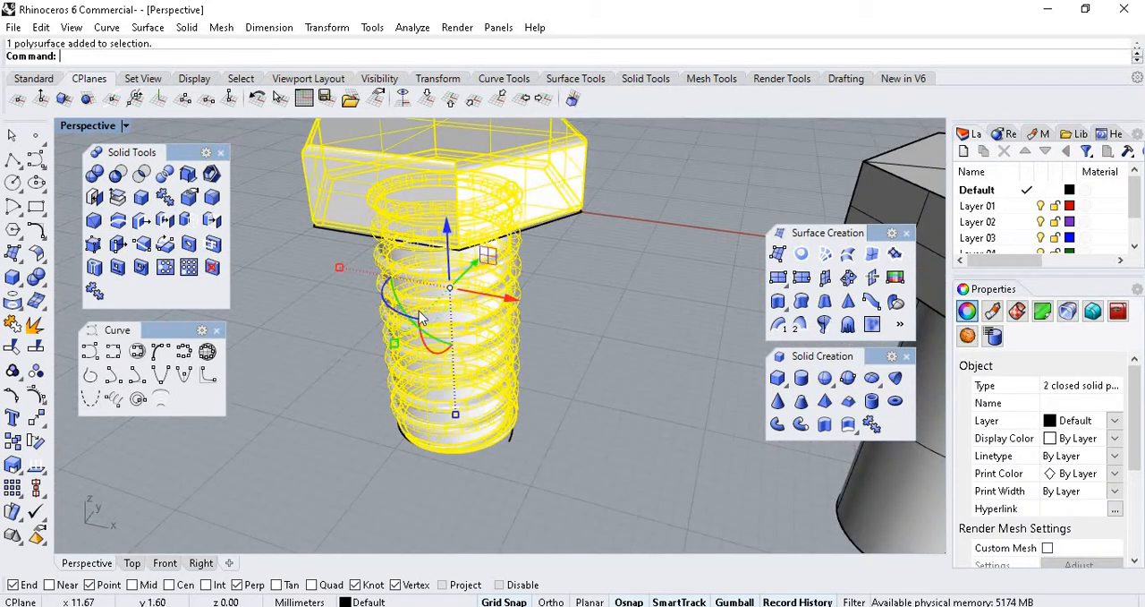
{"action": "scroll", "coordinate": [462, 335], "scroll_direction": "down", "scroll_amount": 3}
{"action": "scroll", "coordinate": [502, 328], "scroll_direction": "down", "scroll_amount": 2}
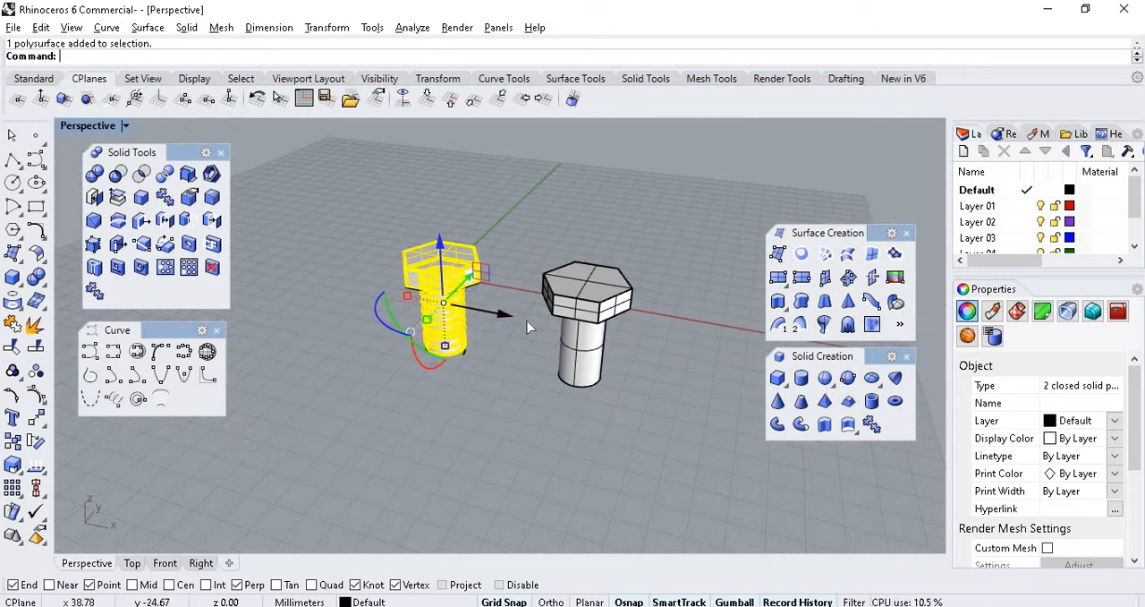
{"action": "key", "text": "alt"}
{"action": "left_click_drag", "start_coordinate": [528, 327], "coordinate": [744, 403]}
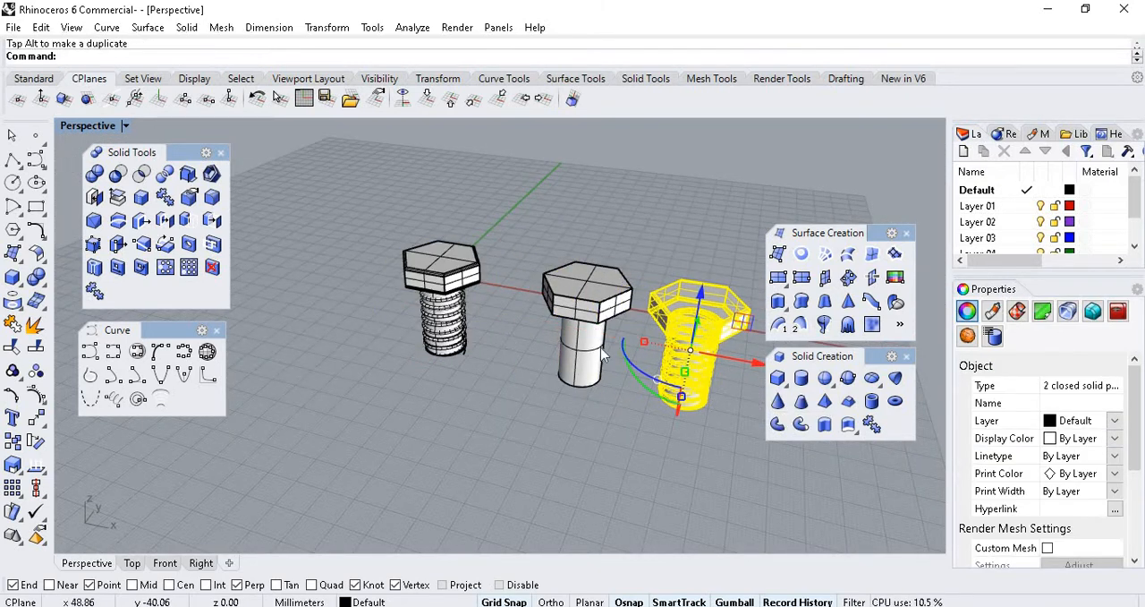
{"action": "right_click_drag", "start_coordinate": [601, 354], "coordinate": [704, 525]}
{"action": "left_click", "coordinate": [704, 525]}
Join the copied bolt body and its thread into one solid with Boolean Union.
{"action": "scroll", "coordinate": [639, 345], "scroll_direction": "up", "scroll_amount": 9}
{"action": "right_click_drag", "start_coordinate": [667, 366], "coordinate": [636, 391]}
{"action": "scroll", "coordinate": [637, 391], "scroll_direction": "down", "scroll_amount": 2}
{"action": "right_click_drag", "start_coordinate": [634, 238], "coordinate": [669, 415], "text": "shift"}
{"action": "scroll", "coordinate": [557, 391], "scroll_direction": "down", "scroll_amount": 6}
{"action": "left_click", "coordinate": [565, 374]}
{"action": "left_click", "coordinate": [626, 412]}
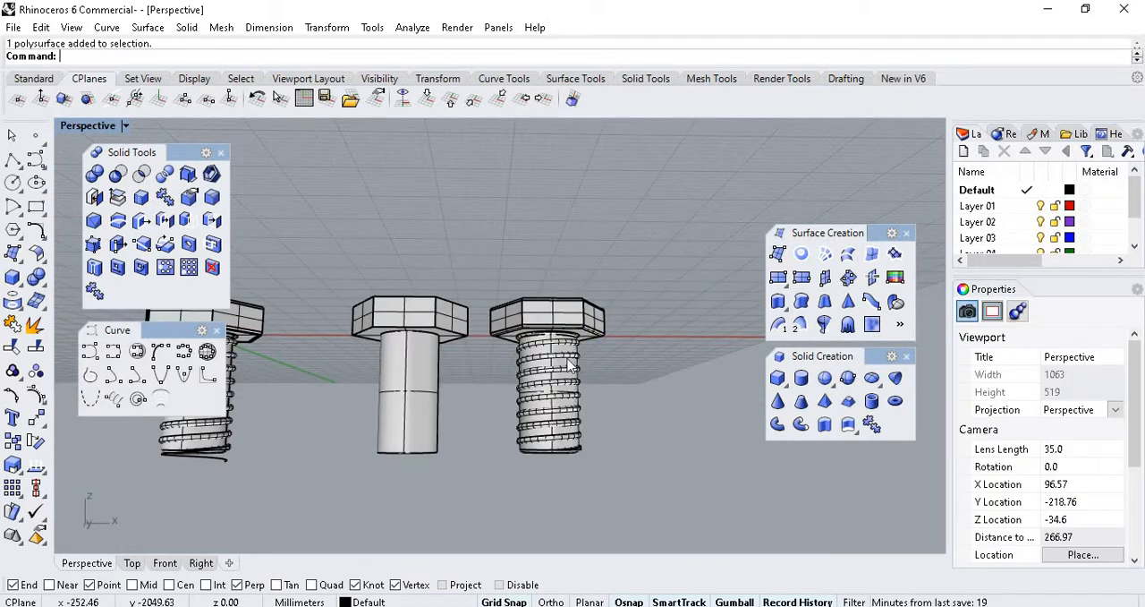
{"action": "left_click_drag", "start_coordinate": [539, 302], "coordinate": [540, 302]}
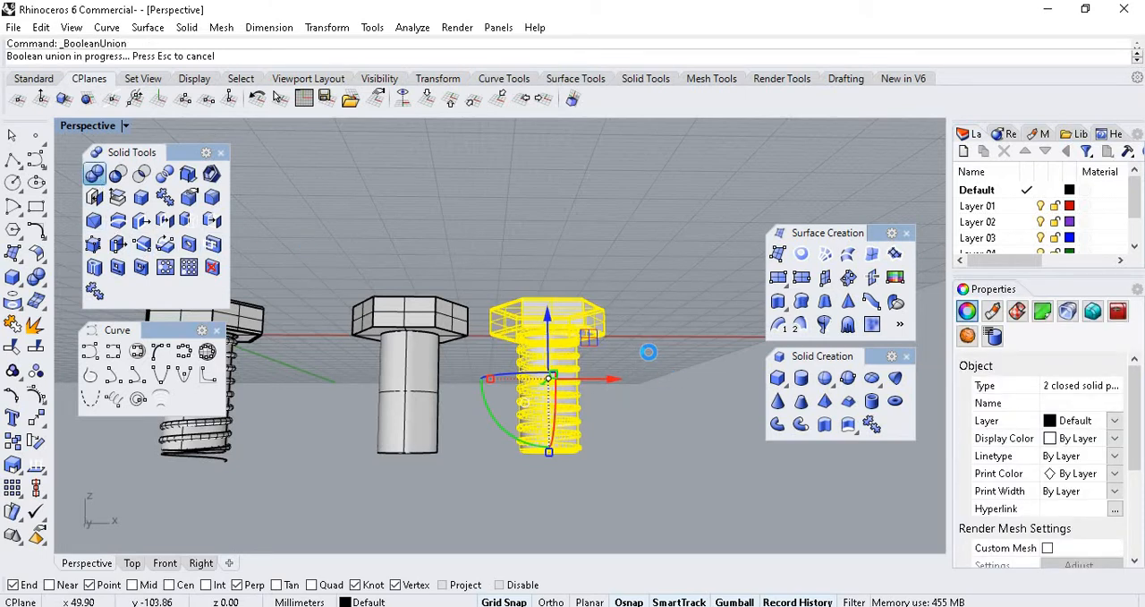
{"action": "left_click", "coordinate": [632, 361]}
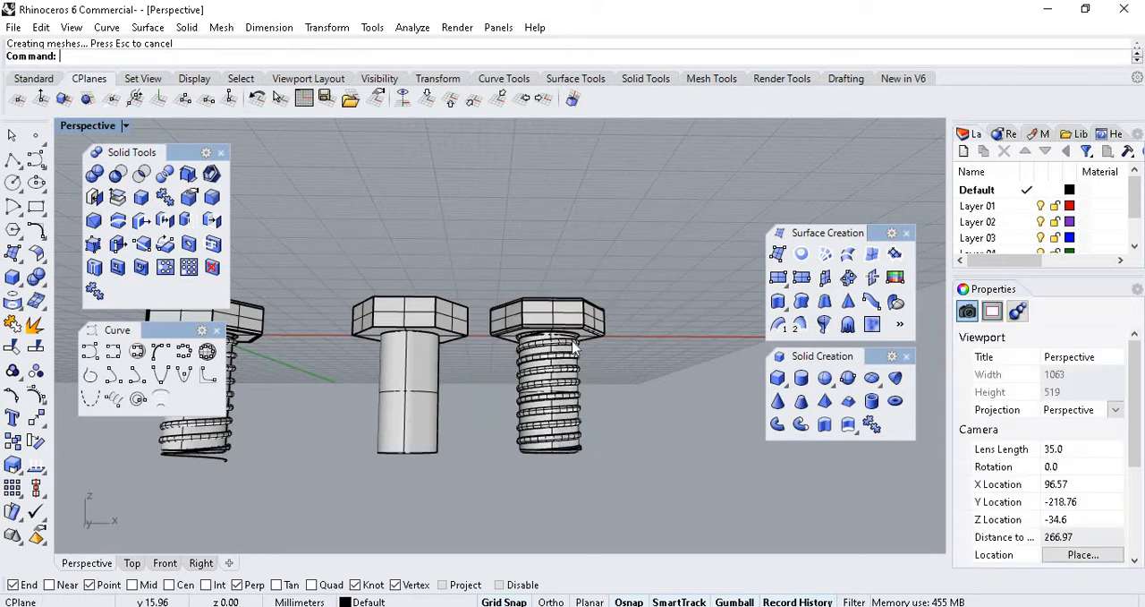
Select the united threaded bolt and purge its construction history.
{"action": "scroll", "coordinate": [571, 351], "scroll_direction": "up", "scroll_amount": 8}
{"action": "left_click", "coordinate": [548, 352]}
{"action": "scroll", "coordinate": [549, 315], "scroll_direction": "down", "scroll_amount": 5}
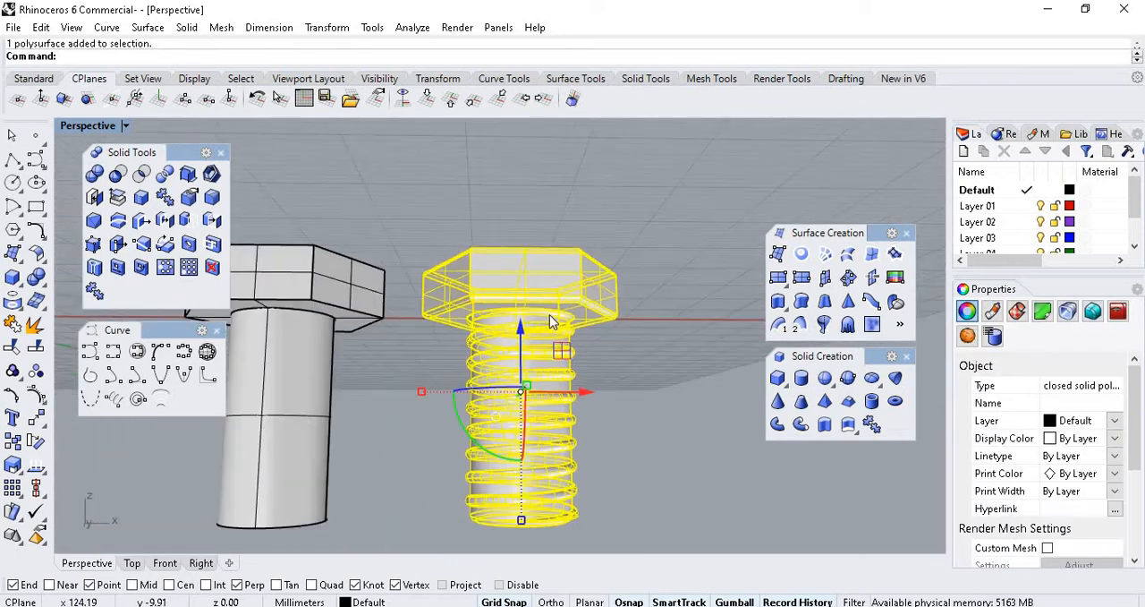
{"action": "left_click", "coordinate": [35, 535]}
{"action": "left_click", "coordinate": [178, 544]}
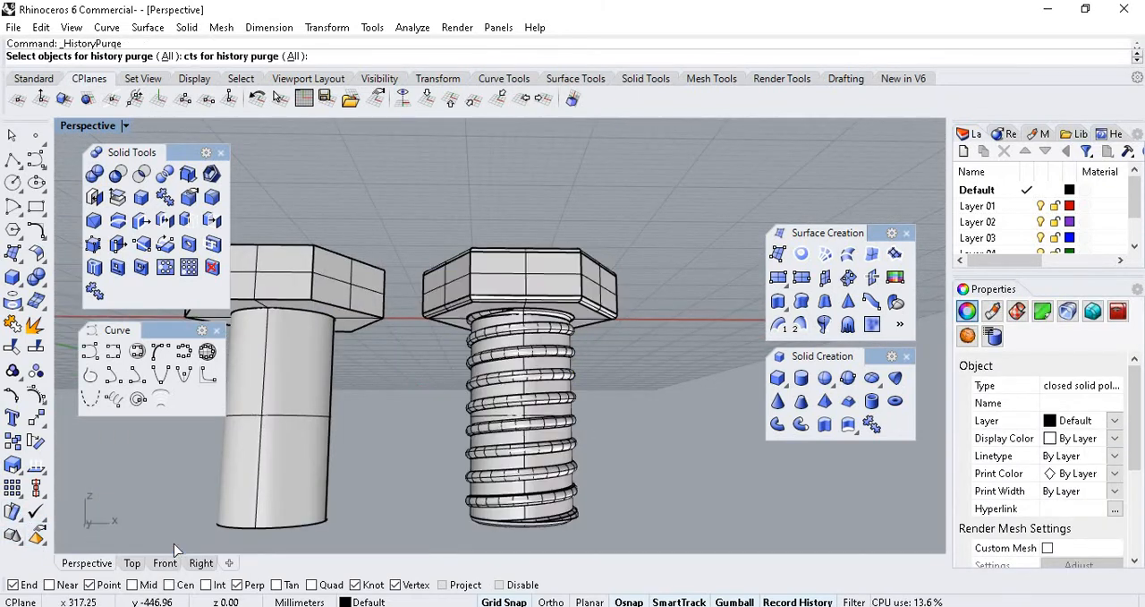
{"action": "scroll", "coordinate": [547, 286], "scroll_direction": "down", "scroll_amount": 4}
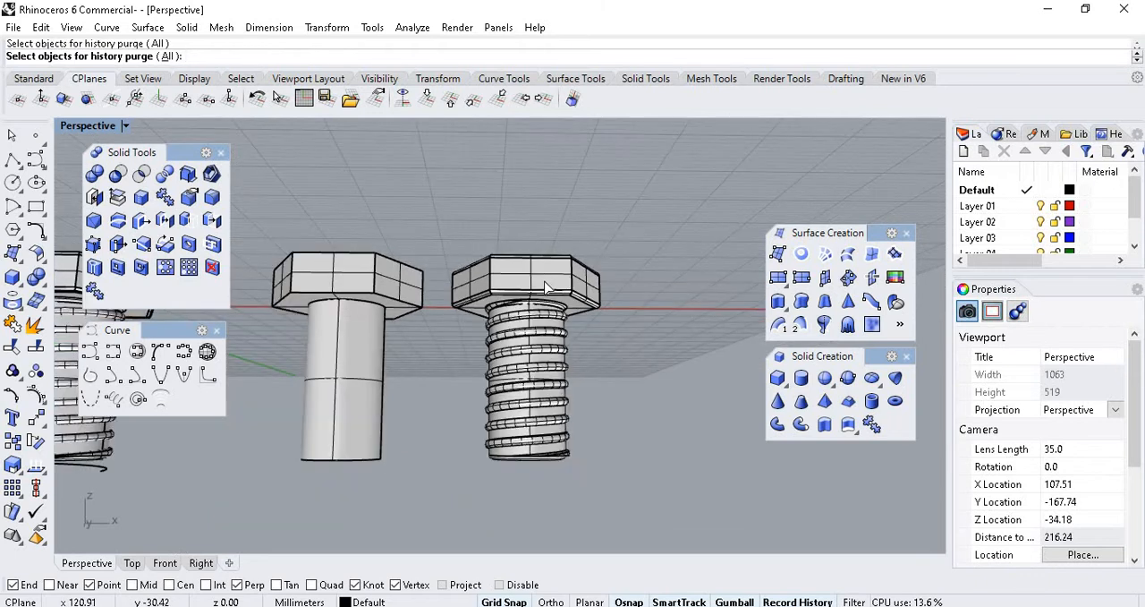
{"action": "scroll", "coordinate": [696, 302], "scroll_direction": "up", "scroll_amount": 2}
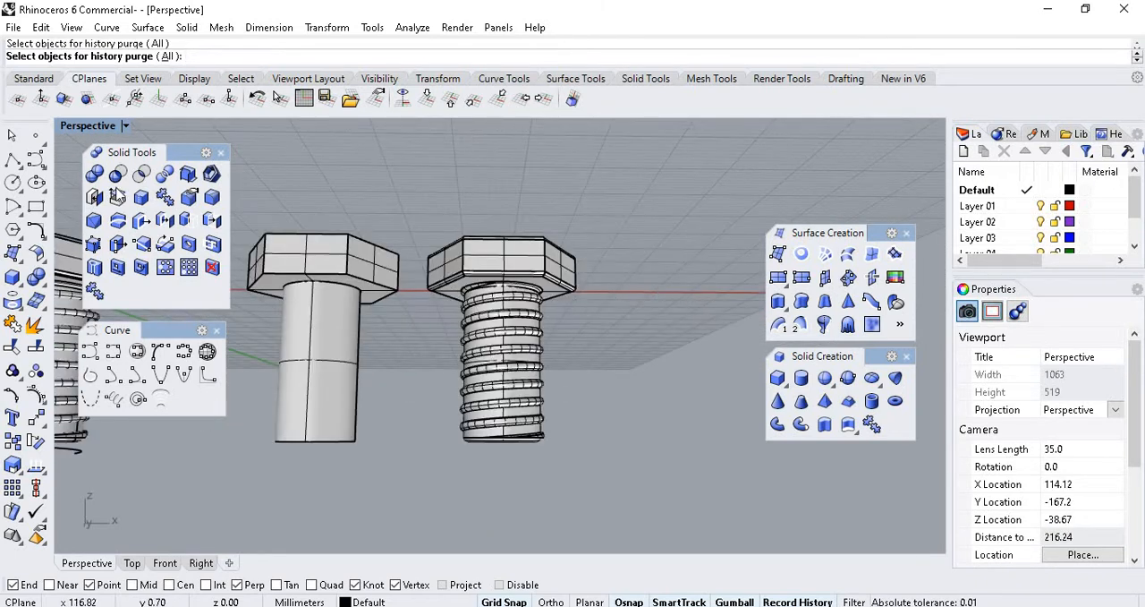
{"action": "left_click", "coordinate": [11, 134]}
Move the united threaded bolt farther along the X axis, away from the plain bolt.
{"action": "left_click", "coordinate": [501, 358]}
{"action": "scroll", "coordinate": [609, 394], "scroll_direction": "down", "scroll_amount": 3}
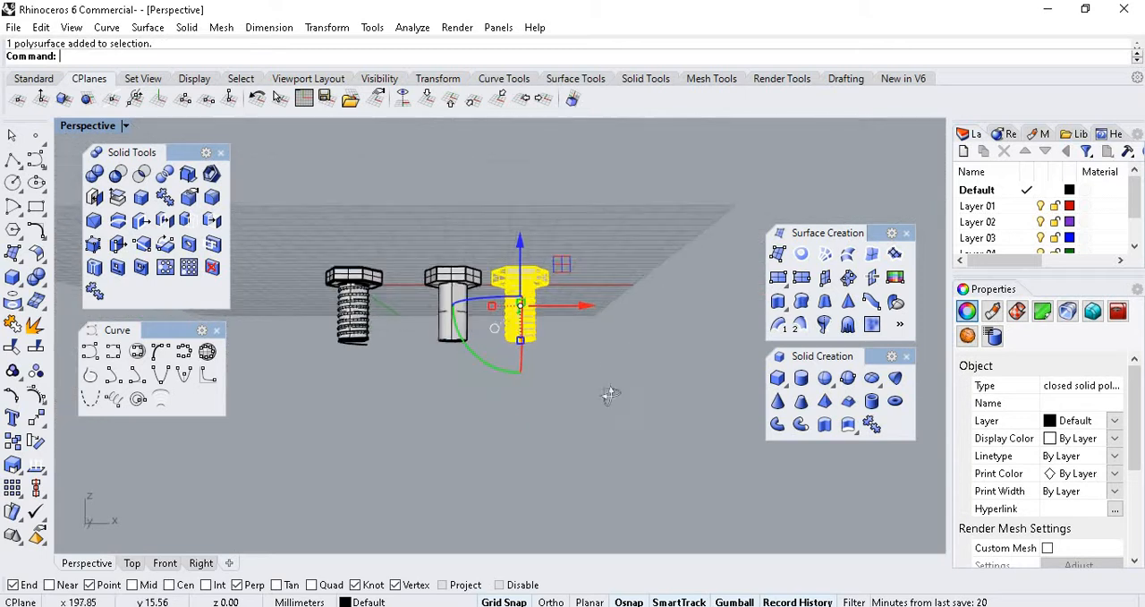
{"action": "scroll", "coordinate": [610, 394], "scroll_direction": "up", "scroll_amount": 5}
{"action": "left_click_drag", "start_coordinate": [506, 330], "coordinate": [631, 340]}
{"action": "scroll", "coordinate": [600, 302], "scroll_direction": "up", "scroll_amount": 3}
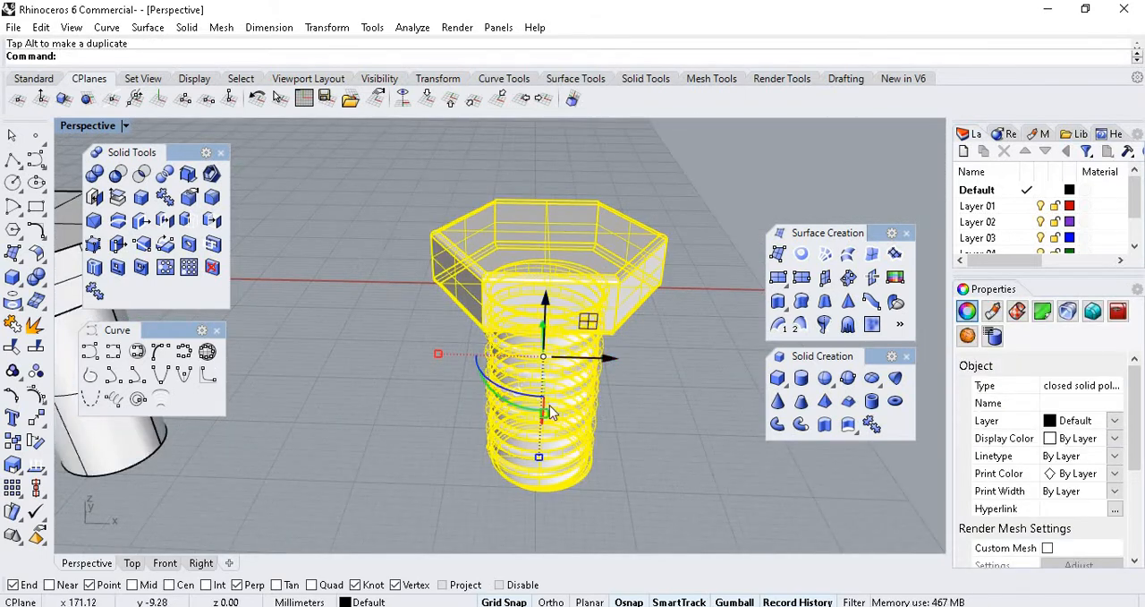
{"action": "left_click", "coordinate": [650, 345]}
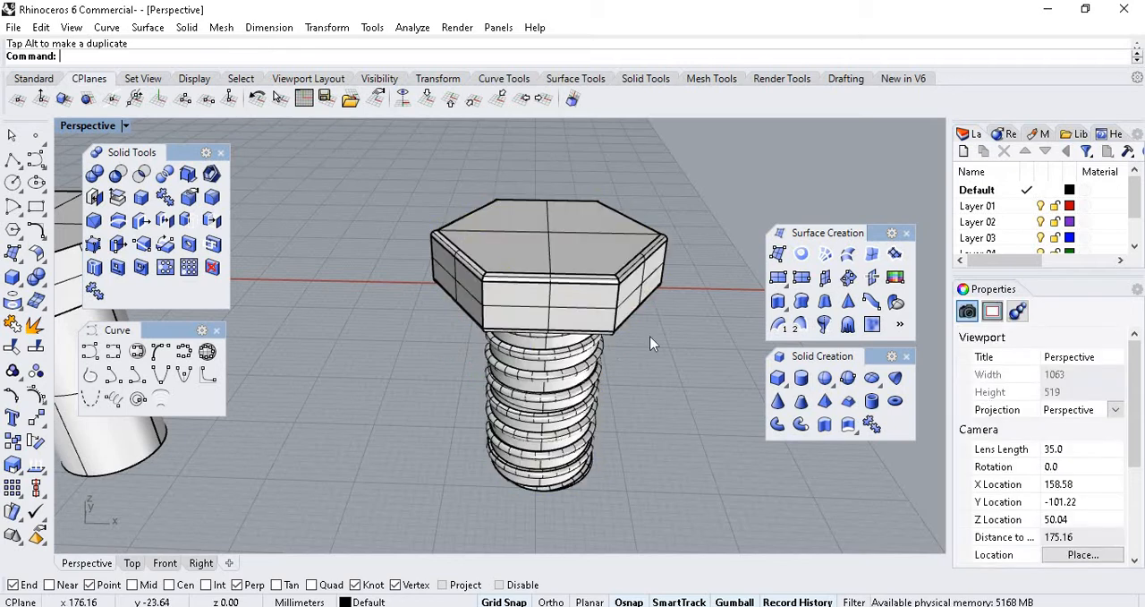
{"action": "scroll", "coordinate": [654, 303], "scroll_direction": "down", "scroll_amount": 4}
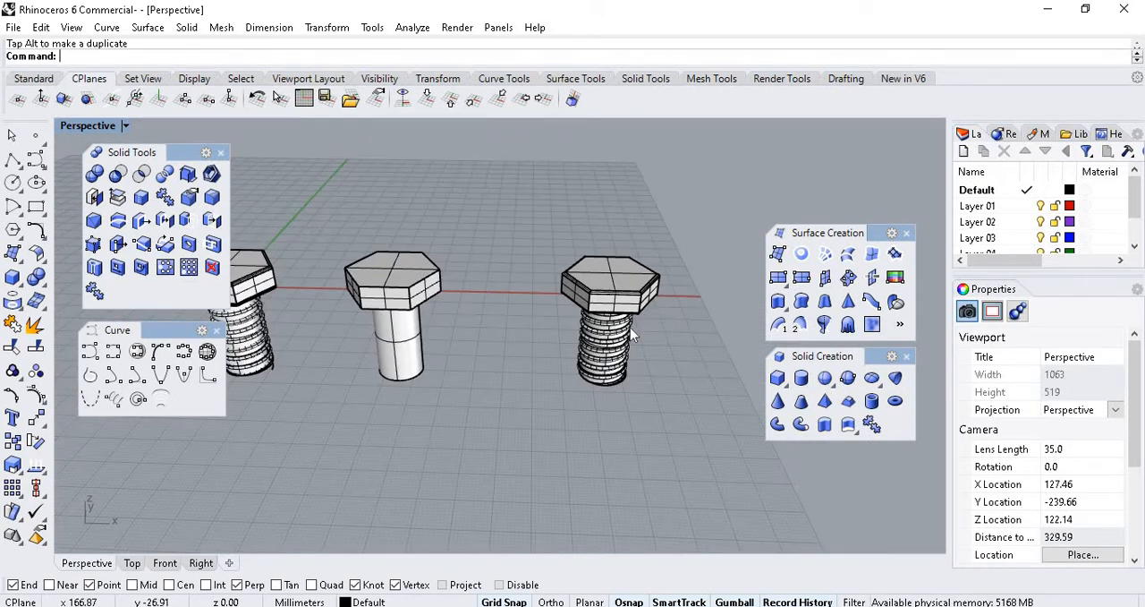
Examine the united threaded bolt and compare it with the plain bolt and the original threaded bolt.
{"action": "scroll", "coordinate": [696, 399], "scroll_direction": "up", "scroll_amount": 2}
{"action": "scroll", "coordinate": [695, 399], "scroll_direction": "down", "scroll_amount": 8}
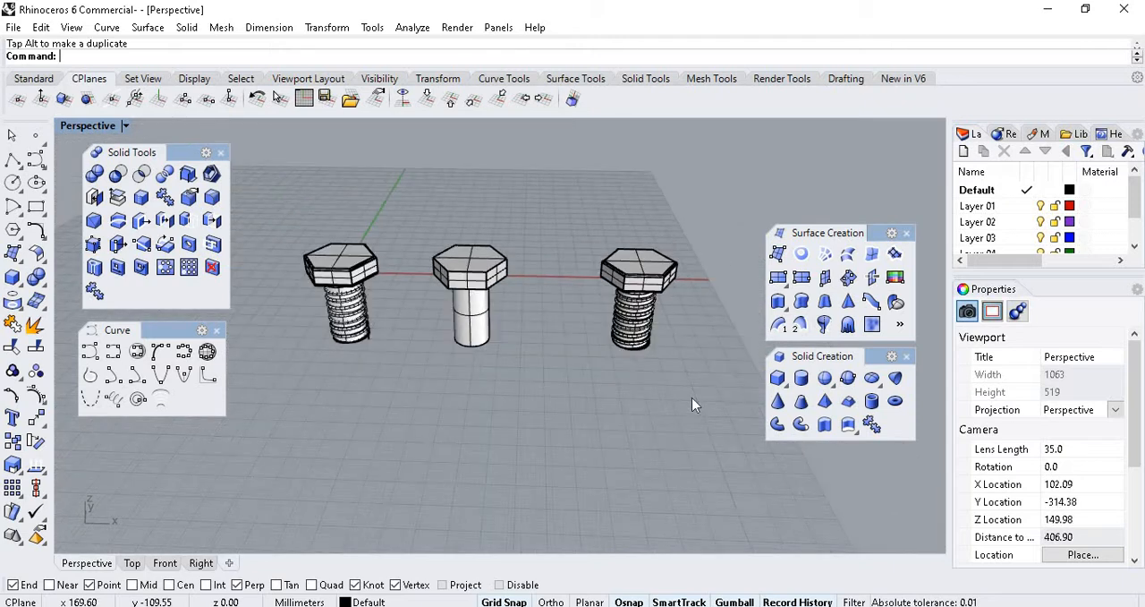
{"action": "scroll", "coordinate": [573, 347], "scroll_direction": "up", "scroll_amount": 6}
{"action": "scroll", "coordinate": [505, 327], "scroll_direction": "down", "scroll_amount": 2}
{"action": "scroll", "coordinate": [573, 358], "scroll_direction": "up", "scroll_amount": 6}
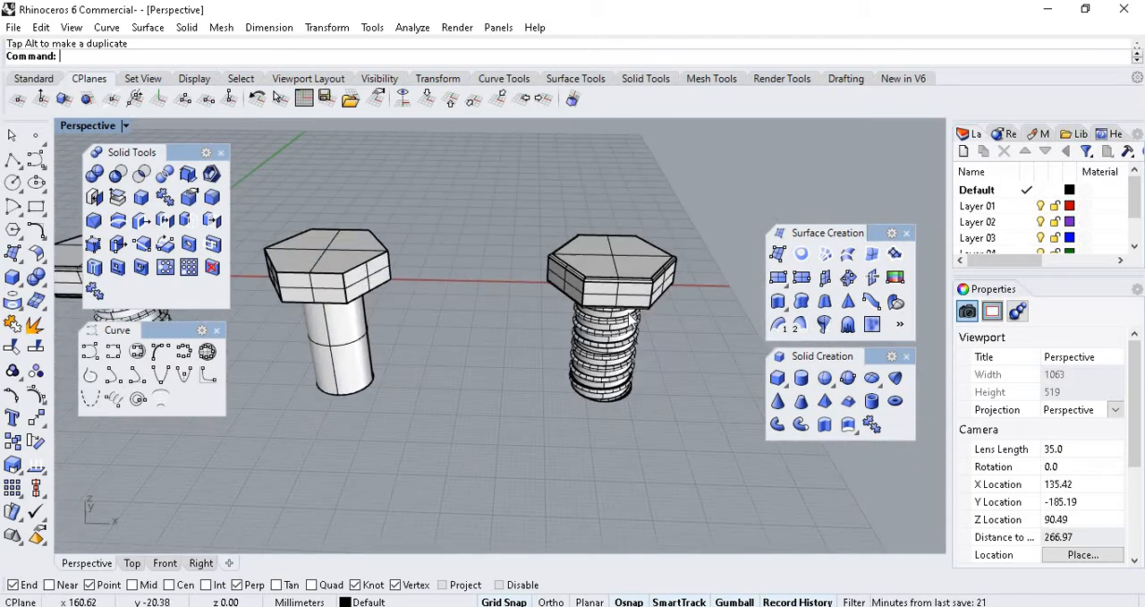
{"action": "scroll", "coordinate": [573, 283], "scroll_direction": "down", "scroll_amount": 6}
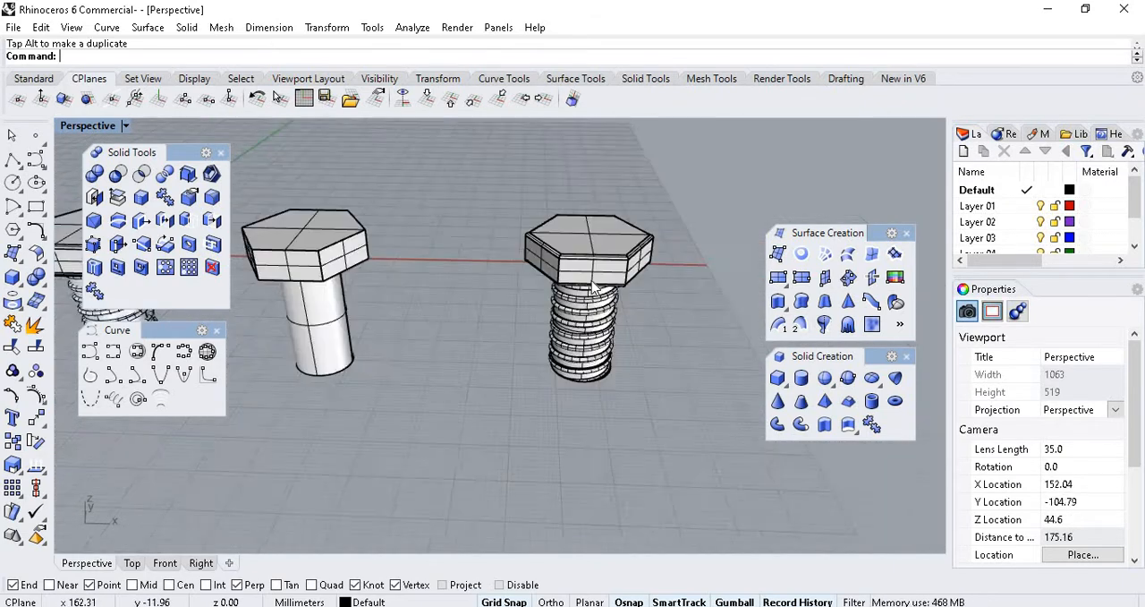
{"action": "scroll", "coordinate": [327, 257], "scroll_direction": "up", "scroll_amount": 3}
{"action": "scroll", "coordinate": [327, 257], "scroll_direction": "down", "scroll_amount": 3}
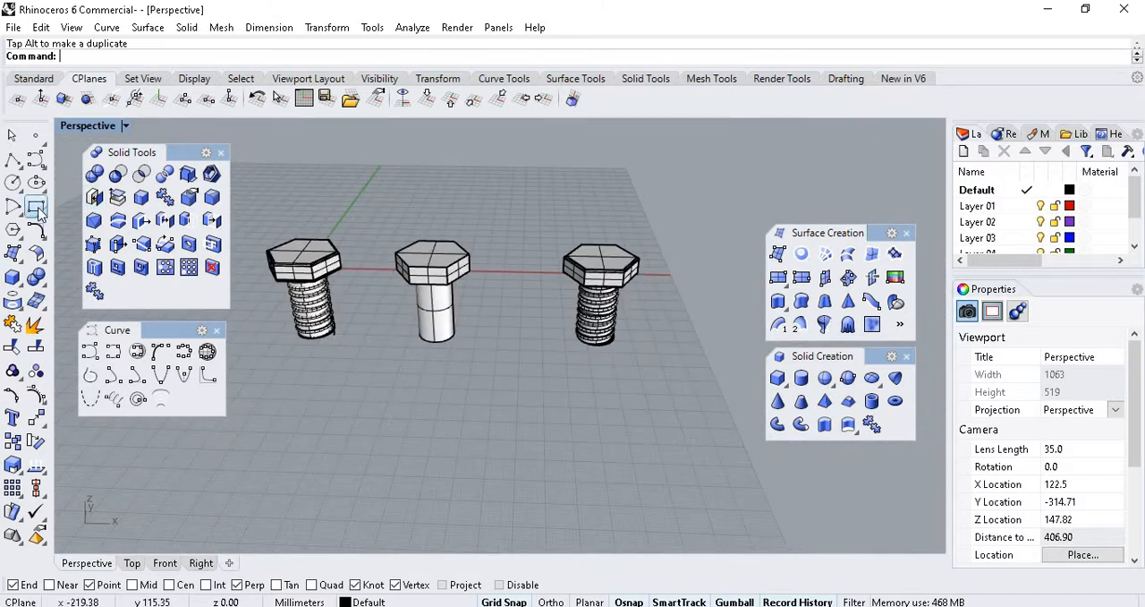
{"action": "left_click", "coordinate": [36, 206]}
{"action": "scroll", "coordinate": [662, 322], "scroll_direction": "up", "scroll_amount": 5}
{"action": "scroll", "coordinate": [631, 335], "scroll_direction": "down", "scroll_amount": 4}
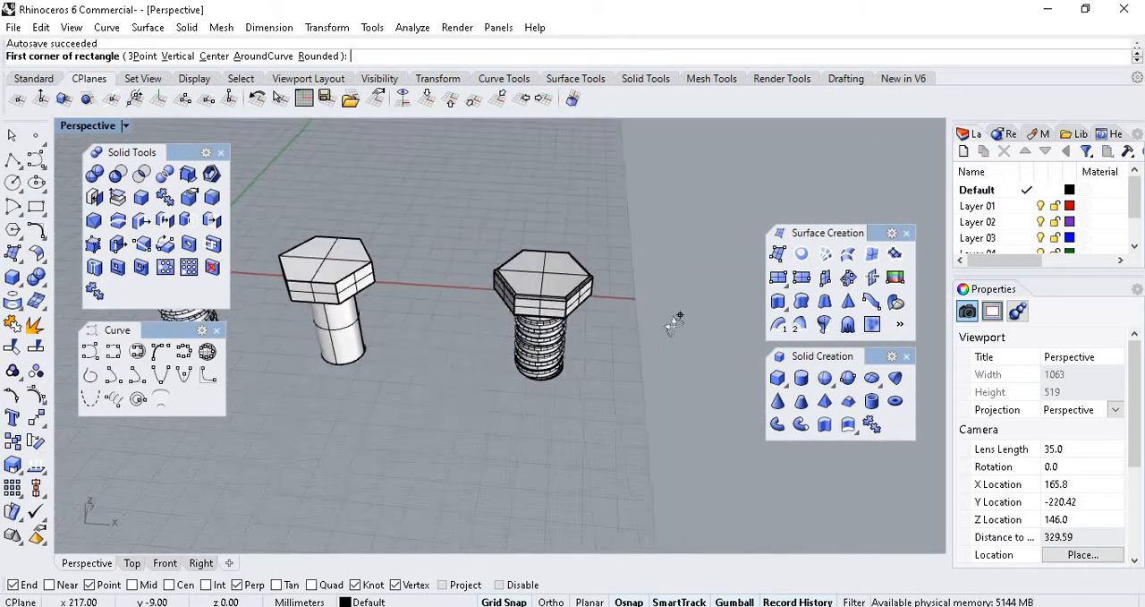
{"action": "left_click", "coordinate": [491, 364]}
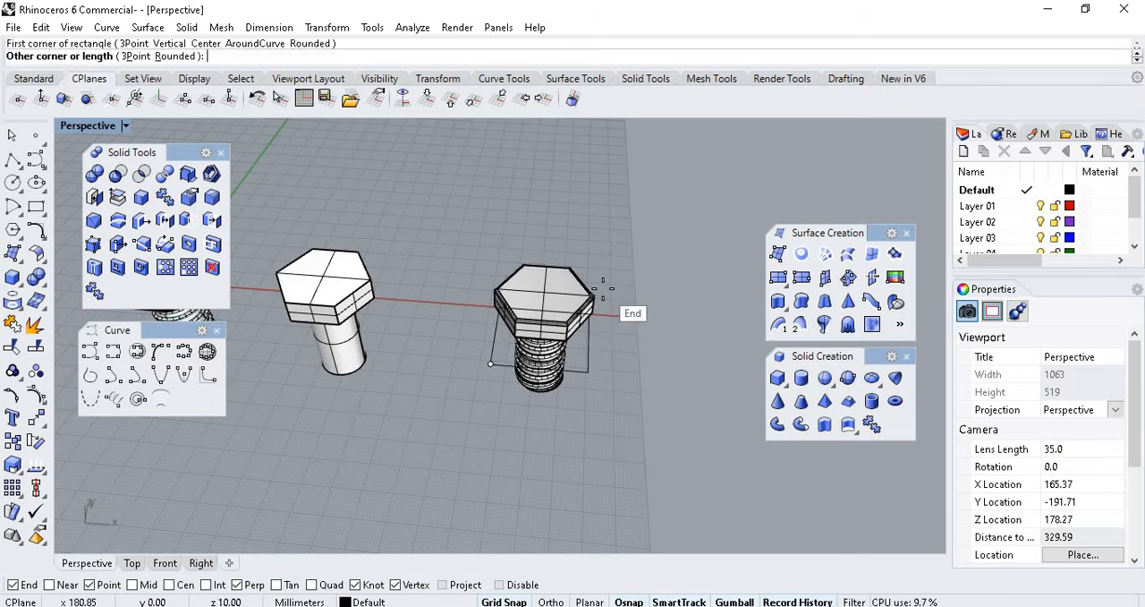
{"action": "key", "text": "Escape"}
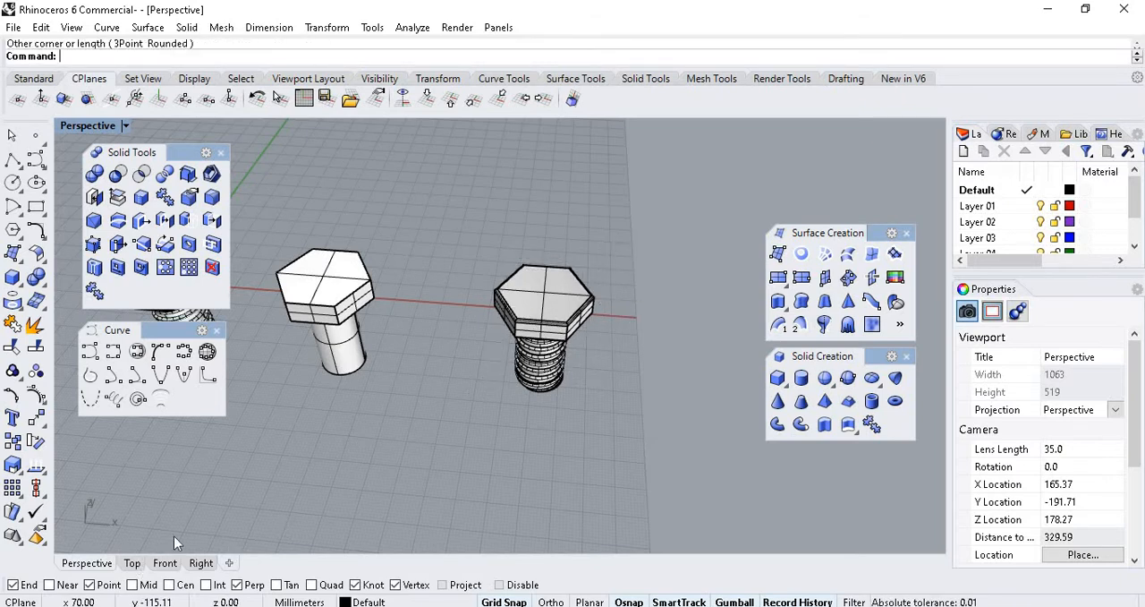
In the Top view, draw a rectangle about 48 mm square, centred on the origin around the original bolt's hexagonal head.
{"action": "left_click", "coordinate": [132, 563]}
{"action": "scroll", "coordinate": [469, 307], "scroll_direction": "down", "scroll_amount": 12}
{"action": "scroll", "coordinate": [460, 307], "scroll_direction": "up", "scroll_amount": 4}
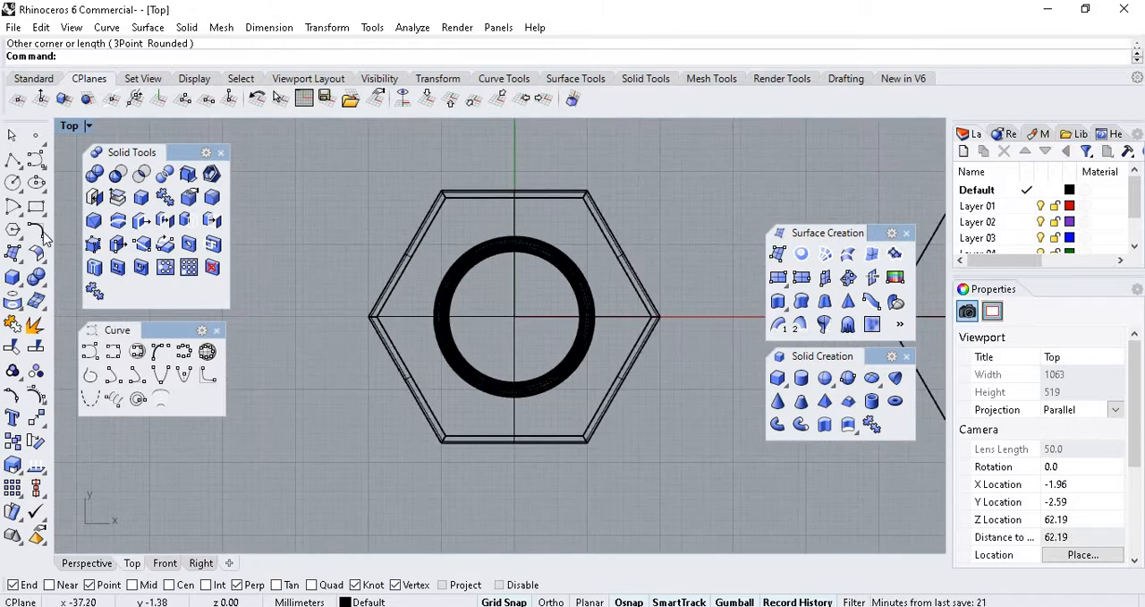
{"action": "left_click", "coordinate": [42, 214]}
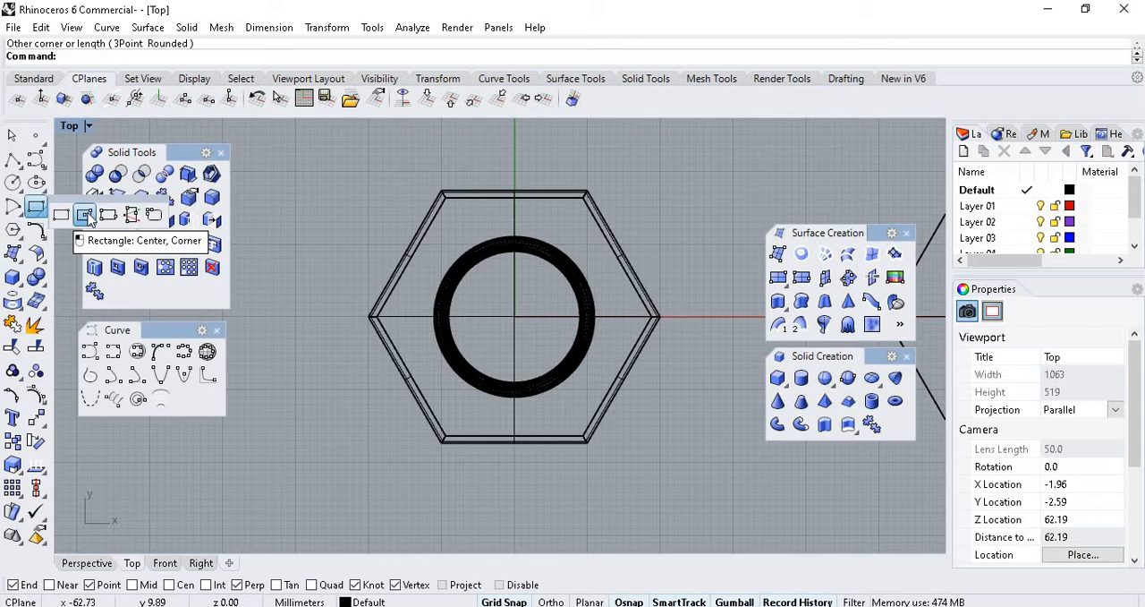
{"action": "left_click", "coordinate": [85, 214]}
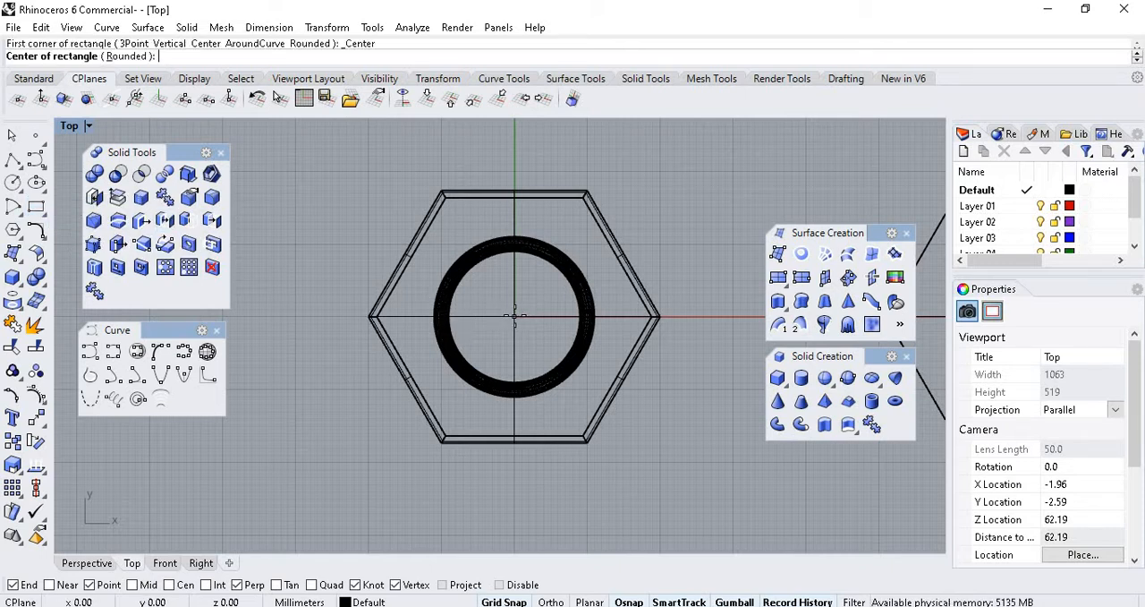
{"action": "left_click", "coordinate": [514, 316]}
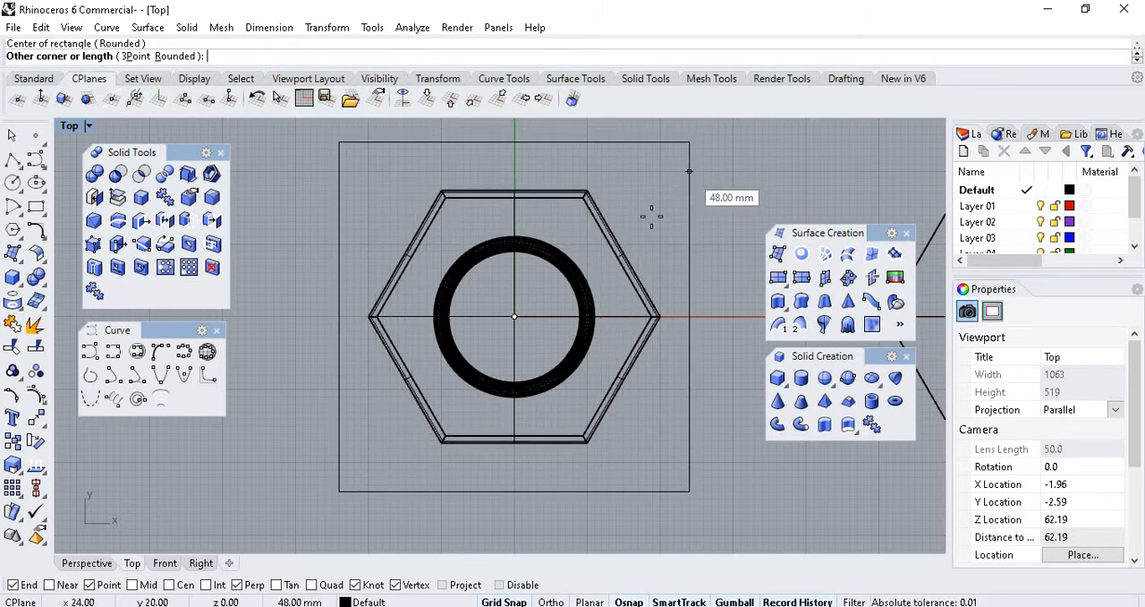
{"action": "left_click", "coordinate": [689, 154]}
{"action": "scroll", "coordinate": [570, 263], "scroll_direction": "down", "scroll_amount": 2}
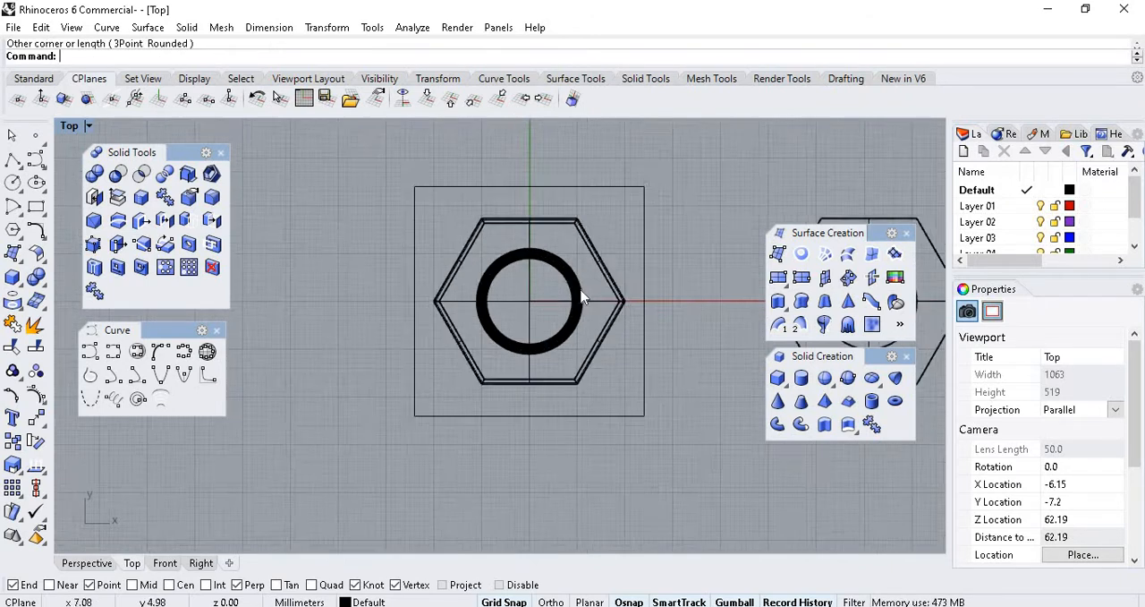
{"action": "scroll", "coordinate": [583, 299], "scroll_direction": "up", "scroll_amount": 2}
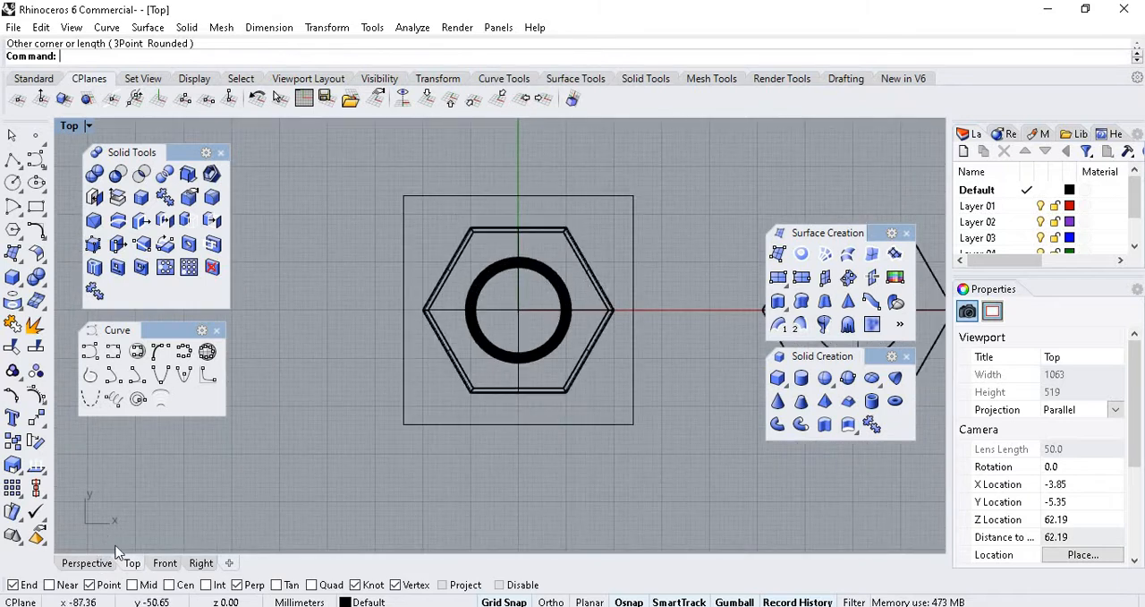
Extrude the rectangle about 35 mm downward as a solid block enclosing the original bolt's threaded shank.
{"action": "left_click", "coordinate": [87, 562]}
{"action": "scroll", "coordinate": [652, 311], "scroll_direction": "down", "scroll_amount": 3}
{"action": "scroll", "coordinate": [644, 369], "scroll_direction": "up", "scroll_amount": 5}
{"action": "scroll", "coordinate": [587, 370], "scroll_direction": "down", "scroll_amount": 2}
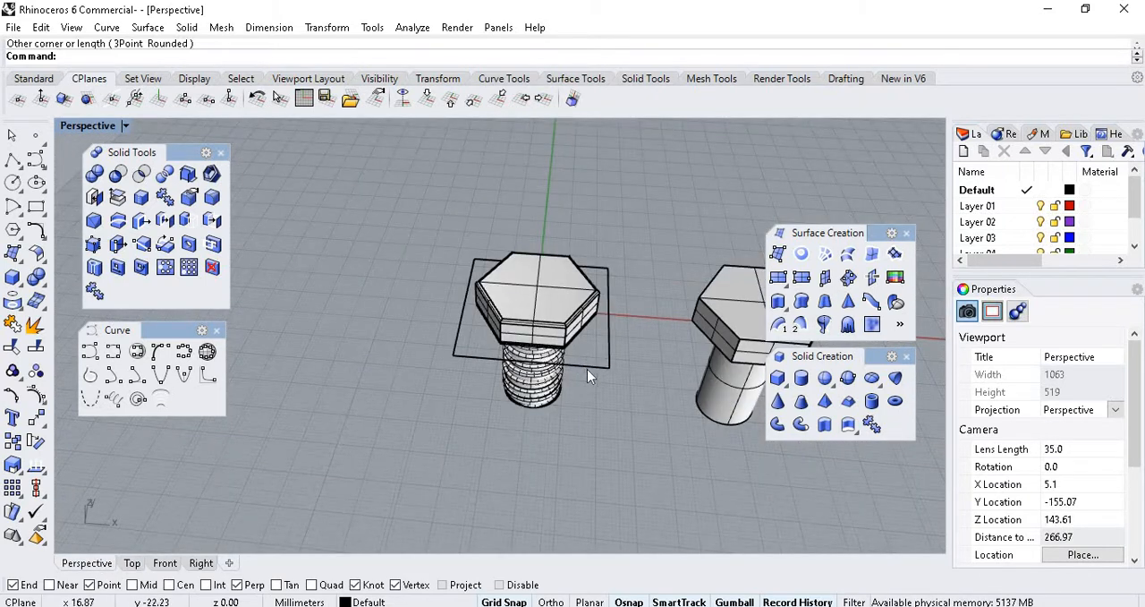
{"action": "left_click", "coordinate": [588, 367]}
{"action": "type", "text": "ExtrudeCrv"}
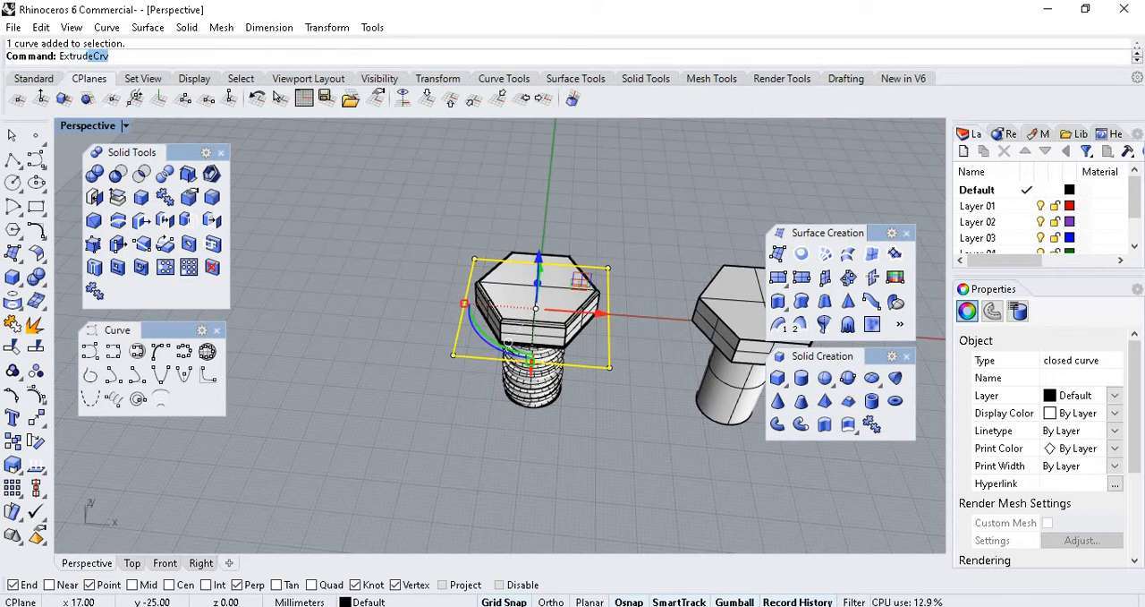
{"action": "key", "text": "Return"}
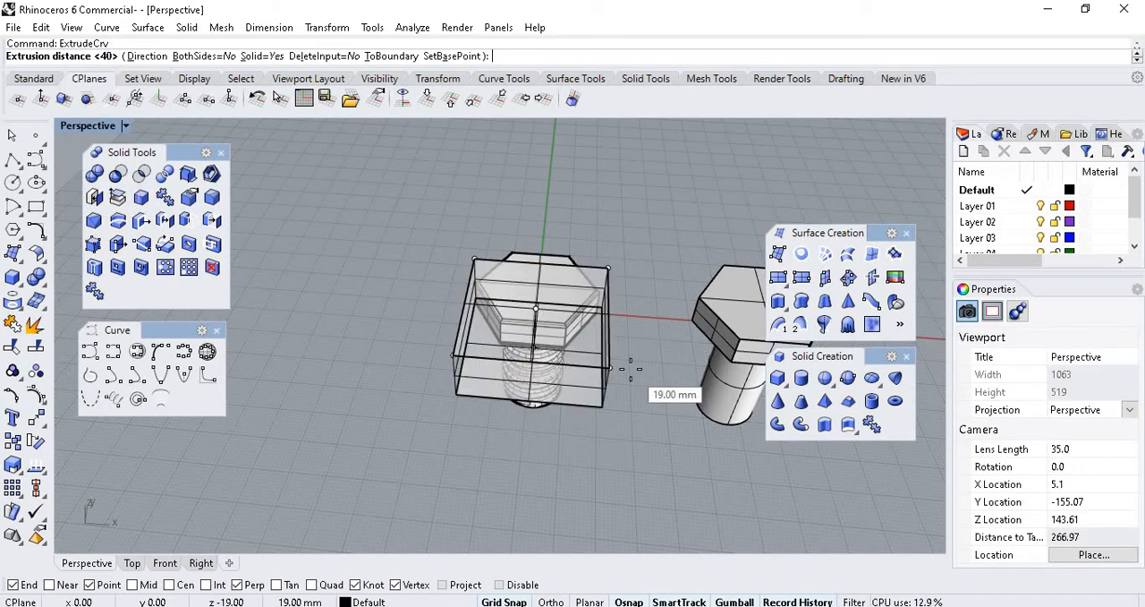
{"action": "right_click_drag", "start_coordinate": [636, 360], "coordinate": [592, 209]}
{"action": "scroll", "coordinate": [585, 209], "scroll_direction": "up", "scroll_amount": 8}
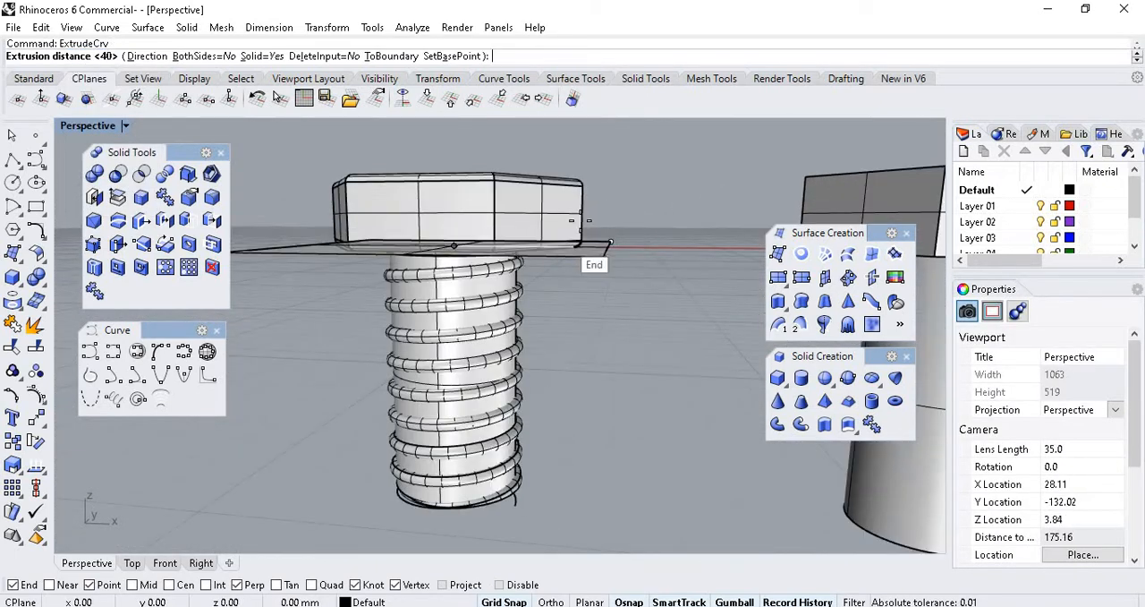
{"action": "scroll", "coordinate": [592, 245], "scroll_direction": "down", "scroll_amount": 4}
{"action": "scroll", "coordinate": [594, 236], "scroll_direction": "down", "scroll_amount": 2}
{"action": "scroll", "coordinate": [528, 326], "scroll_direction": "up", "scroll_amount": 3}
{"action": "right_click_drag", "start_coordinate": [557, 380], "coordinate": [564, 339]}
{"action": "scroll", "coordinate": [590, 309], "scroll_direction": "up", "scroll_amount": 2}
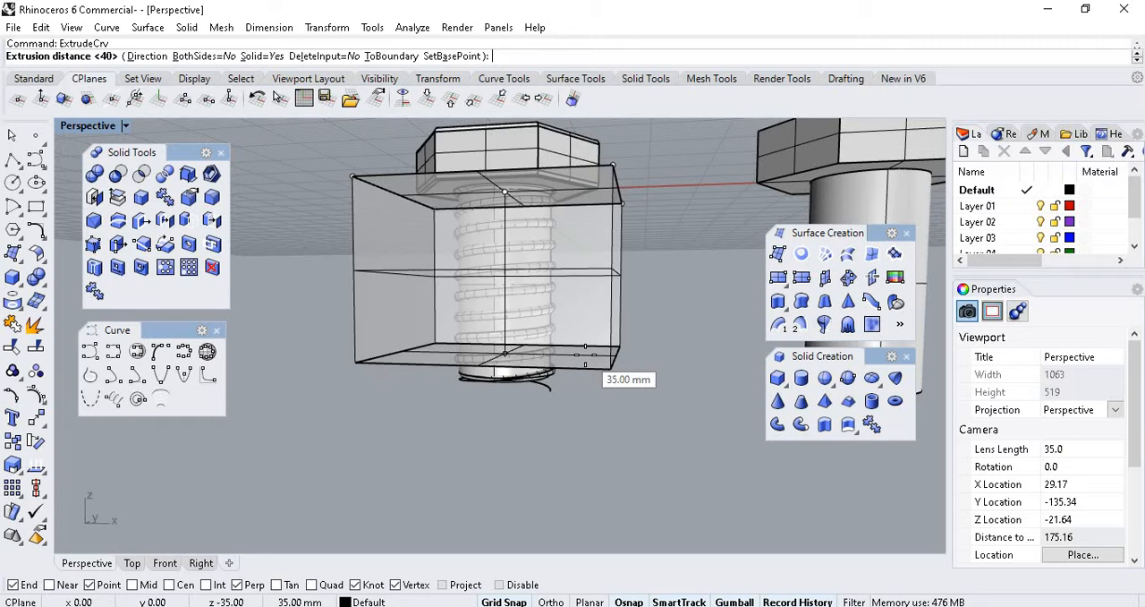
{"action": "left_click", "coordinate": [585, 354]}
{"action": "right_click_drag", "start_coordinate": [593, 358], "coordinate": [621, 289]}
{"action": "left_click", "coordinate": [661, 300]}
Examine the bolt body and the block as separate solids, selecting each in turn.
{"action": "scroll", "coordinate": [618, 282], "scroll_direction": "up", "scroll_amount": 4}
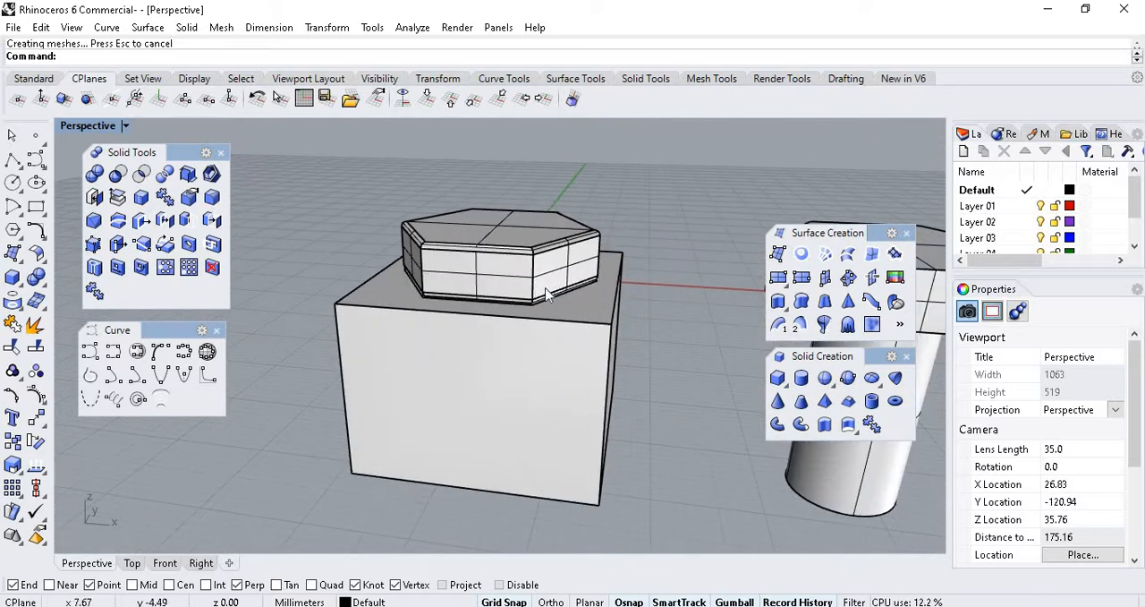
{"action": "scroll", "coordinate": [550, 298], "scroll_direction": "up", "scroll_amount": 2}
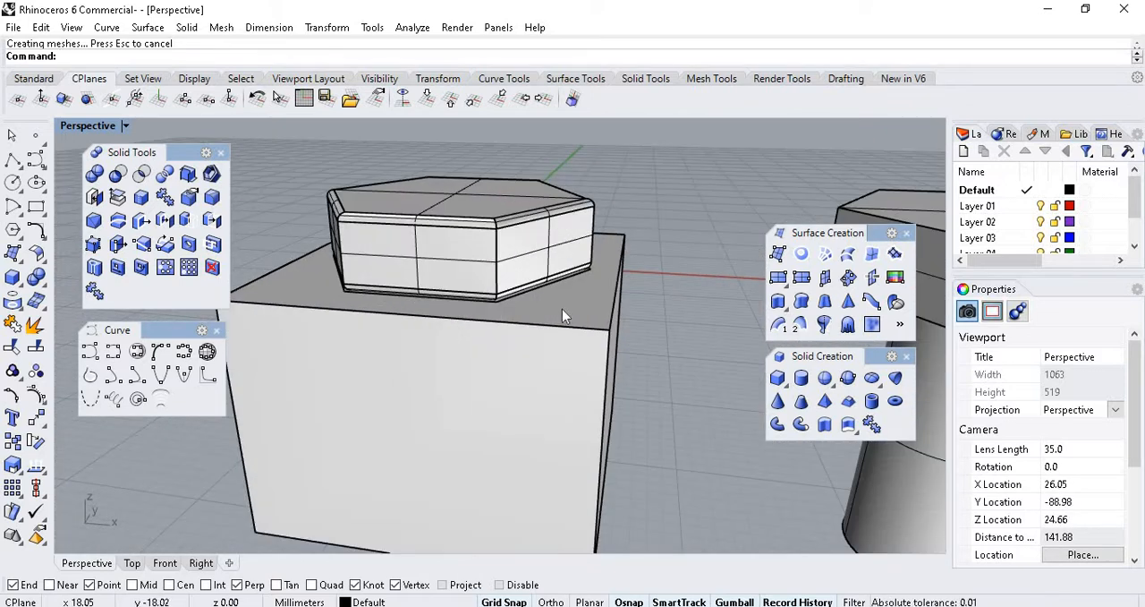
{"action": "scroll", "coordinate": [562, 308], "scroll_direction": "down", "scroll_amount": 2}
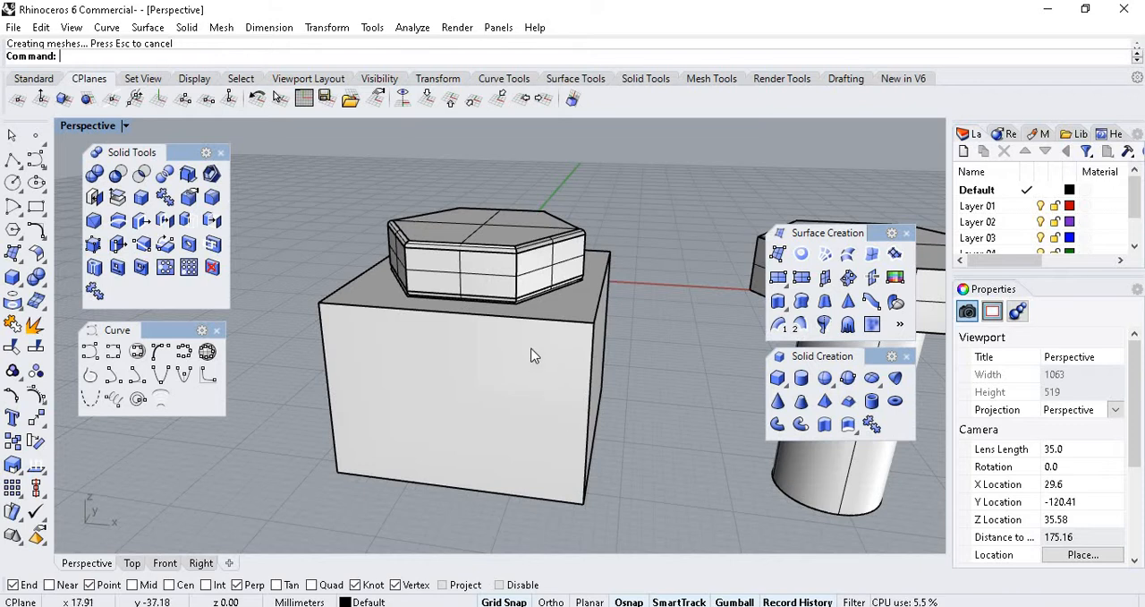
{"action": "left_click", "coordinate": [505, 254]}
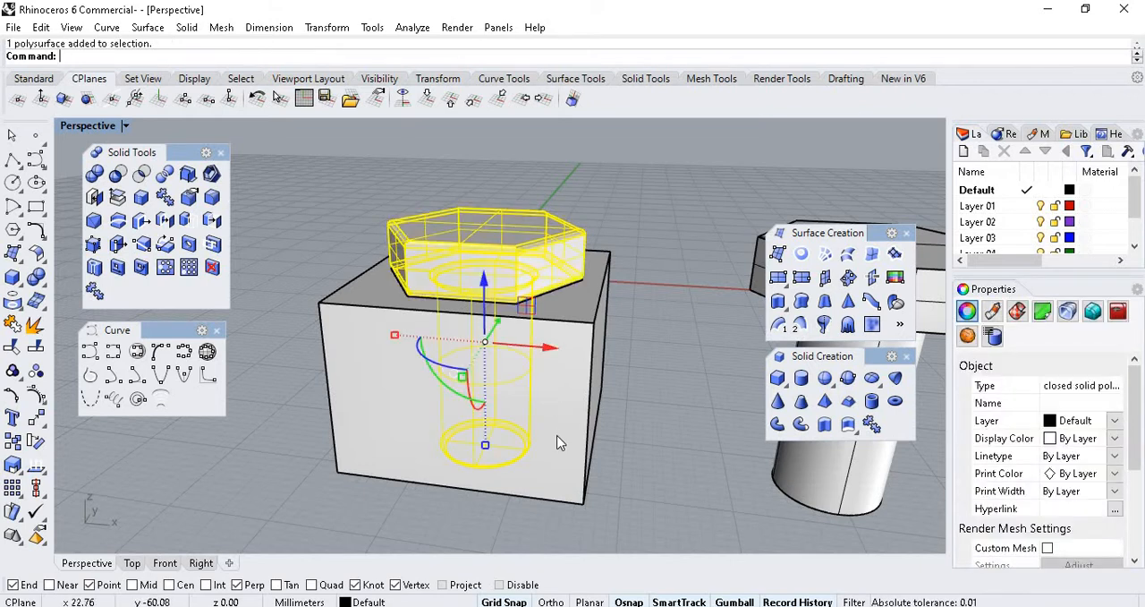
{"action": "left_click", "coordinate": [557, 442]}
{"action": "left_click", "coordinate": [539, 238]}
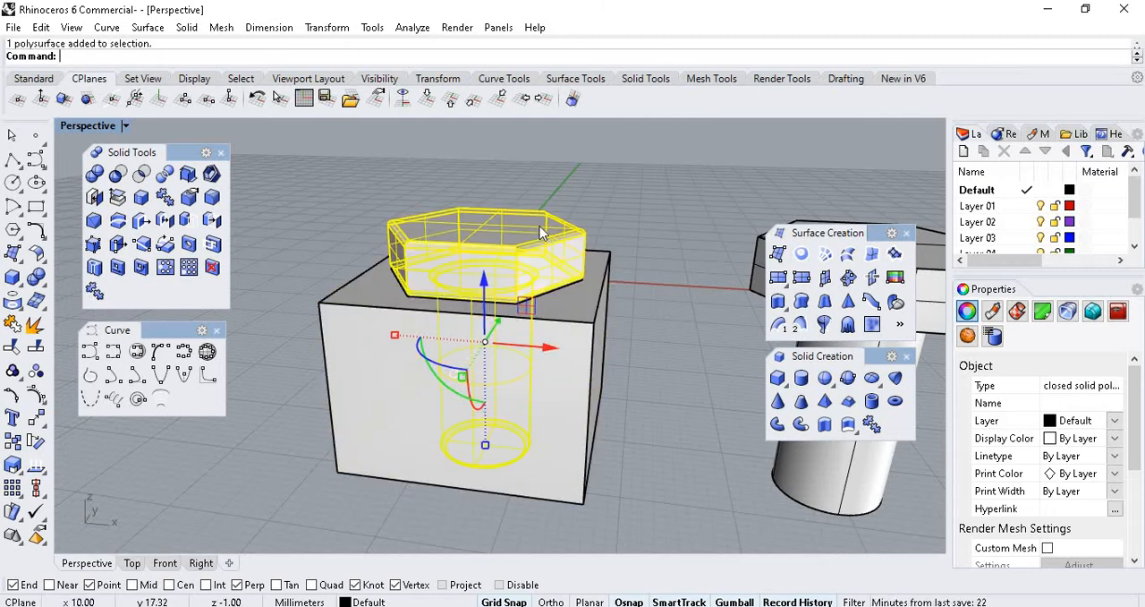
{"action": "left_click", "coordinate": [559, 404]}
{"action": "left_click", "coordinate": [537, 244]}
{"action": "left_click", "coordinate": [538, 241]}
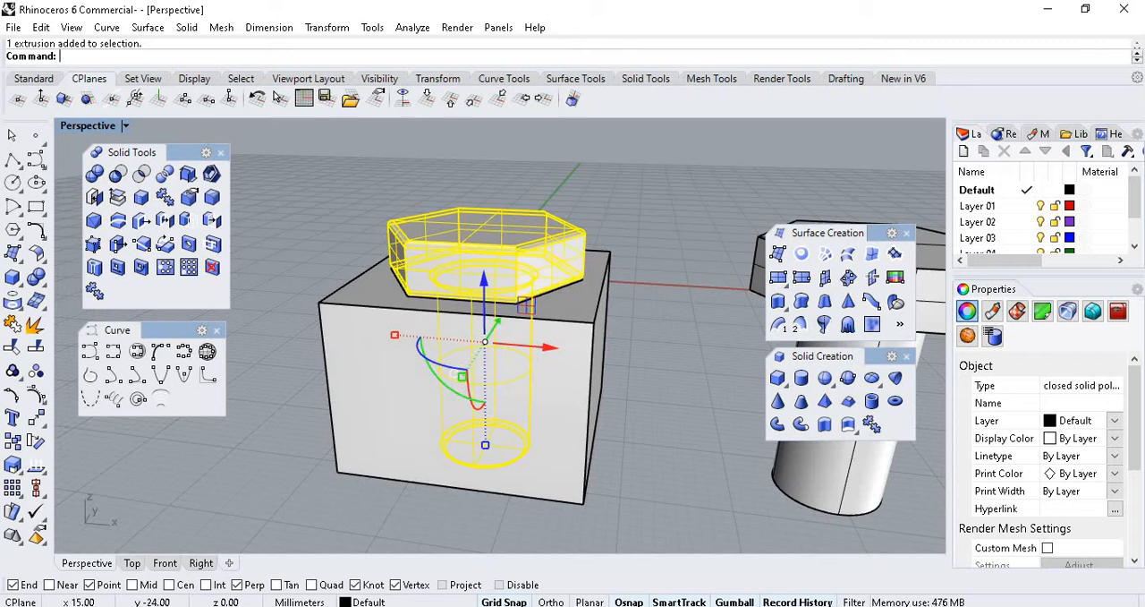
{"action": "left_click", "coordinate": [539, 241]}
{"action": "left_click", "coordinate": [535, 377]}
{"action": "left_click", "coordinate": [548, 241]}
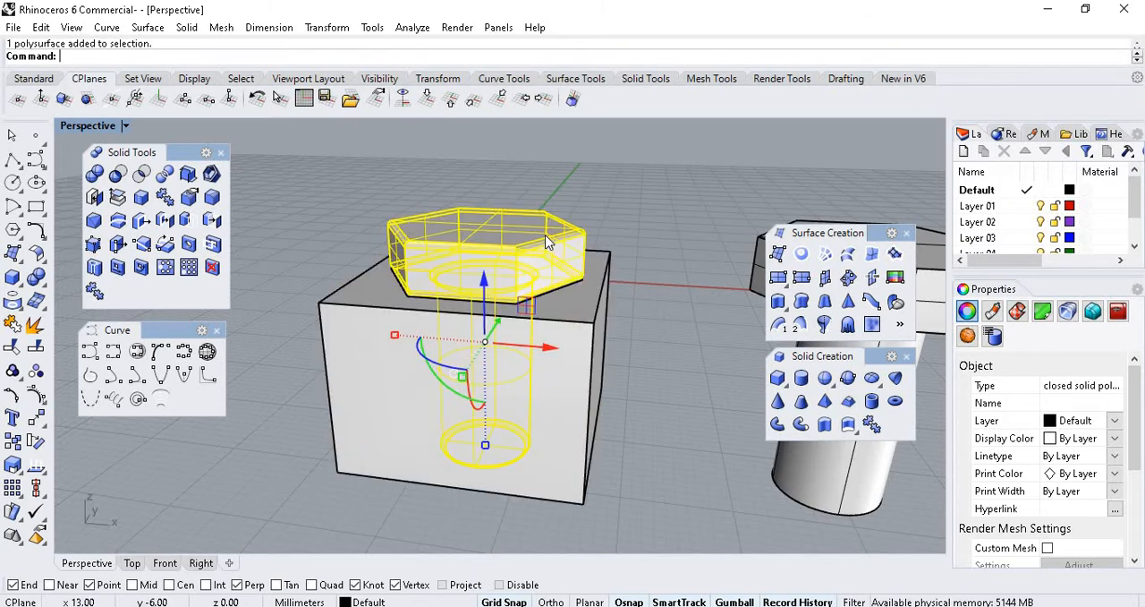
{"action": "left_click", "coordinate": [550, 379]}
{"action": "left_click", "coordinate": [545, 225]}
{"action": "left_click", "coordinate": [553, 381]}
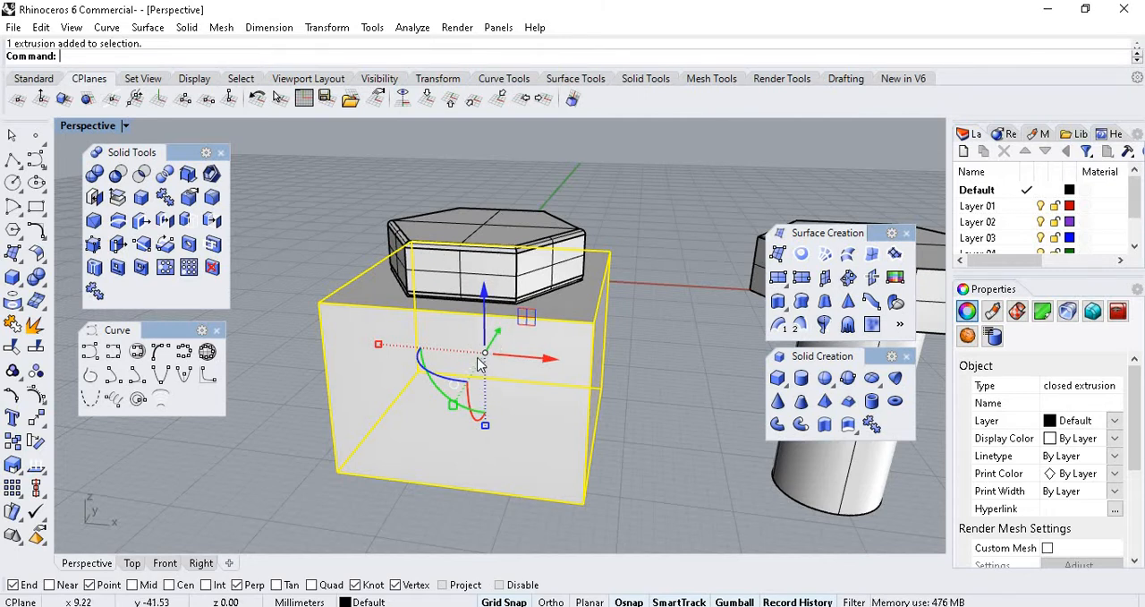
{"action": "left_click", "coordinate": [494, 231]}
{"action": "left_click", "coordinate": [553, 391]}
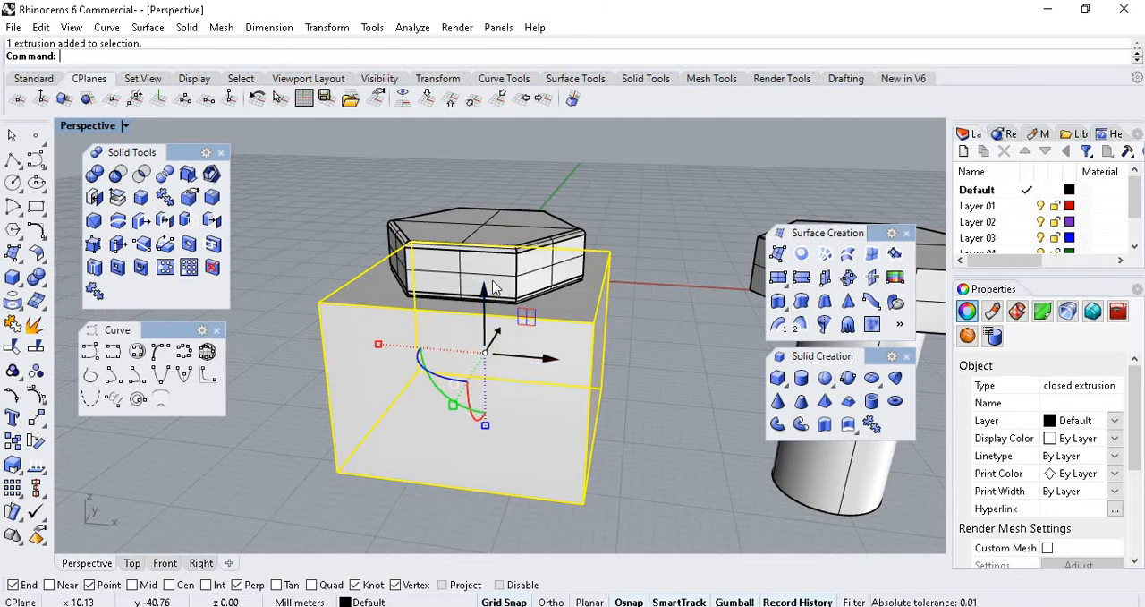
{"action": "left_click", "coordinate": [466, 263]}
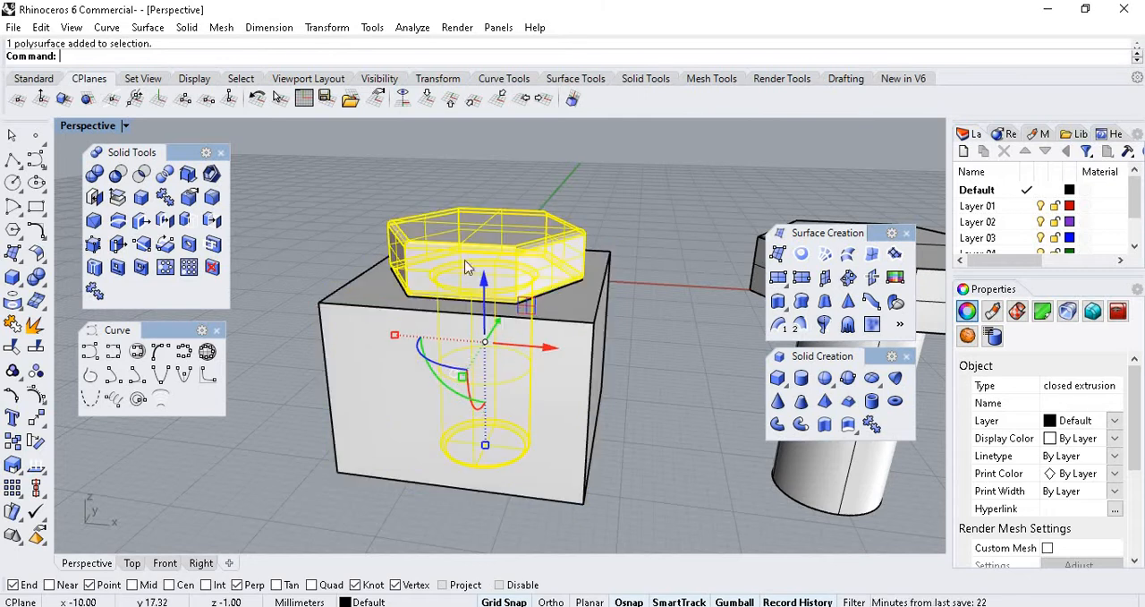
{"action": "left_click", "coordinate": [558, 417]}
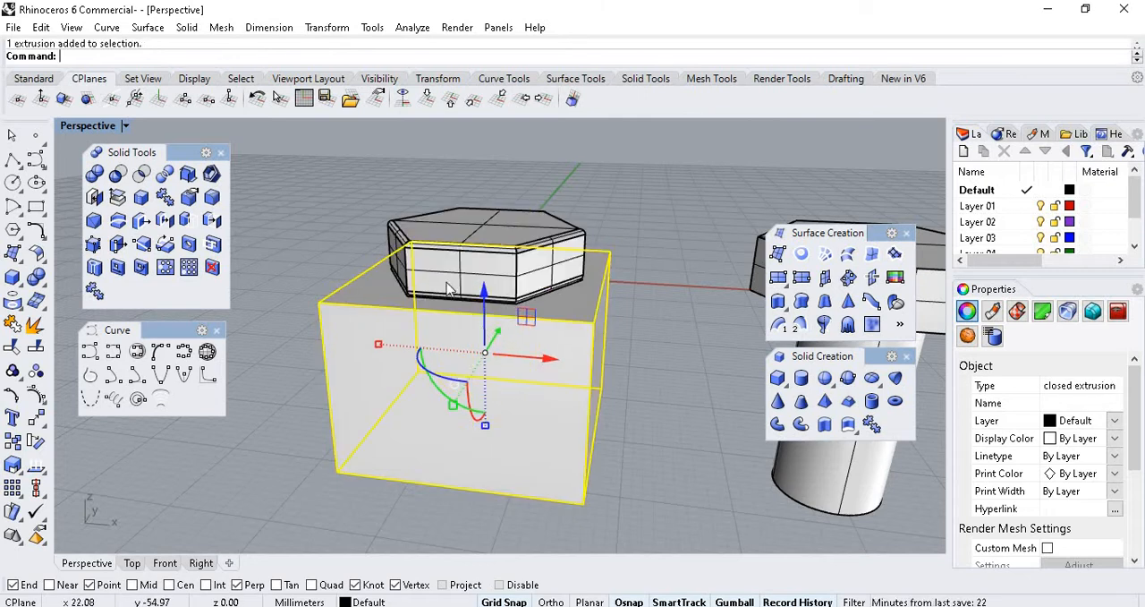
{"action": "left_click", "coordinate": [460, 228]}
{"action": "left_click", "coordinate": [513, 332]}
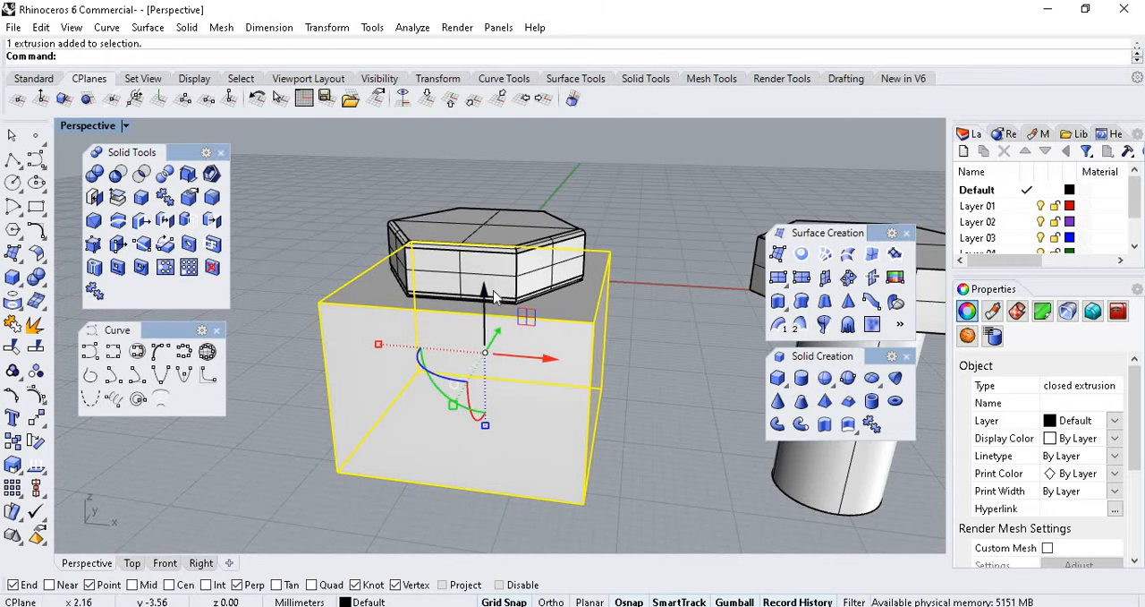
Set the Perspective viewport to X-Ray display mode to see the thread inside the block.
{"action": "left_click", "coordinate": [126, 130]}
{"action": "left_click", "coordinate": [179, 151]}
{"action": "scroll", "coordinate": [467, 360], "scroll_direction": "up", "scroll_amount": 5}
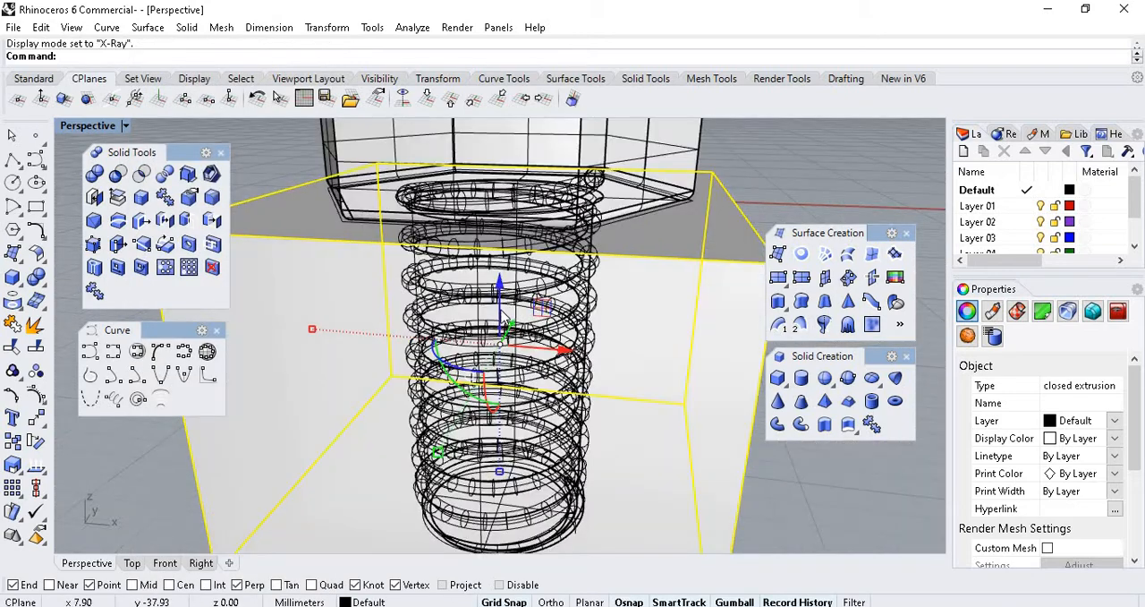
Select the helical thread inside the block, separately from the bolt body.
{"action": "scroll", "coordinate": [504, 317], "scroll_direction": "down", "scroll_amount": 3}
{"action": "mouse_move", "coordinate": [507, 313]}
{"action": "right_mouse_down"}
{"action": "mouse_move", "coordinate": [505, 242]}
{"action": "mouse_move", "coordinate": [514, 318]}
{"action": "right_mouse_up"}
{"action": "scroll", "coordinate": [515, 299], "scroll_direction": "up", "scroll_amount": 4}
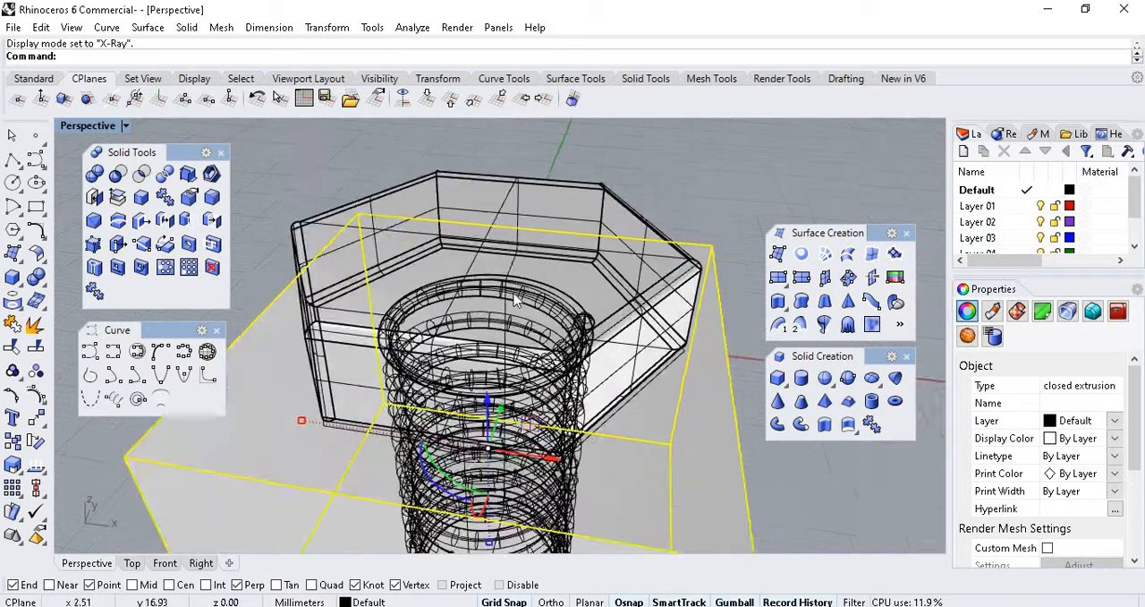
{"action": "scroll", "coordinate": [515, 299], "scroll_direction": "up", "scroll_amount": 3}
{"action": "left_click", "coordinate": [528, 299]}
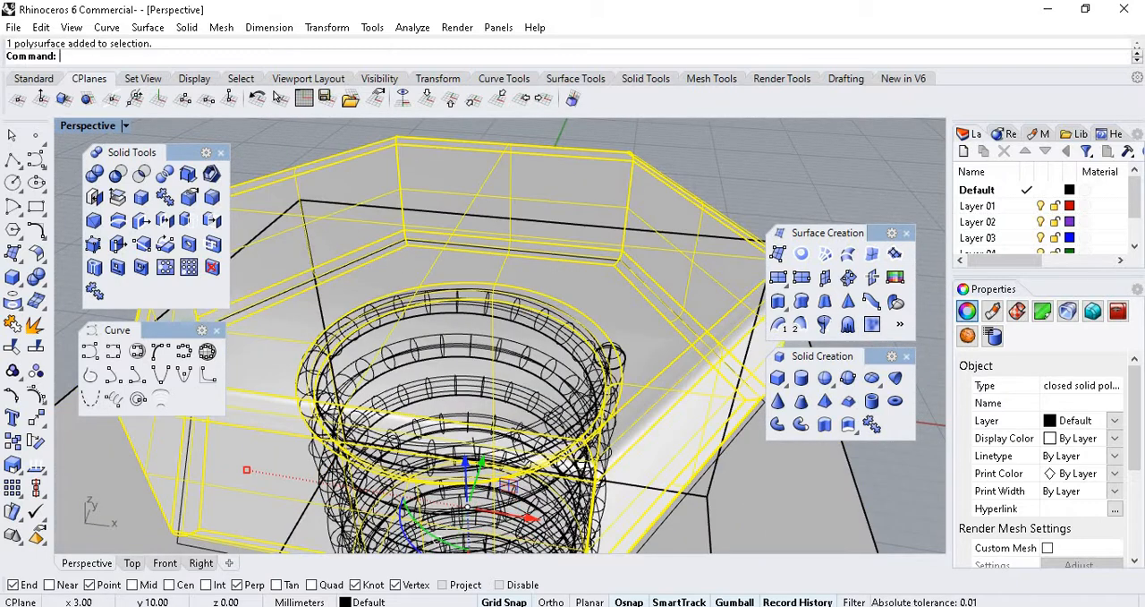
{"action": "left_click", "coordinate": [520, 330]}
{"action": "scroll", "coordinate": [539, 309], "scroll_direction": "up", "scroll_amount": 4}
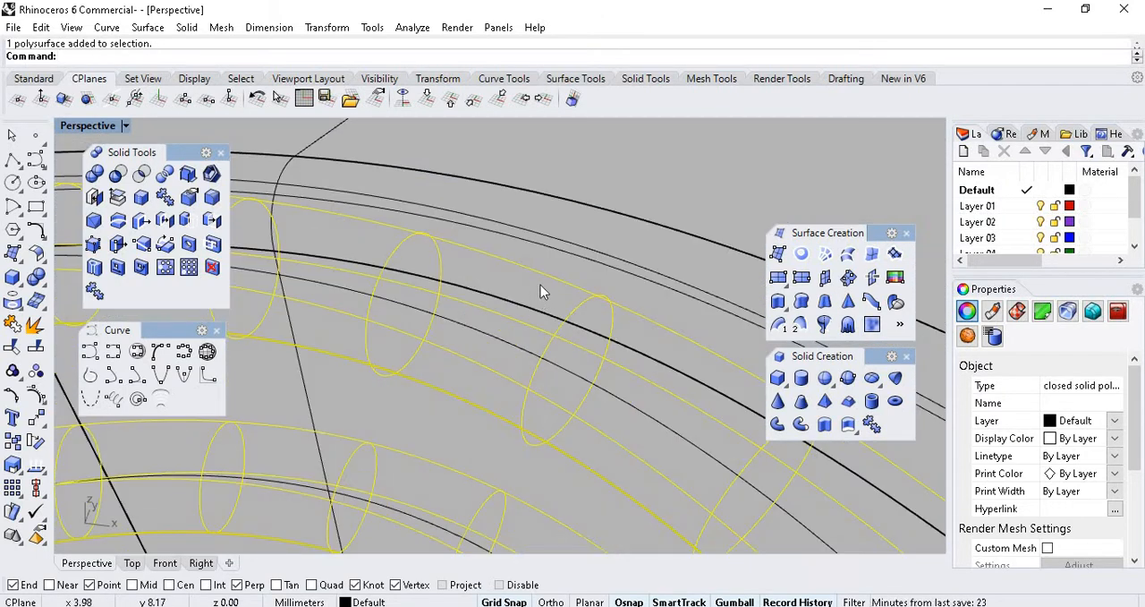
{"action": "scroll", "coordinate": [537, 295], "scroll_direction": "down", "scroll_amount": 7}
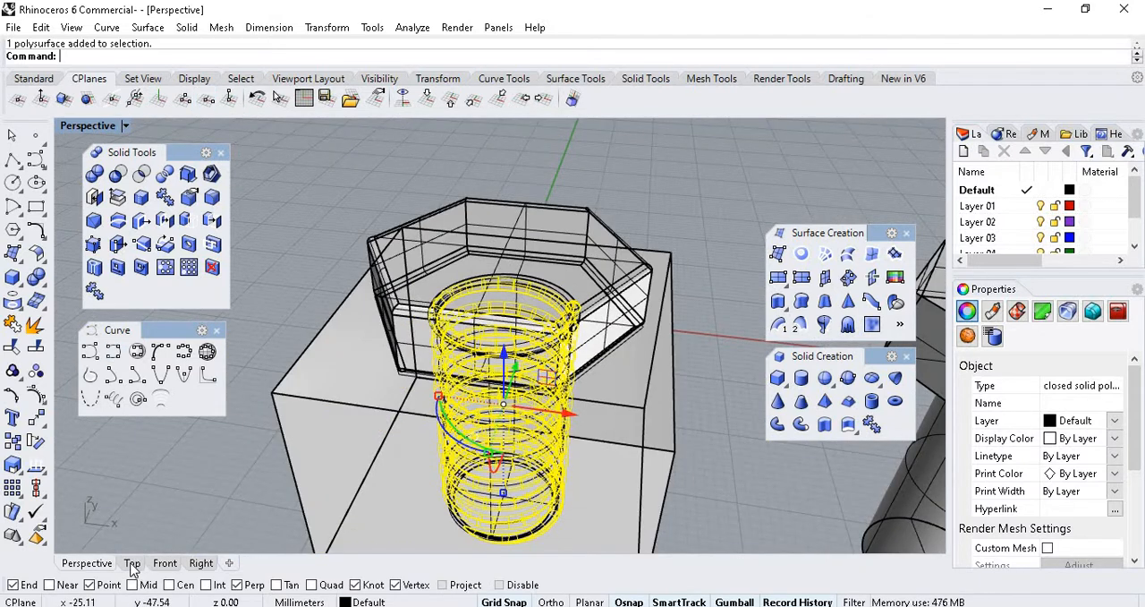
Hide the bolt body and its helical thread in the Top viewport, leaving the block and construction curves.
{"action": "left_click", "coordinate": [132, 563]}
{"action": "scroll", "coordinate": [645, 237], "scroll_direction": "up", "scroll_amount": 8}
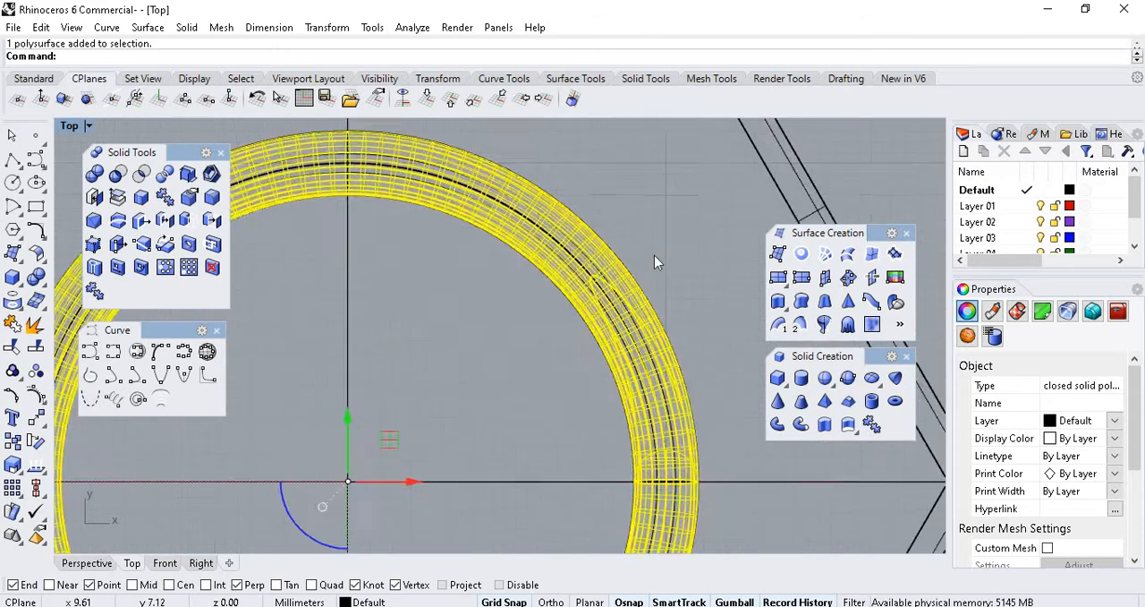
{"action": "left_click", "coordinate": [633, 262]}
{"action": "scroll", "coordinate": [540, 313], "scroll_direction": "up", "scroll_amount": 2}
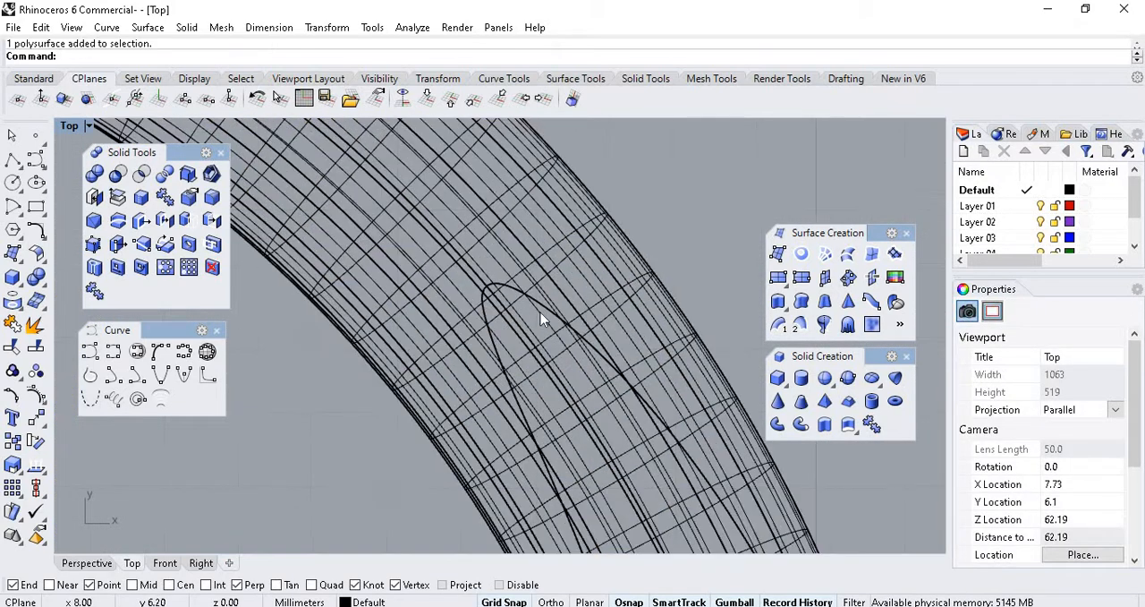
{"action": "scroll", "coordinate": [594, 310], "scroll_direction": "down", "scroll_amount": 5}
{"action": "scroll", "coordinate": [594, 310], "scroll_direction": "up", "scroll_amount": 2}
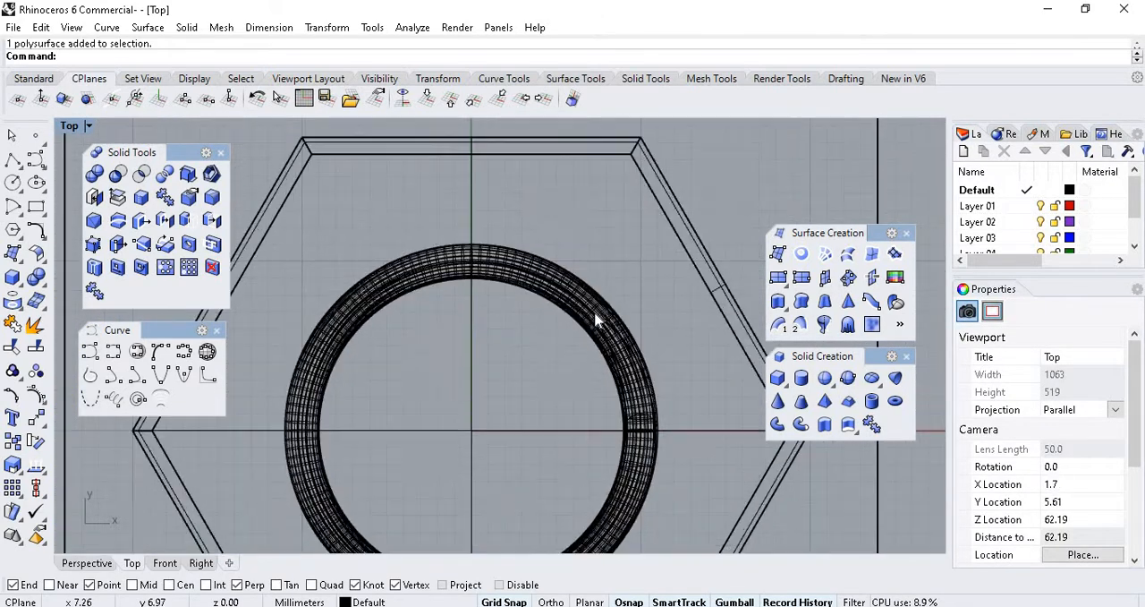
{"action": "left_click", "coordinate": [599, 309]}
{"action": "scroll", "coordinate": [599, 309], "scroll_direction": "down", "scroll_amount": 5}
{"action": "scroll", "coordinate": [595, 302], "scroll_direction": "up", "scroll_amount": 5}
{"action": "scroll", "coordinate": [596, 302], "scroll_direction": "down", "scroll_amount": 5}
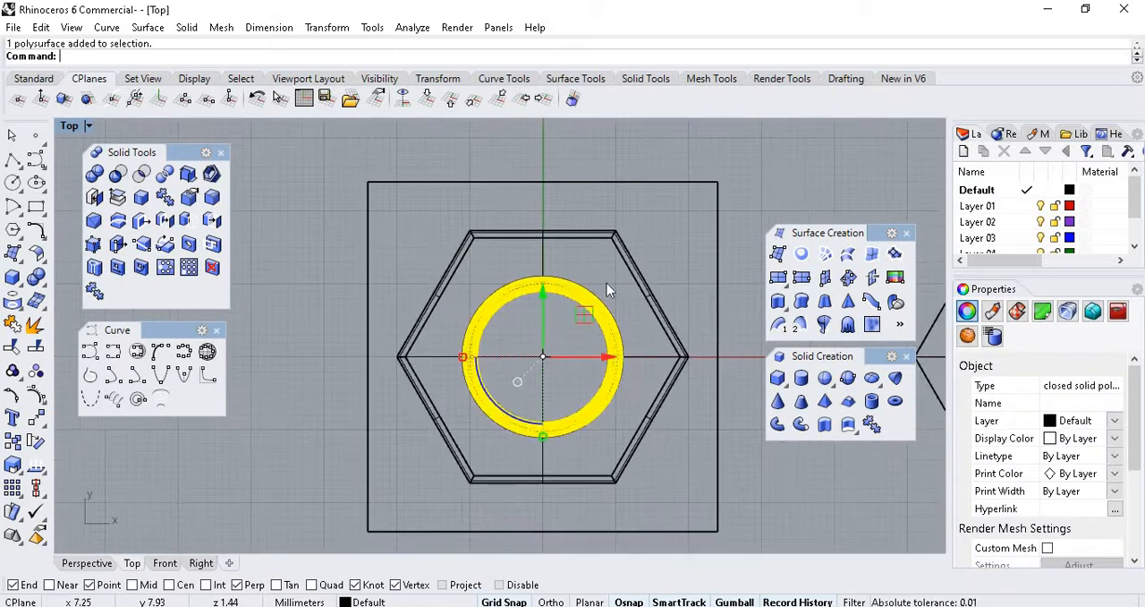
{"action": "left_click", "coordinate": [631, 270], "text": "shift"}
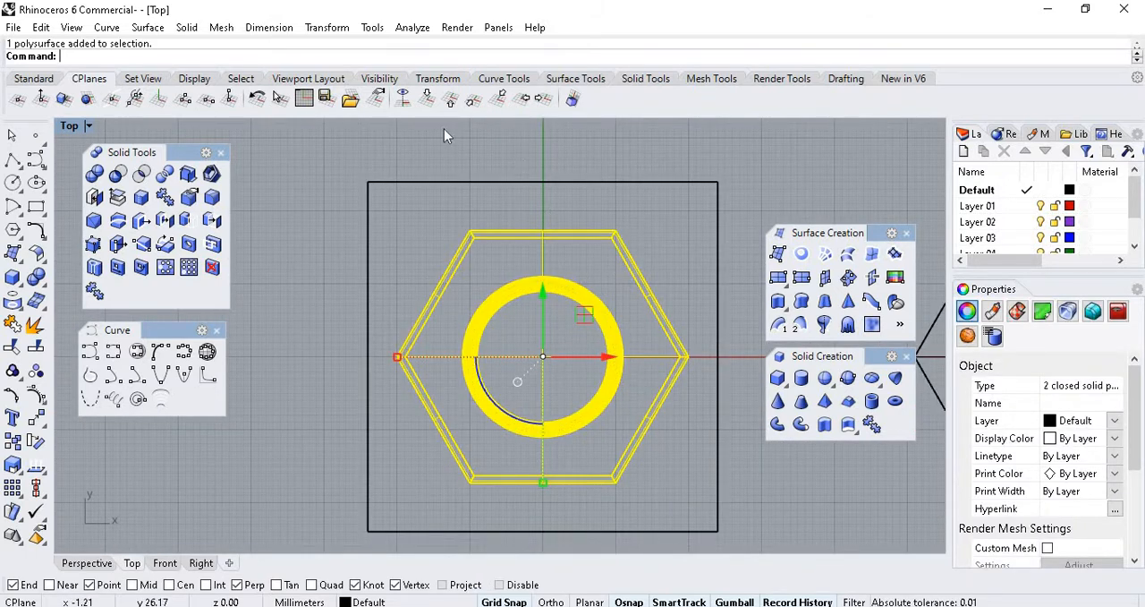
{"action": "left_click", "coordinate": [37, 78]}
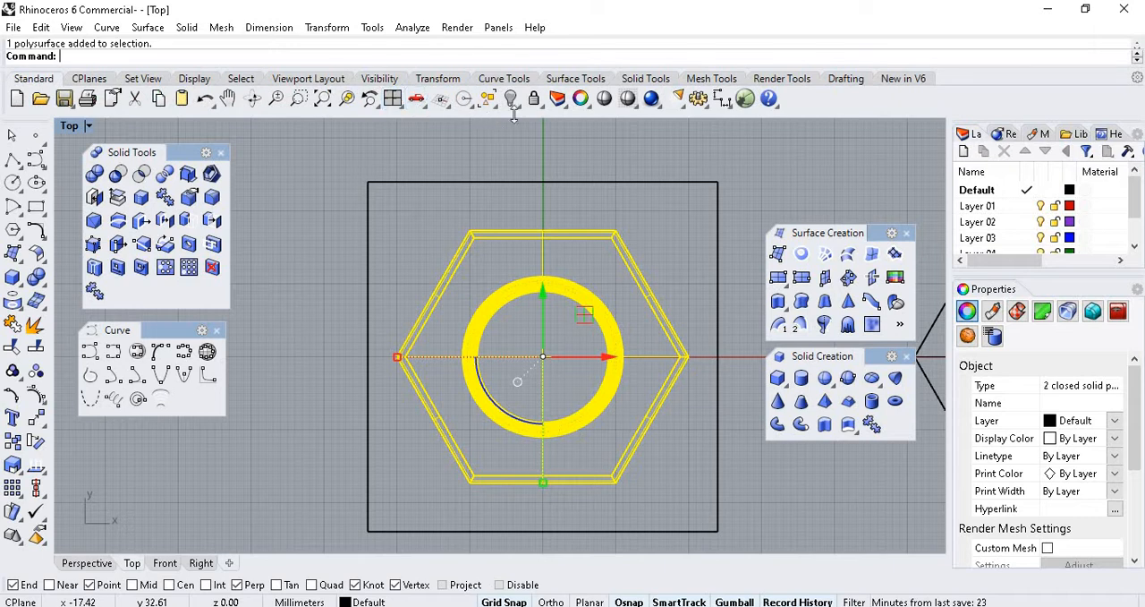
{"action": "left_click", "coordinate": [511, 99]}
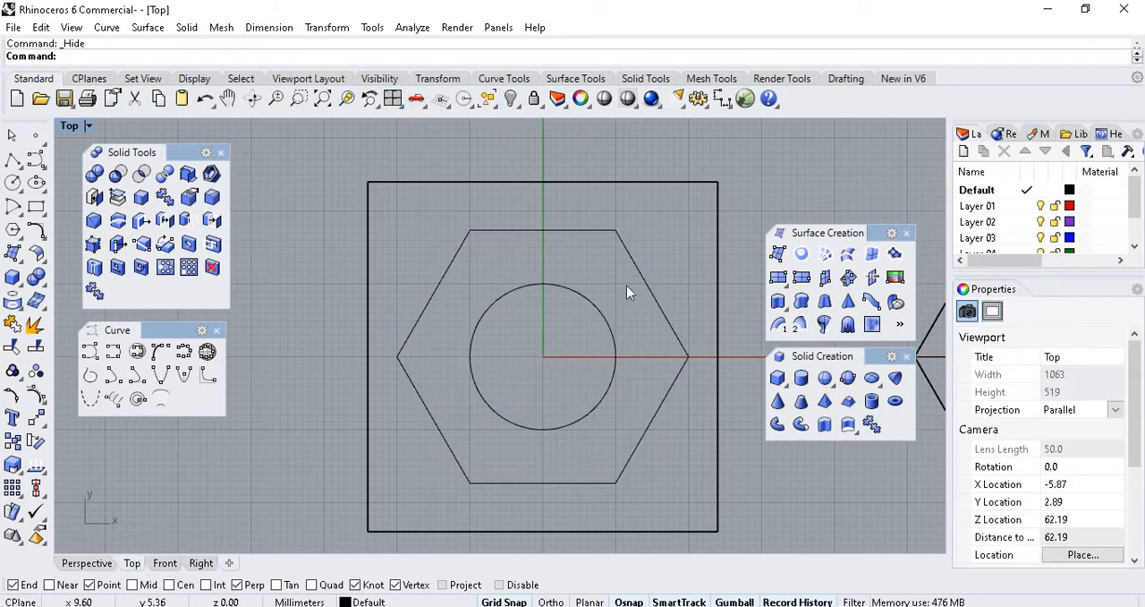
Offset the shank circle inside the hexagon outward by 0.5 mm.
{"action": "left_click", "coordinate": [607, 328]}
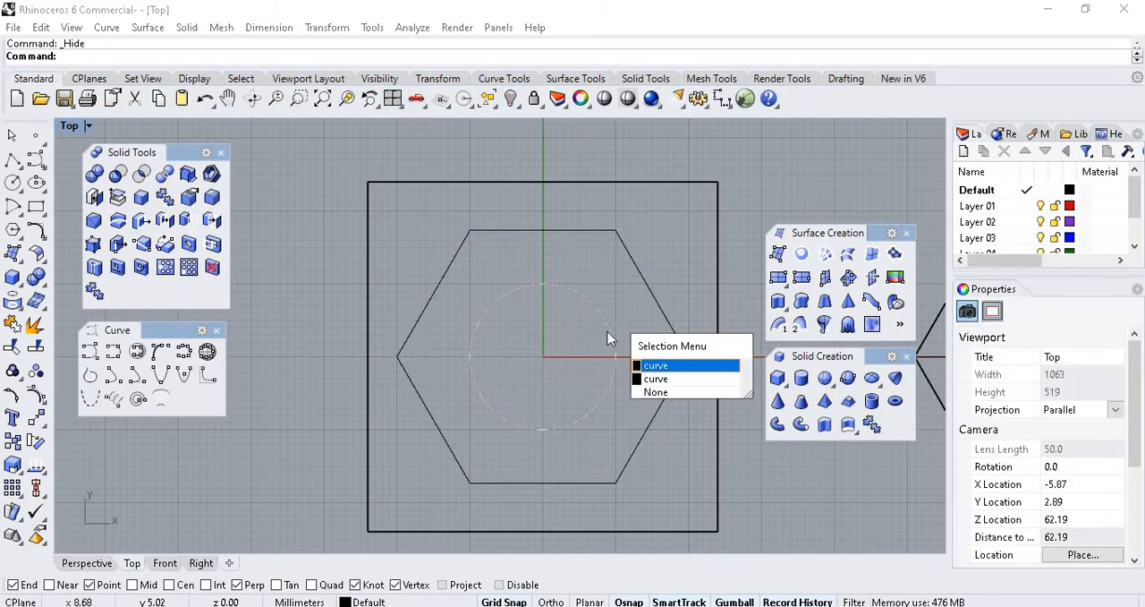
{"action": "left_click", "coordinate": [661, 365]}
{"action": "scroll", "coordinate": [603, 351], "scroll_direction": "up", "scroll_amount": 5}
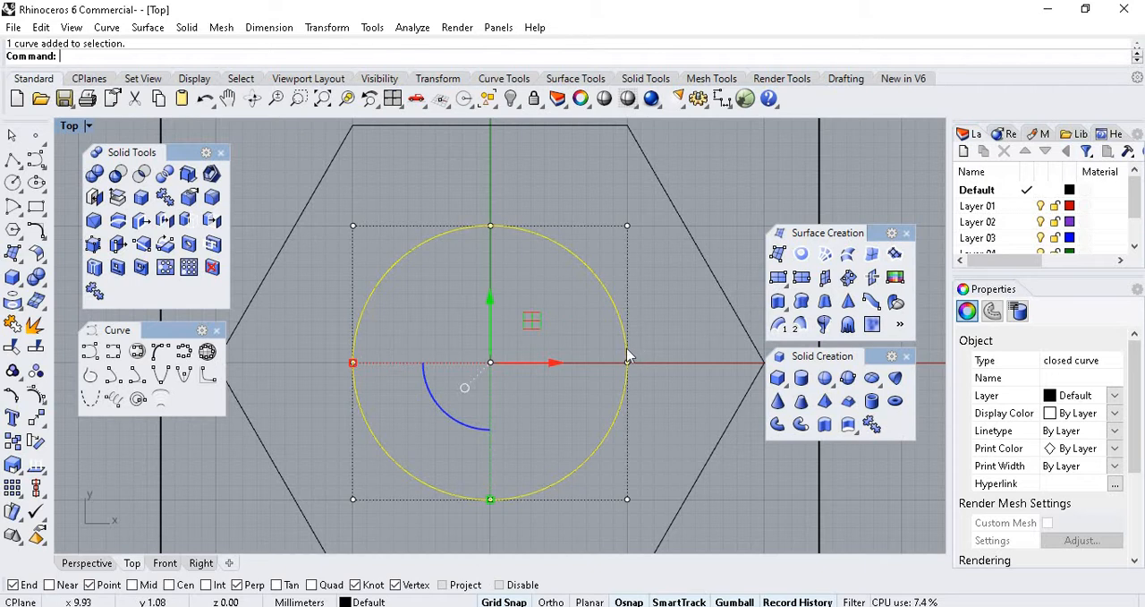
{"action": "scroll", "coordinate": [616, 305], "scroll_direction": "up", "scroll_amount": 7}
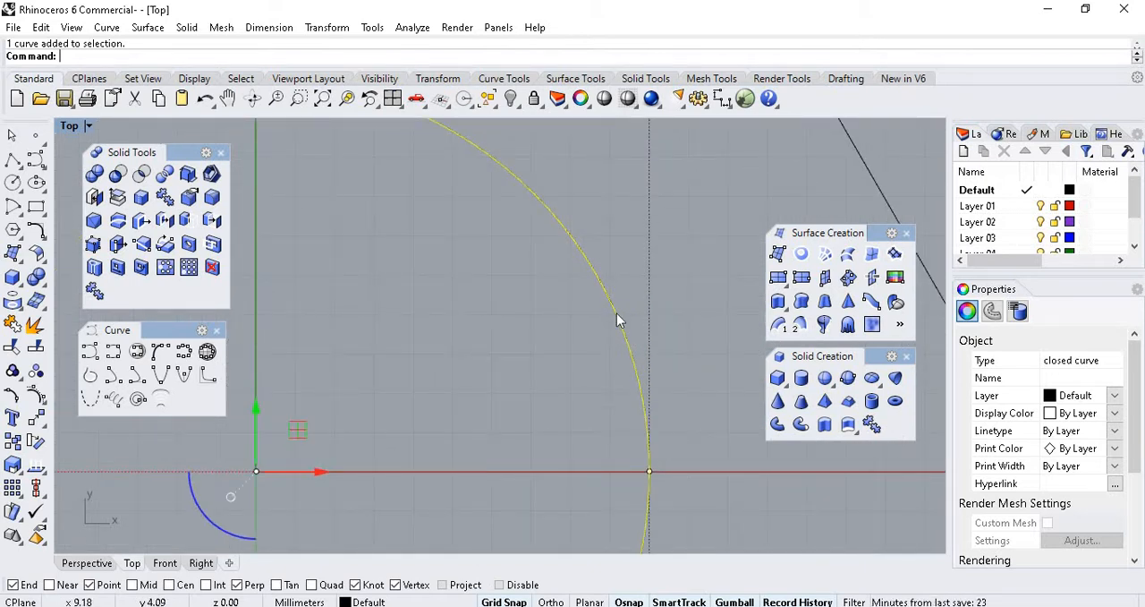
{"action": "scroll", "coordinate": [616, 313], "scroll_direction": "down", "scroll_amount": 7}
{"action": "scroll", "coordinate": [612, 315], "scroll_direction": "down", "scroll_amount": 1}
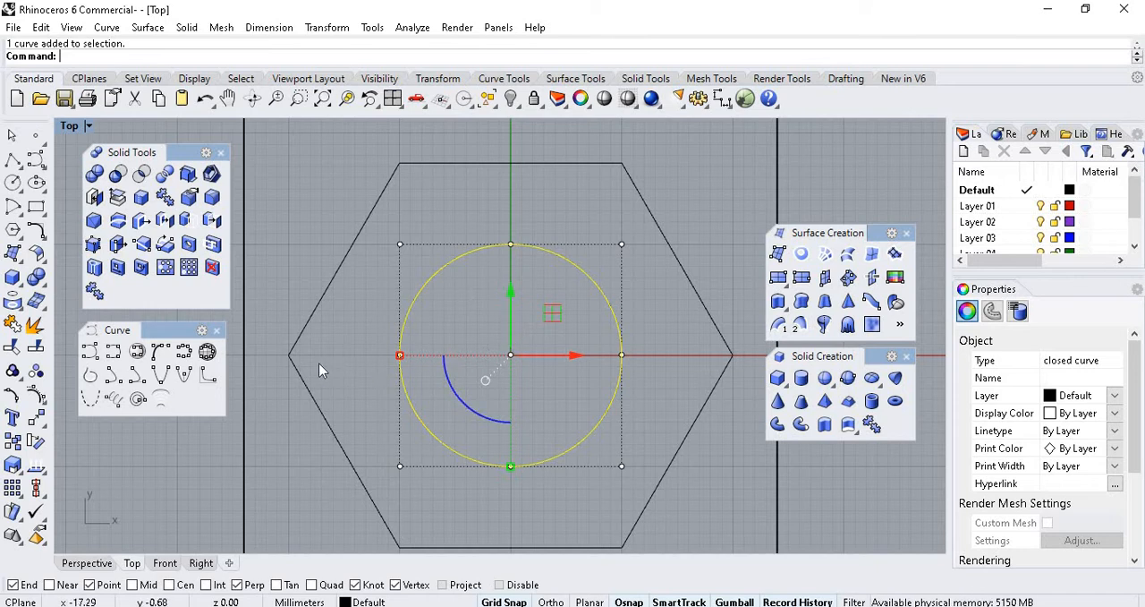
{"action": "left_click", "coordinate": [40, 235]}
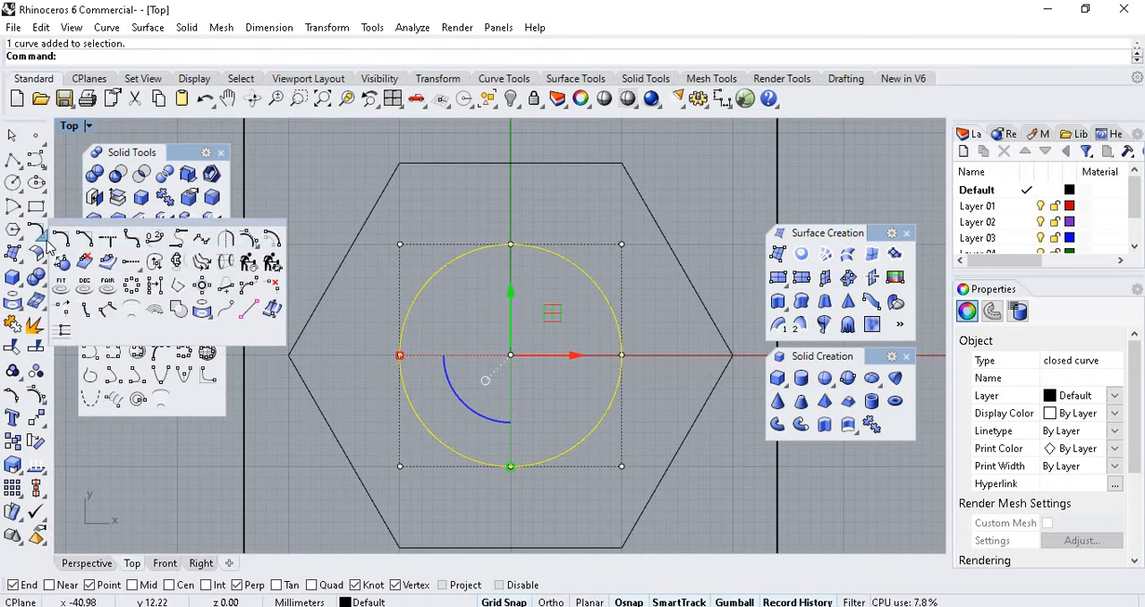
{"action": "left_click_drag", "start_coordinate": [64, 231], "coordinate": [108, 235]}
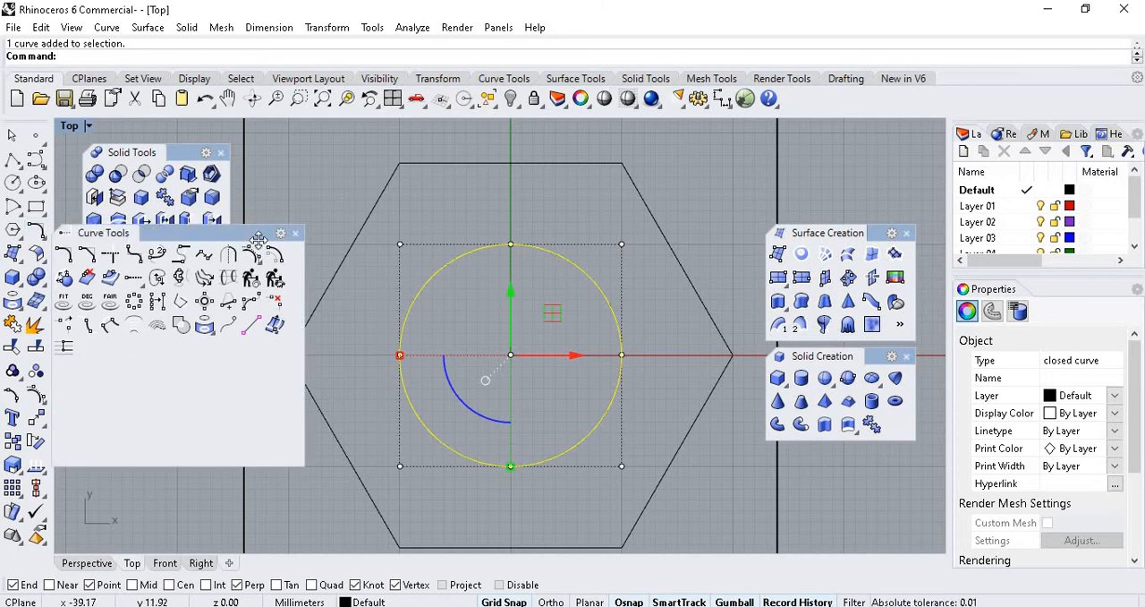
{"action": "left_click_drag", "start_coordinate": [259, 234], "coordinate": [813, 142]}
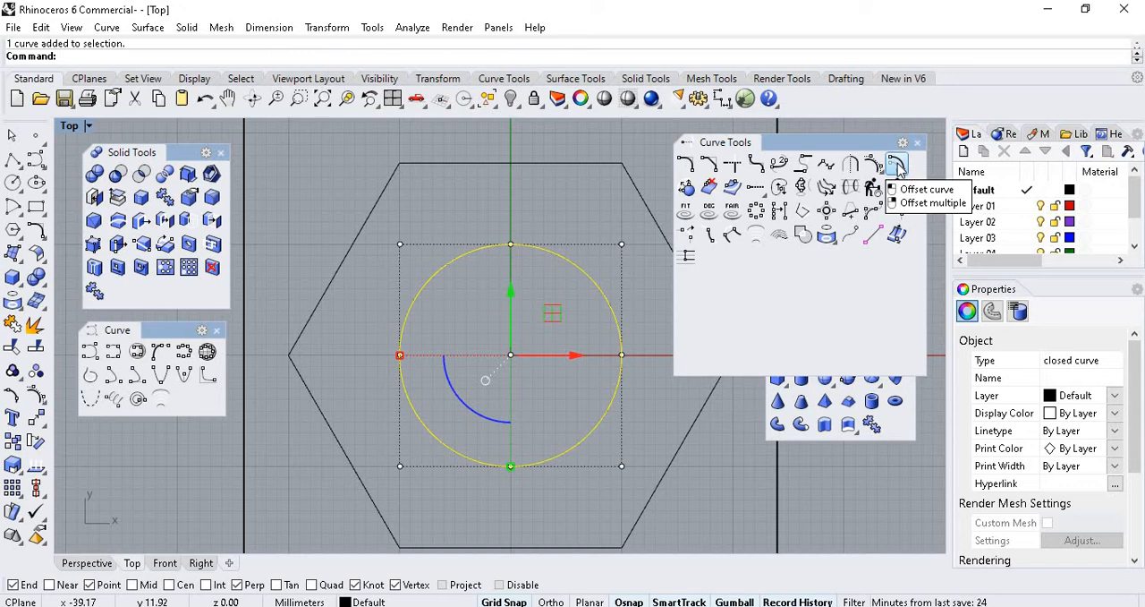
{"action": "left_click", "coordinate": [895, 165]}
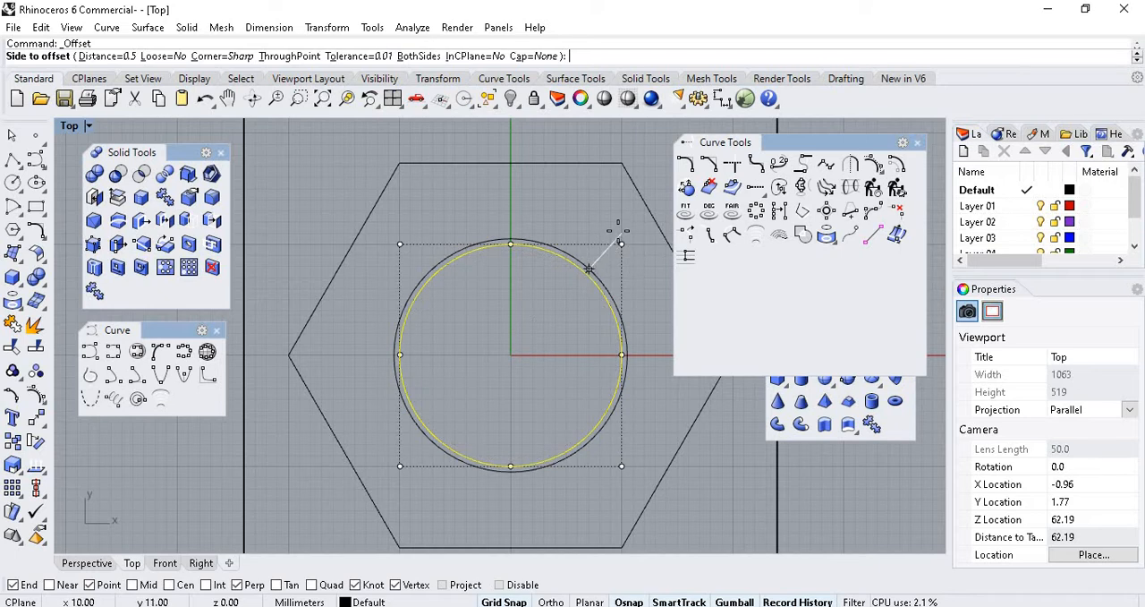
{"action": "left_click", "coordinate": [618, 231]}
{"action": "key", "text": "Escape"}
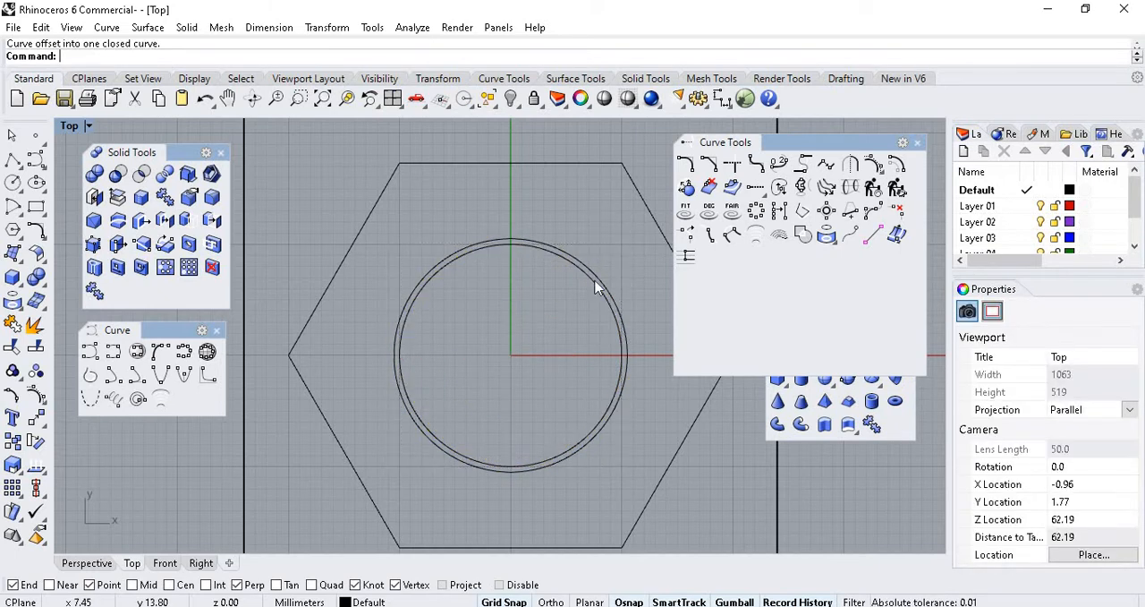
Extrude the offset outer circle downward in the Perspective viewport as a solid cylinder reaching past the block's underside.
{"action": "scroll", "coordinate": [596, 286], "scroll_direction": "up", "scroll_amount": 5}
{"action": "left_click", "coordinate": [600, 273]}
{"action": "scroll", "coordinate": [583, 263], "scroll_direction": "down", "scroll_amount": 4}
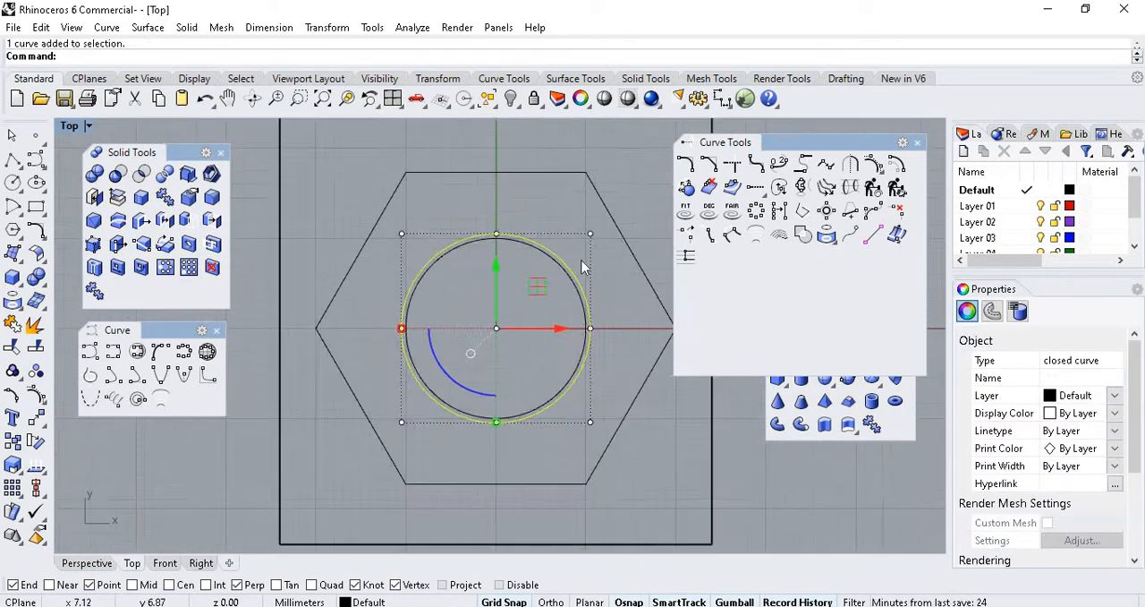
{"action": "scroll", "coordinate": [582, 263], "scroll_direction": "up", "scroll_amount": 6}
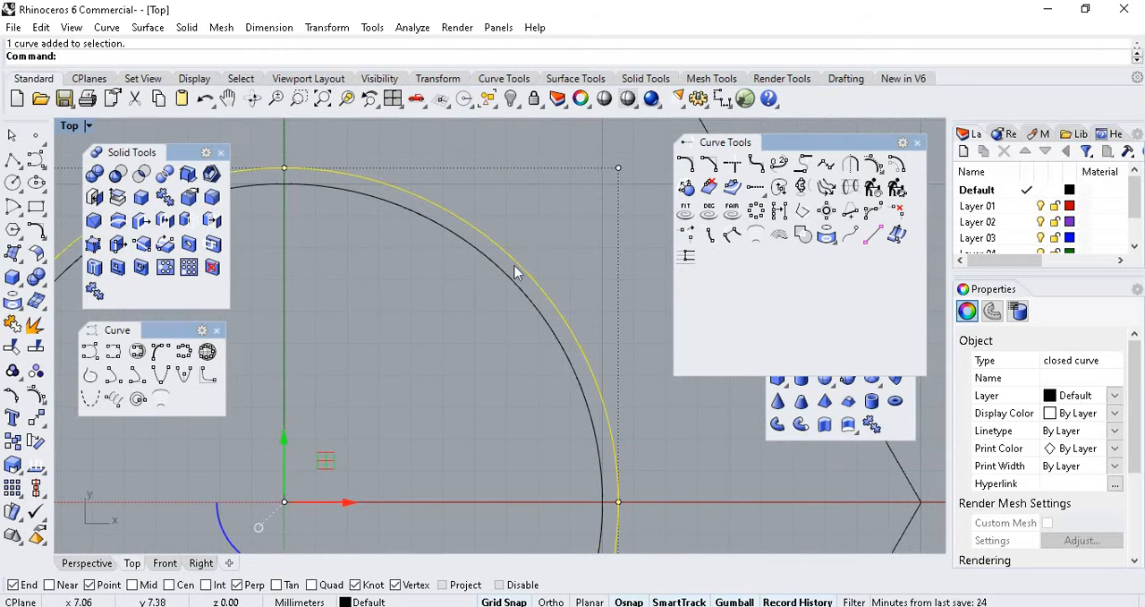
{"action": "scroll", "coordinate": [514, 271], "scroll_direction": "down", "scroll_amount": 6}
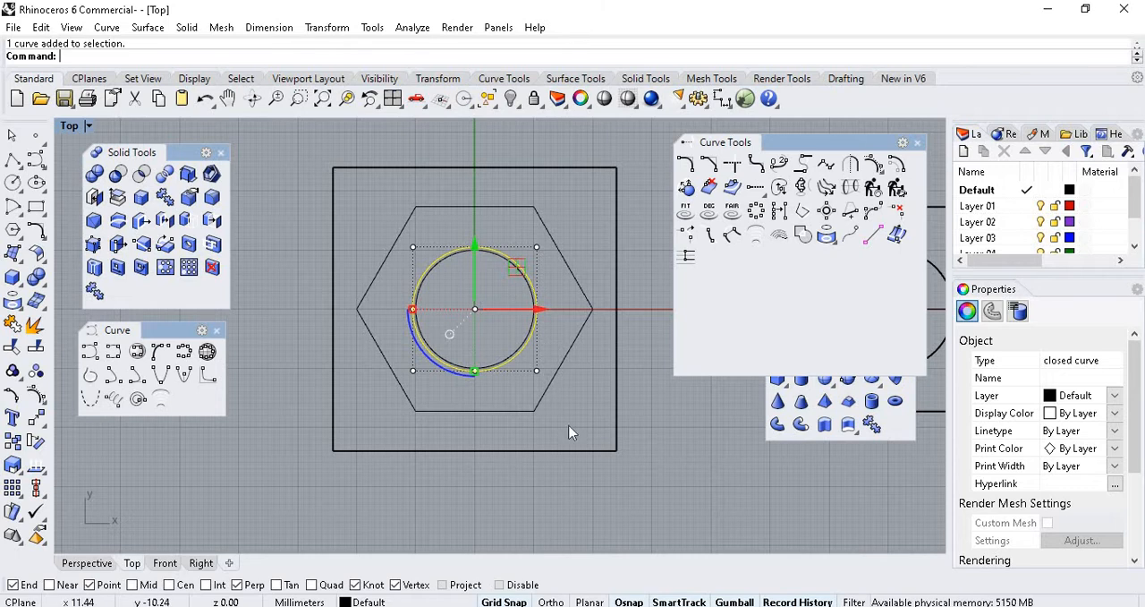
{"action": "left_click", "coordinate": [87, 563]}
{"action": "scroll", "coordinate": [634, 366], "scroll_direction": "down", "scroll_amount": 3}
{"action": "scroll", "coordinate": [634, 366], "scroll_direction": "up", "scroll_amount": 2}
{"action": "key", "text": "Up"}
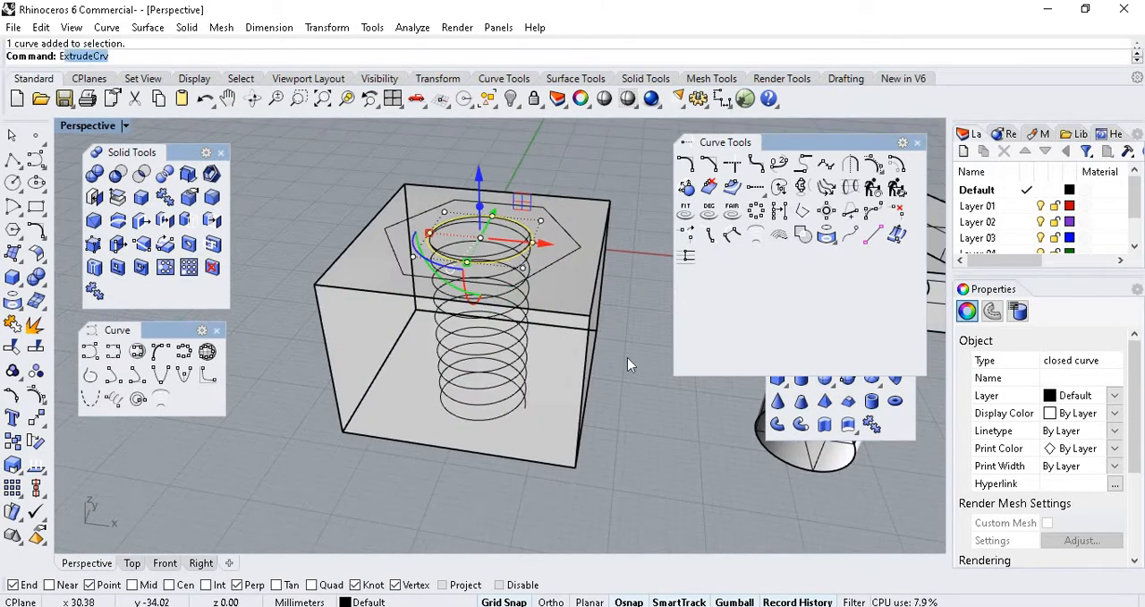
{"action": "type", "text": "udeCrv"}
{"action": "key", "text": "Return"}
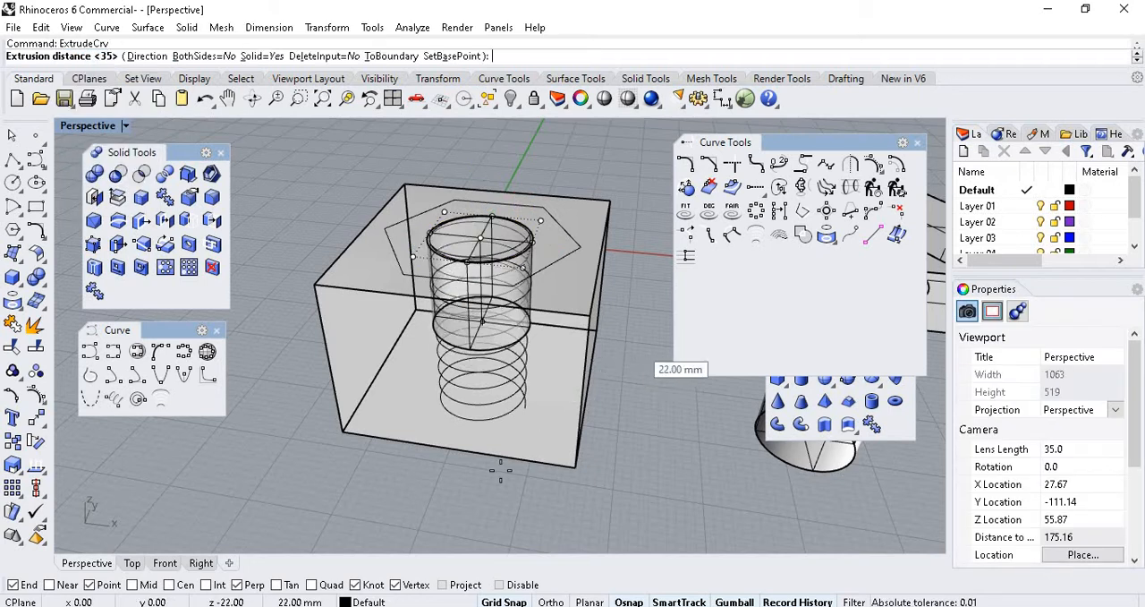
{"action": "left_click", "coordinate": [480, 493]}
{"action": "left_click", "coordinate": [617, 423]}
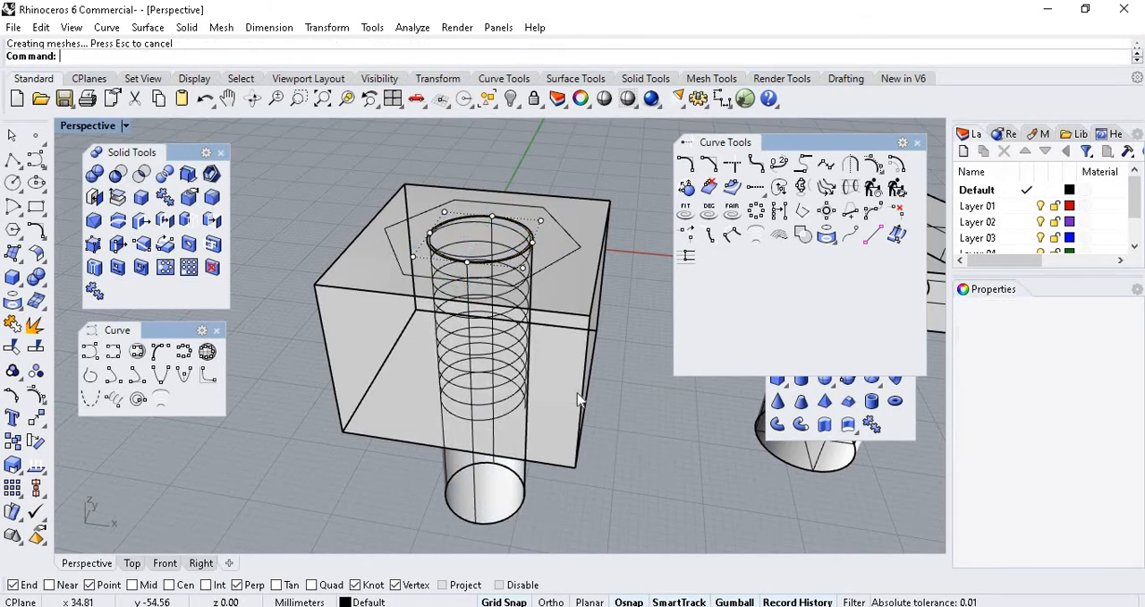
Examine the new cylinder and the block as separate solids, selecting each in turn.
{"action": "scroll", "coordinate": [501, 367], "scroll_direction": "up", "scroll_amount": 5}
{"action": "left_click", "coordinate": [474, 407]}
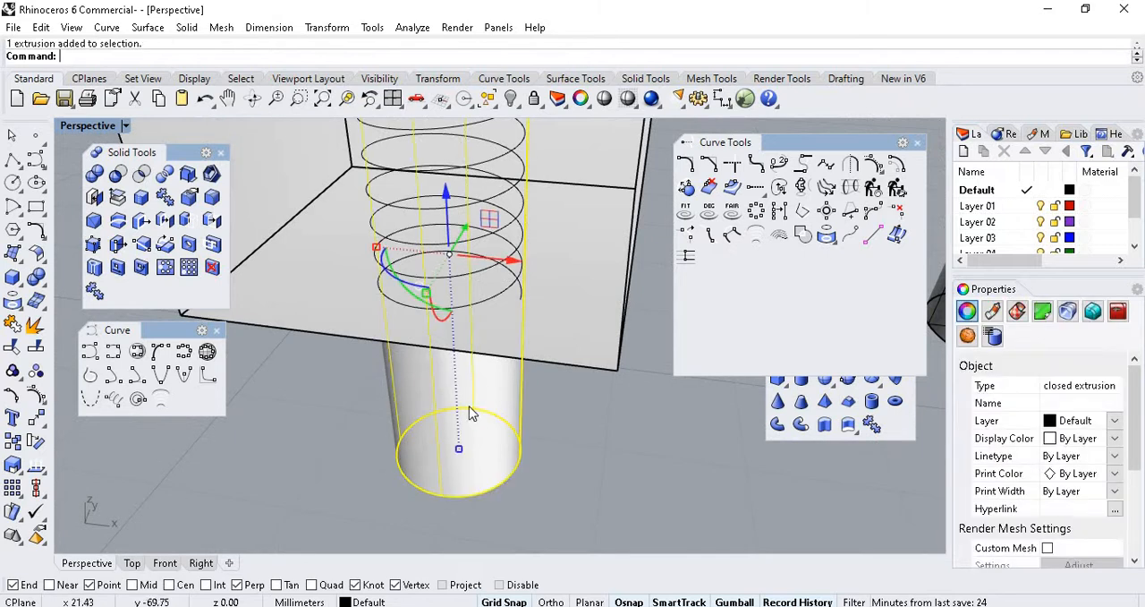
{"action": "scroll", "coordinate": [448, 215], "scroll_direction": "down", "scroll_amount": 3}
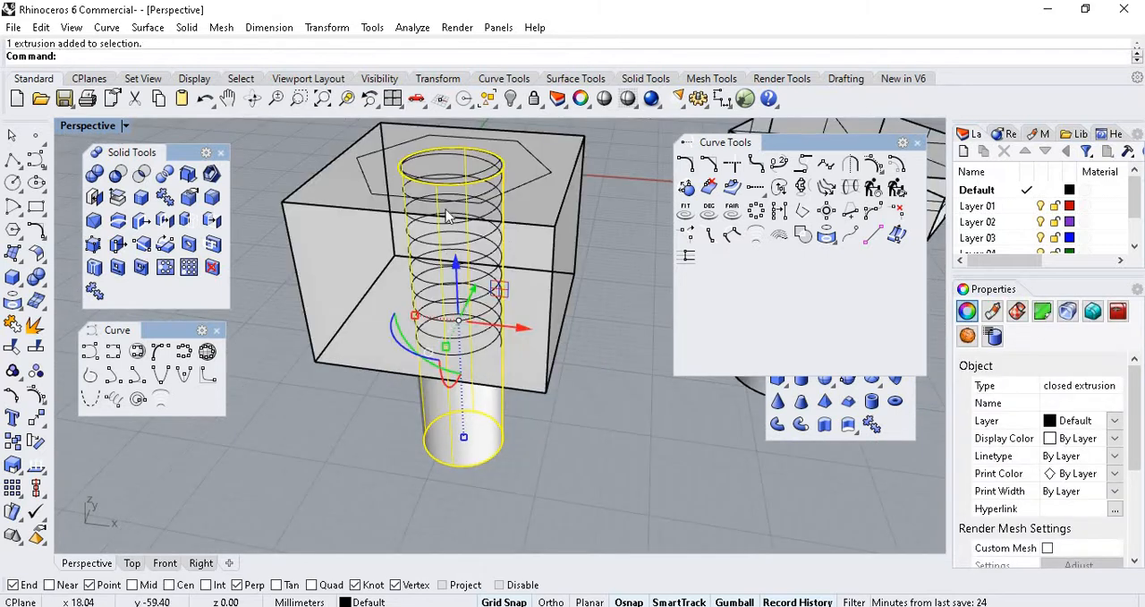
{"action": "left_click", "coordinate": [530, 243]}
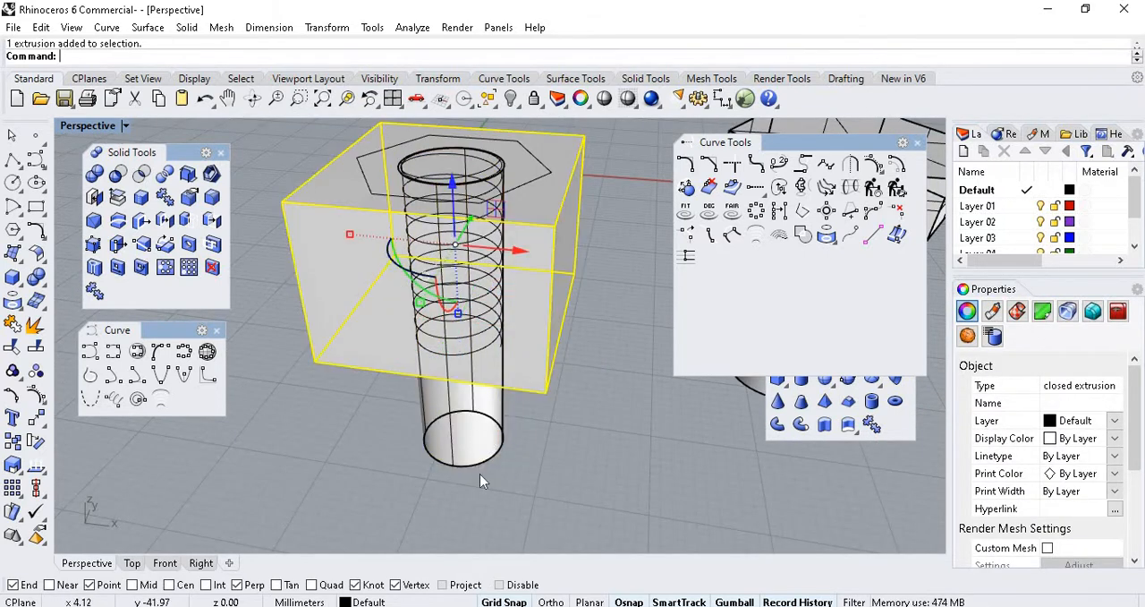
{"action": "left_click", "coordinate": [595, 438]}
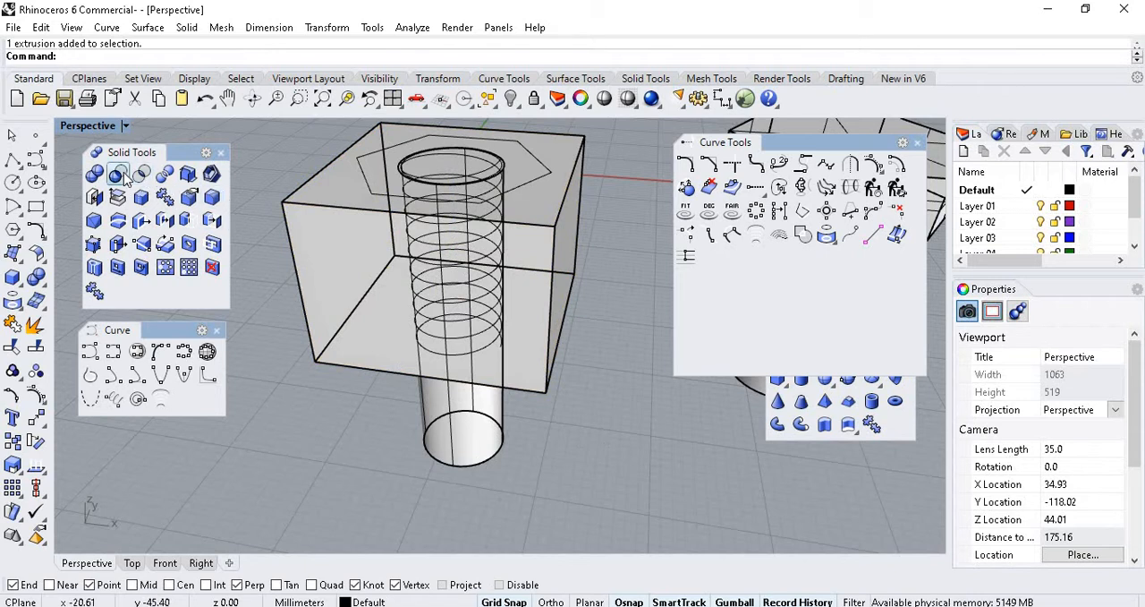
{"action": "left_click", "coordinate": [343, 266]}
{"action": "left_click", "coordinate": [259, 207]}
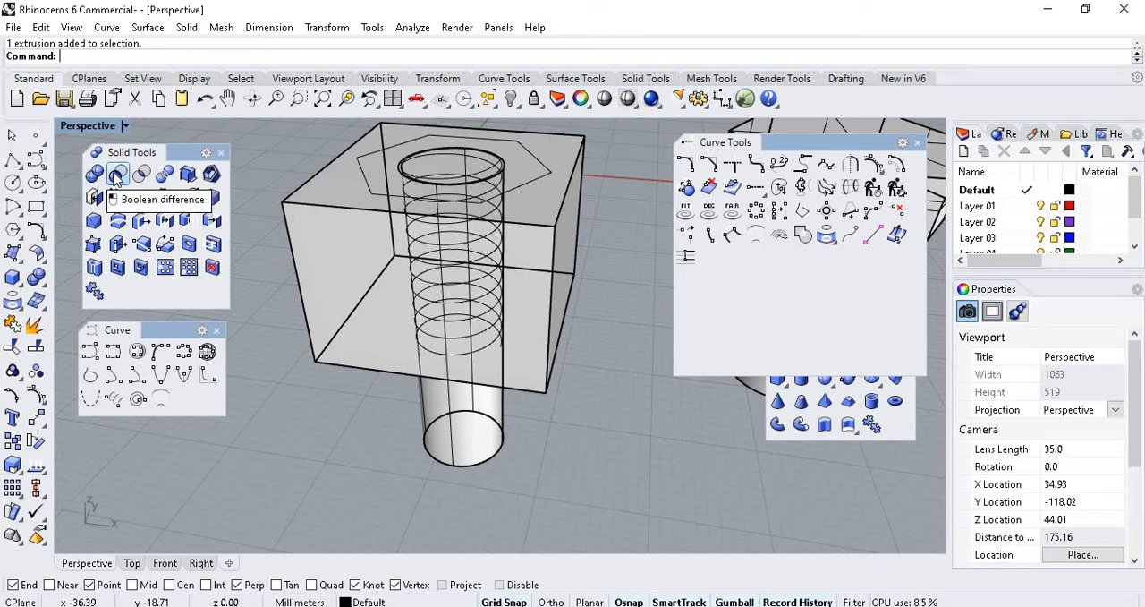
Subtract the cylinder from the block with Boolean Difference, deleting the input, to cut a round through hole.
{"action": "left_click", "coordinate": [117, 174]}
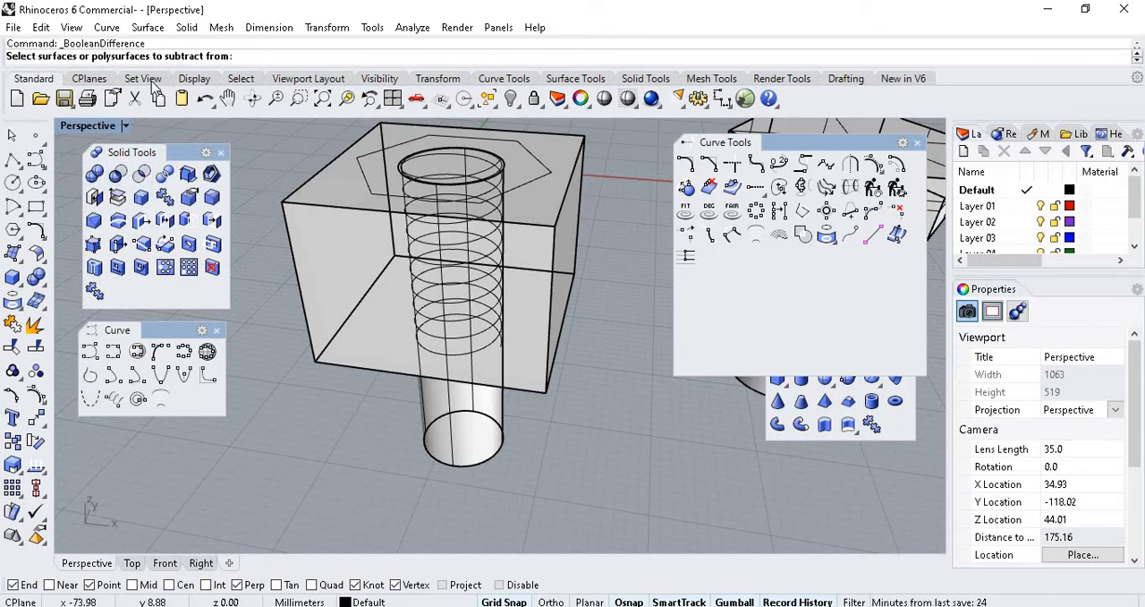
{"action": "left_click", "coordinate": [347, 259]}
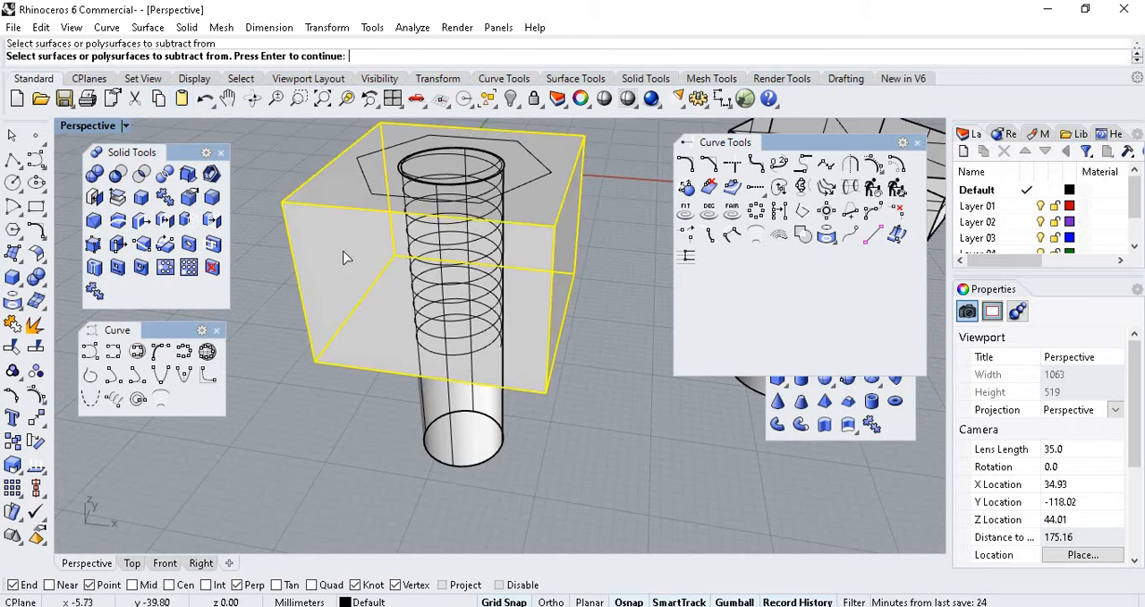
{"action": "right_click", "coordinate": [362, 403]}
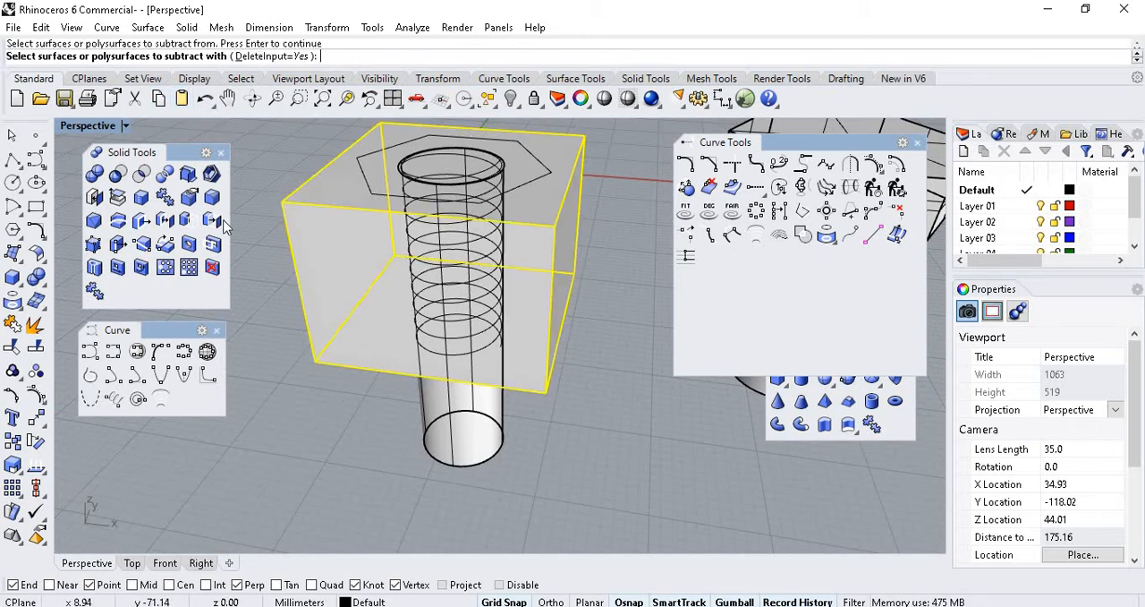
{"action": "left_click", "coordinate": [472, 436]}
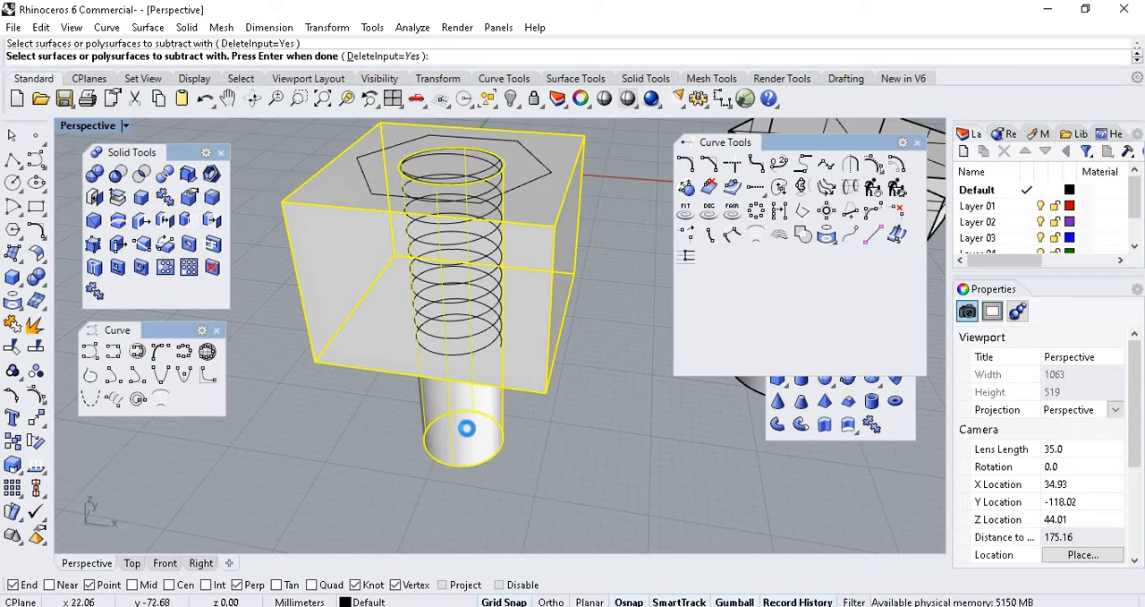
{"action": "right_click", "coordinate": [467, 430]}
Examine the block's through hole and its inner wall from above.
{"action": "right_click_drag", "start_coordinate": [498, 363], "coordinate": [598, 248]}
{"action": "scroll", "coordinate": [472, 246], "scroll_direction": "down", "scroll_amount": 5}
{"action": "scroll", "coordinate": [458, 324], "scroll_direction": "up", "scroll_amount": 6}
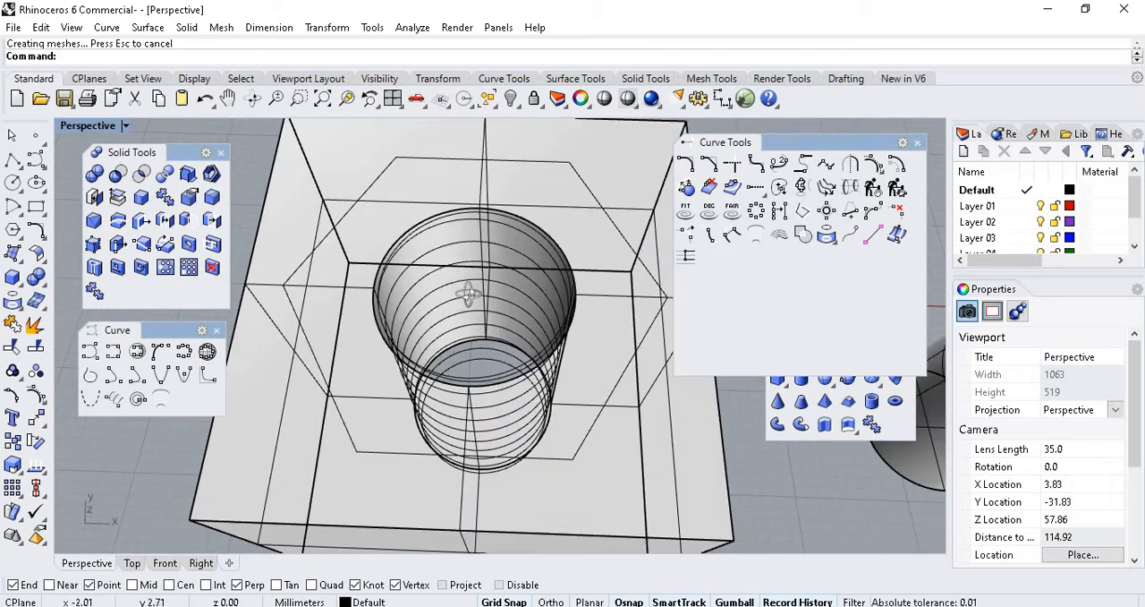
{"action": "right_click_drag", "start_coordinate": [457, 225], "coordinate": [490, 220]}
{"action": "scroll", "coordinate": [479, 208], "scroll_direction": "up", "scroll_amount": 6}
{"action": "scroll", "coordinate": [501, 206], "scroll_direction": "down", "scroll_amount": 5}
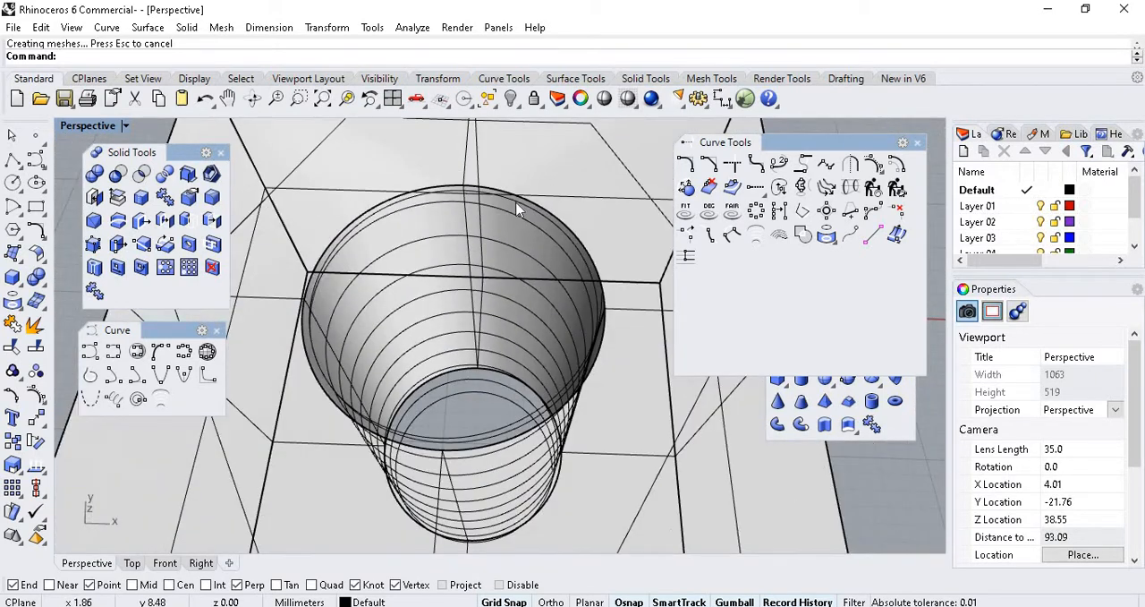
{"action": "scroll", "coordinate": [519, 205], "scroll_direction": "up", "scroll_amount": 5}
{"action": "scroll", "coordinate": [519, 206], "scroll_direction": "down", "scroll_amount": 7}
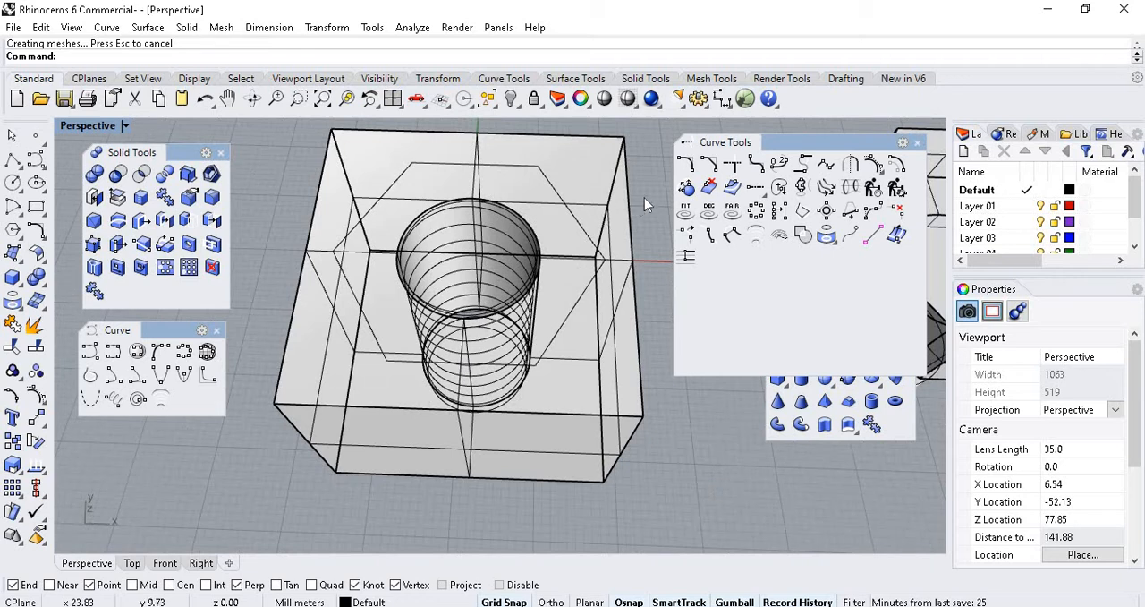
{"action": "scroll", "coordinate": [454, 234], "scroll_direction": "down", "scroll_amount": 4}
{"action": "scroll", "coordinate": [429, 251], "scroll_direction": "up", "scroll_amount": 3}
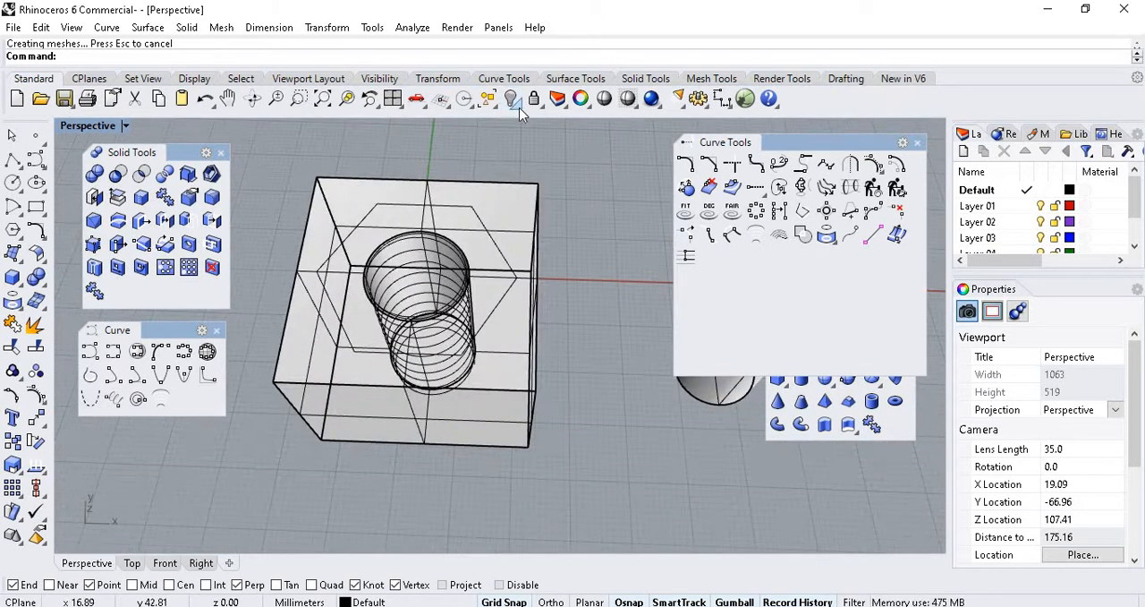
Show the hidden bolt and thread pipe and examine how they sit in the block's hole.
{"action": "left_click", "coordinate": [514, 100]}
{"action": "left_click", "coordinate": [535, 130]}
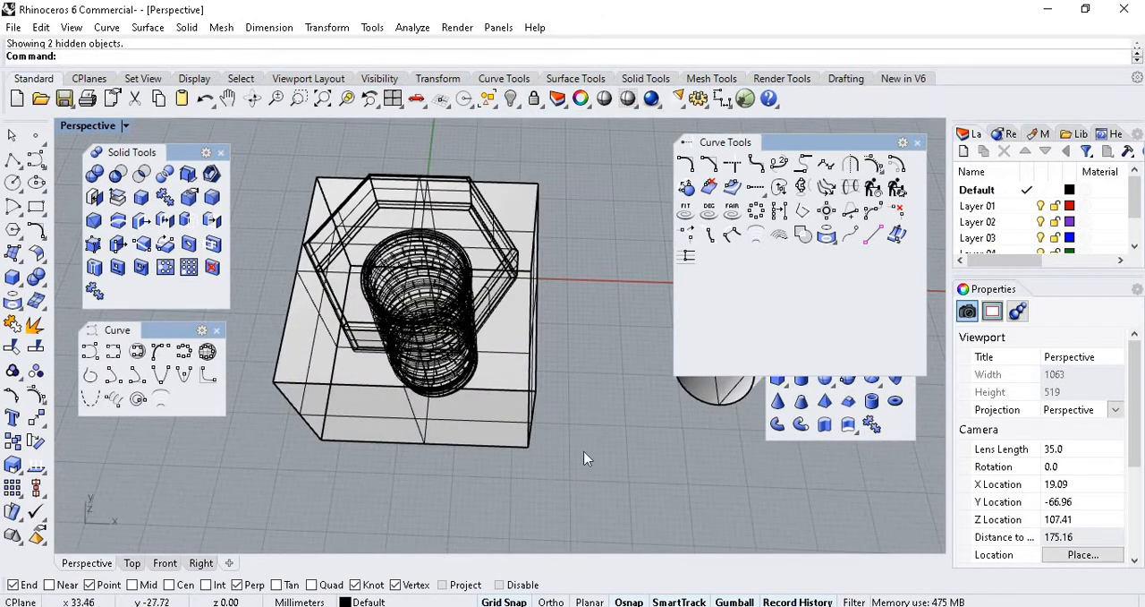
{"action": "right_click_drag", "start_coordinate": [568, 371], "coordinate": [502, 285]}
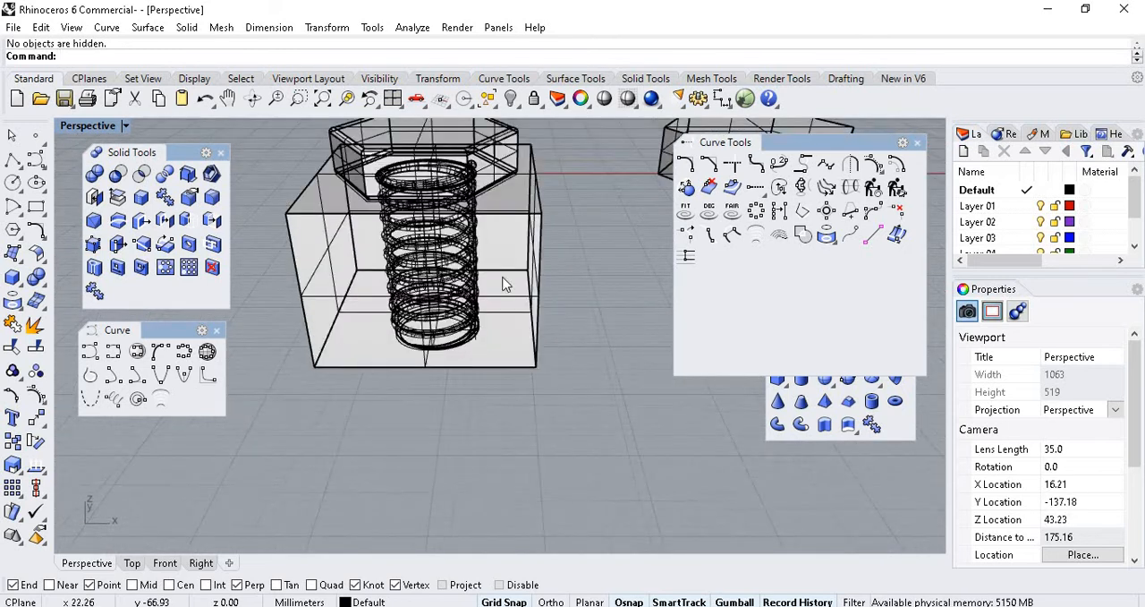
{"action": "scroll", "coordinate": [430, 163], "scroll_direction": "up", "scroll_amount": 2}
{"action": "right_click_drag", "start_coordinate": [429, 162], "coordinate": [472, 208], "text": "shift"}
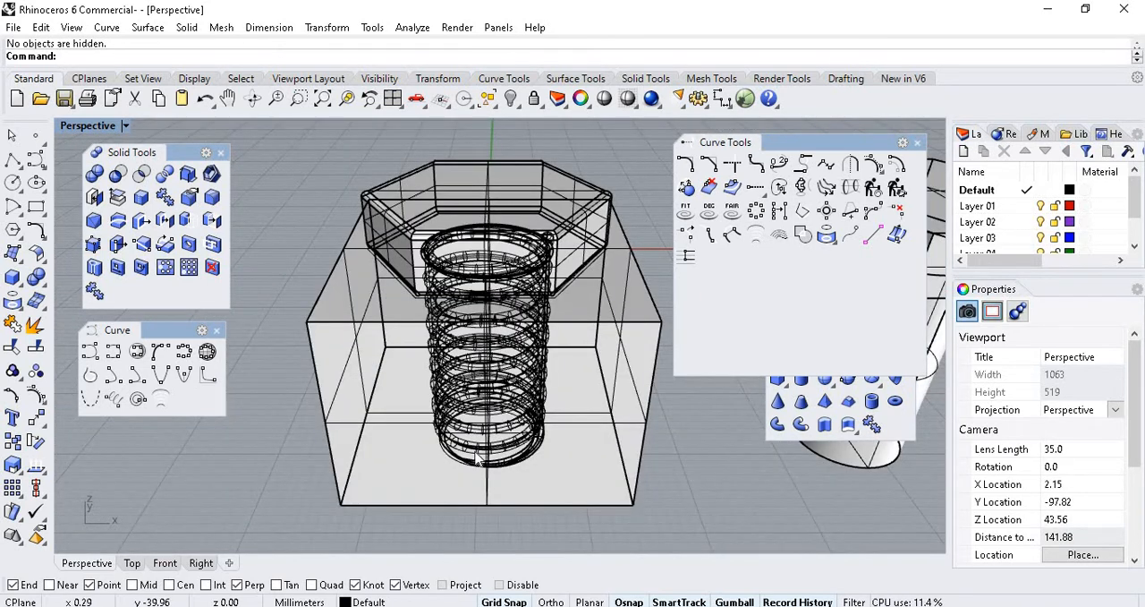
Hide the bolt and its thread pipe, leaving the helix curve in the block's hole.
{"action": "left_click", "coordinate": [567, 392]}
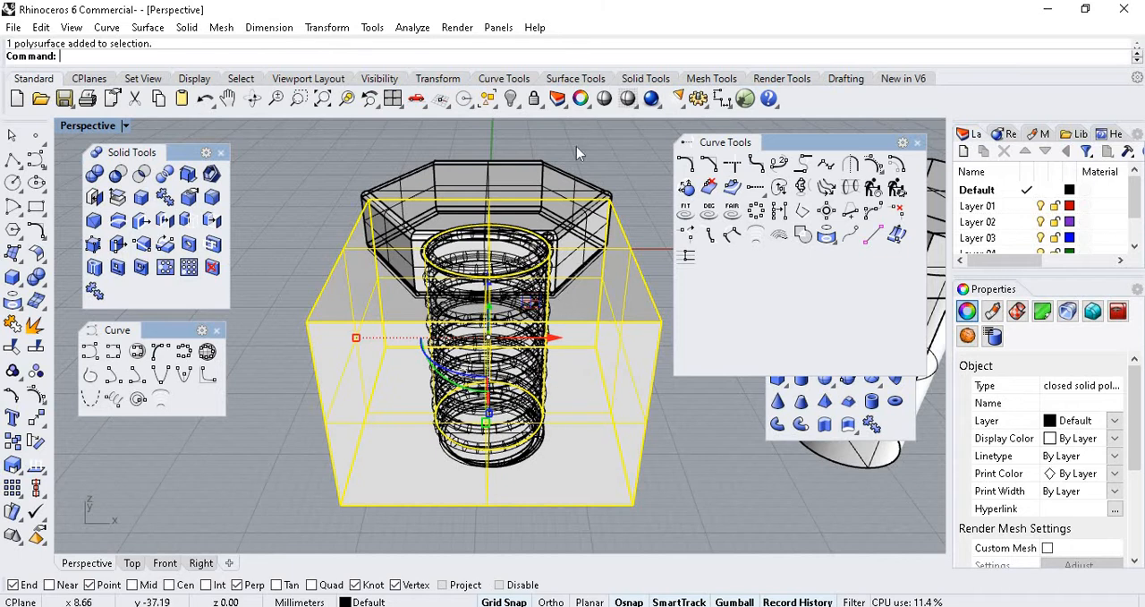
{"action": "left_click", "coordinate": [454, 170]}
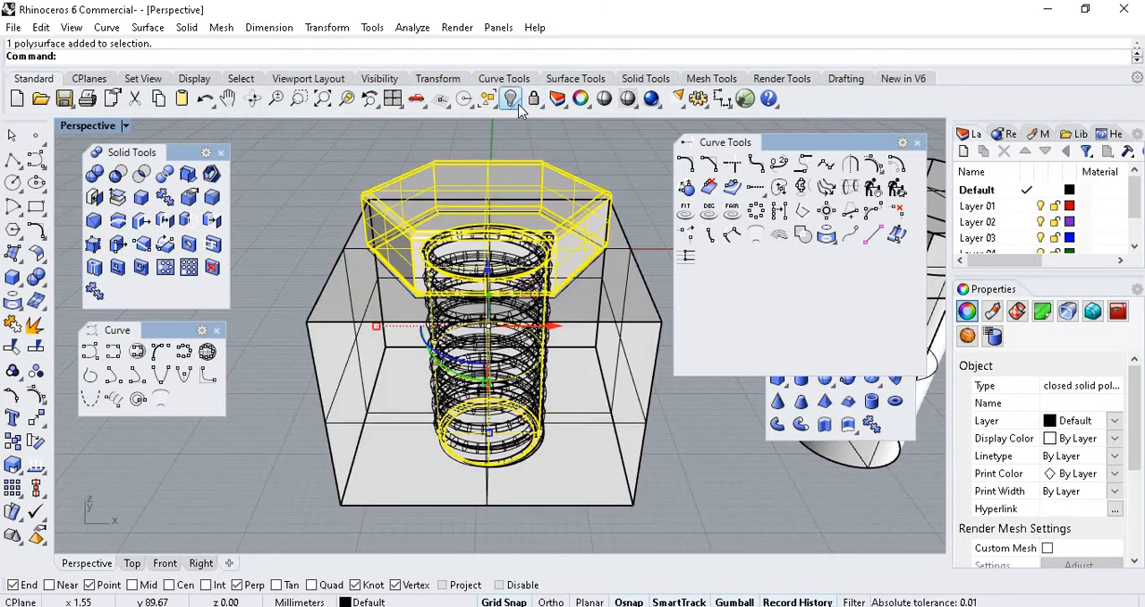
{"action": "left_click", "coordinate": [510, 98]}
{"action": "scroll", "coordinate": [497, 237], "scroll_direction": "up", "scroll_amount": 6}
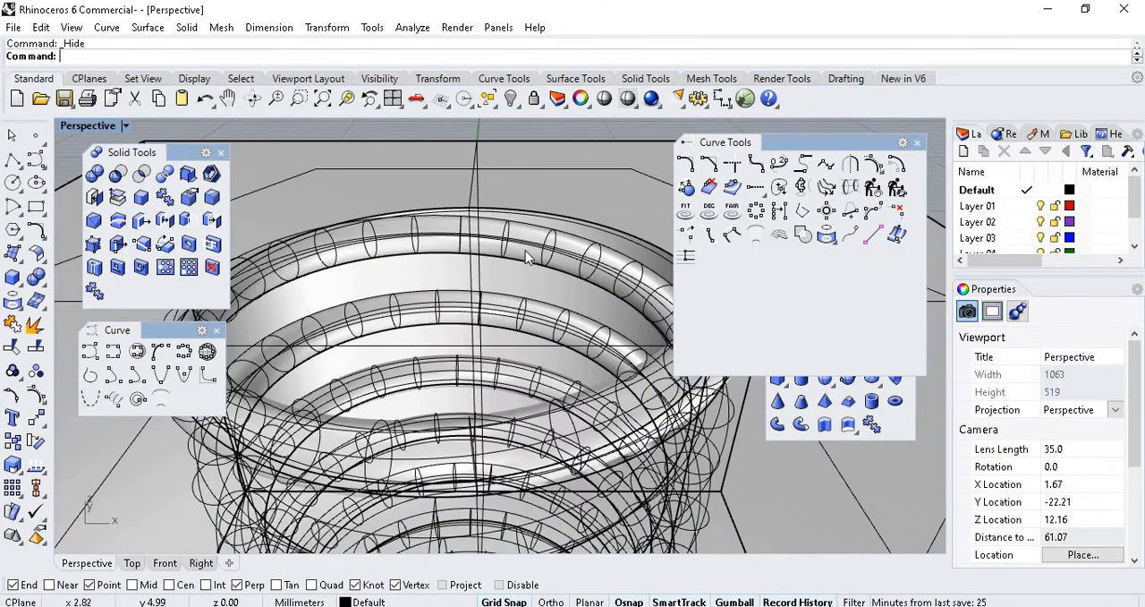
{"action": "left_click", "coordinate": [529, 251]}
{"action": "left_click", "coordinate": [510, 98]}
{"action": "scroll", "coordinate": [483, 197], "scroll_direction": "down", "scroll_amount": 5}
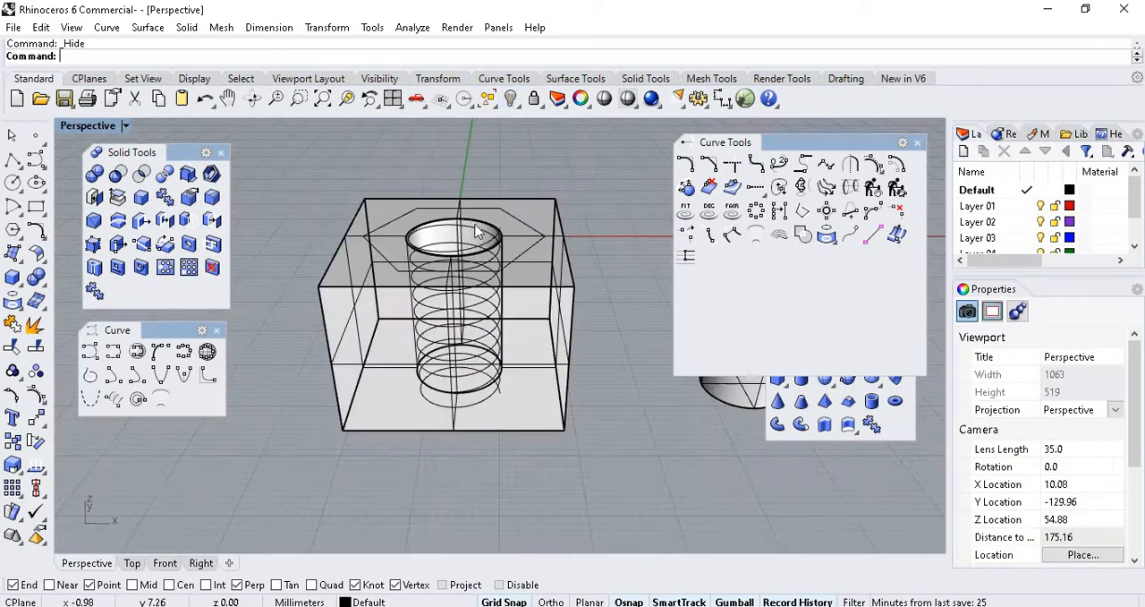
Select the helix curve and examine how its coils and upper end lie against the hole's wall.
{"action": "scroll", "coordinate": [507, 246], "scroll_direction": "up", "scroll_amount": 4}
{"action": "left_click", "coordinate": [519, 246]}
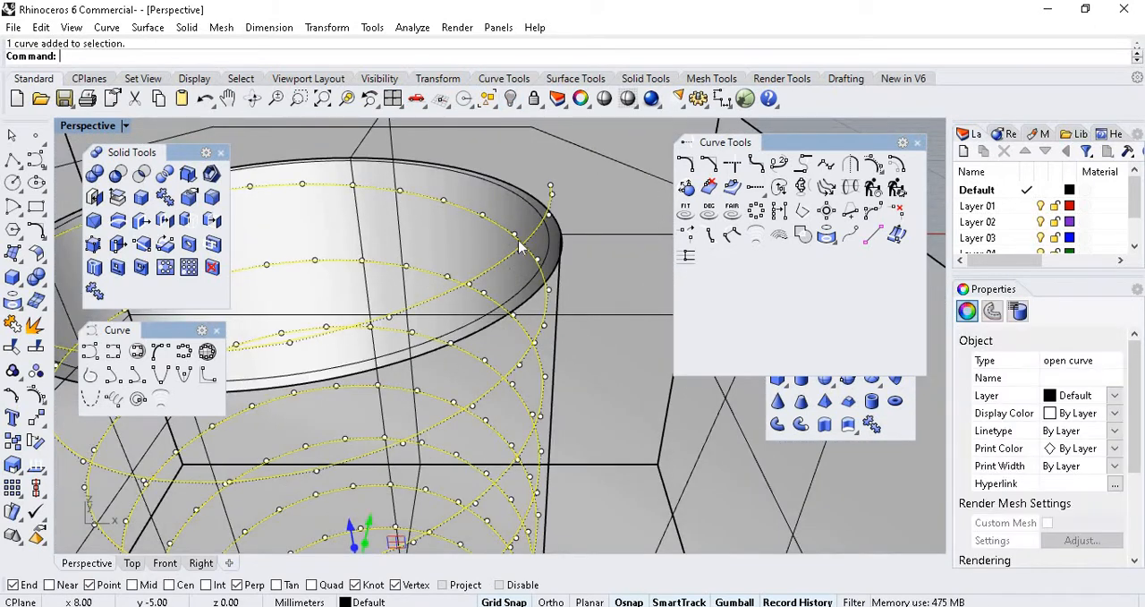
{"action": "scroll", "coordinate": [552, 195], "scroll_direction": "down", "scroll_amount": 6}
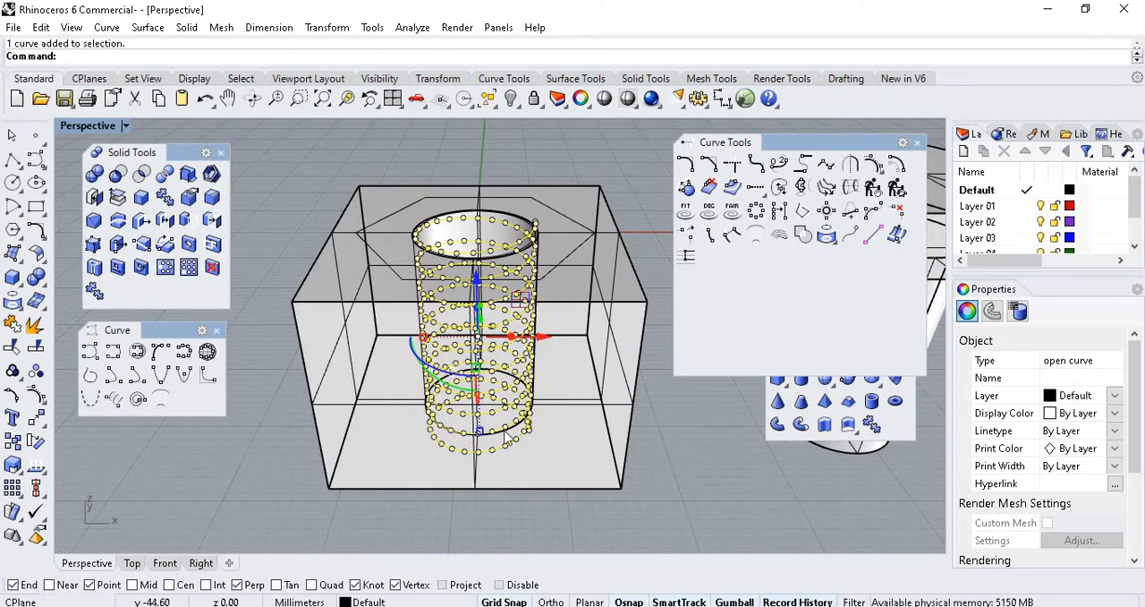
{"action": "scroll", "coordinate": [506, 436], "scroll_direction": "up", "scroll_amount": 5}
{"action": "scroll", "coordinate": [484, 299], "scroll_direction": "down", "scroll_amount": 5}
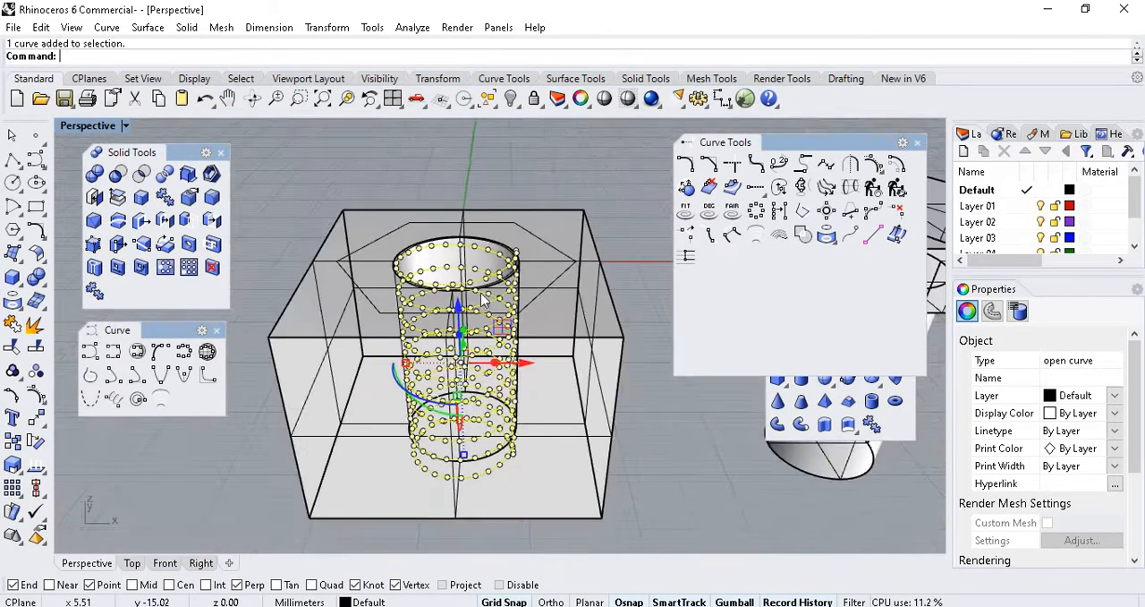
{"action": "scroll", "coordinate": [483, 299], "scroll_direction": "up", "scroll_amount": 5}
{"action": "scroll", "coordinate": [507, 238], "scroll_direction": "down", "scroll_amount": 5}
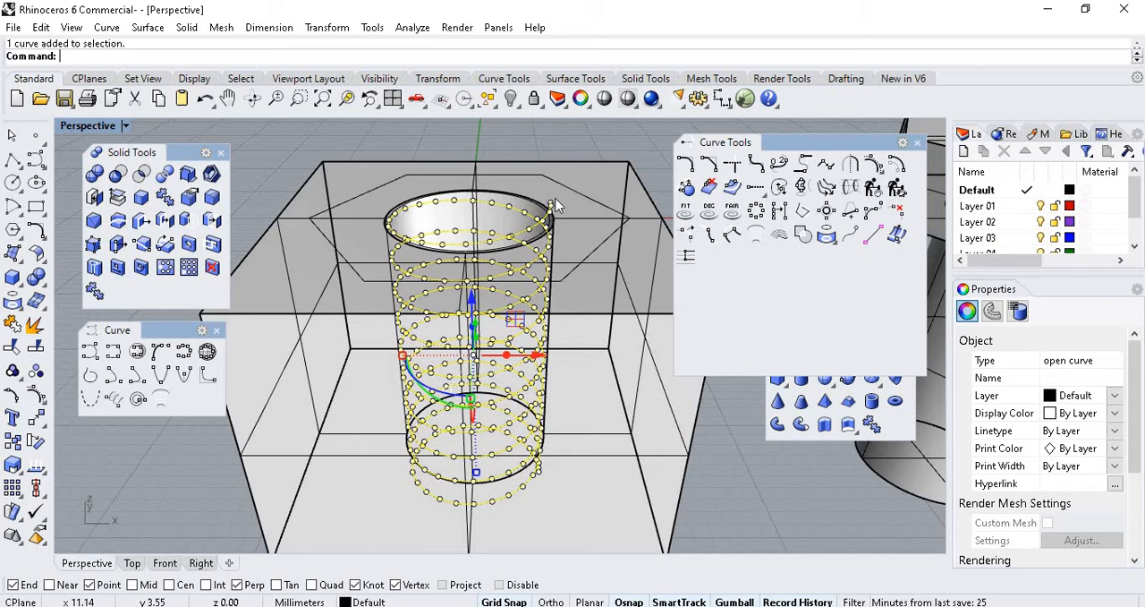
{"action": "scroll", "coordinate": [555, 205], "scroll_direction": "up", "scroll_amount": 8}
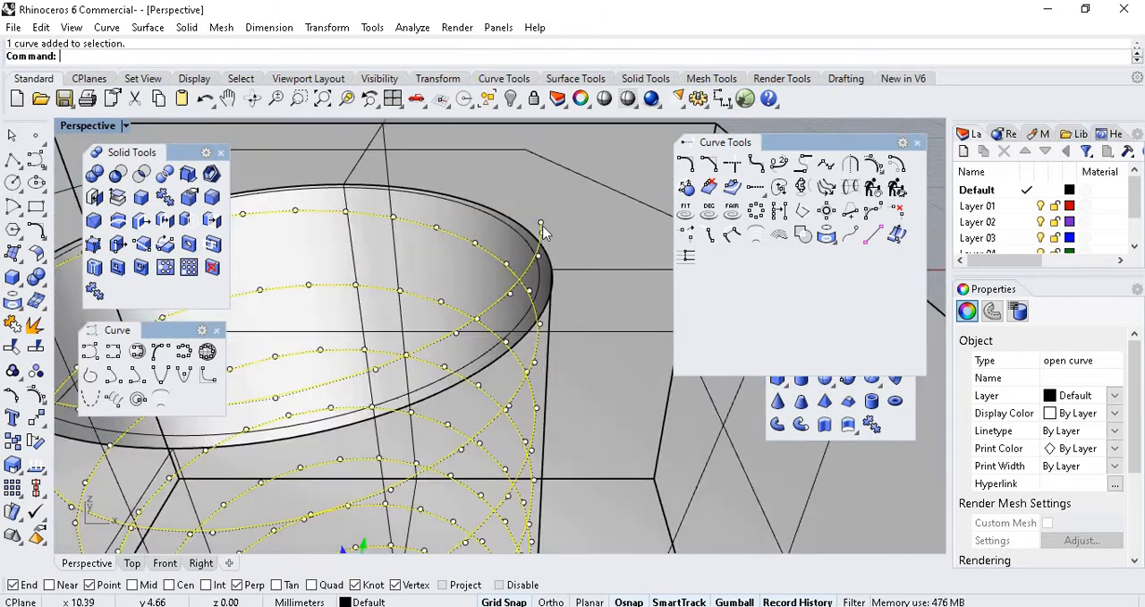
{"action": "scroll", "coordinate": [542, 240], "scroll_direction": "up", "scroll_amount": 2}
{"action": "scroll", "coordinate": [539, 240], "scroll_direction": "down", "scroll_amount": 6}
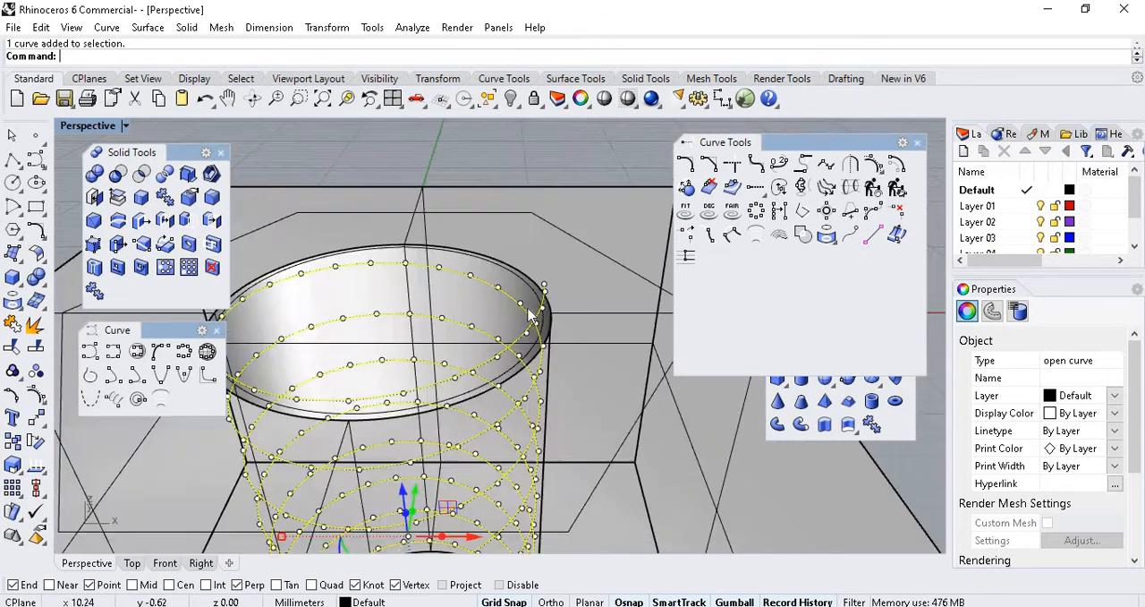
{"action": "scroll", "coordinate": [524, 308], "scroll_direction": "up", "scroll_amount": 2}
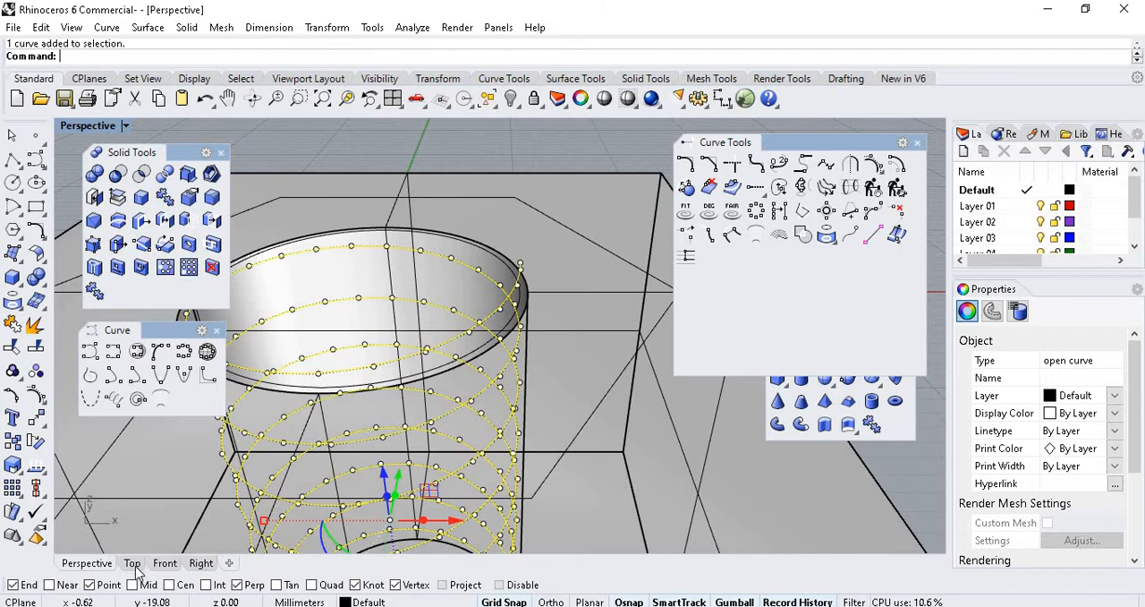
Set the Front viewport to X-Ray display and check the helix's upper end against the hole's edge.
{"action": "left_click", "coordinate": [166, 564]}
{"action": "scroll", "coordinate": [376, 495], "scroll_direction": "down", "scroll_amount": 9}
{"action": "scroll", "coordinate": [440, 349], "scroll_direction": "up", "scroll_amount": 9}
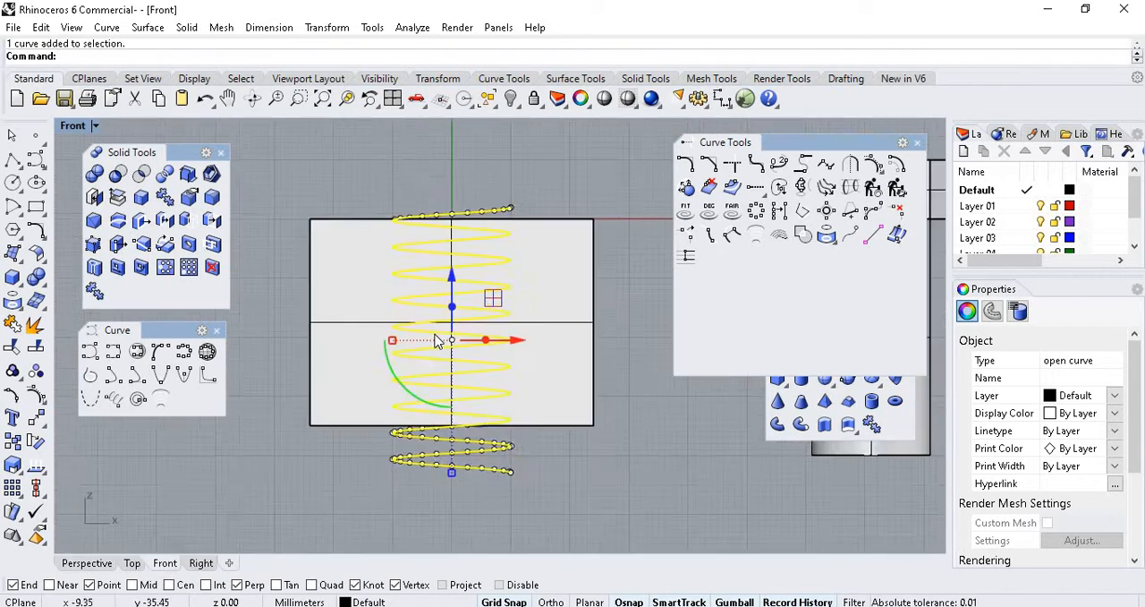
{"action": "left_click", "coordinate": [94, 126]}
{"action": "left_click", "coordinate": [143, 152]}
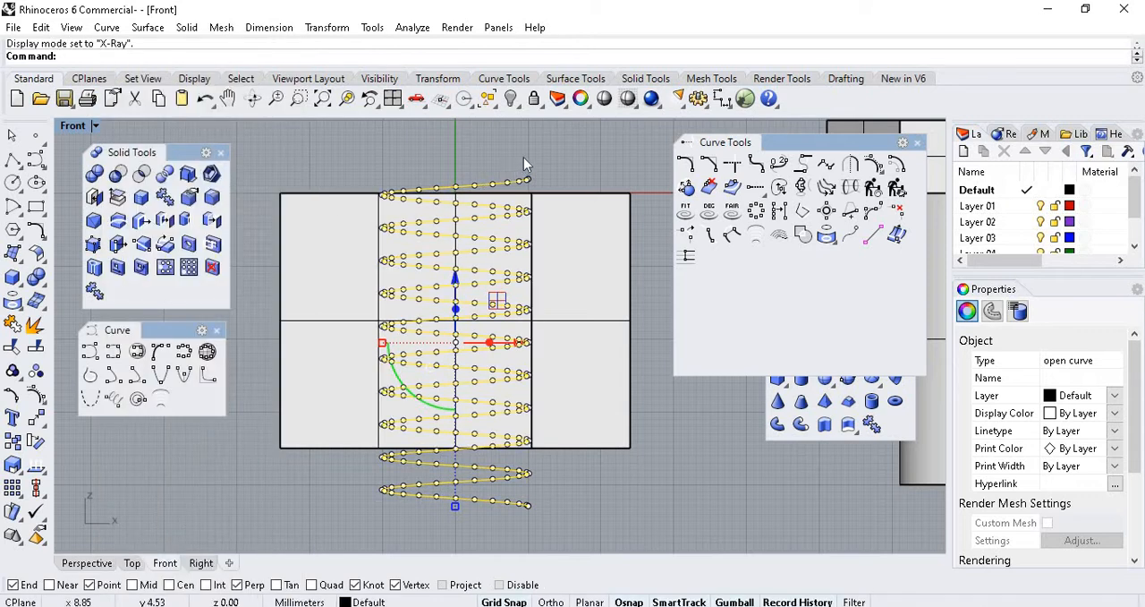
{"action": "key", "text": "Escape"}
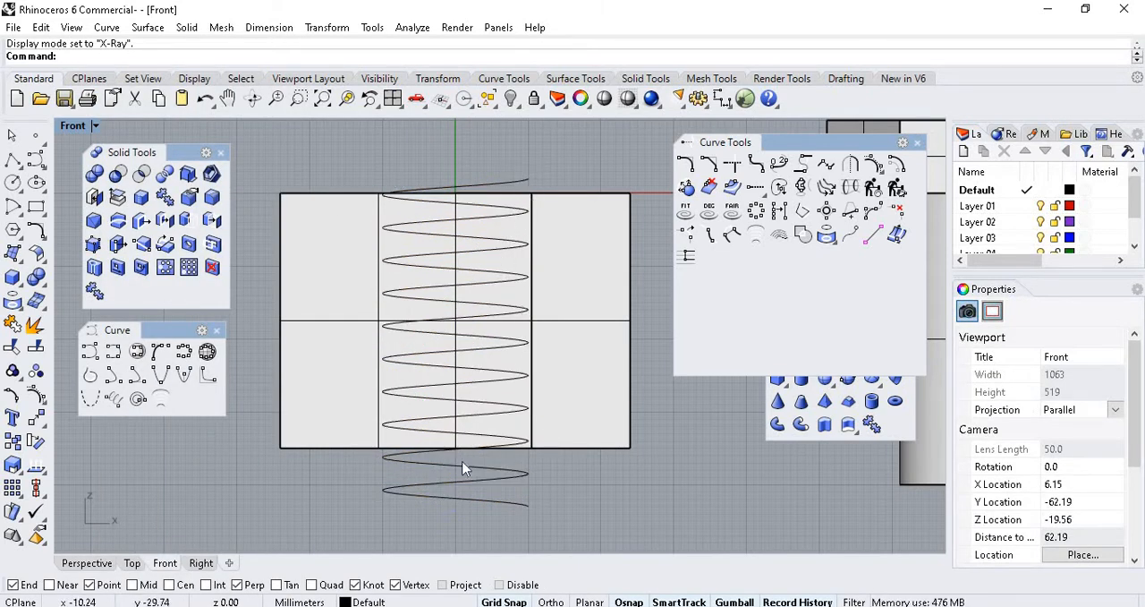
{"action": "scroll", "coordinate": [528, 181], "scroll_direction": "up", "scroll_amount": 4}
{"action": "left_click", "coordinate": [538, 189]}
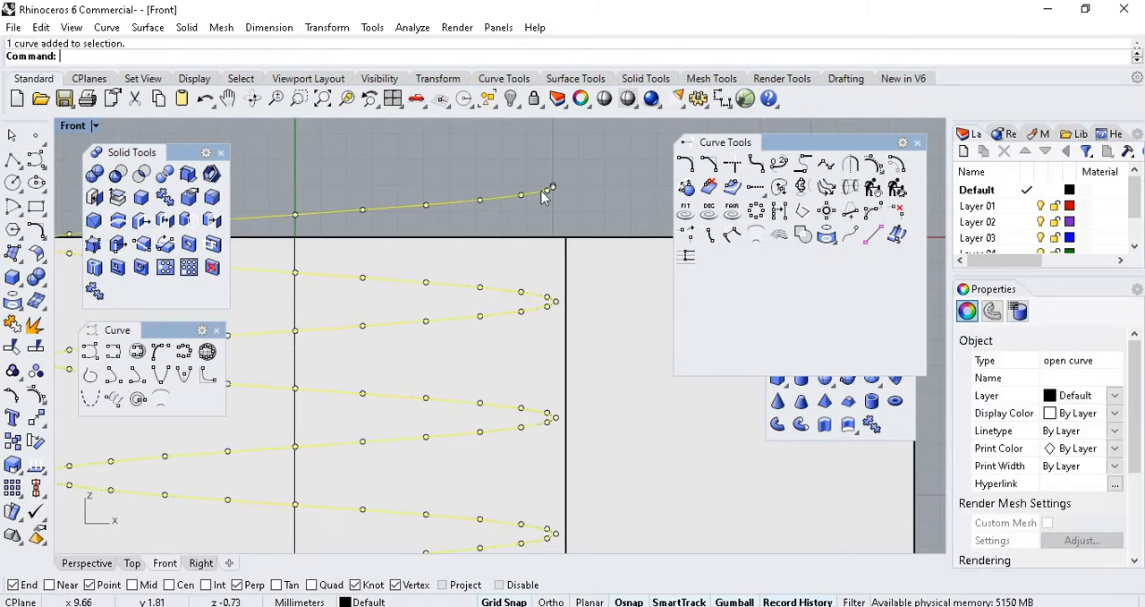
{"action": "key", "text": "Escape"}
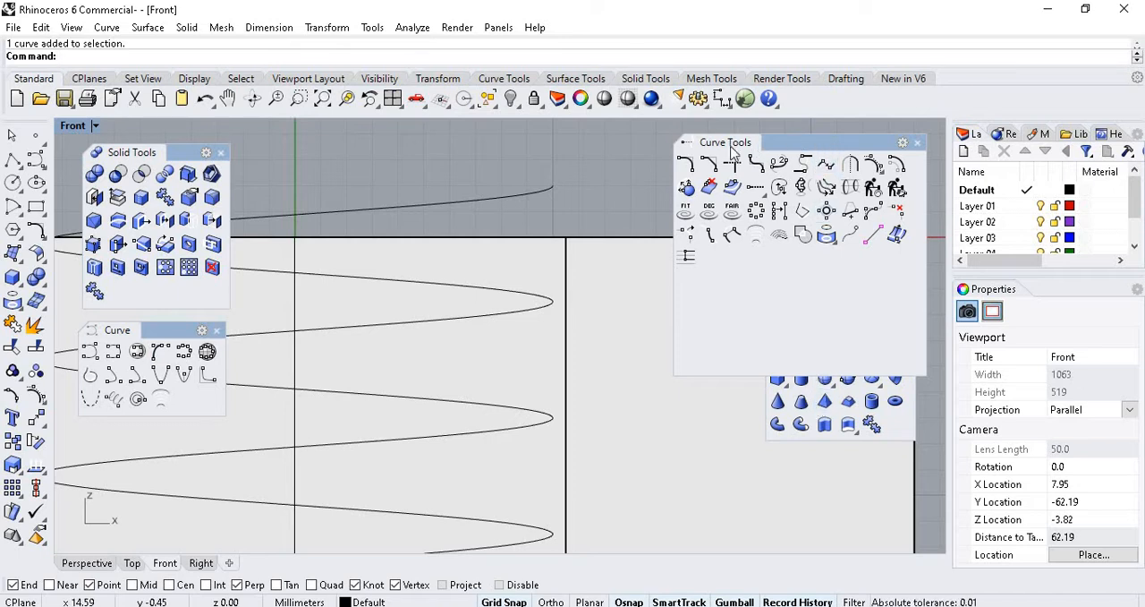
Create a solid pipe with round caps along the helix, using a start and end radius of 1.3 mm.
{"action": "left_click_drag", "start_coordinate": [779, 146], "coordinate": [849, 474]}
{"action": "left_click", "coordinate": [801, 425]}
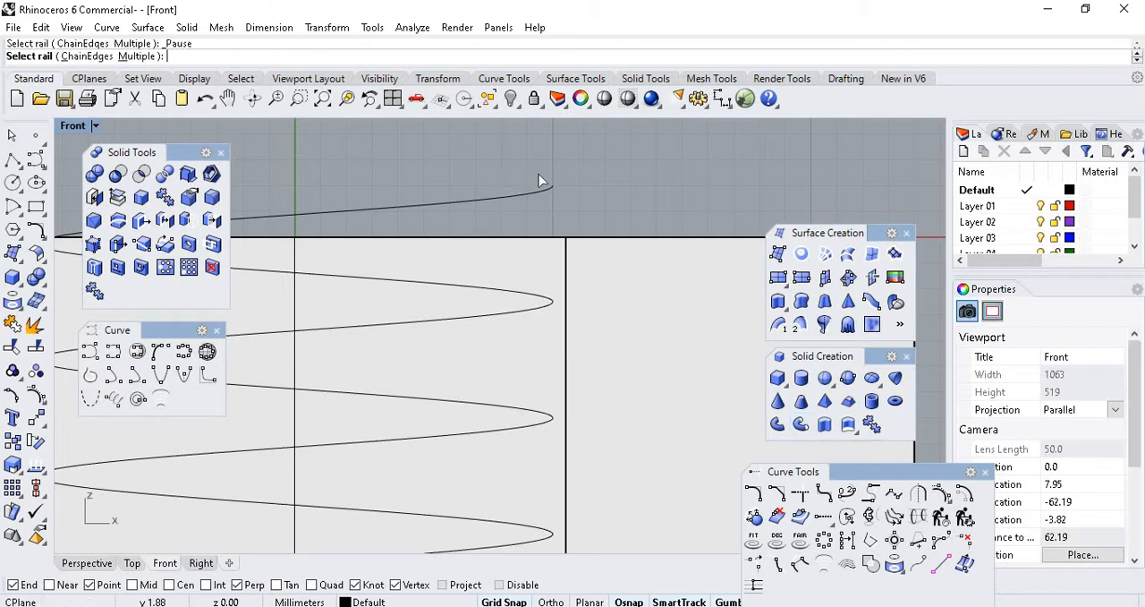
{"action": "left_click", "coordinate": [547, 196]}
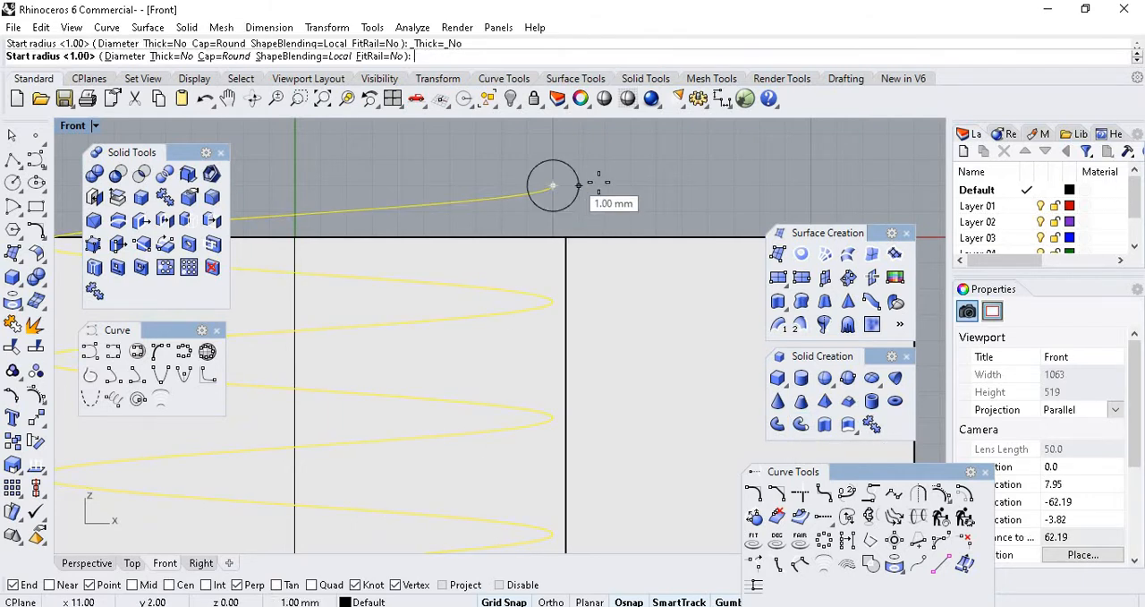
{"action": "scroll", "coordinate": [577, 179], "scroll_direction": "up", "scroll_amount": 5}
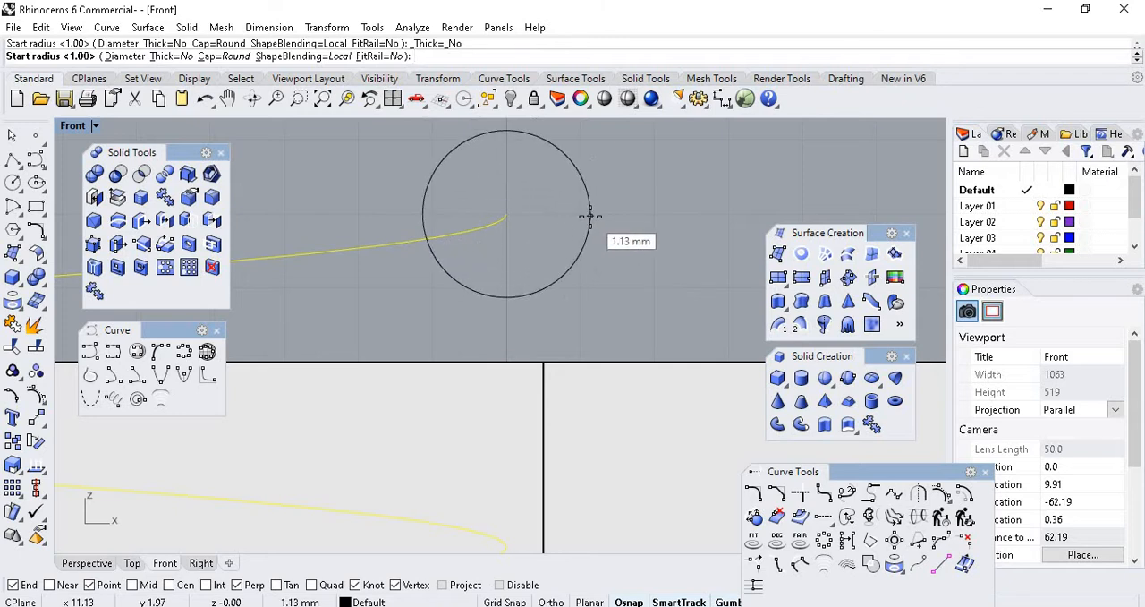
{"action": "type", "text": "1.3"}
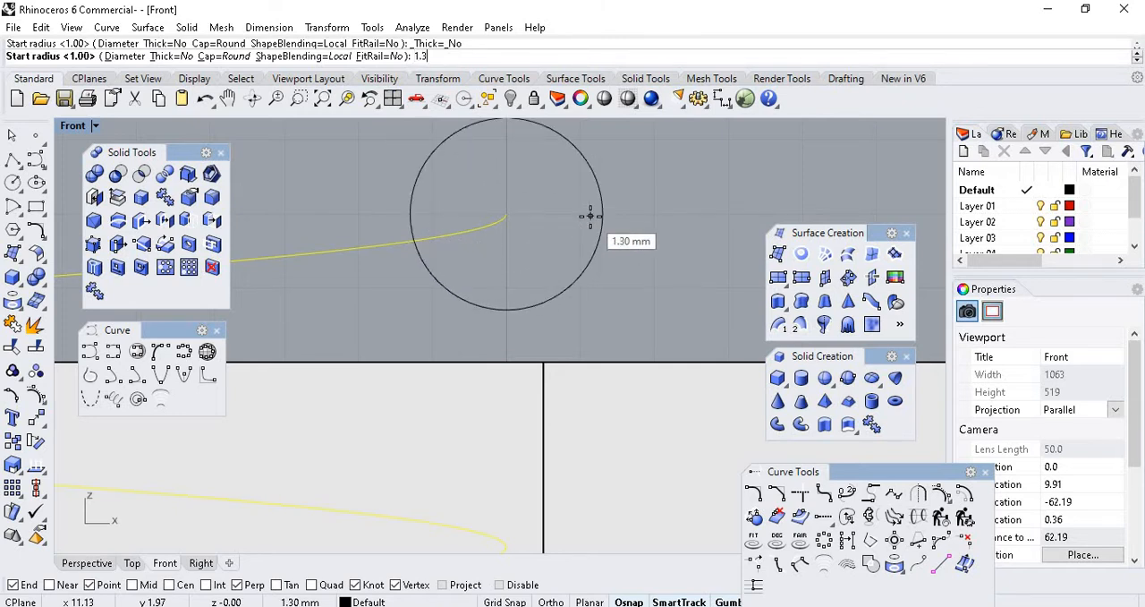
{"action": "key", "text": "Return"}
{"action": "scroll", "coordinate": [590, 215], "scroll_direction": "down", "scroll_amount": 6}
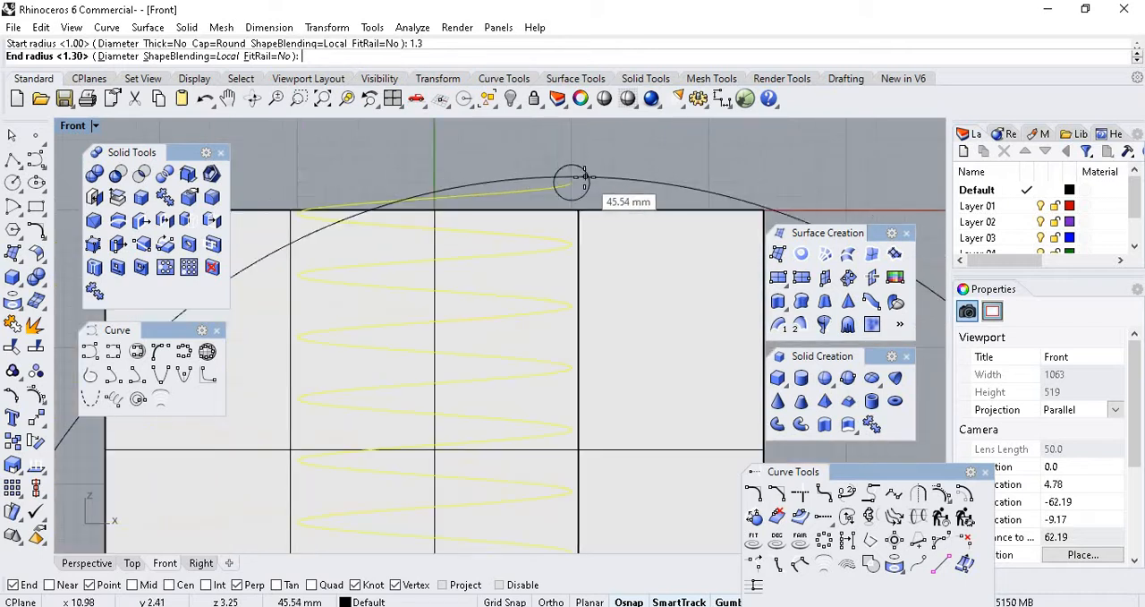
{"action": "scroll", "coordinate": [537, 291], "scroll_direction": "up", "scroll_amount": 10}
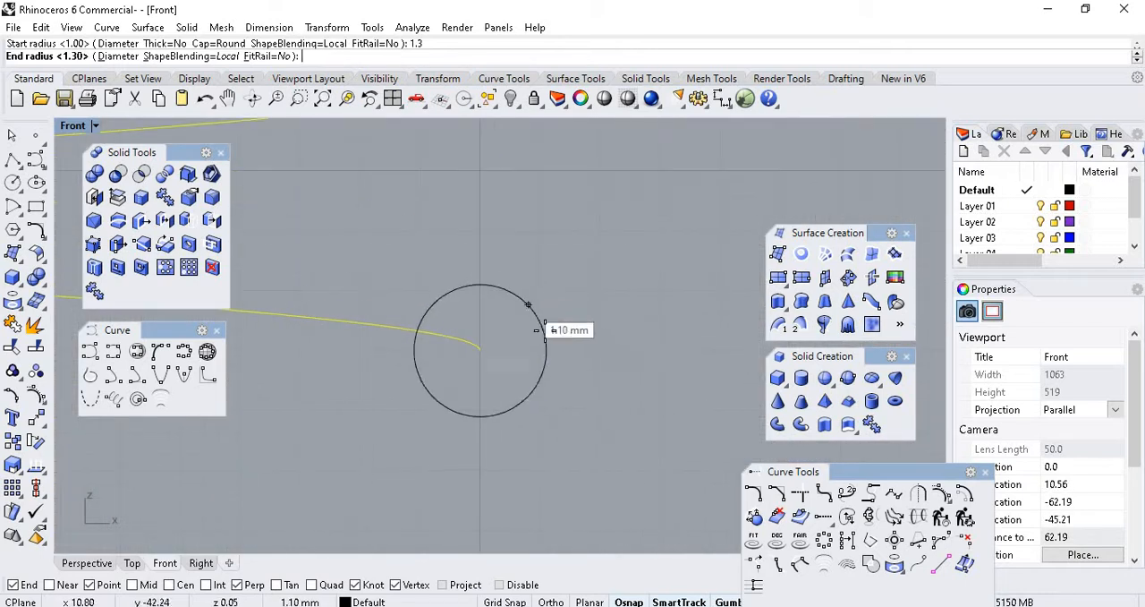
{"action": "type", "text": "1.3"}
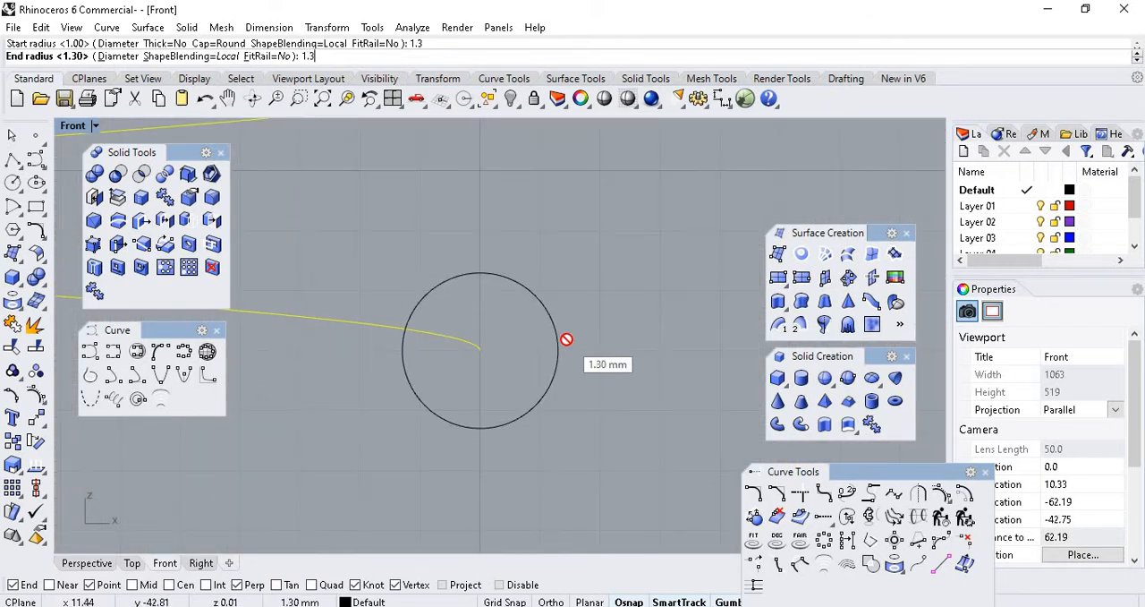
{"action": "key", "text": "Return"}
{"action": "key", "text": "Return"}
Examine the new helical pipe in the Front and Perspective viewports, selecting the pipe and the block in turn.
{"action": "scroll", "coordinate": [583, 437], "scroll_direction": "down", "scroll_amount": 8}
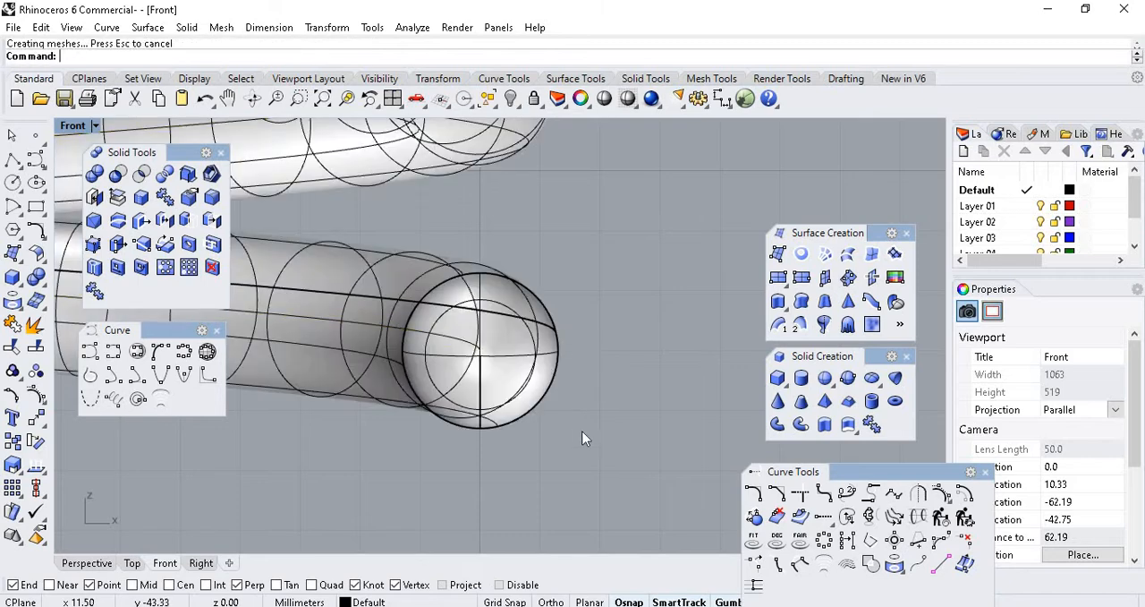
{"action": "scroll", "coordinate": [587, 146], "scroll_direction": "up", "scroll_amount": 4}
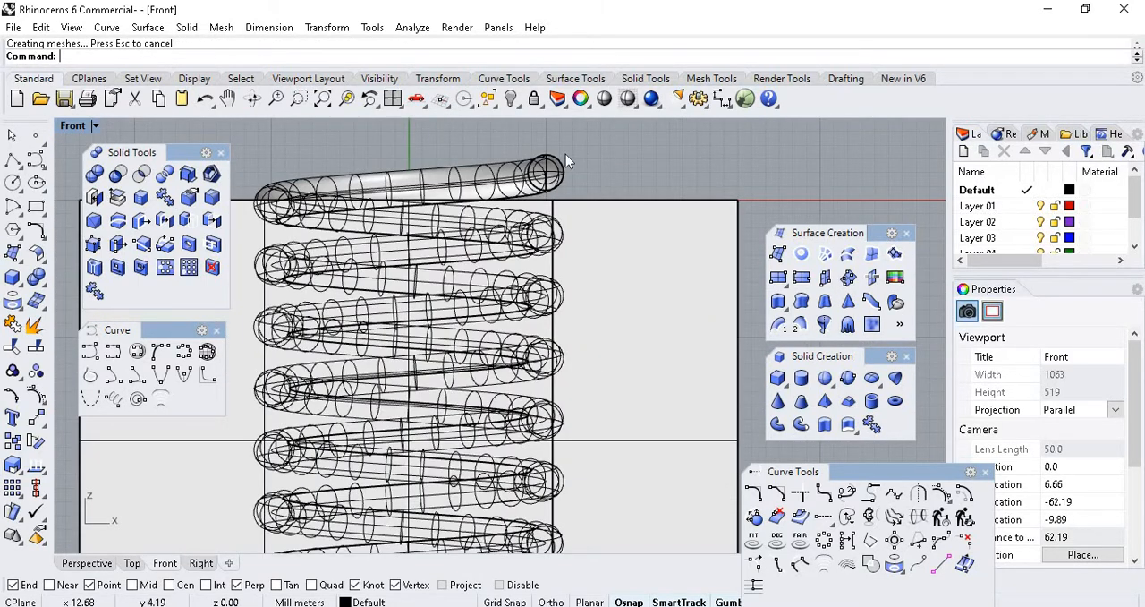
{"action": "scroll", "coordinate": [560, 189], "scroll_direction": "up", "scroll_amount": 2}
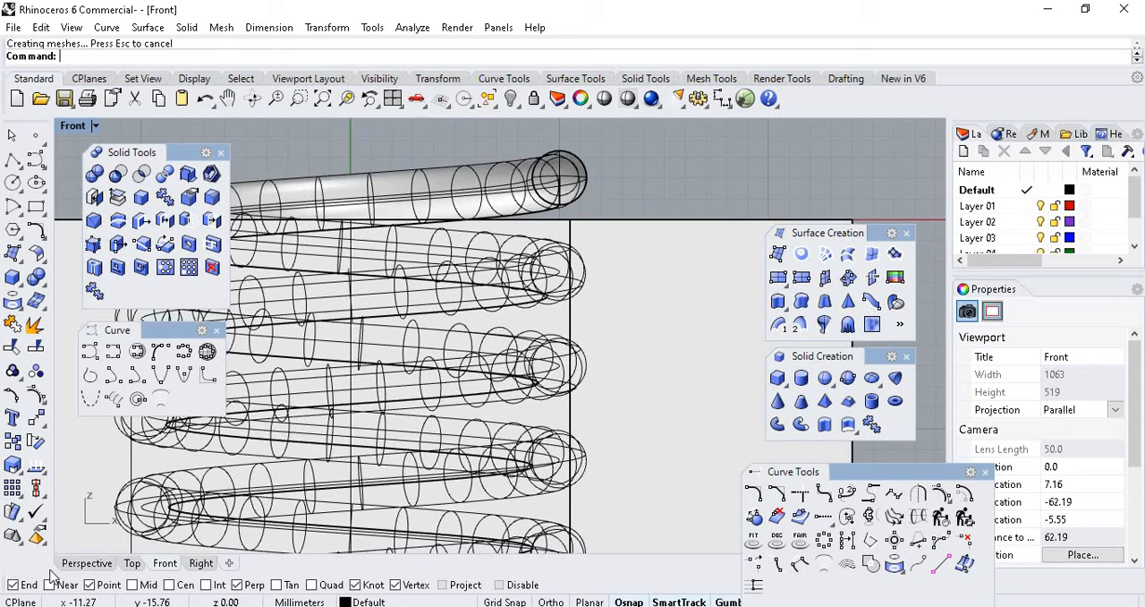
{"action": "left_click", "coordinate": [87, 563]}
{"action": "scroll", "coordinate": [481, 253], "scroll_direction": "down", "scroll_amount": 3}
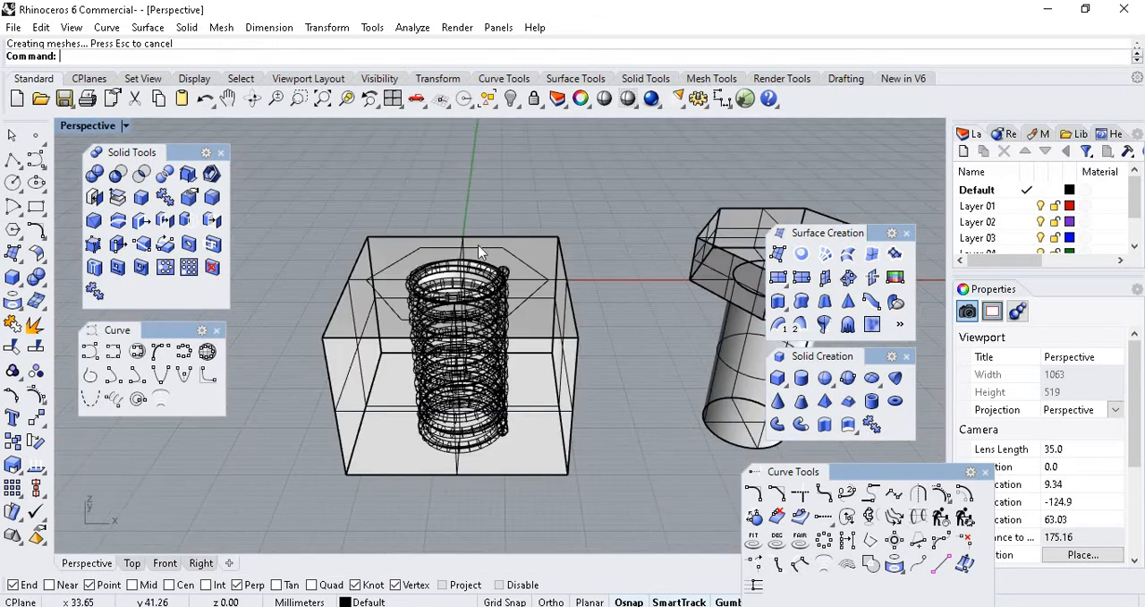
{"action": "scroll", "coordinate": [479, 276], "scroll_direction": "up", "scroll_amount": 3}
{"action": "left_click", "coordinate": [579, 322]}
{"action": "scroll", "coordinate": [555, 304], "scroll_direction": "down", "scroll_amount": 3}
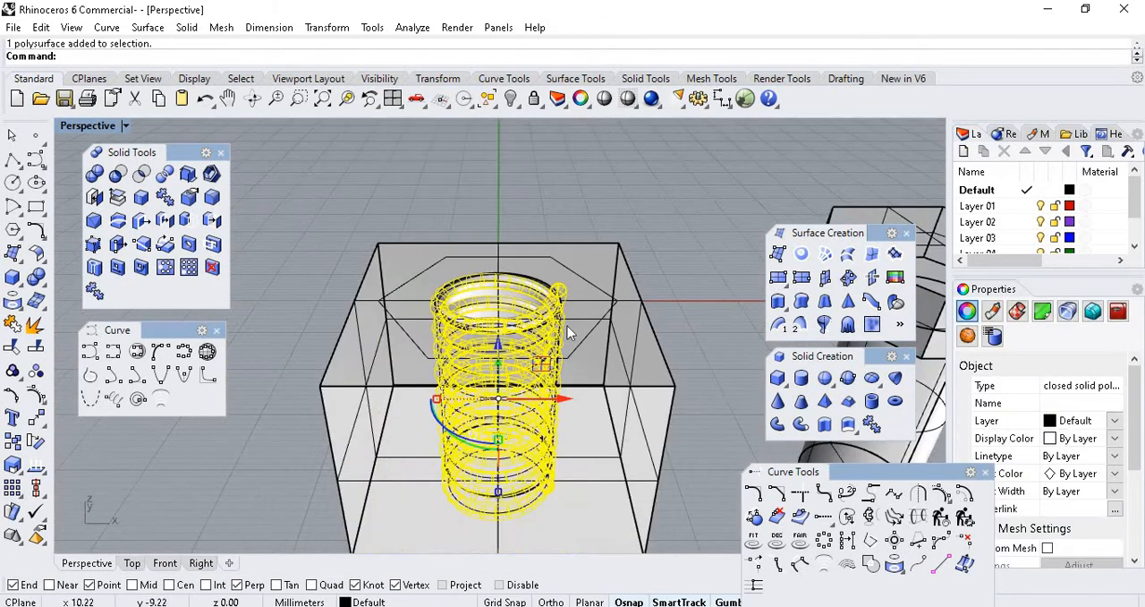
{"action": "left_click", "coordinate": [598, 329]}
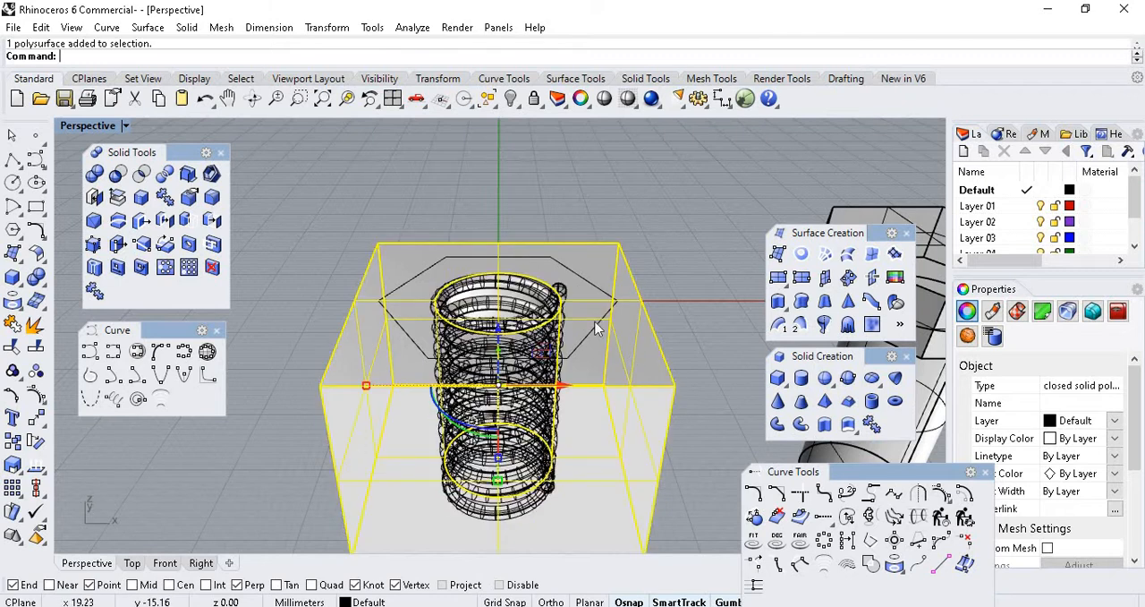
{"action": "left_click", "coordinate": [564, 294]}
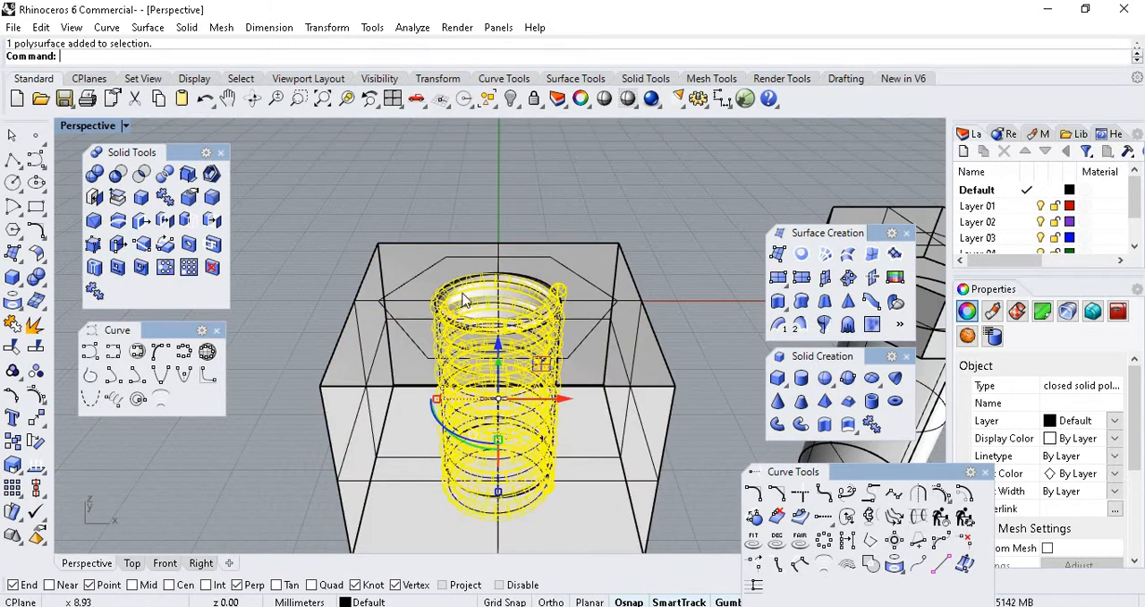
Clear the selection and set the Perspective viewport's display mode to Shaded around the pipe's upper coil.
{"action": "left_click", "coordinate": [574, 191]}
{"action": "scroll", "coordinate": [545, 340], "scroll_direction": "up", "scroll_amount": 4}
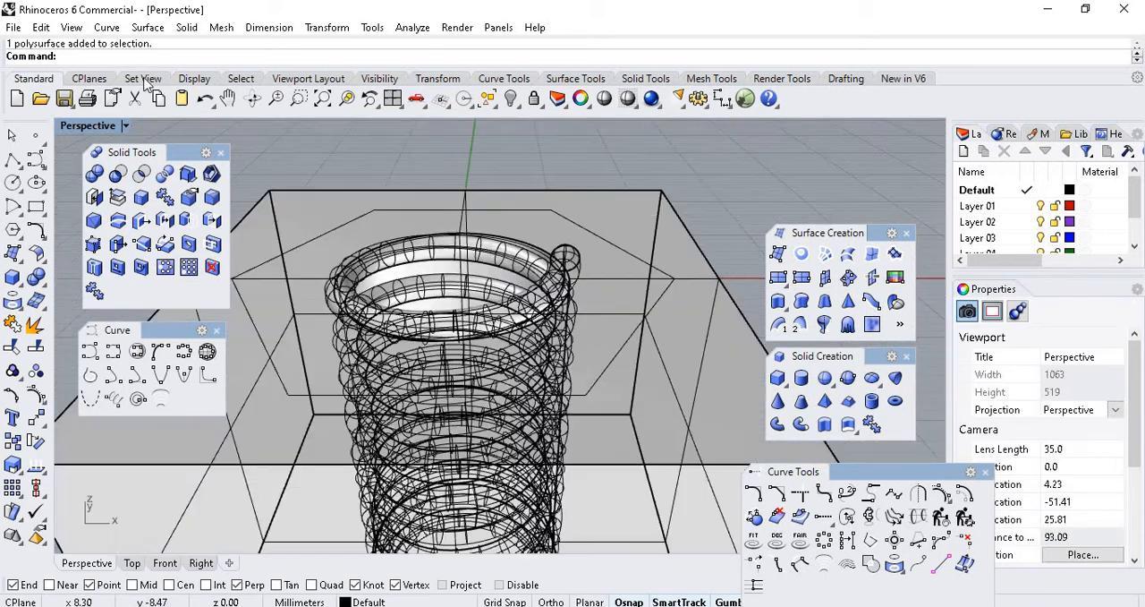
{"action": "left_click", "coordinate": [126, 125]}
{"action": "left_click", "coordinate": [177, 95]}
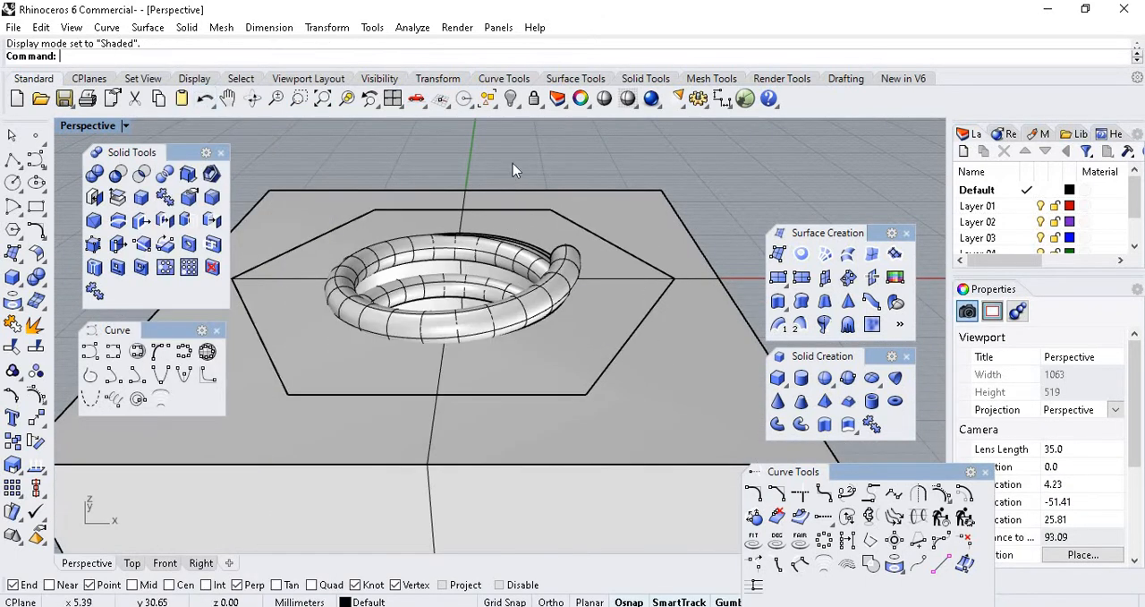
Subtract the helical pipe from the block with Boolean Difference, deleting the pipe, to cut the internal thread in its hole.
{"action": "left_click", "coordinate": [597, 325]}
{"action": "scroll", "coordinate": [574, 179], "scroll_direction": "down", "scroll_amount": 3}
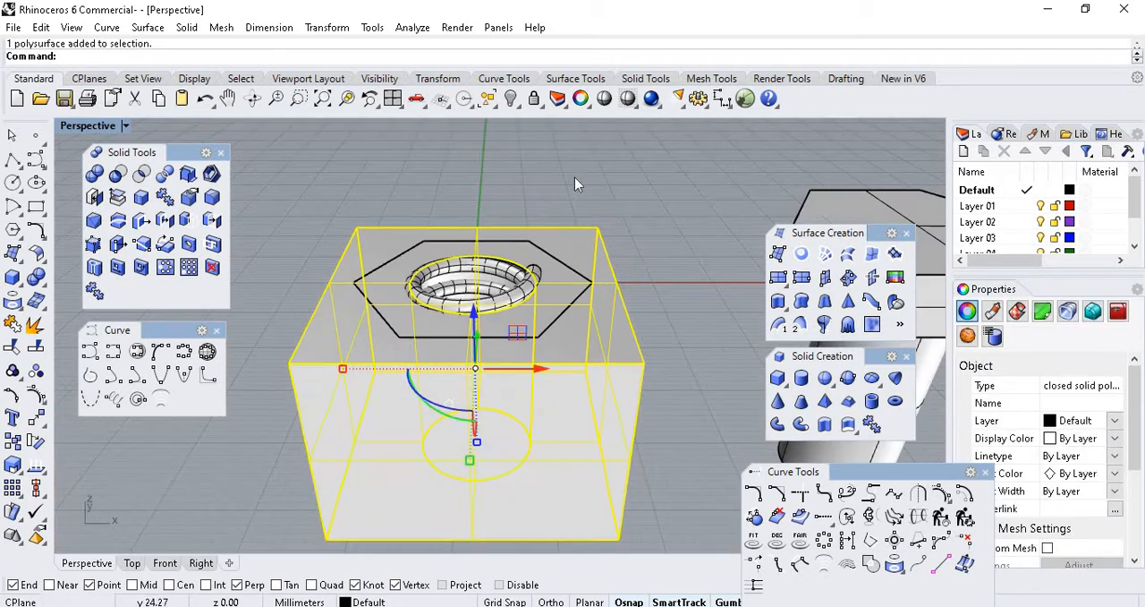
{"action": "key", "text": "Escape"}
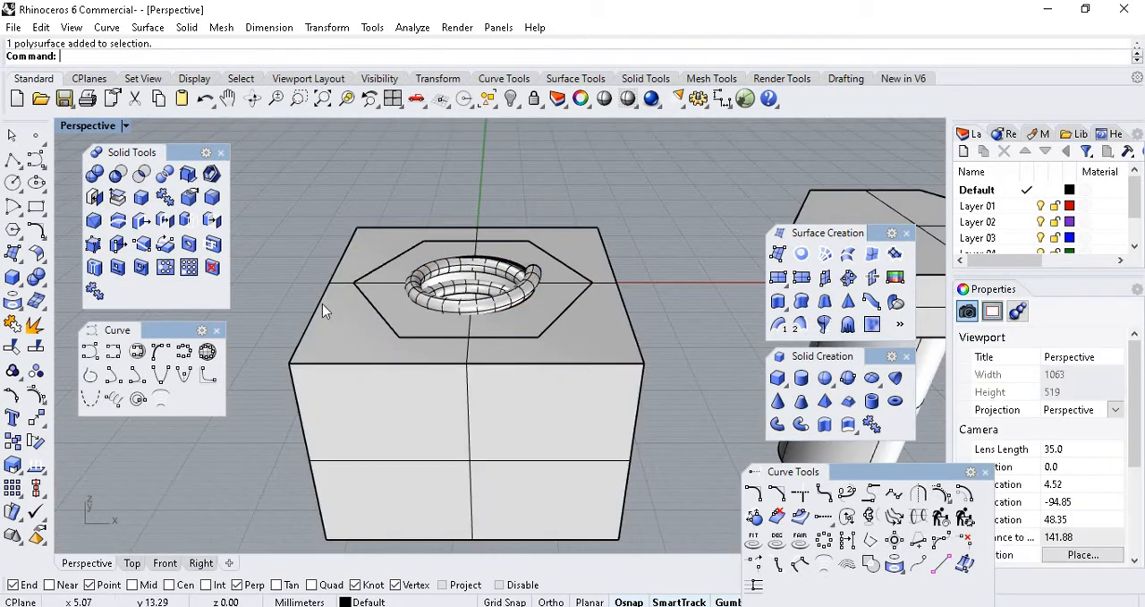
{"action": "left_click", "coordinate": [118, 174]}
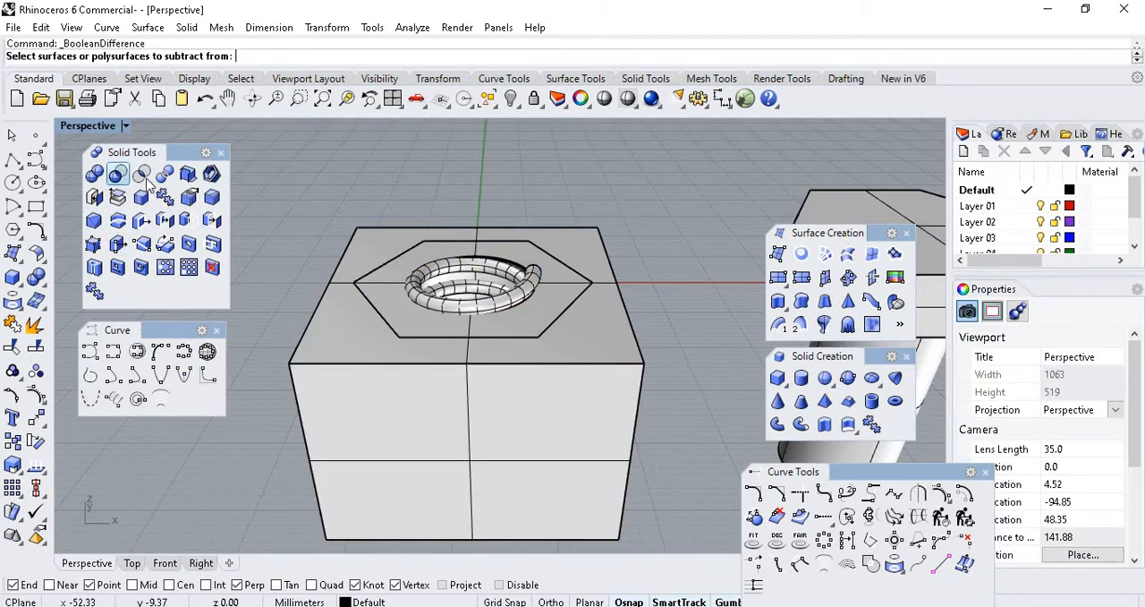
{"action": "left_click", "coordinate": [331, 355]}
{"action": "key", "text": "Return"}
{"action": "scroll", "coordinate": [459, 271], "scroll_direction": "up", "scroll_amount": 5}
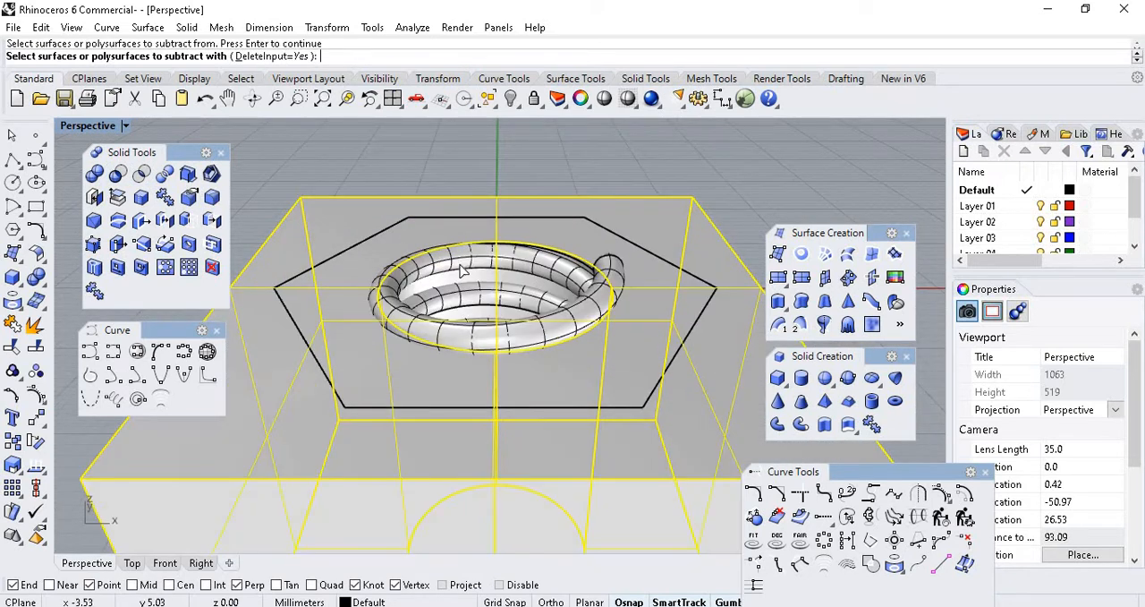
{"action": "left_click", "coordinate": [459, 266]}
{"action": "key", "text": "Return"}
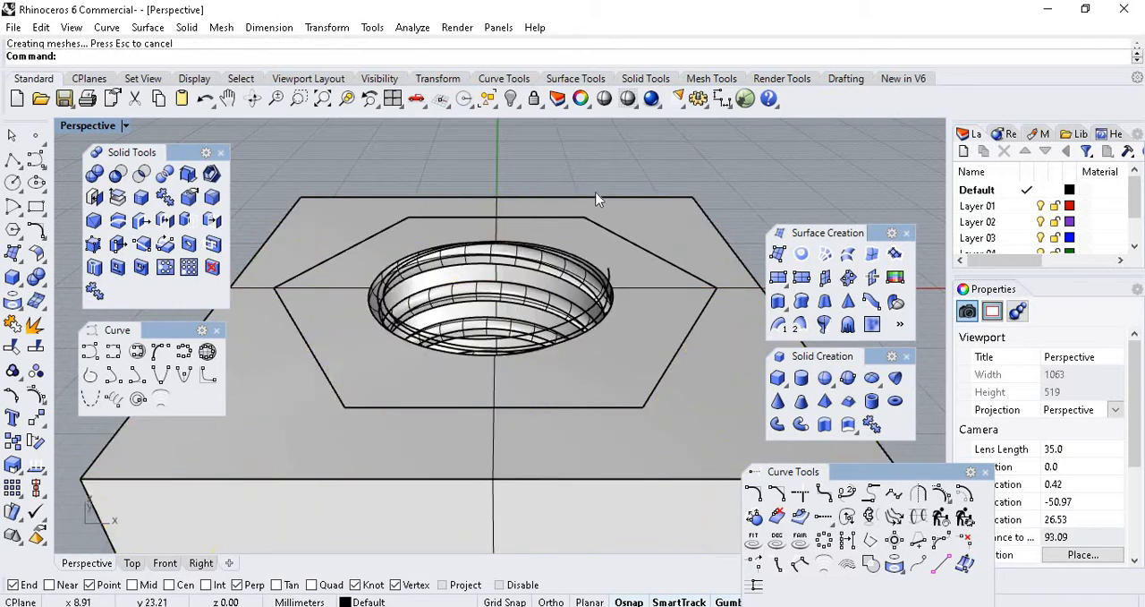
Inspect the thread cut inside the block's hole, and show the hidden bolt and its helical pipe again.
{"action": "right_click_drag", "start_coordinate": [672, 169], "coordinate": [648, 192]}
{"action": "scroll", "coordinate": [503, 333], "scroll_direction": "up", "scroll_amount": 6}
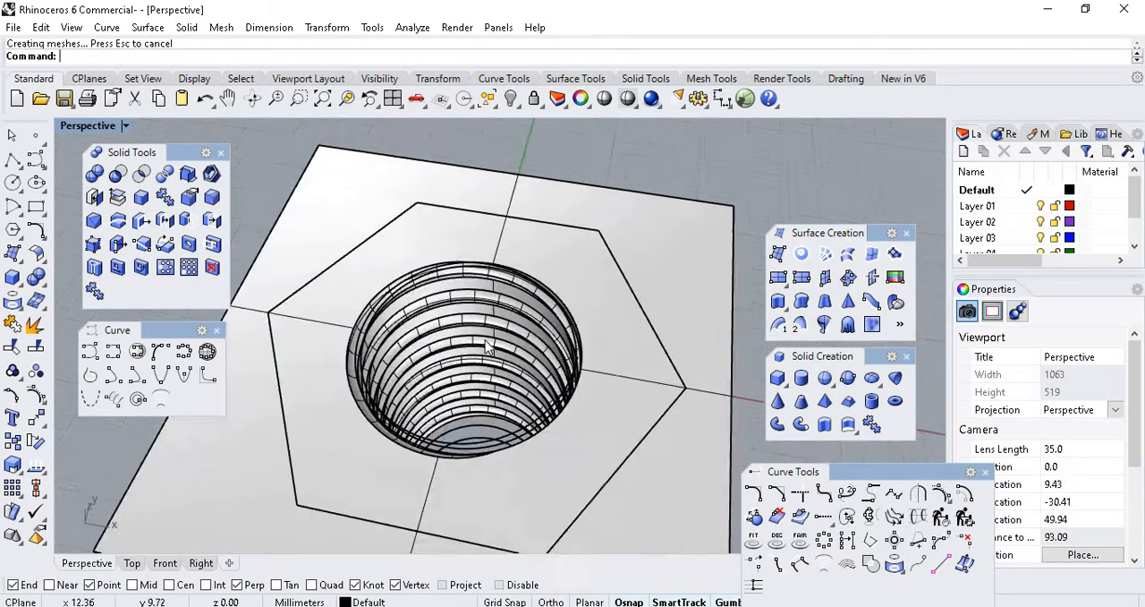
{"action": "scroll", "coordinate": [532, 306], "scroll_direction": "down", "scroll_amount": 5}
{"action": "right_click_drag", "start_coordinate": [546, 295], "coordinate": [505, 284]}
{"action": "scroll", "coordinate": [505, 284], "scroll_direction": "down", "scroll_amount": 4}
{"action": "scroll", "coordinate": [560, 253], "scroll_direction": "up", "scroll_amount": 2}
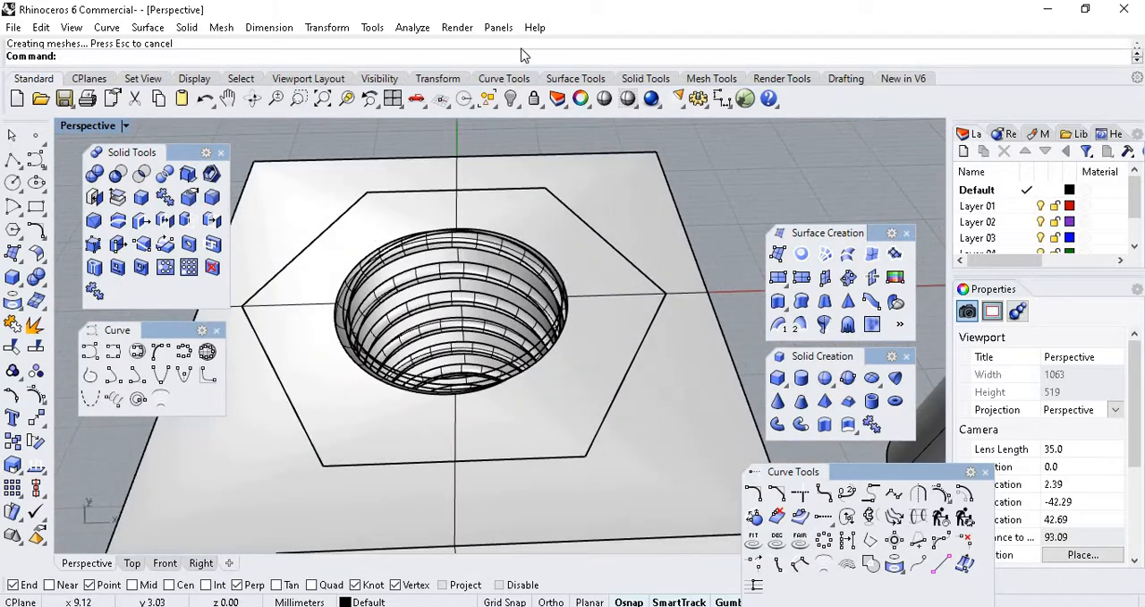
{"action": "left_click", "coordinate": [516, 106]}
{"action": "left_click", "coordinate": [522, 146]}
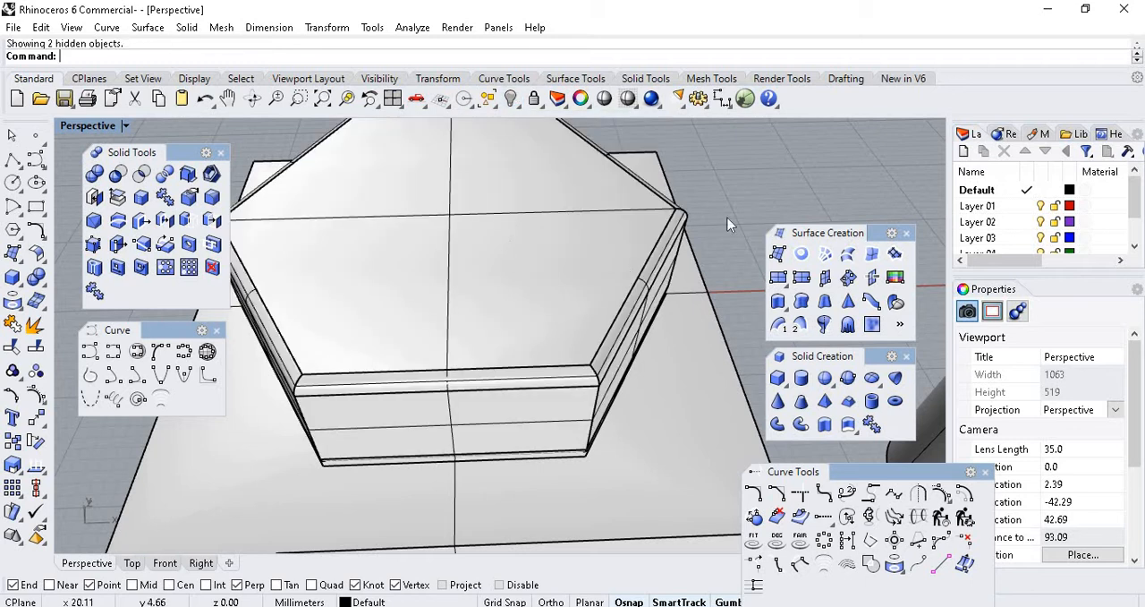
Examine how the bolt shank and its helical pipe sit inside the block in the Front viewport, selecting the bolt.
{"action": "left_click", "coordinate": [164, 562]}
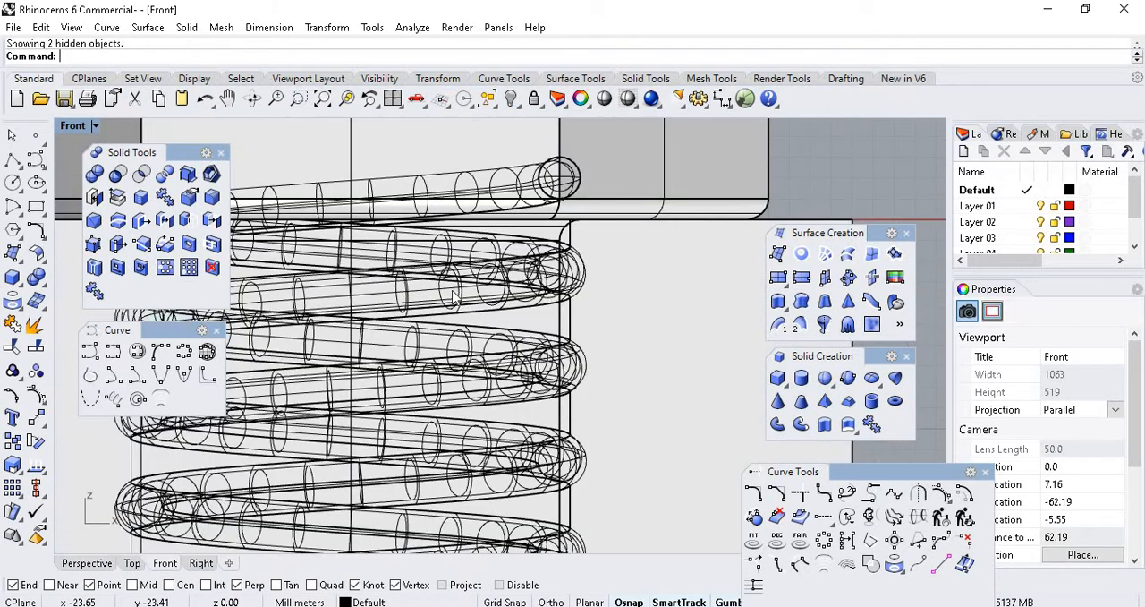
{"action": "scroll", "coordinate": [550, 290], "scroll_direction": "down", "scroll_amount": 3}
{"action": "scroll", "coordinate": [572, 300], "scroll_direction": "up", "scroll_amount": 5}
{"action": "scroll", "coordinate": [584, 310], "scroll_direction": "down", "scroll_amount": 12}
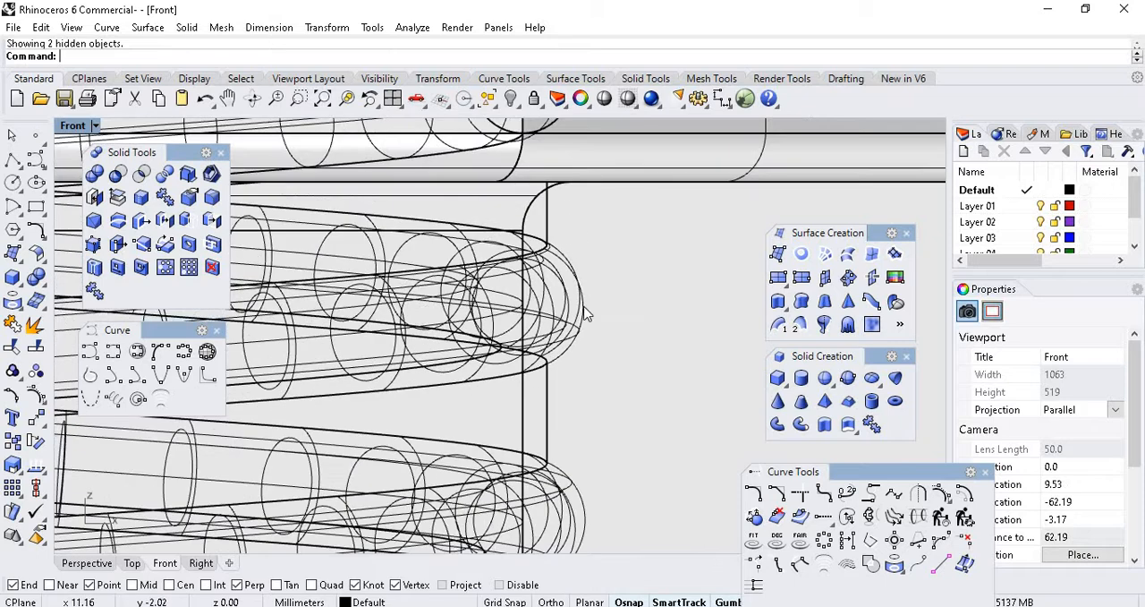
{"action": "scroll", "coordinate": [582, 239], "scroll_direction": "up", "scroll_amount": 12}
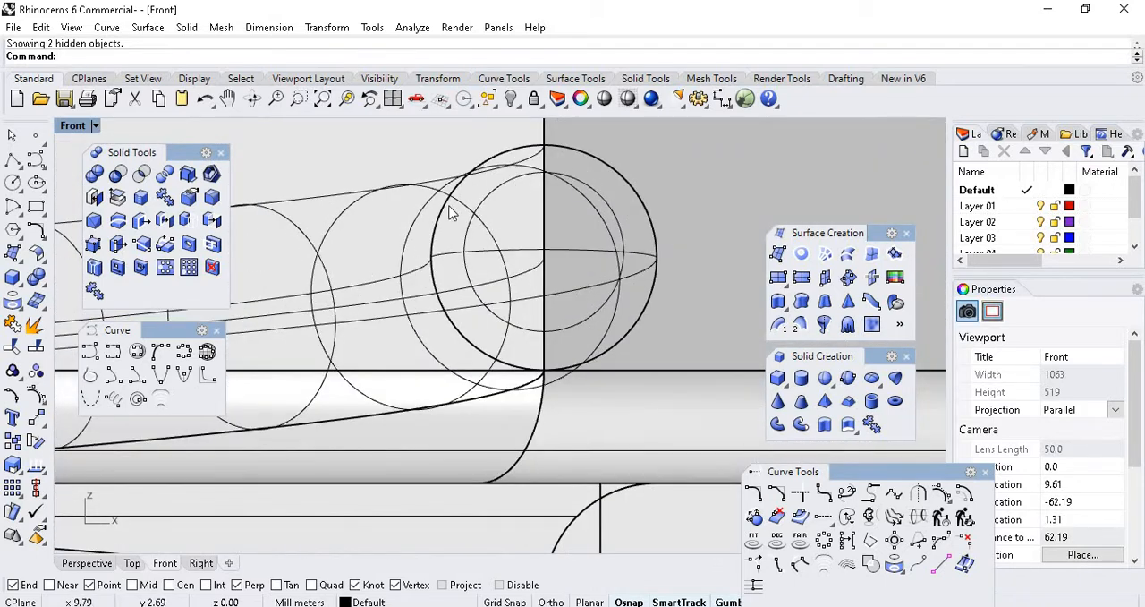
{"action": "scroll", "coordinate": [523, 267], "scroll_direction": "down", "scroll_amount": 6}
{"action": "left_click", "coordinate": [582, 210]}
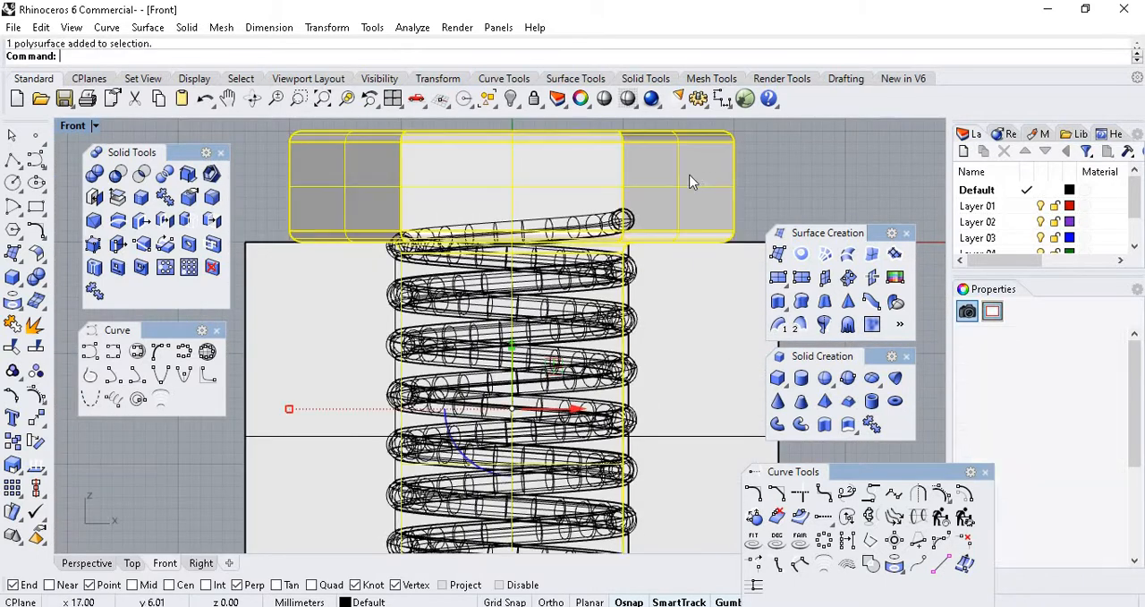
{"action": "scroll", "coordinate": [638, 285], "scroll_direction": "up", "scroll_amount": 10}
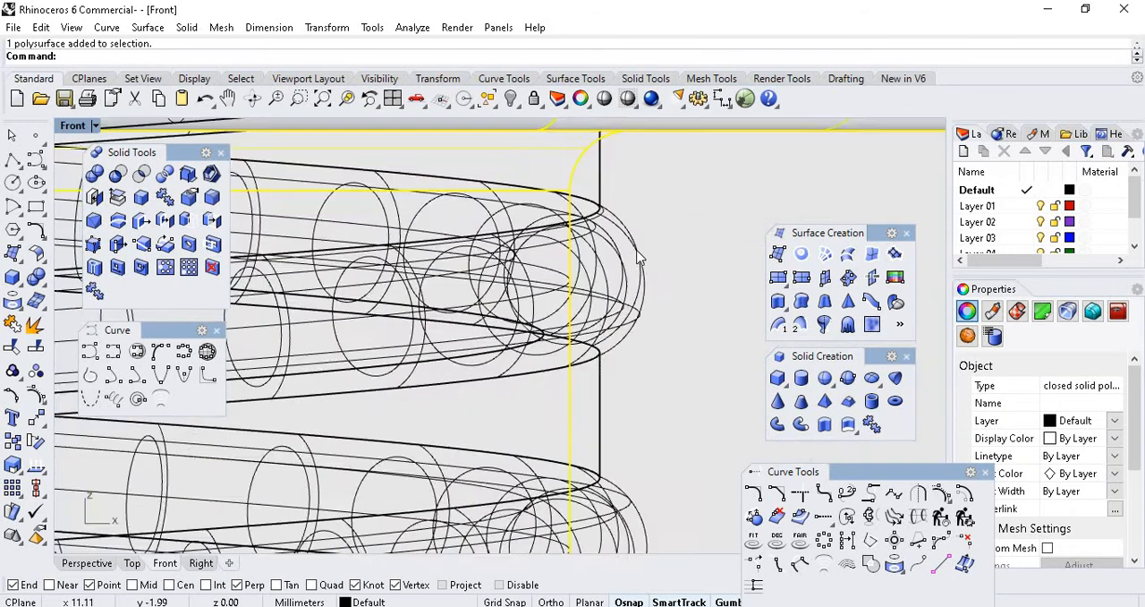
Compare the bolt's helical pipe with the block's wider thread groove, selecting the pipe and the block in turn.
{"action": "left_click", "coordinate": [525, 274]}
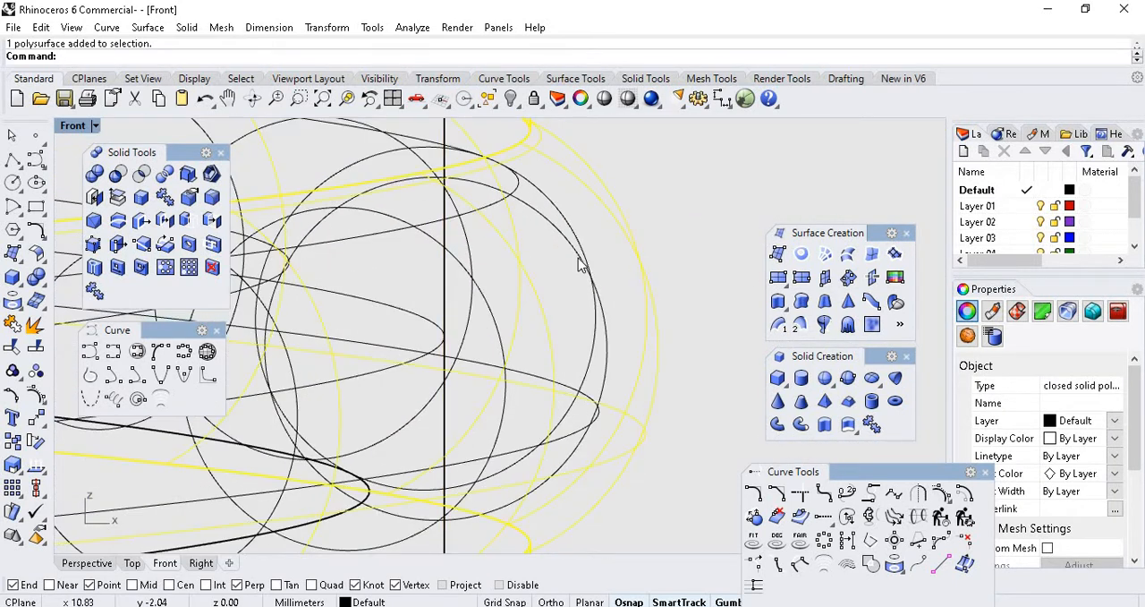
{"action": "scroll", "coordinate": [580, 264], "scroll_direction": "up", "scroll_amount": 2}
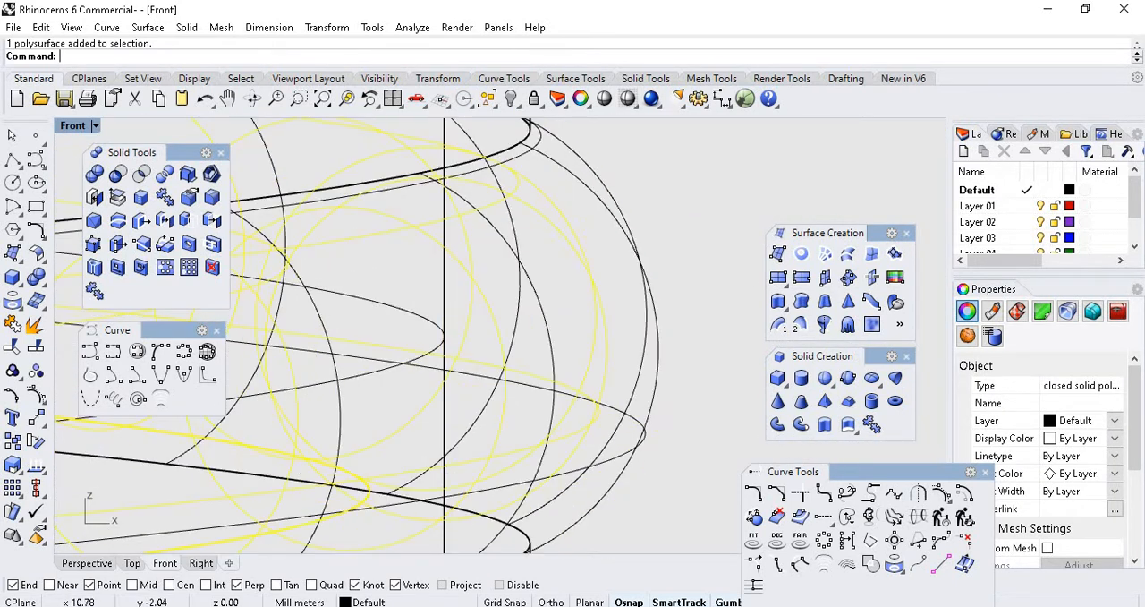
{"action": "left_click", "coordinate": [630, 240]}
{"action": "scroll", "coordinate": [611, 260], "scroll_direction": "down", "scroll_amount": 5}
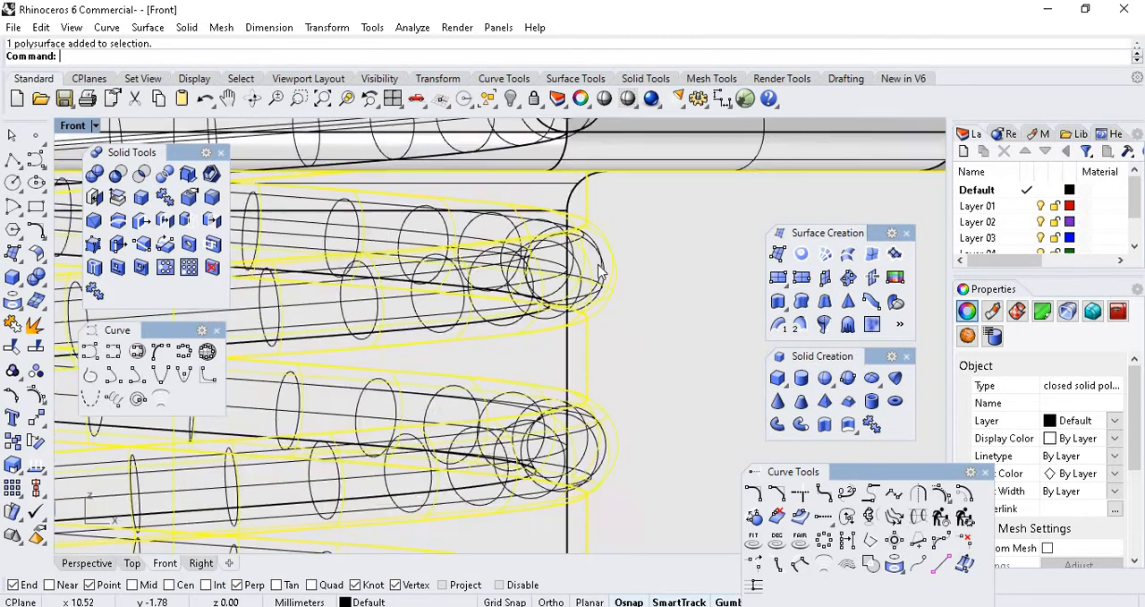
{"action": "scroll", "coordinate": [563, 224], "scroll_direction": "up", "scroll_amount": 4}
{"action": "scroll", "coordinate": [545, 263], "scroll_direction": "up", "scroll_amount": 3}
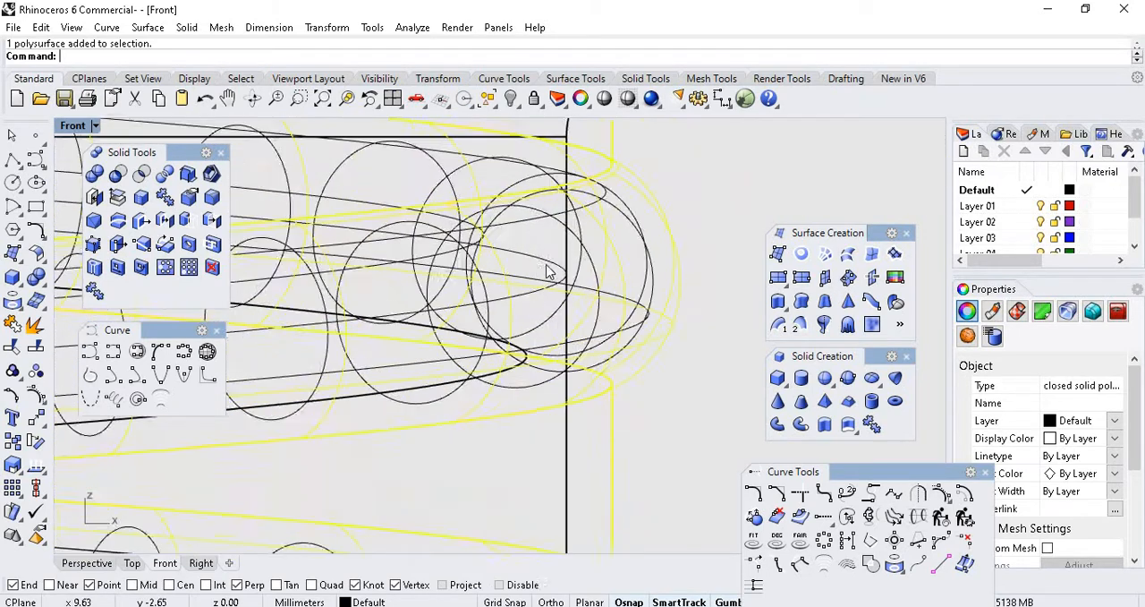
{"action": "scroll", "coordinate": [644, 286], "scroll_direction": "down", "scroll_amount": 6}
{"action": "scroll", "coordinate": [578, 338], "scroll_direction": "down", "scroll_amount": 4}
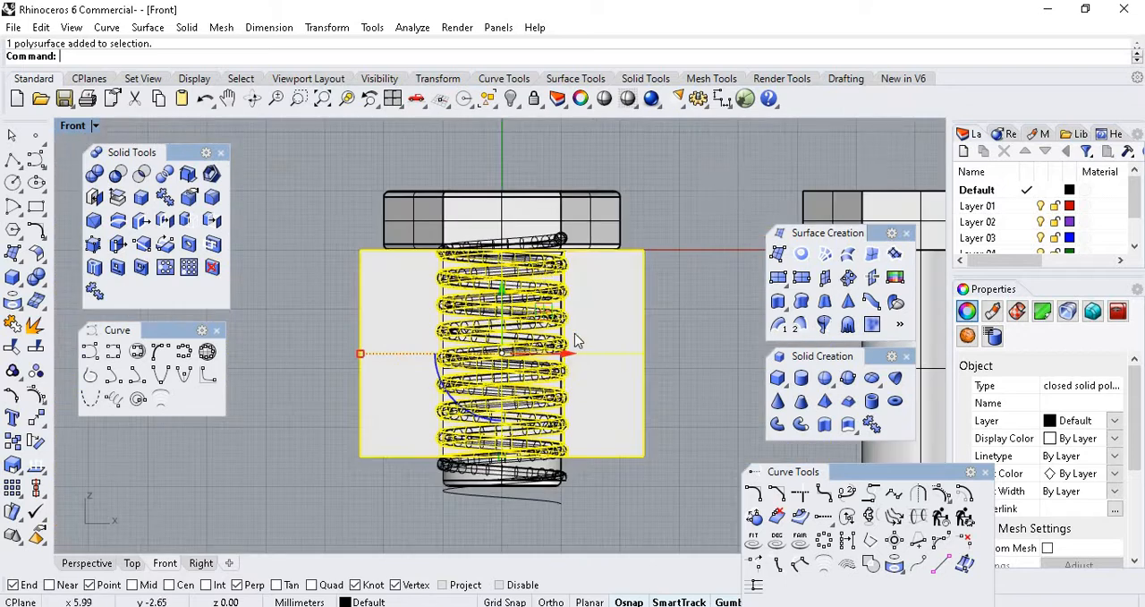
Duplicate the selected threaded block about 108 mm along the X axis, between the plain and the threaded bolt copies.
{"action": "scroll", "coordinate": [573, 340], "scroll_direction": "up", "scroll_amount": 4}
{"action": "scroll", "coordinate": [557, 264], "scroll_direction": "down", "scroll_amount": 5}
{"action": "scroll", "coordinate": [574, 281], "scroll_direction": "up", "scroll_amount": 3}
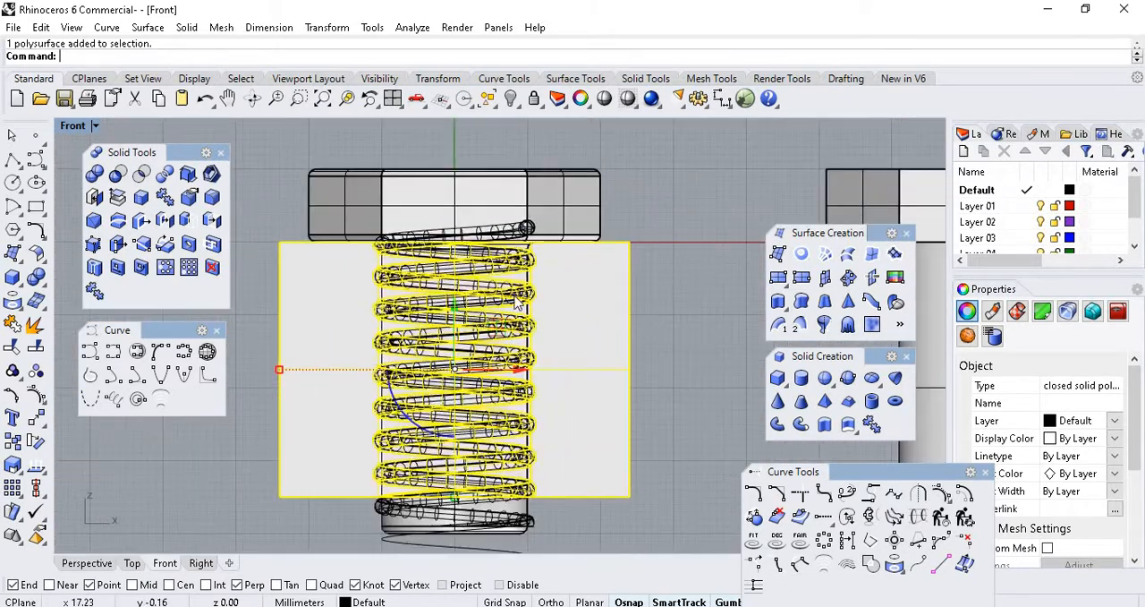
{"action": "scroll", "coordinate": [520, 331], "scroll_direction": "down", "scroll_amount": 5}
{"action": "scroll", "coordinate": [504, 298], "scroll_direction": "down", "scroll_amount": 3}
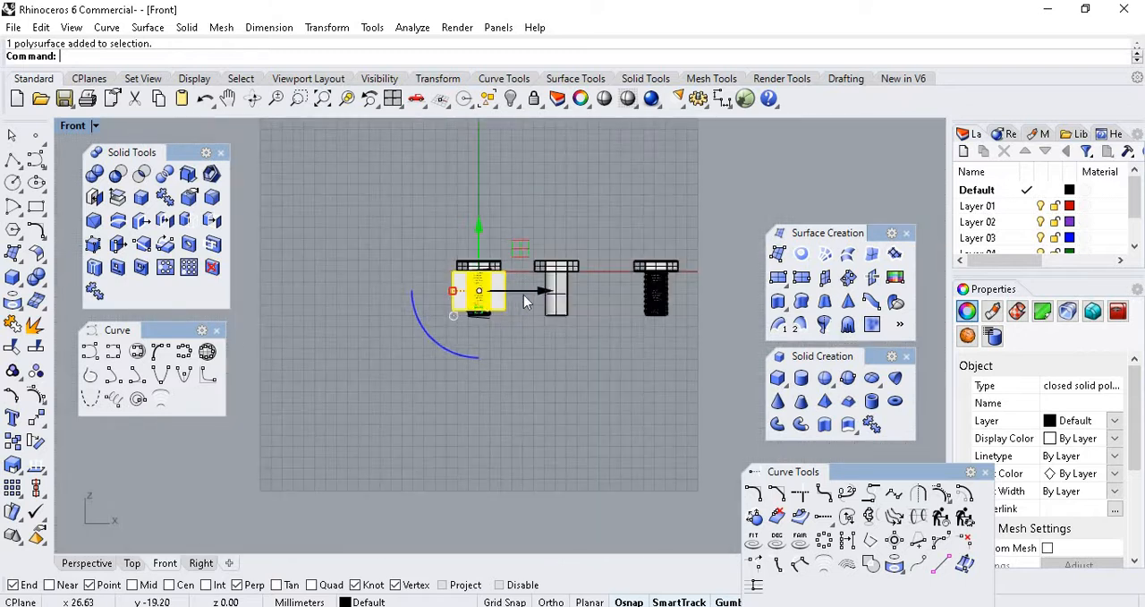
{"action": "left_click_drag", "start_coordinate": [533, 298], "coordinate": [670, 300]}
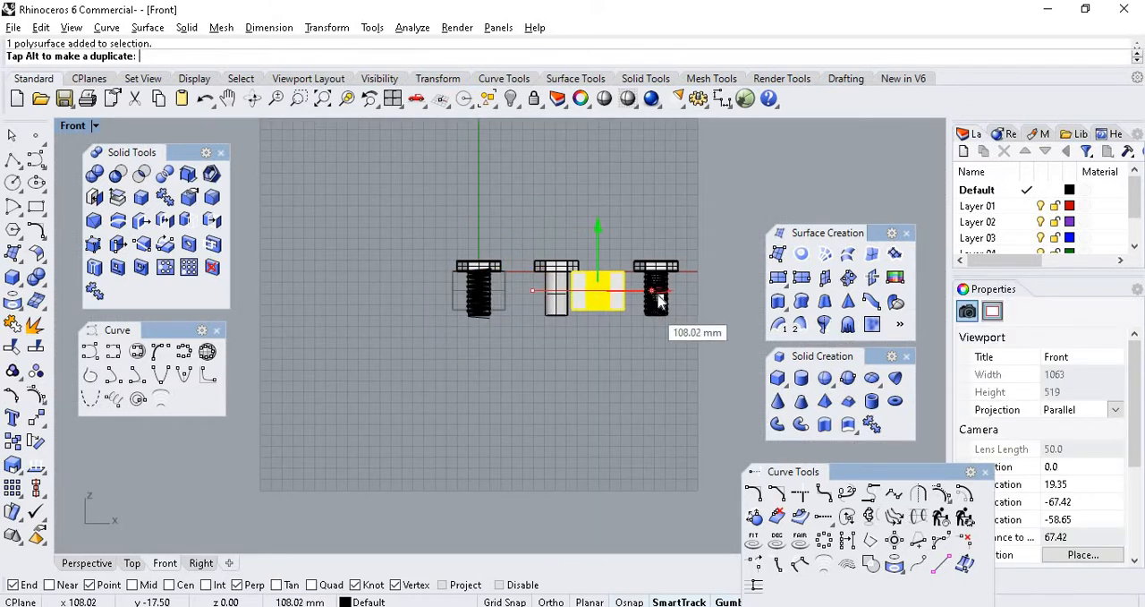
{"action": "scroll", "coordinate": [519, 300], "scroll_direction": "up", "scroll_amount": 5}
{"action": "scroll", "coordinate": [351, 263], "scroll_direction": "down", "scroll_amount": 10}
{"action": "scroll", "coordinate": [477, 240], "scroll_direction": "up", "scroll_amount": 10}
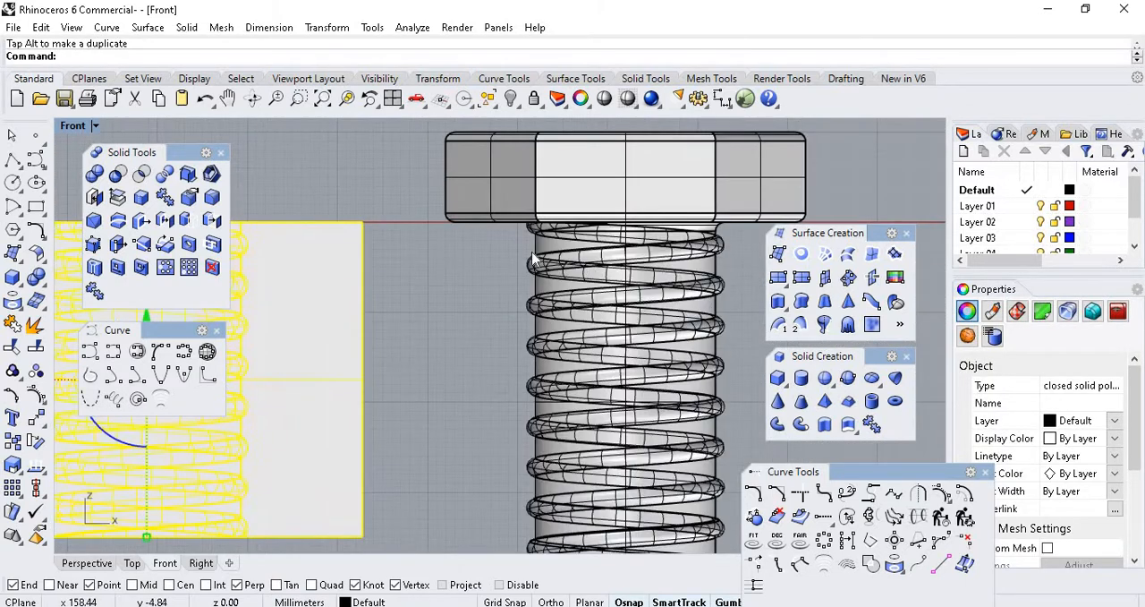
{"action": "scroll", "coordinate": [543, 252], "scroll_direction": "down", "scroll_amount": 6}
Move the duplicated block onto the finished threaded bolt so the hole lines up with the shank, and clear the selection.
{"action": "left_click", "coordinate": [559, 247]}
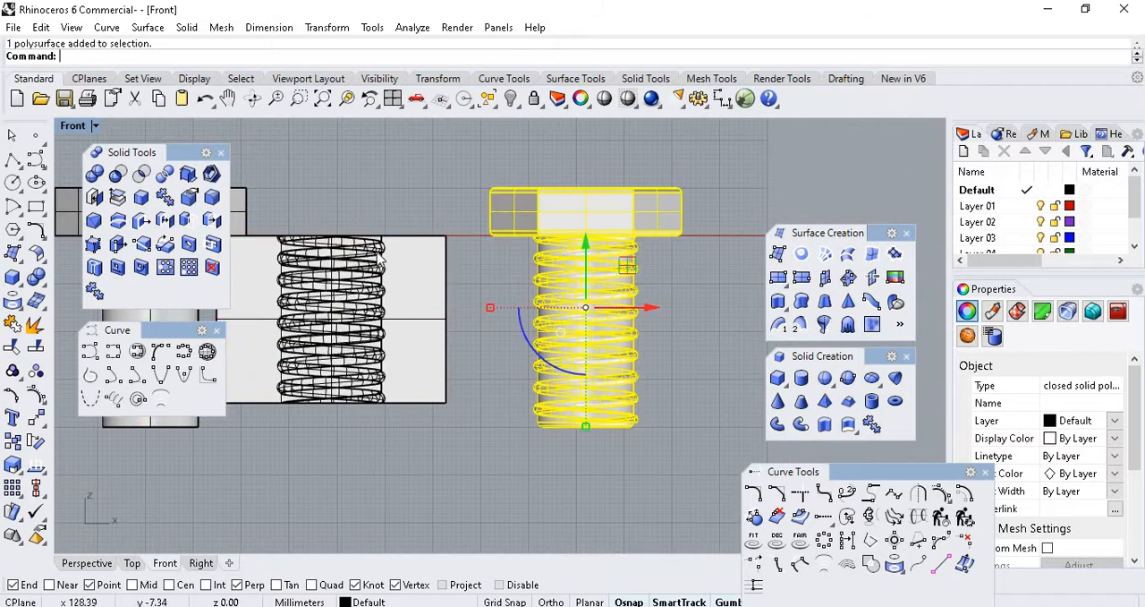
{"action": "left_click", "coordinate": [327, 340]}
{"action": "left_click_drag", "start_coordinate": [354, 320], "coordinate": [595, 335]}
{"action": "scroll", "coordinate": [644, 318], "scroll_direction": "up", "scroll_amount": 6}
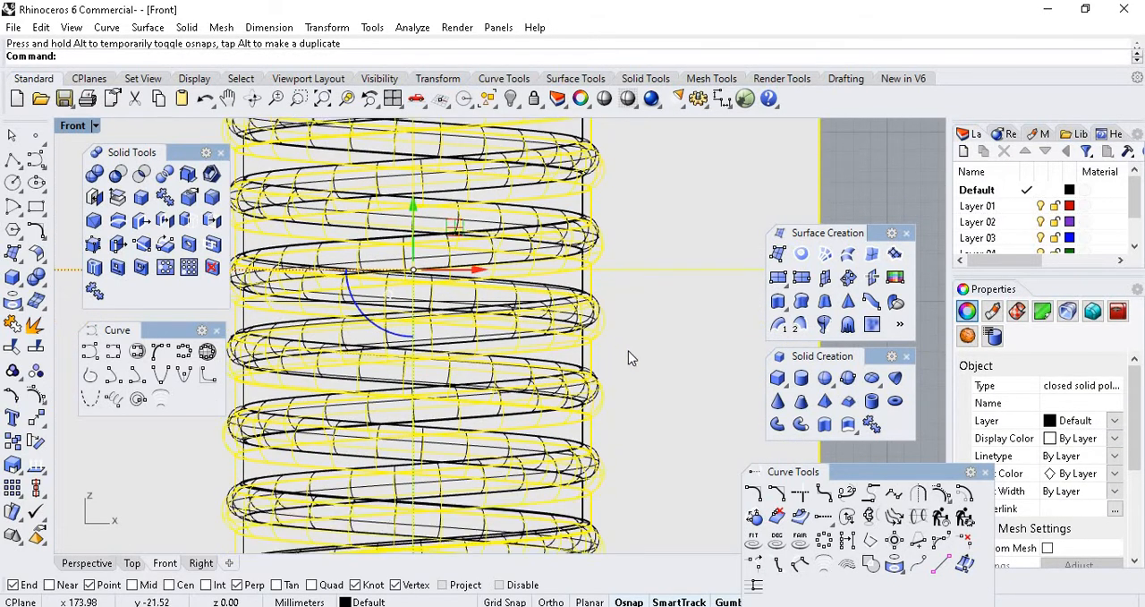
{"action": "scroll", "coordinate": [627, 353], "scroll_direction": "down", "scroll_amount": 5}
{"action": "scroll", "coordinate": [590, 307], "scroll_direction": "down", "scroll_amount": 12}
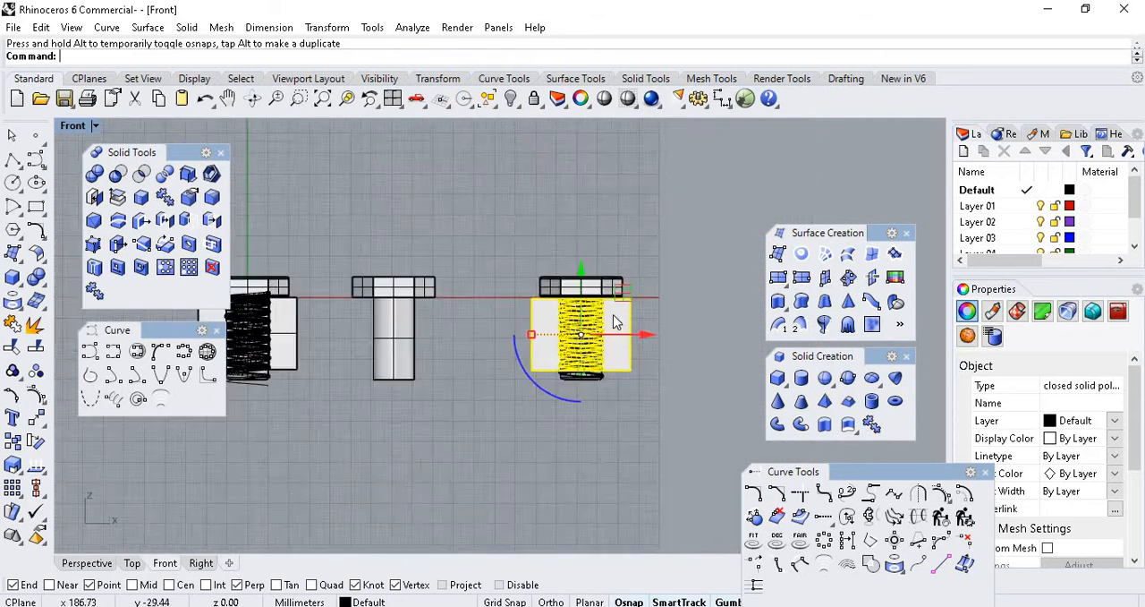
{"action": "scroll", "coordinate": [618, 304], "scroll_direction": "up", "scroll_amount": 6}
{"action": "left_click", "coordinate": [642, 266]}
Check the helical pipe's upper end on the assembly at the origin, and hide that assembly's bolt.
{"action": "scroll", "coordinate": [667, 356], "scroll_direction": "down", "scroll_amount": 6}
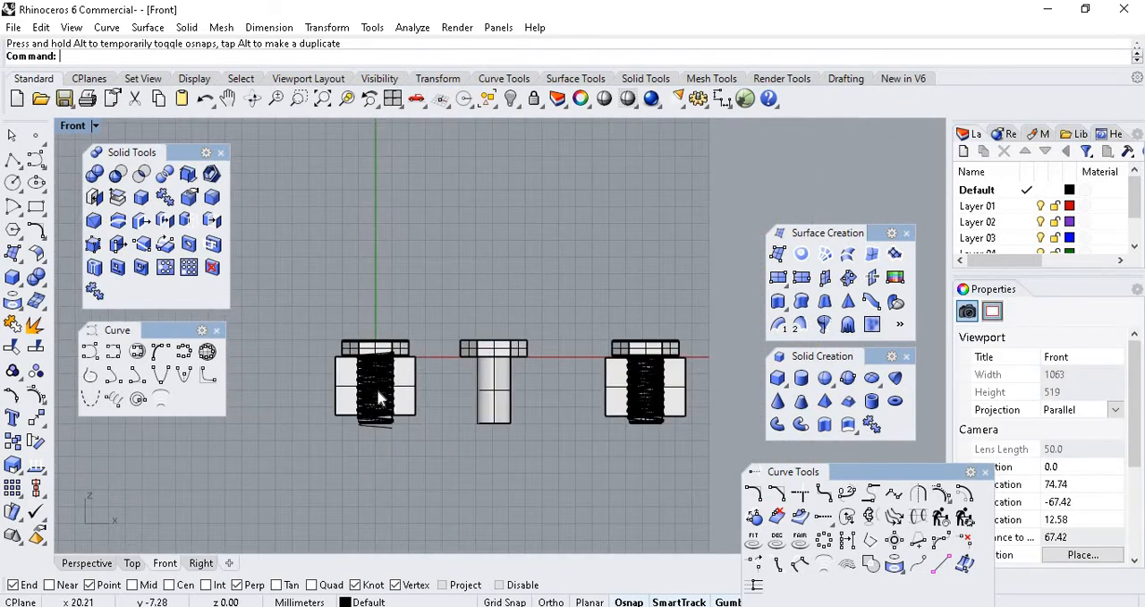
{"action": "scroll", "coordinate": [378, 396], "scroll_direction": "up", "scroll_amount": 12}
{"action": "scroll", "coordinate": [553, 342], "scroll_direction": "down", "scroll_amount": 5}
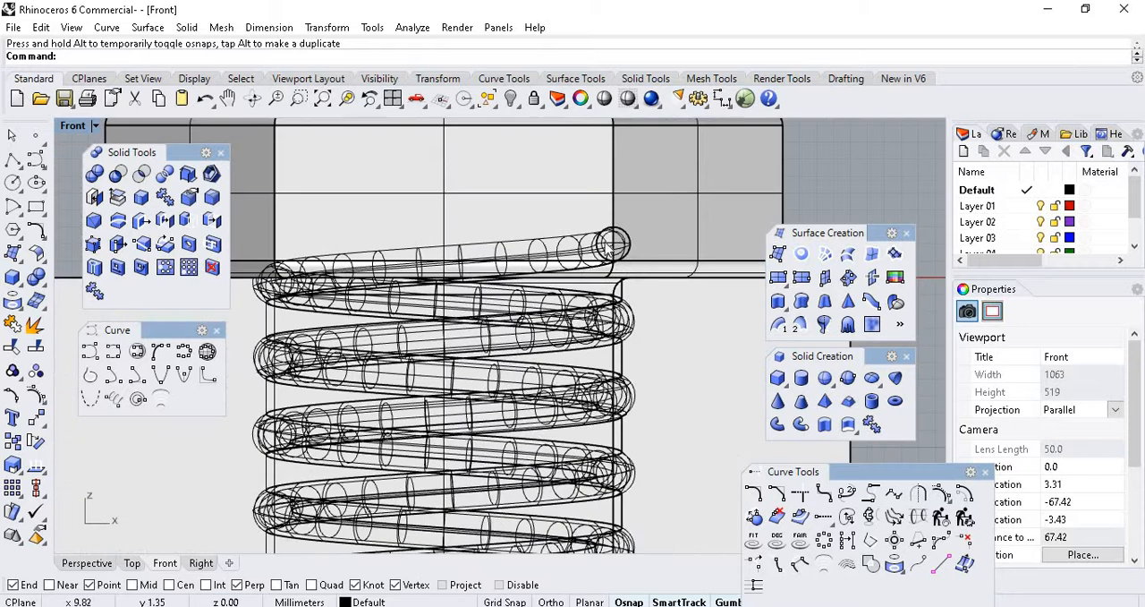
{"action": "scroll", "coordinate": [581, 343], "scroll_direction": "up", "scroll_amount": 10}
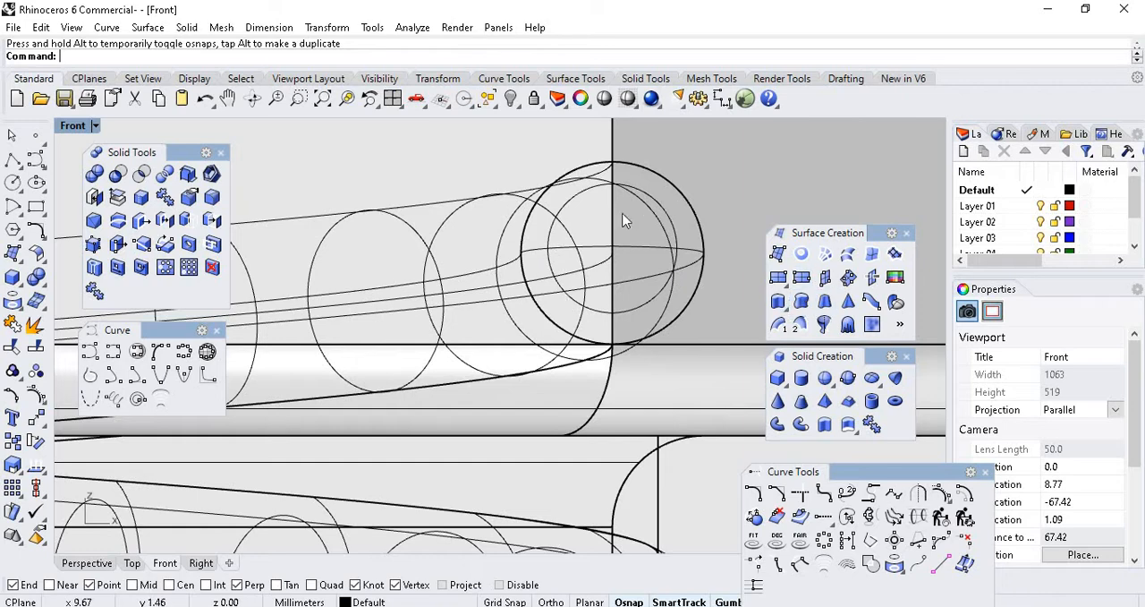
{"action": "scroll", "coordinate": [485, 309], "scroll_direction": "down", "scroll_amount": 8}
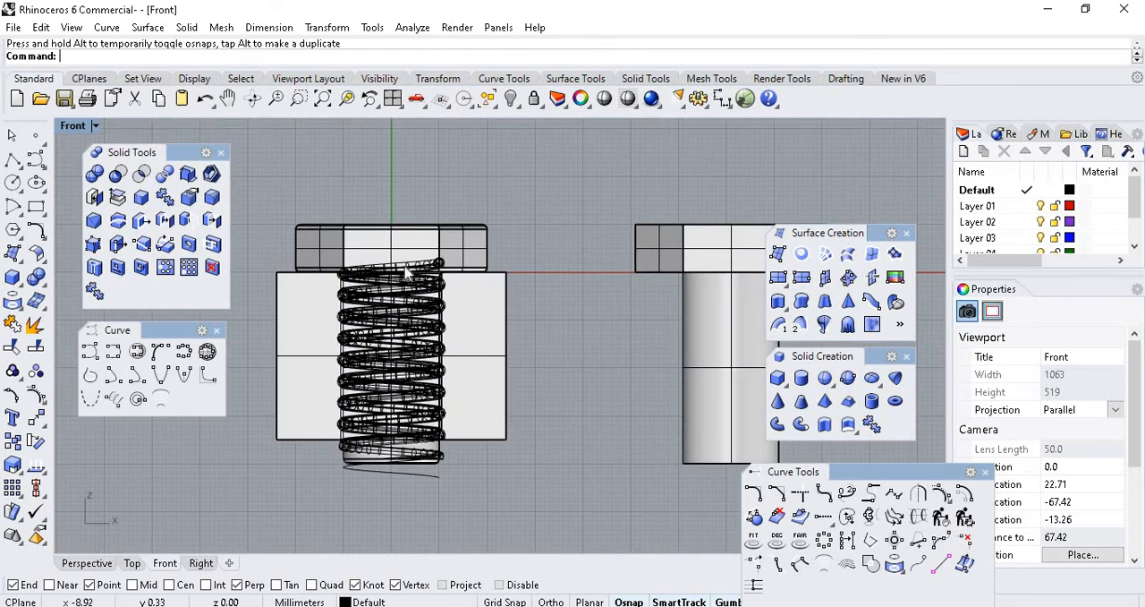
{"action": "scroll", "coordinate": [406, 270], "scroll_direction": "up", "scroll_amount": 10}
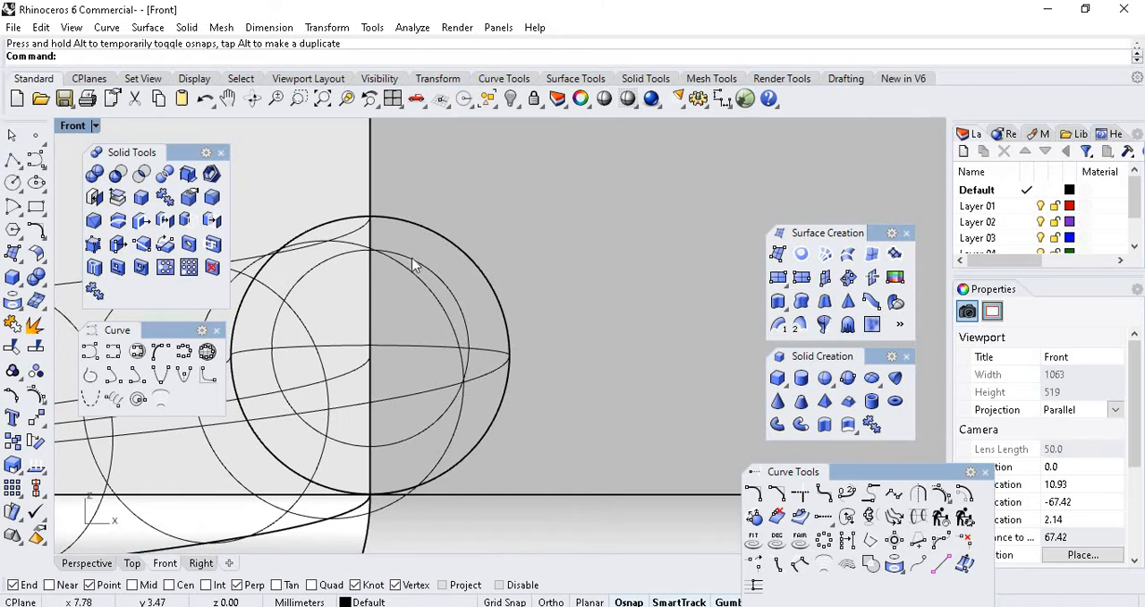
{"action": "scroll", "coordinate": [331, 269], "scroll_direction": "down", "scroll_amount": 8}
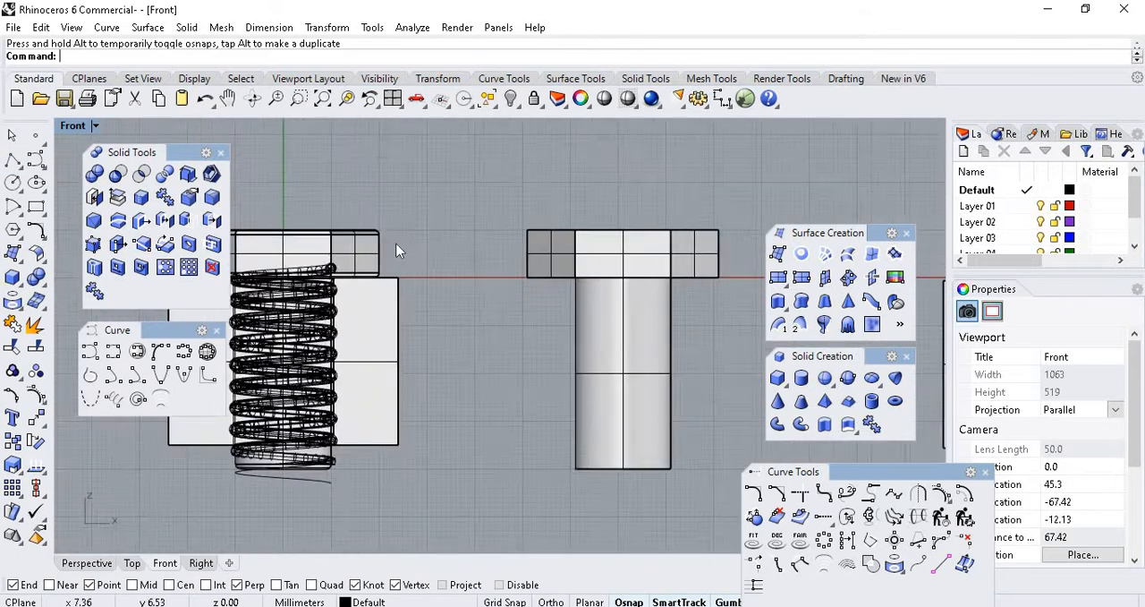
{"action": "scroll", "coordinate": [428, 247], "scroll_direction": "up", "scroll_amount": 6}
{"action": "left_click", "coordinate": [427, 247]}
{"action": "left_click", "coordinate": [512, 106]}
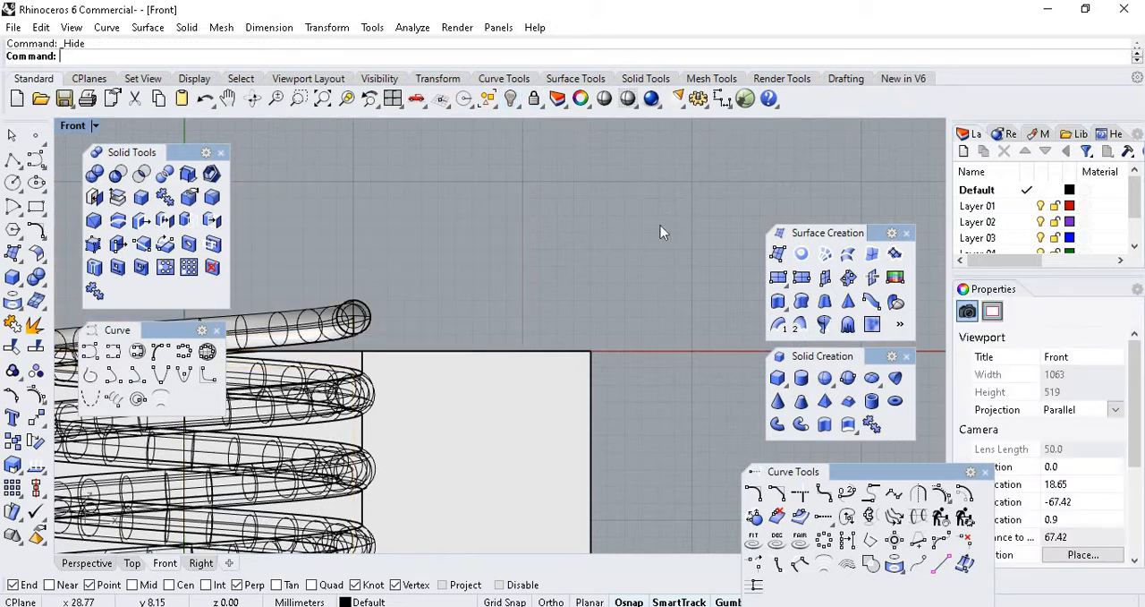
Hide the helical pipe and the threaded block at the origin, leaving only the helix curve there.
{"action": "scroll", "coordinate": [660, 227], "scroll_direction": "down", "scroll_amount": 6}
{"action": "scroll", "coordinate": [510, 268], "scroll_direction": "up", "scroll_amount": 8}
{"action": "left_click", "coordinate": [535, 259]}
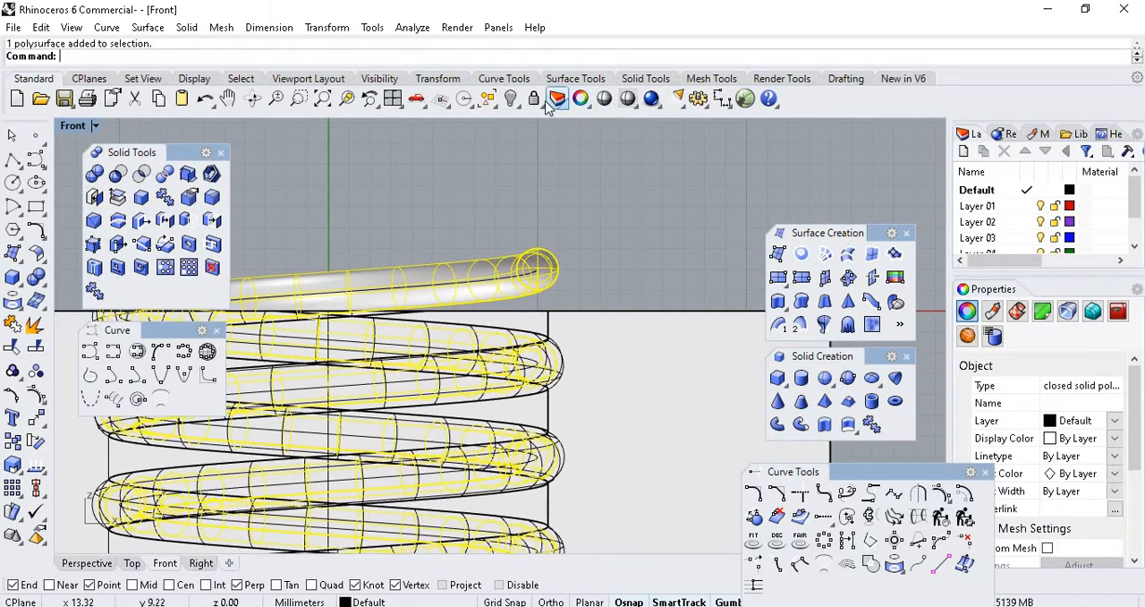
{"action": "left_click", "coordinate": [512, 99]}
{"action": "scroll", "coordinate": [570, 216], "scroll_direction": "down", "scroll_amount": 8}
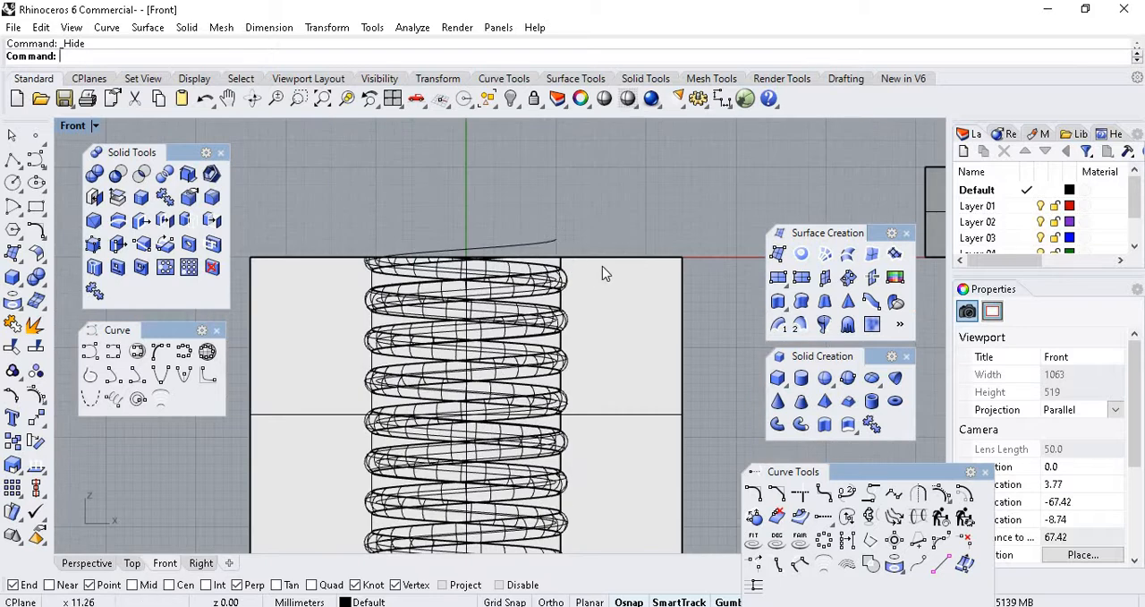
{"action": "left_click", "coordinate": [602, 266]}
{"action": "left_click", "coordinate": [512, 100]}
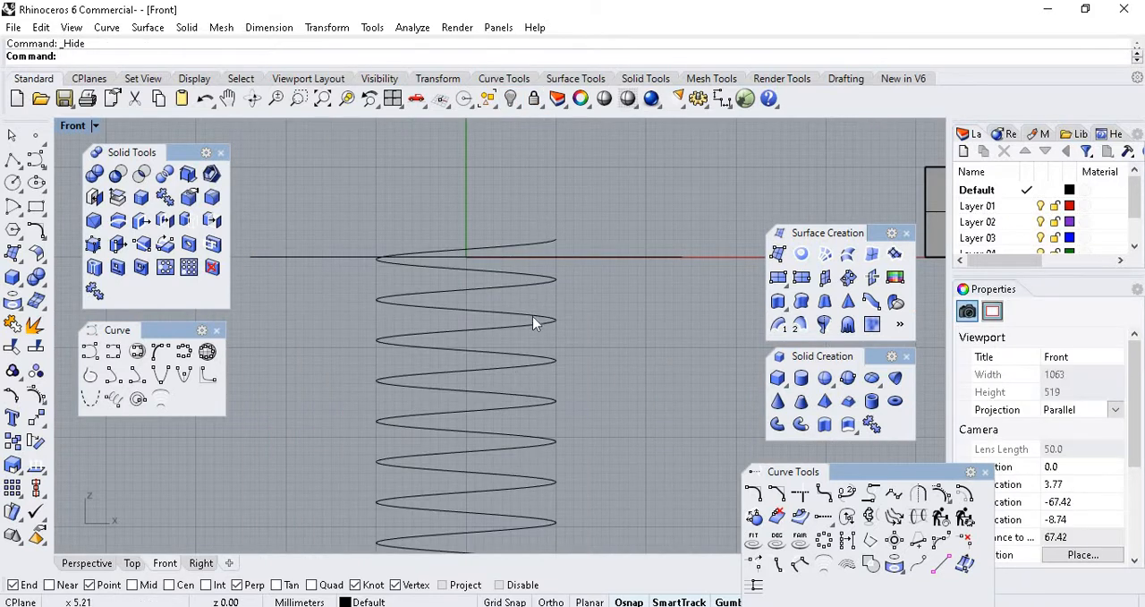
Examine the helix curve's coils and the position of its upper end in the Front view, and clear the selection.
{"action": "left_click", "coordinate": [521, 281]}
{"action": "scroll", "coordinate": [485, 256], "scroll_direction": "up", "scroll_amount": 3}
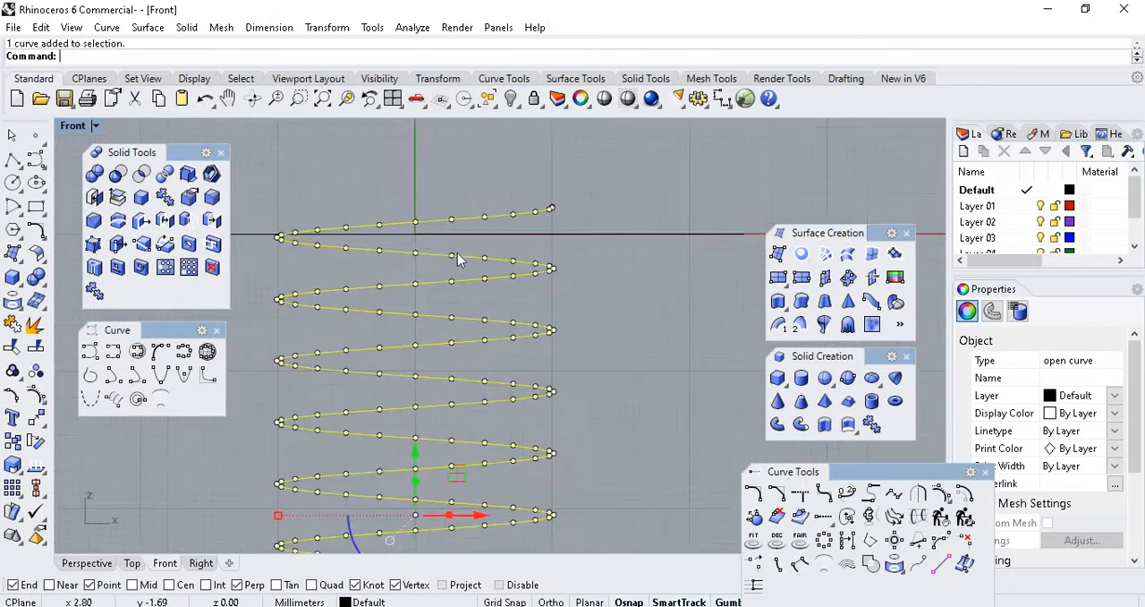
{"action": "scroll", "coordinate": [457, 252], "scroll_direction": "up", "scroll_amount": 2}
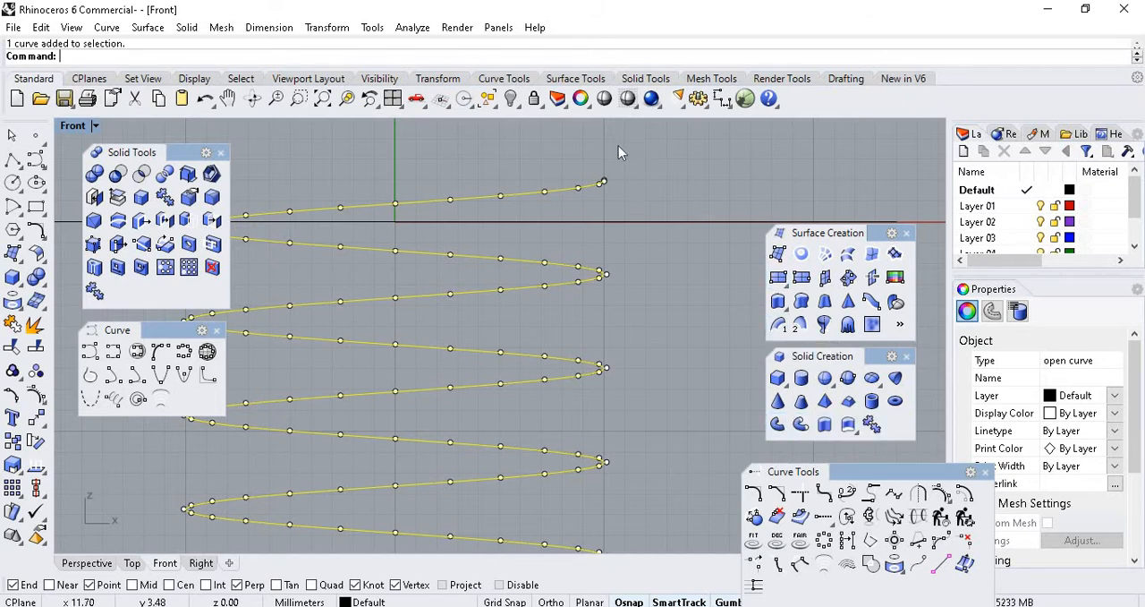
{"action": "scroll", "coordinate": [612, 166], "scroll_direction": "up", "scroll_amount": 6}
{"action": "scroll", "coordinate": [597, 216], "scroll_direction": "down", "scroll_amount": 7}
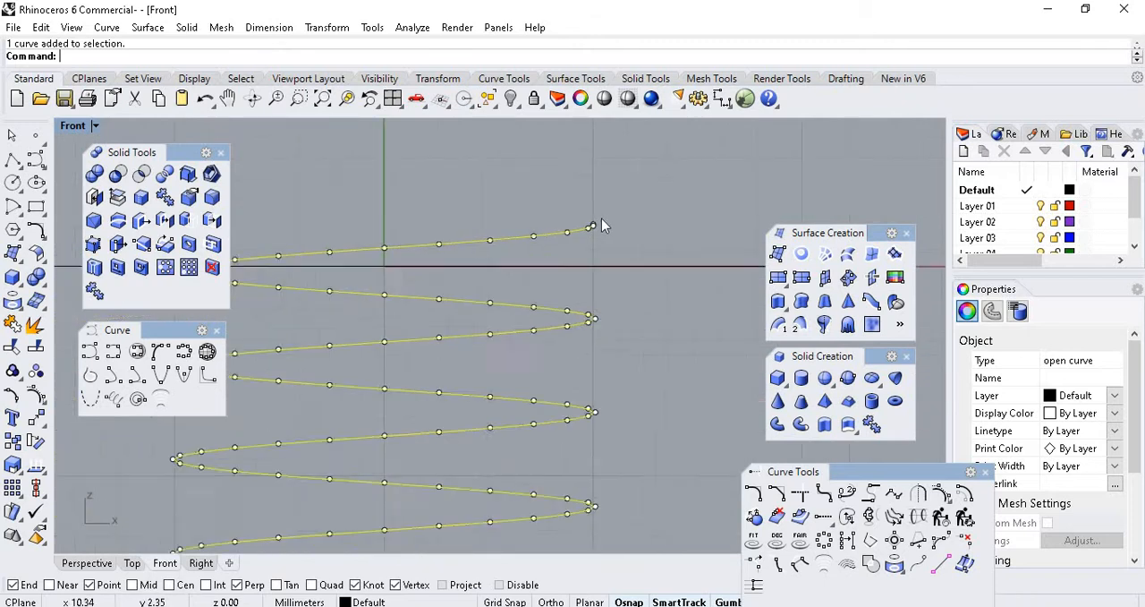
{"action": "scroll", "coordinate": [662, 222], "scroll_direction": "up", "scroll_amount": 2}
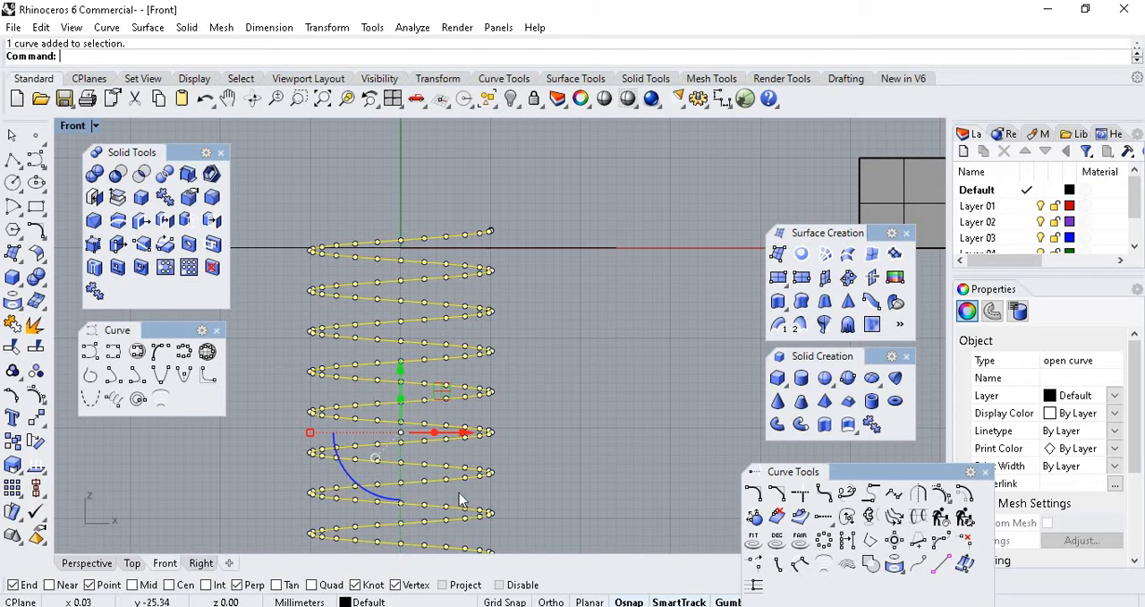
{"action": "left_click", "coordinate": [509, 201]}
{"action": "scroll", "coordinate": [520, 217], "scroll_direction": "up", "scroll_amount": 8}
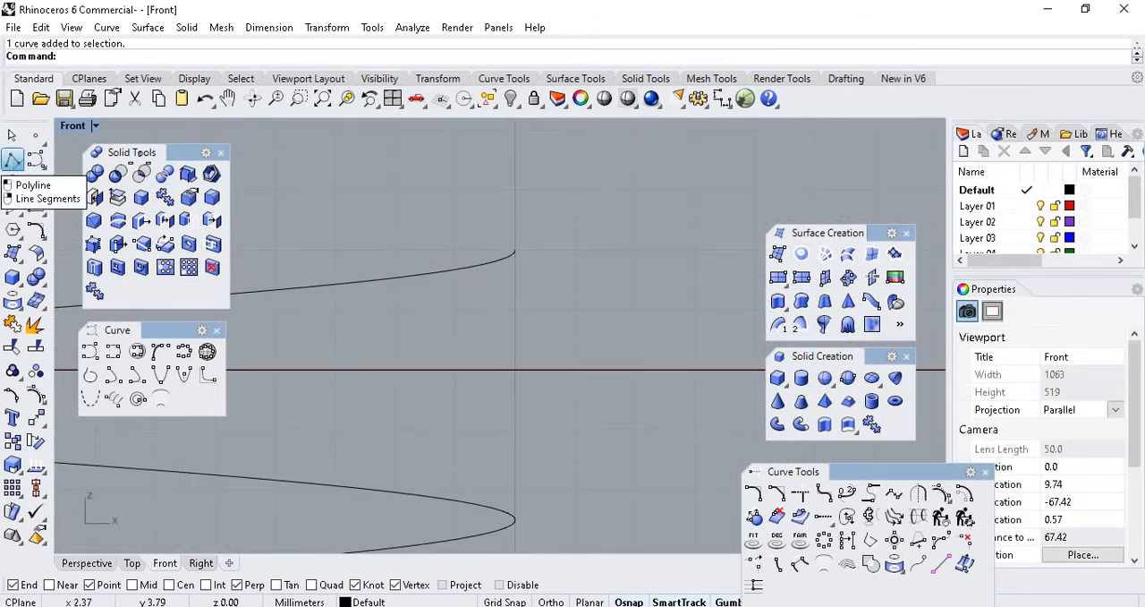
Try a freehand closed trapezoidal polyline as a thread profile around the helix's upper end, and delete it.
{"action": "left_click", "coordinate": [13, 159]}
{"action": "left_click", "coordinate": [545, 192]}
{"action": "left_click", "coordinate": [430, 235]}
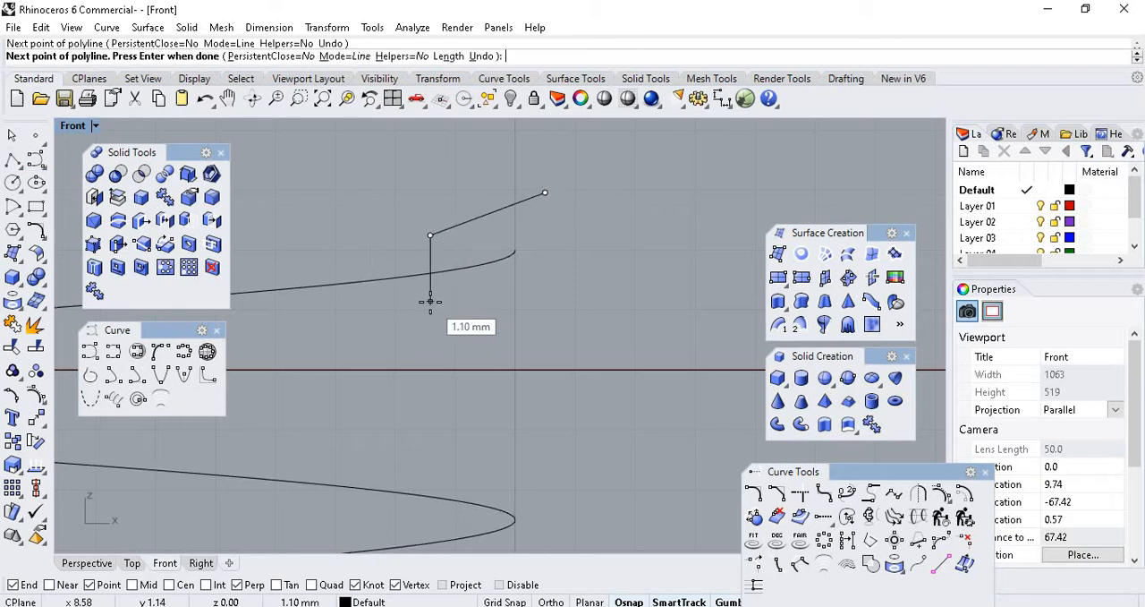
{"action": "left_click", "coordinate": [432, 304]}
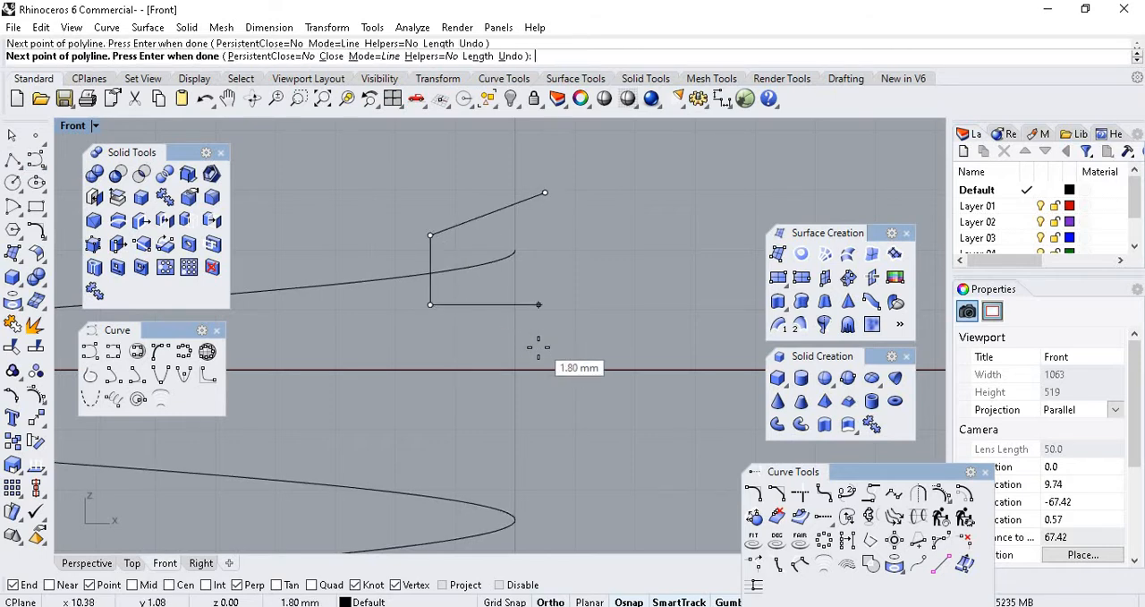
{"action": "left_click", "coordinate": [537, 346]}
{"action": "left_click", "coordinate": [546, 193]}
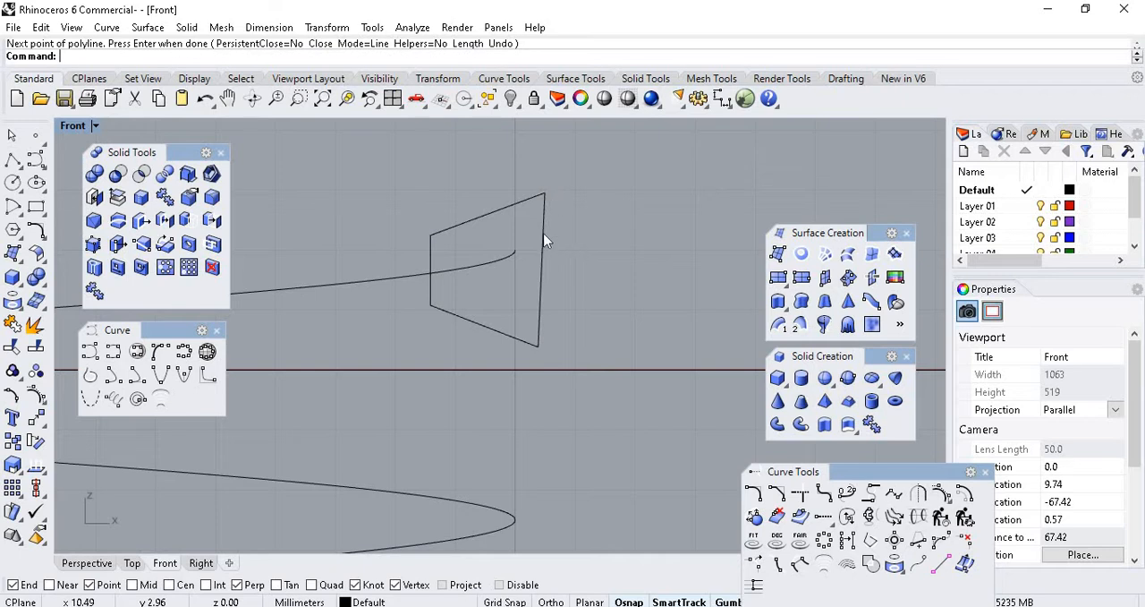
{"action": "left_click", "coordinate": [575, 242]}
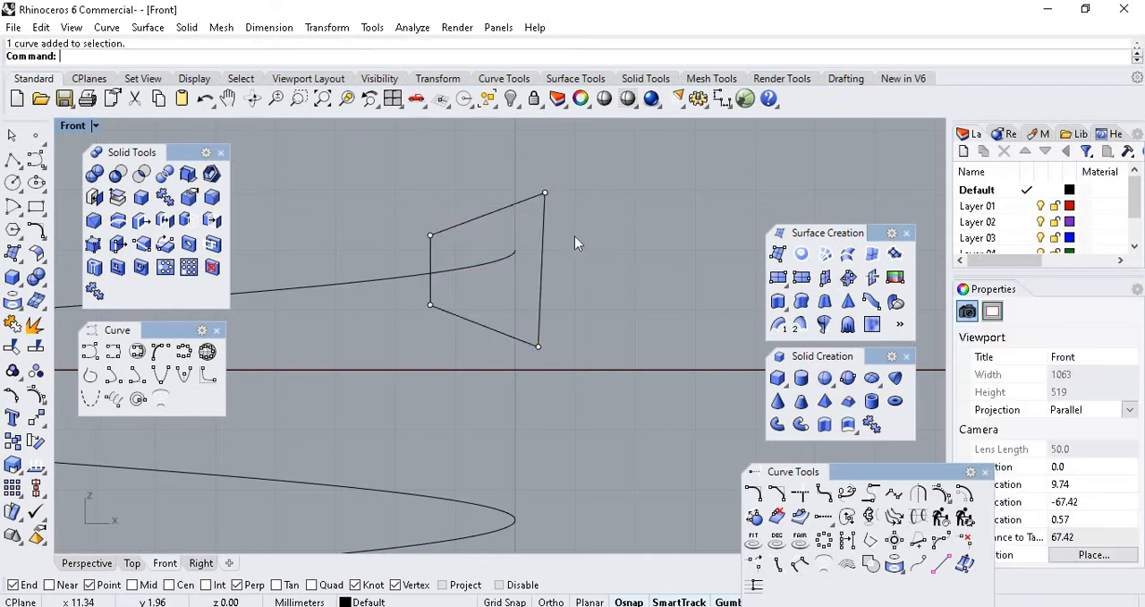
{"action": "left_click", "coordinate": [545, 220]}
{"action": "key", "text": "Delete"}
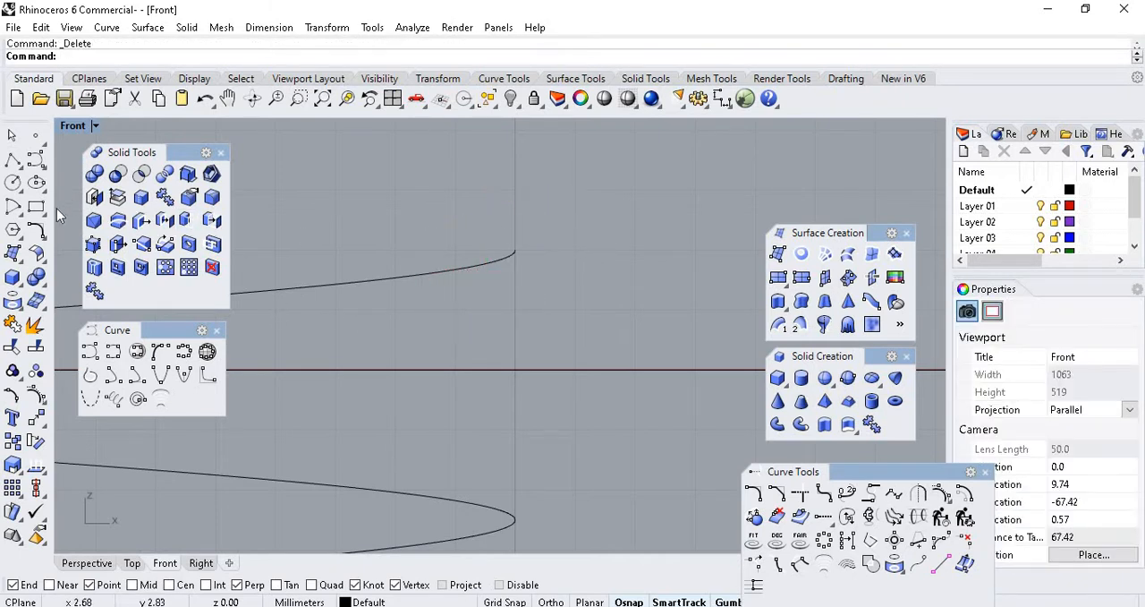
Draw a three-sided inscribed polygon with a 3 mm radius, centred about 1 mm inward from the helix's upper end and pointing outward along X.
{"action": "left_click", "coordinate": [14, 231]}
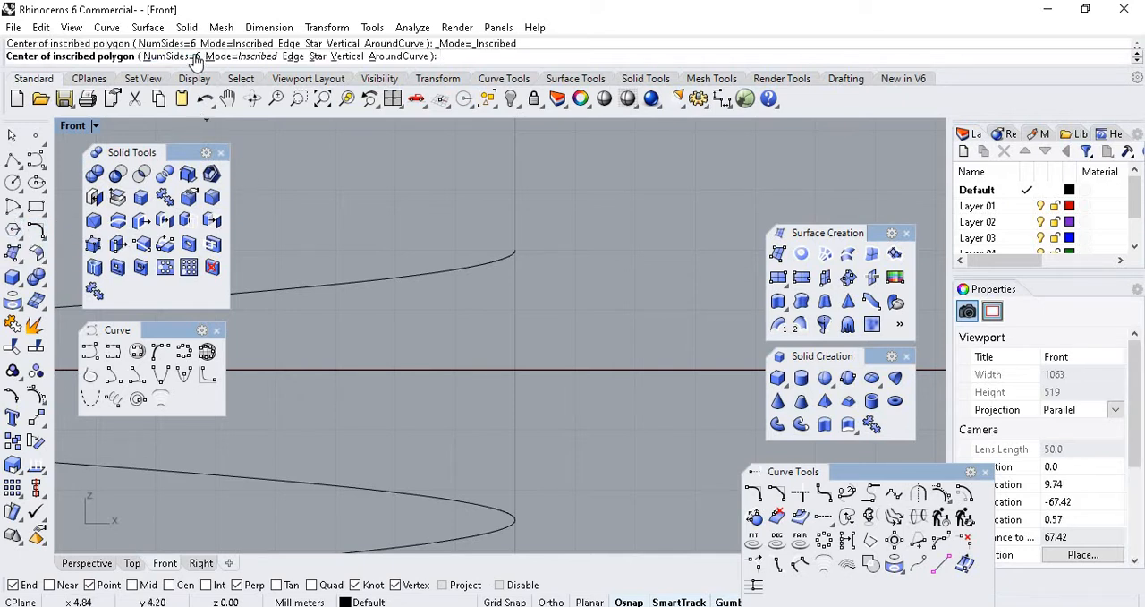
{"action": "left_click", "coordinate": [192, 58]}
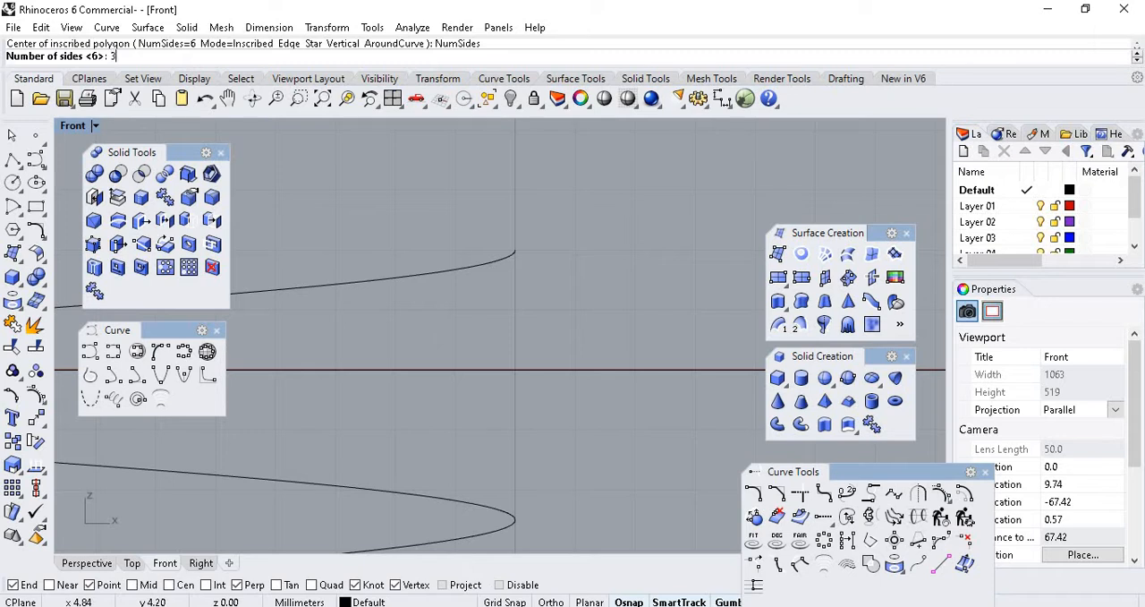
{"action": "type", "text": "3"}
{"action": "key", "text": "Return"}
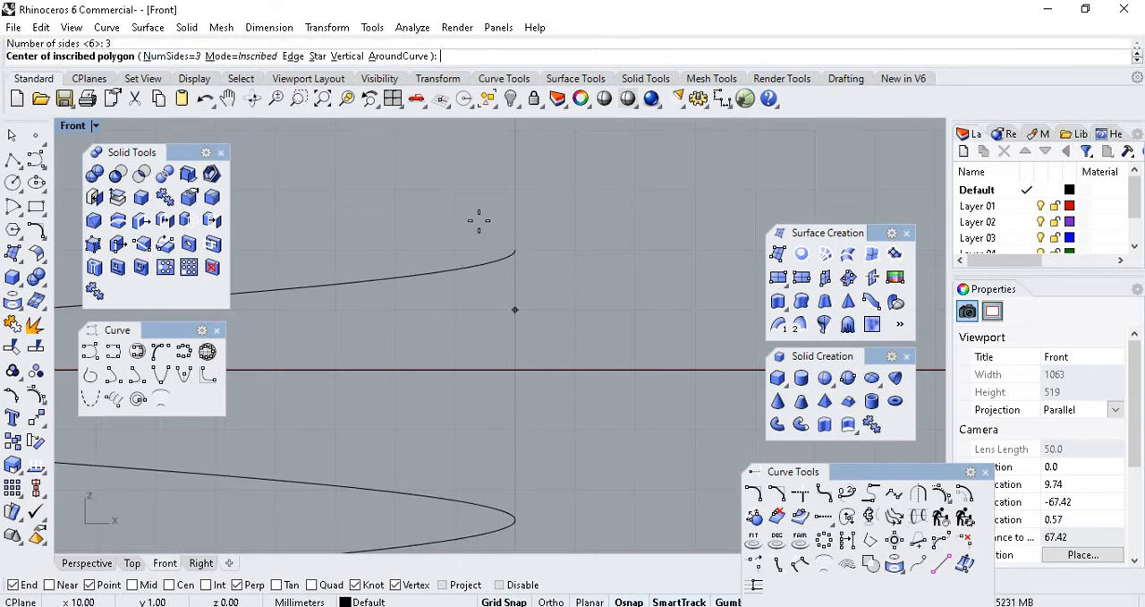
{"action": "left_click", "coordinate": [456, 250]}
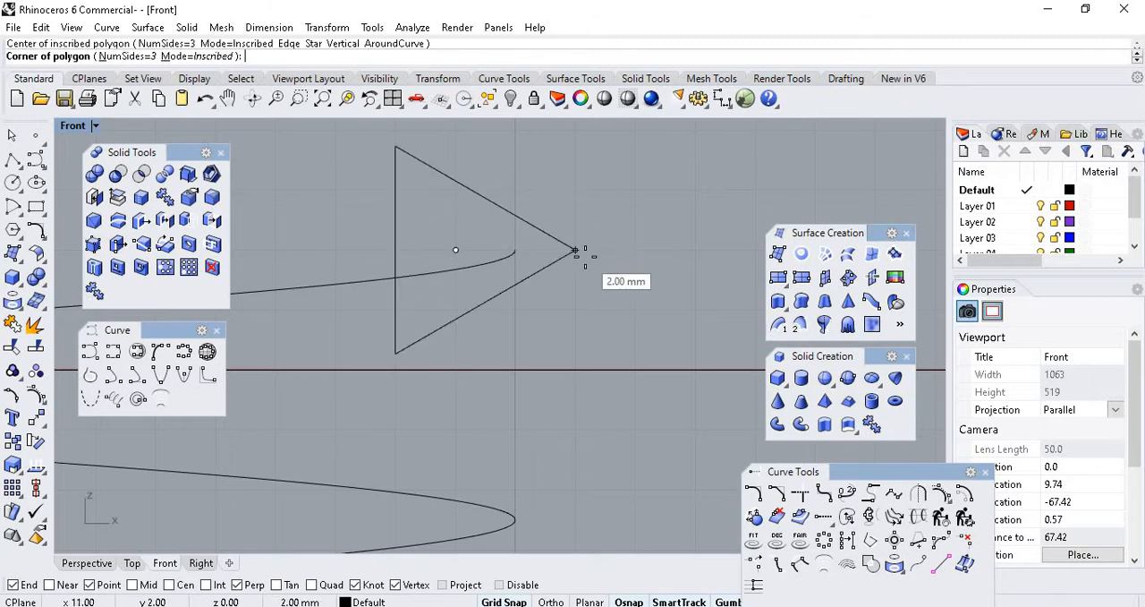
{"action": "left_click", "coordinate": [632, 253]}
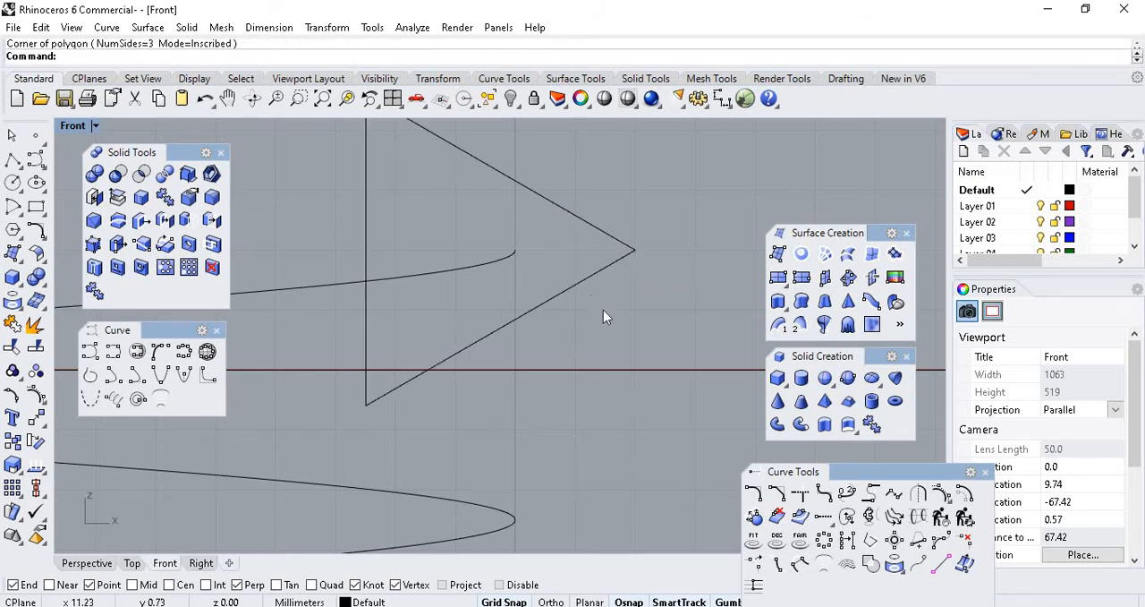
Fillet the triangle's outward-pointing corner with a 0.2 mm radius, and clear the selection.
{"action": "scroll", "coordinate": [599, 304], "scroll_direction": "up", "scroll_amount": 2}
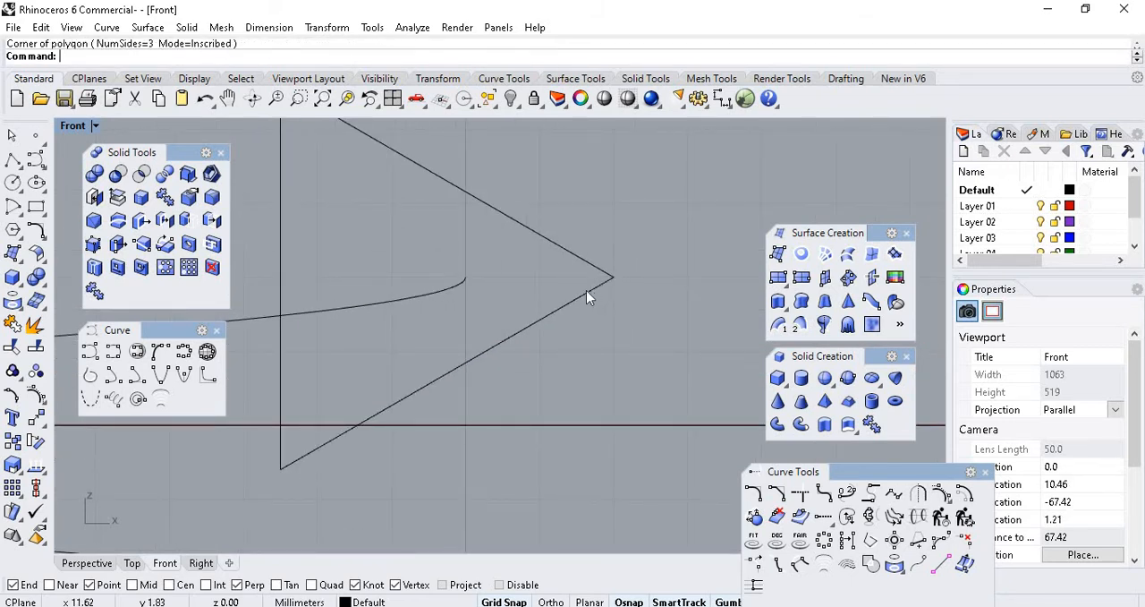
{"action": "left_click", "coordinate": [586, 290]}
{"action": "scroll", "coordinate": [573, 289], "scroll_direction": "down", "scroll_amount": 1}
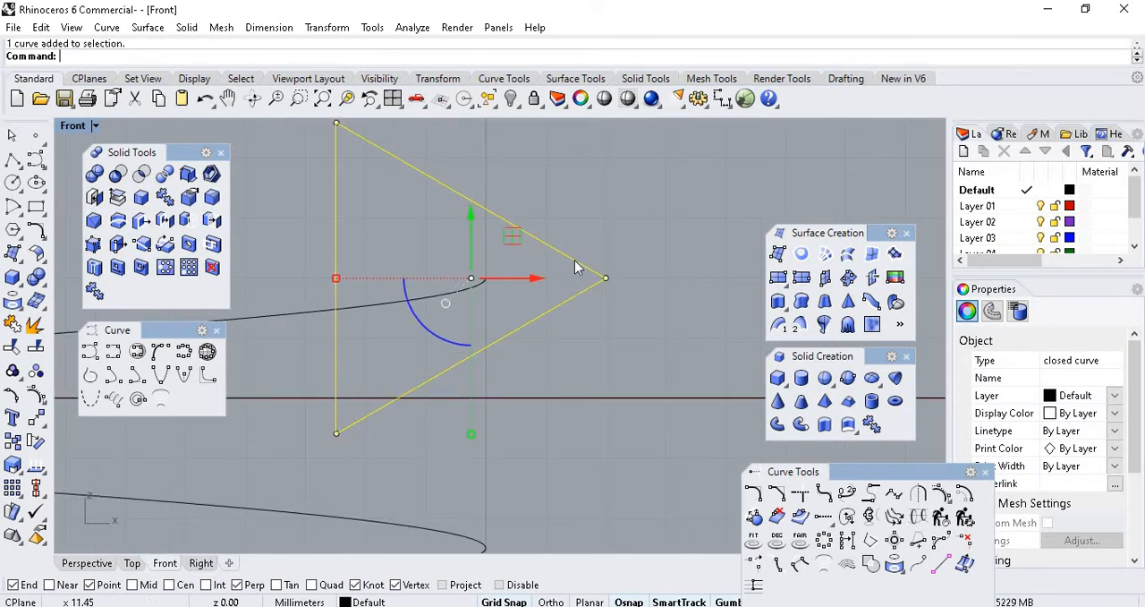
{"action": "left_click", "coordinate": [754, 493]}
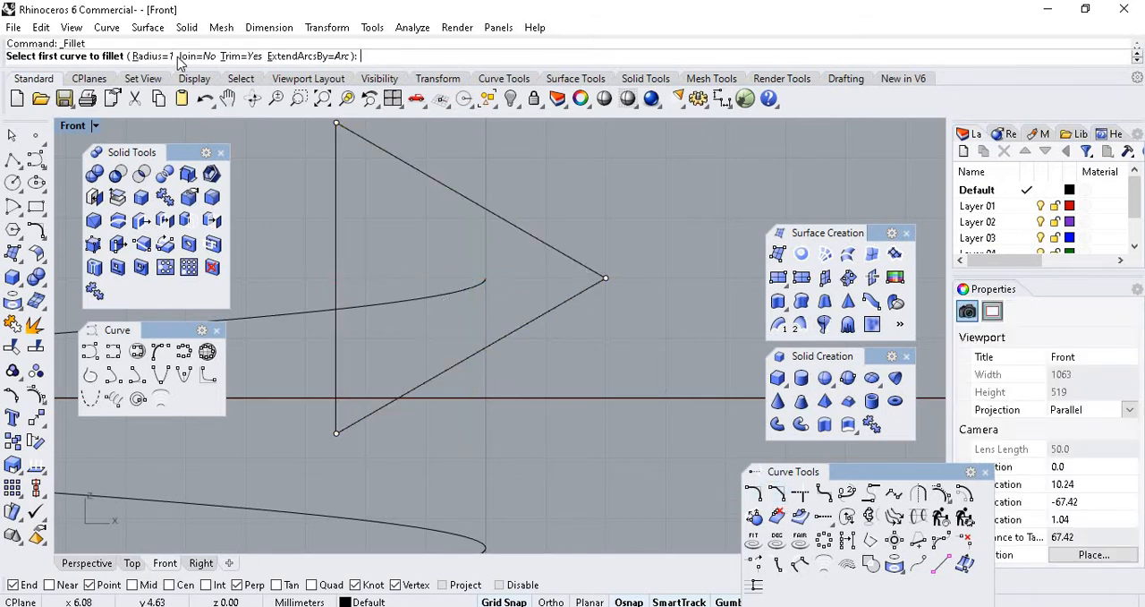
{"action": "left_click", "coordinate": [148, 56]}
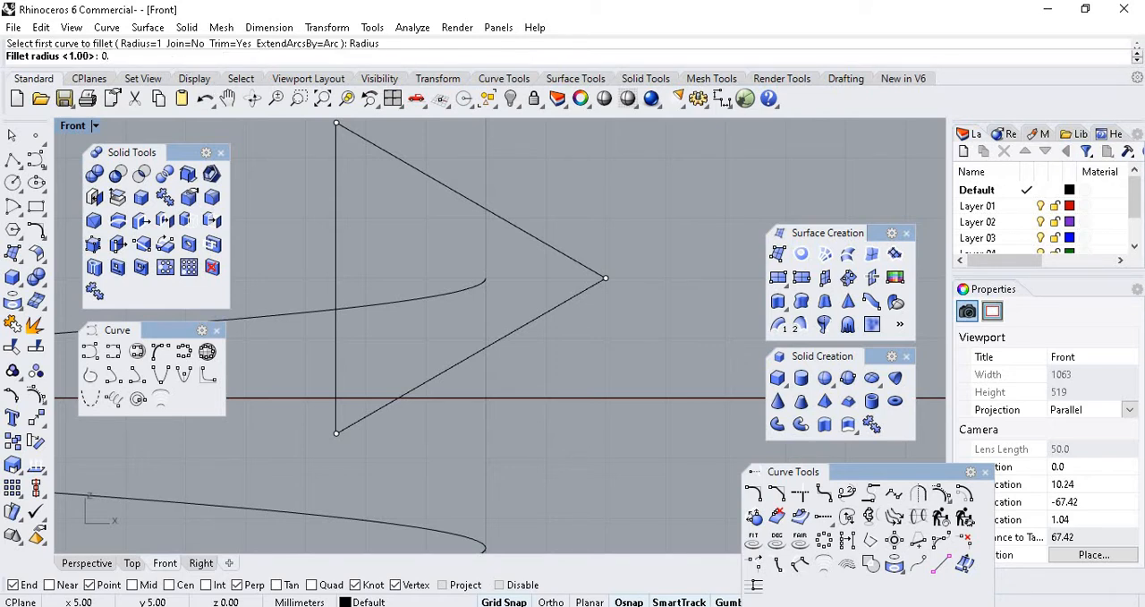
{"action": "key", "text": "Return"}
{"action": "left_click", "coordinate": [507, 224]}
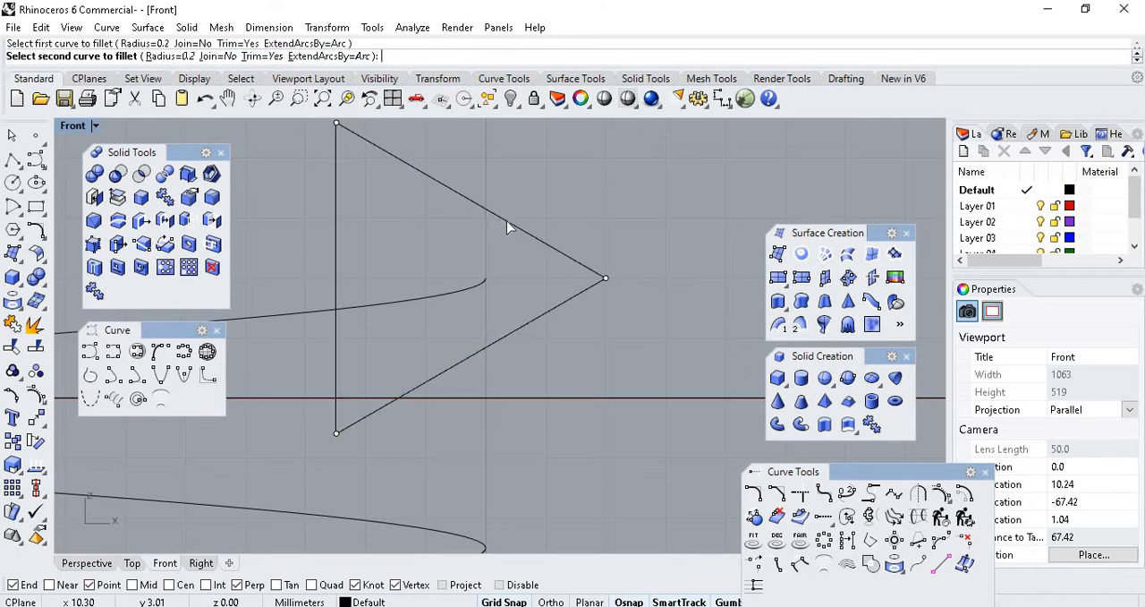
{"action": "left_click", "coordinate": [568, 307]}
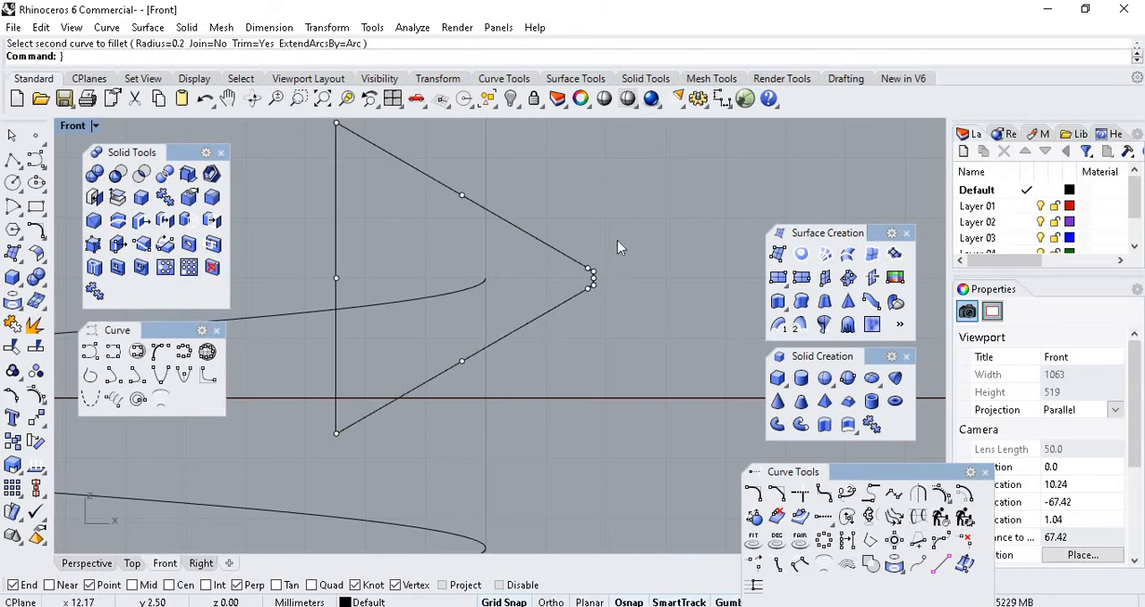
{"action": "key", "text": "Escape"}
Compare the rounded triangular profile with the helix coil spacing and the threaded bolt copy in the Front view.
{"action": "scroll", "coordinate": [603, 277], "scroll_direction": "up", "scroll_amount": 6}
{"action": "scroll", "coordinate": [584, 265], "scroll_direction": "down", "scroll_amount": 6}
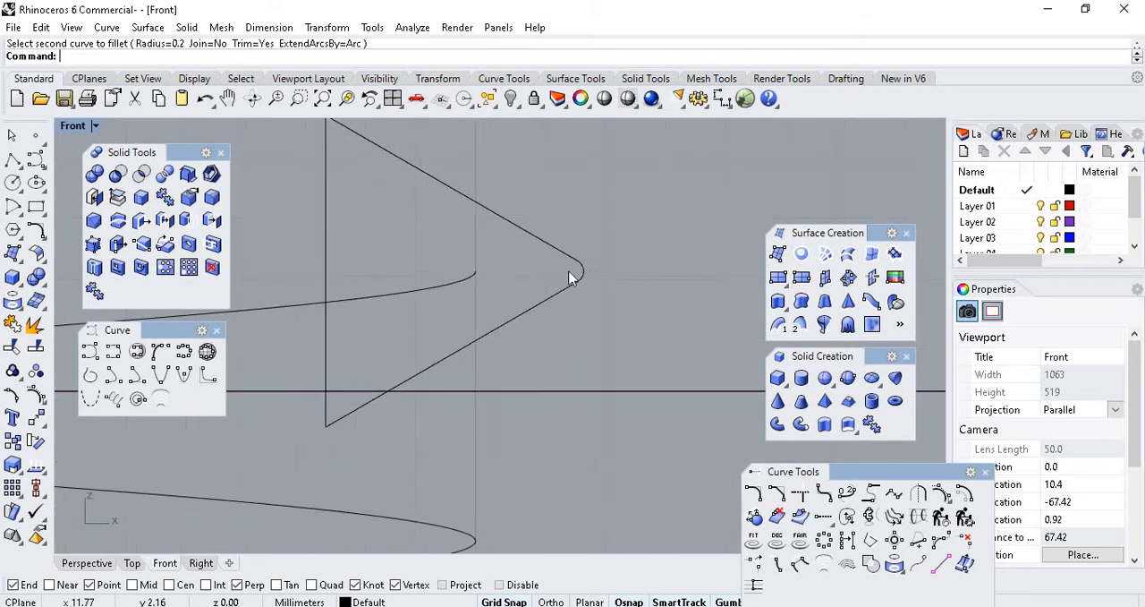
{"action": "scroll", "coordinate": [569, 272], "scroll_direction": "down", "scroll_amount": 6}
{"action": "scroll", "coordinate": [563, 271], "scroll_direction": "down", "scroll_amount": 5}
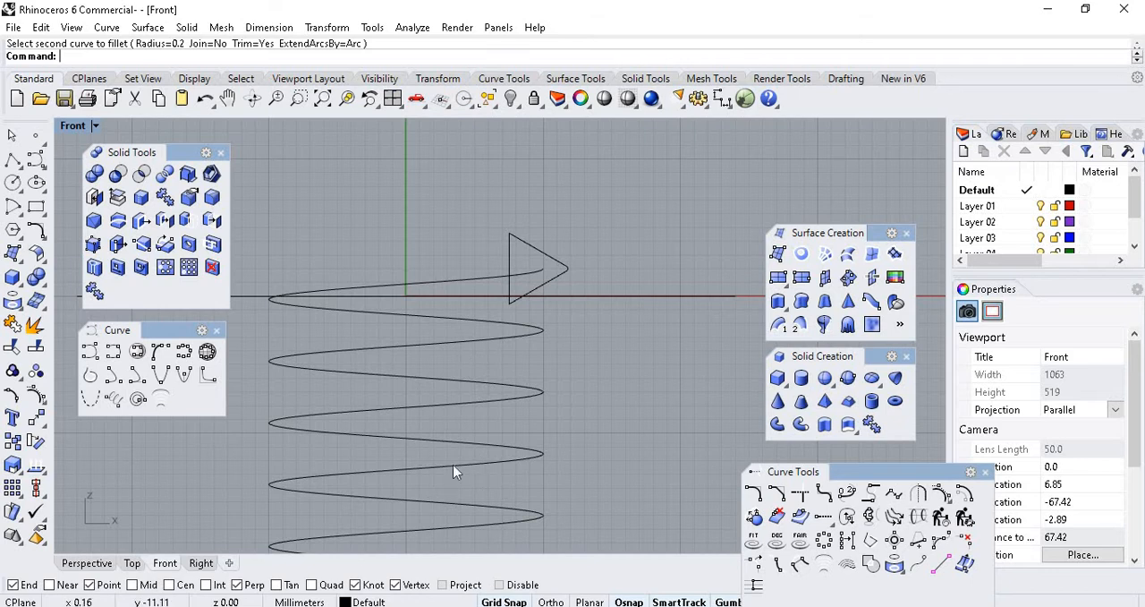
{"action": "scroll", "coordinate": [537, 260], "scroll_direction": "up", "scroll_amount": 3}
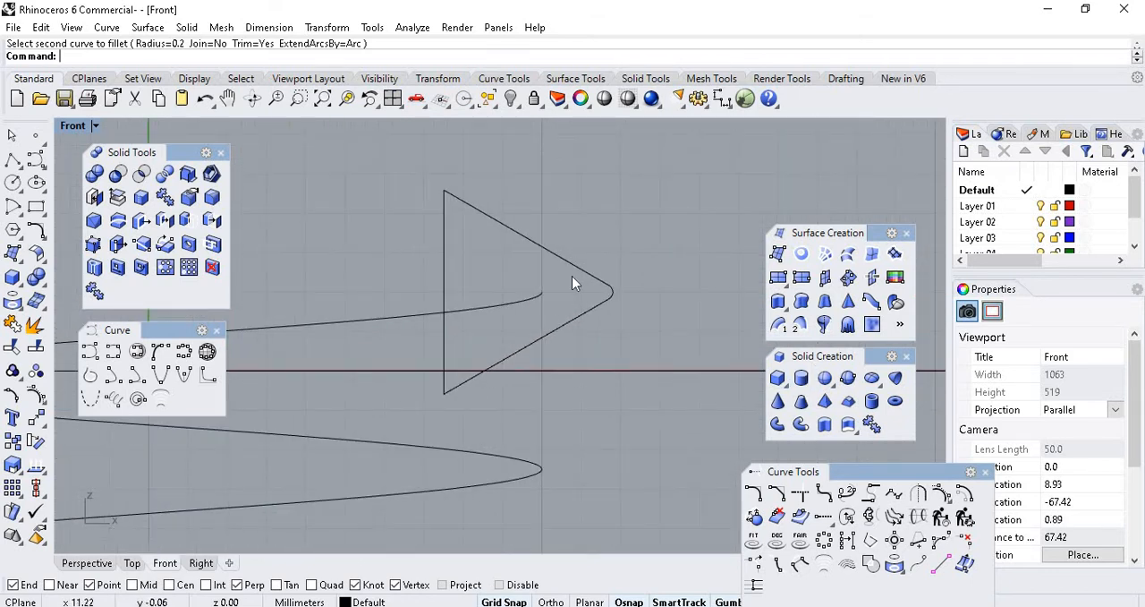
{"action": "scroll", "coordinate": [626, 313], "scroll_direction": "down", "scroll_amount": 4}
{"action": "scroll", "coordinate": [462, 274], "scroll_direction": "down", "scroll_amount": 8}
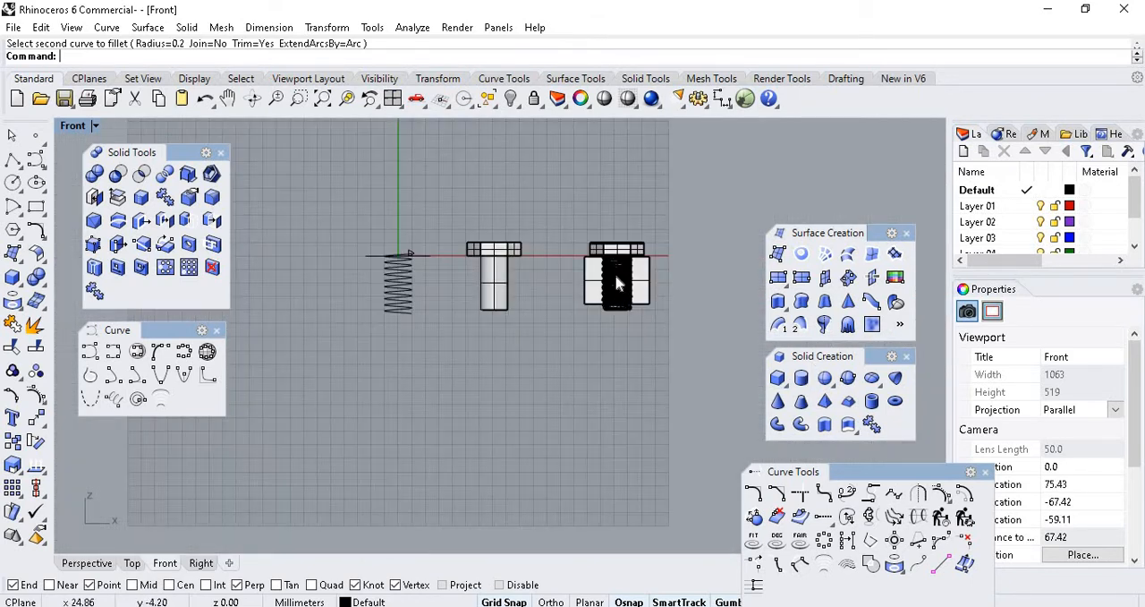
{"action": "scroll", "coordinate": [622, 277], "scroll_direction": "up", "scroll_amount": 5}
{"action": "scroll", "coordinate": [622, 277], "scroll_direction": "up", "scroll_amount": 4}
{"action": "scroll", "coordinate": [626, 277], "scroll_direction": "down", "scroll_amount": 4}
{"action": "scroll", "coordinate": [420, 258], "scroll_direction": "down", "scroll_amount": 4}
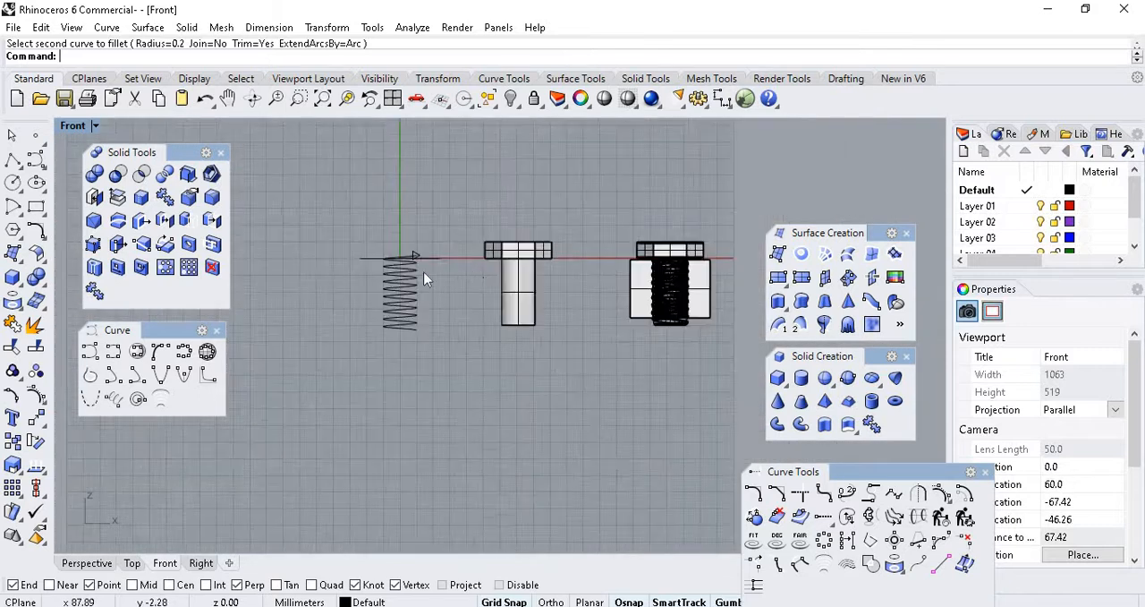
{"action": "scroll", "coordinate": [323, 197], "scroll_direction": "up", "scroll_amount": 6}
{"action": "scroll", "coordinate": [322, 202], "scroll_direction": "up", "scroll_amount": 8}
{"action": "scroll", "coordinate": [465, 305], "scroll_direction": "down", "scroll_amount": 1}
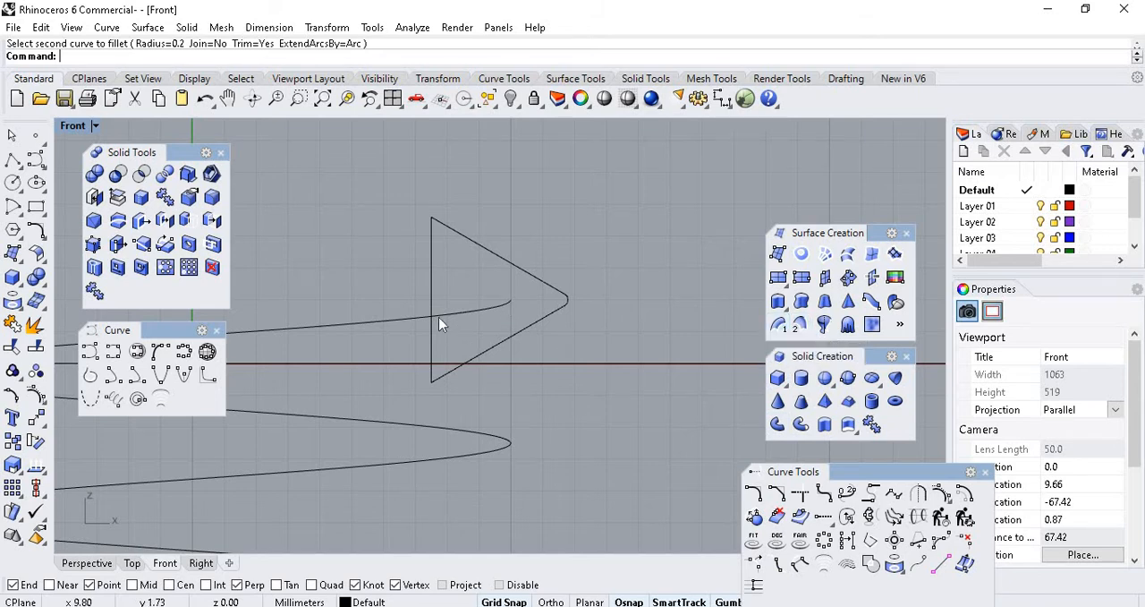
{"action": "scroll", "coordinate": [599, 285], "scroll_direction": "down", "scroll_amount": 6}
{"action": "scroll", "coordinate": [563, 291], "scroll_direction": "up", "scroll_amount": 8}
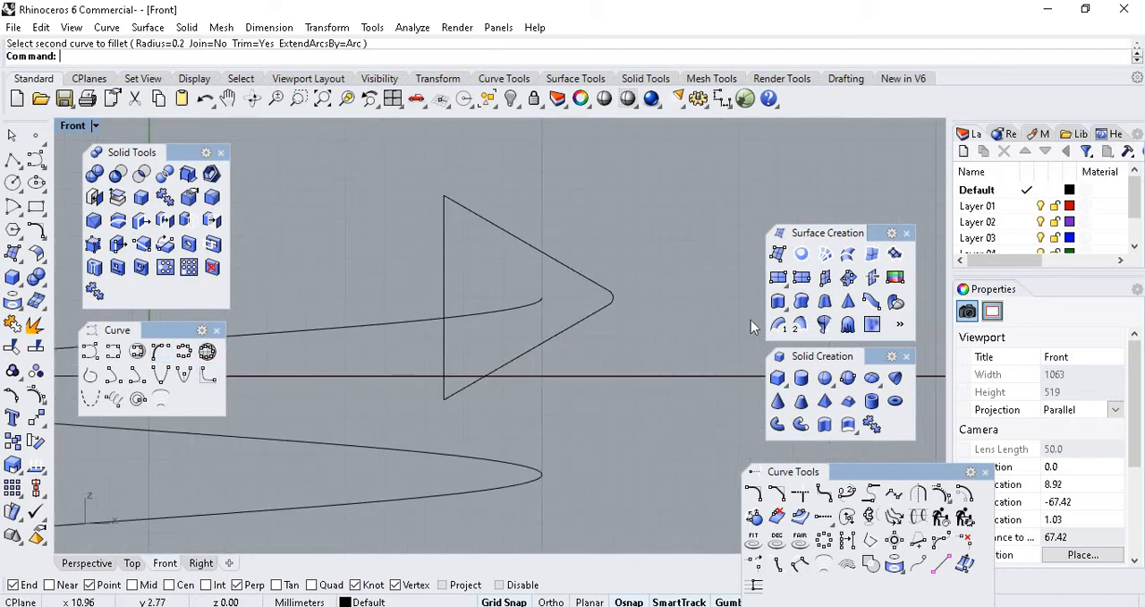
Start a one-rail sweep of the rounded triangular profile along the helix, keeping the default seam point.
{"action": "left_click", "coordinate": [778, 326]}
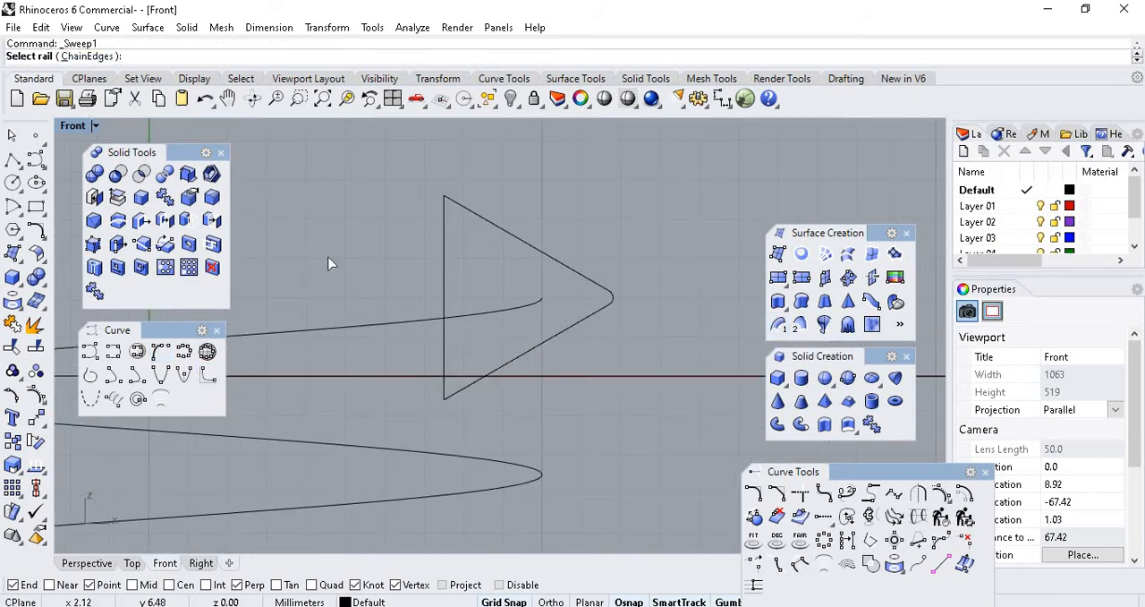
{"action": "scroll", "coordinate": [528, 289], "scroll_direction": "down", "scroll_amount": 4}
{"action": "scroll", "coordinate": [498, 285], "scroll_direction": "up", "scroll_amount": 4}
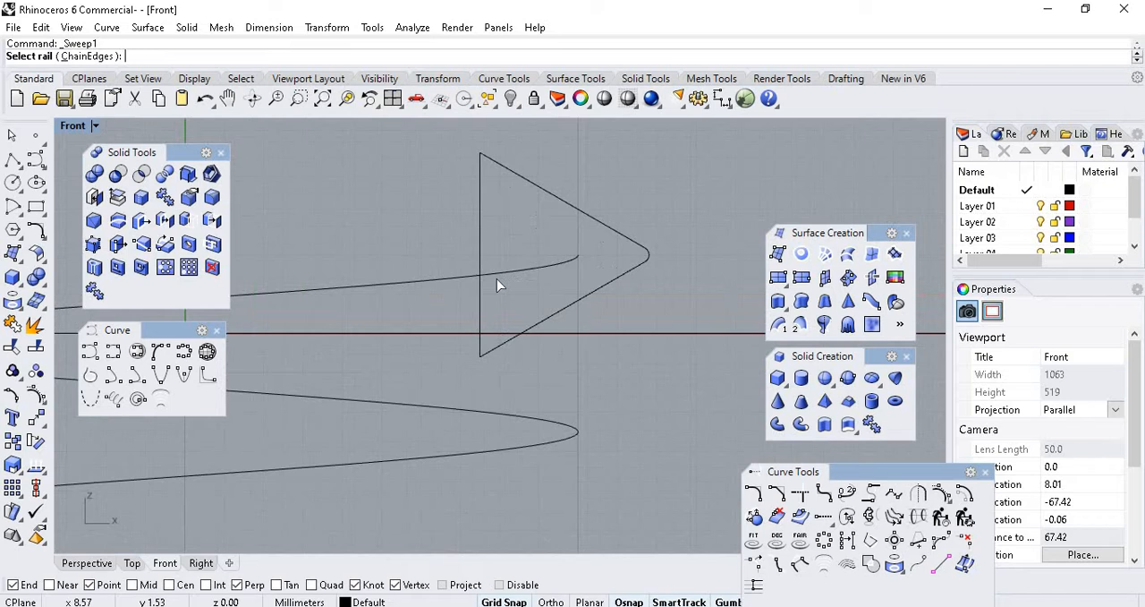
{"action": "left_click", "coordinate": [414, 287]}
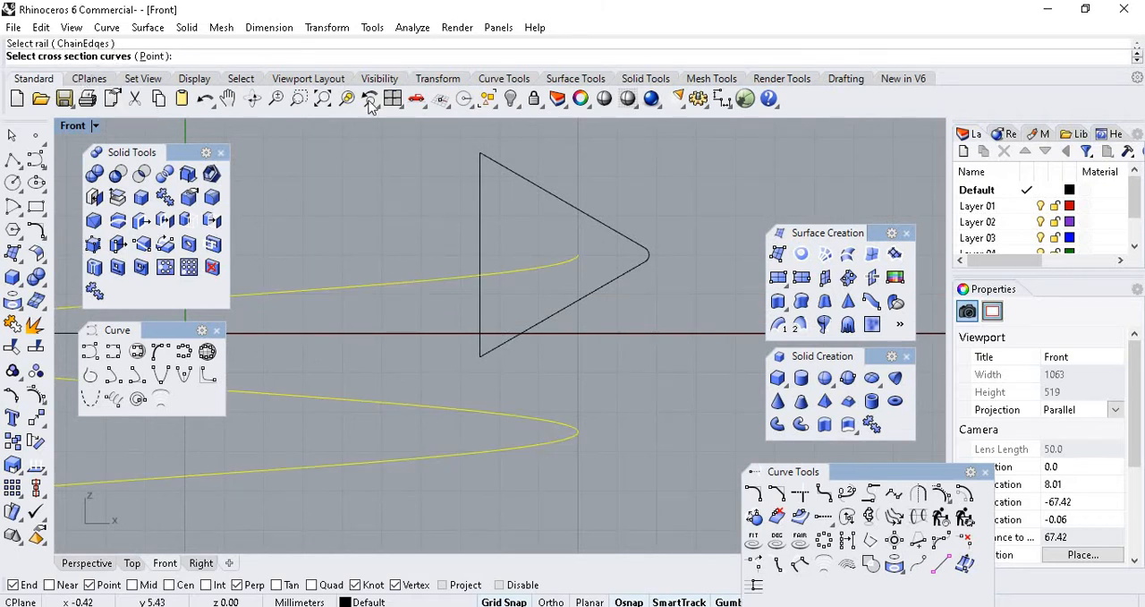
{"action": "left_click", "coordinate": [546, 195]}
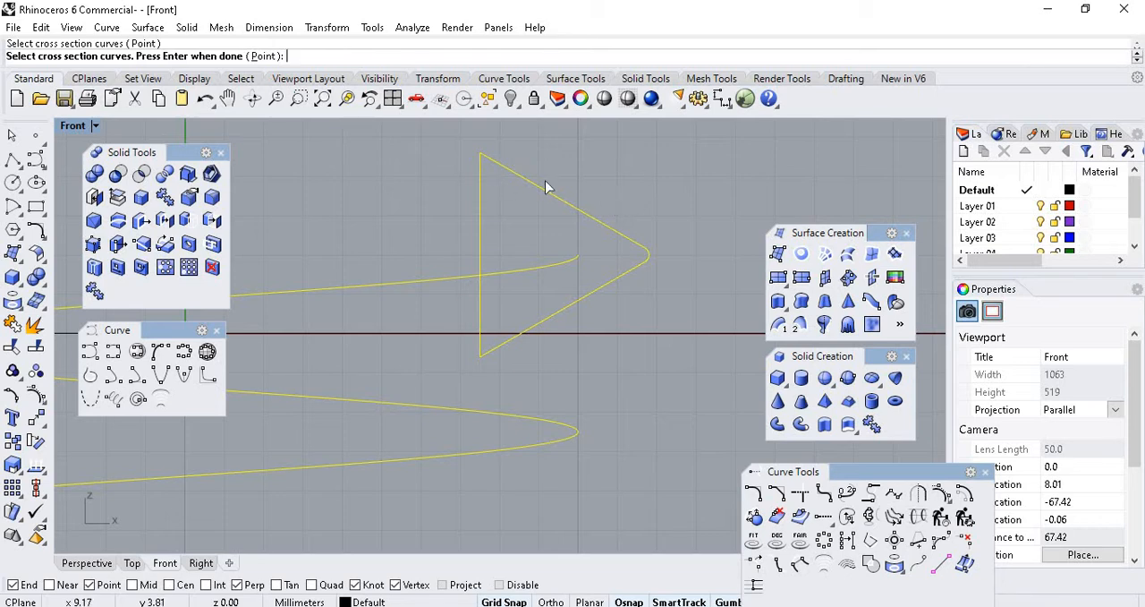
{"action": "key", "text": "Return"}
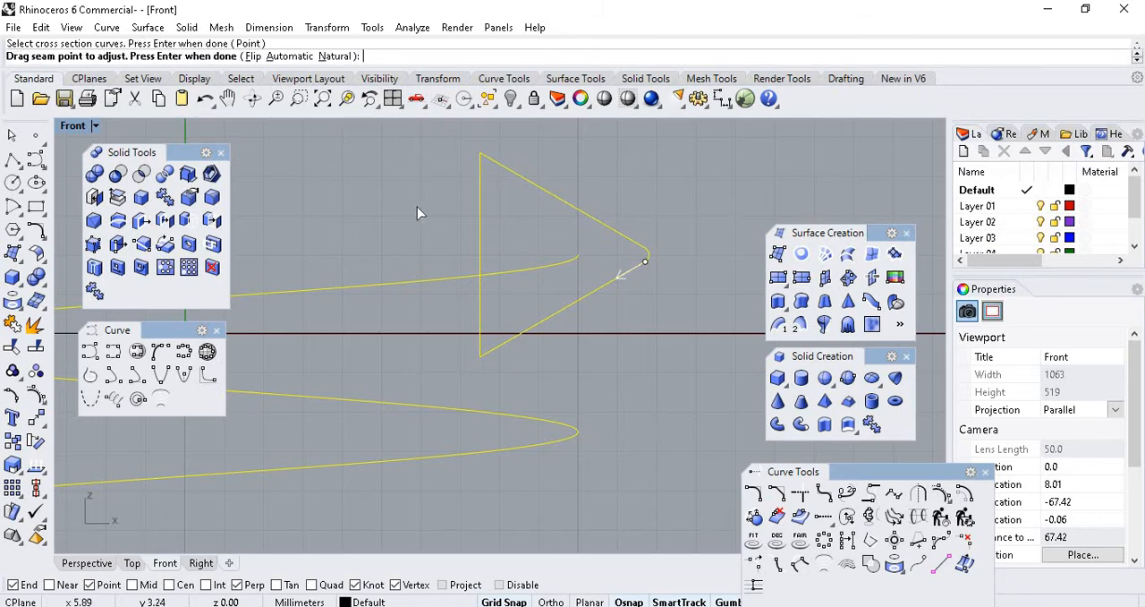
{"action": "key", "text": "Return"}
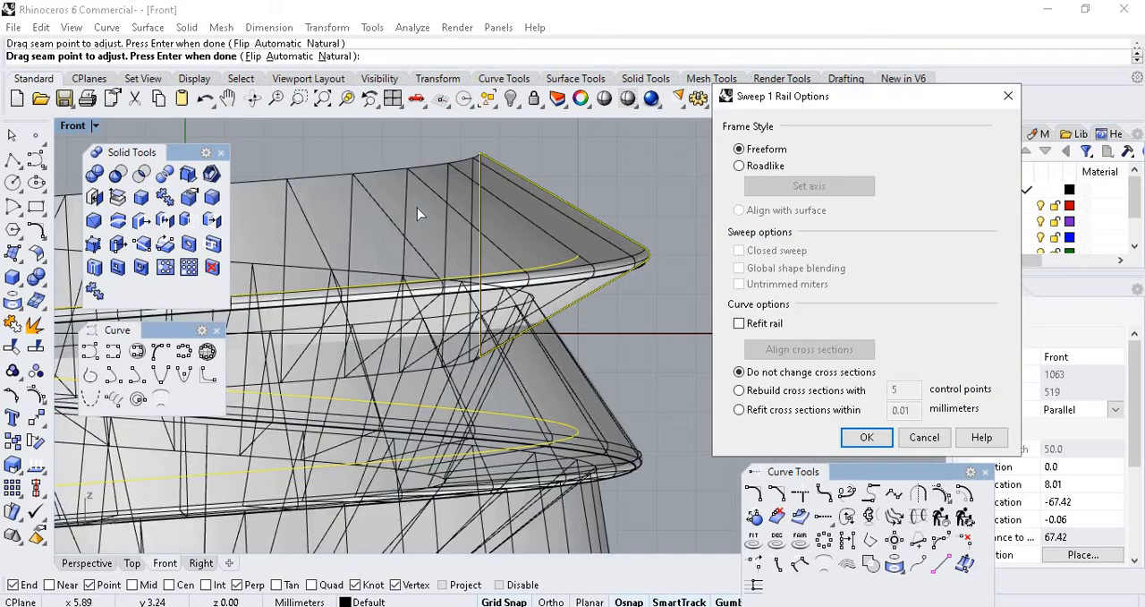
Examine the Freeform sweep preview along the full length of the helix for consistent profile orientation.
{"action": "scroll", "coordinate": [466, 269], "scroll_direction": "down", "scroll_amount": 5}
{"action": "scroll", "coordinate": [471, 302], "scroll_direction": "up", "scroll_amount": 8}
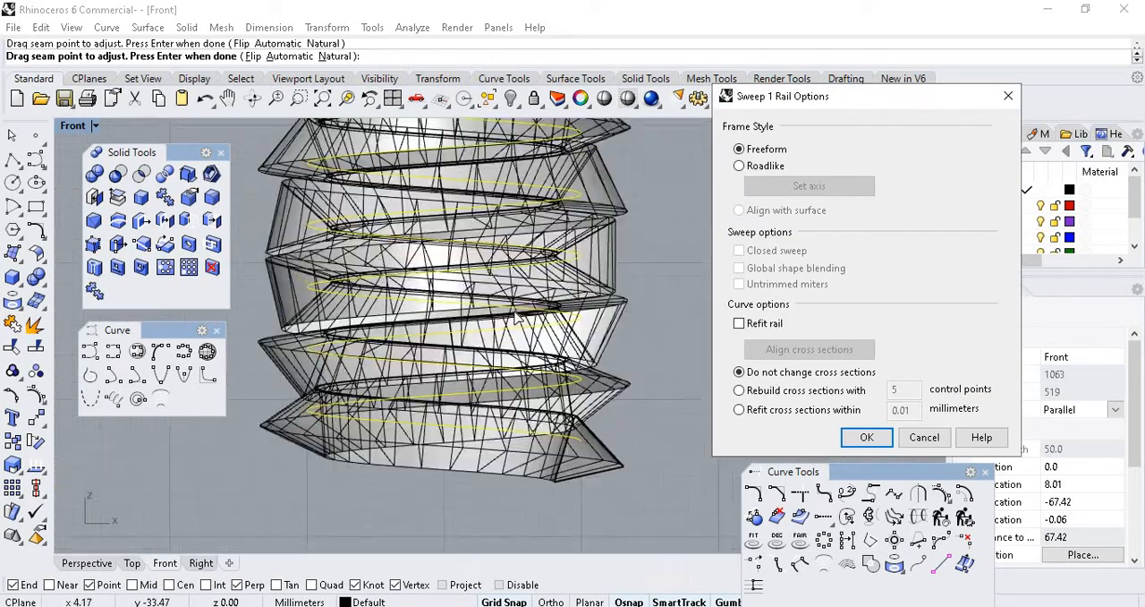
{"action": "scroll", "coordinate": [541, 430], "scroll_direction": "down", "scroll_amount": 5}
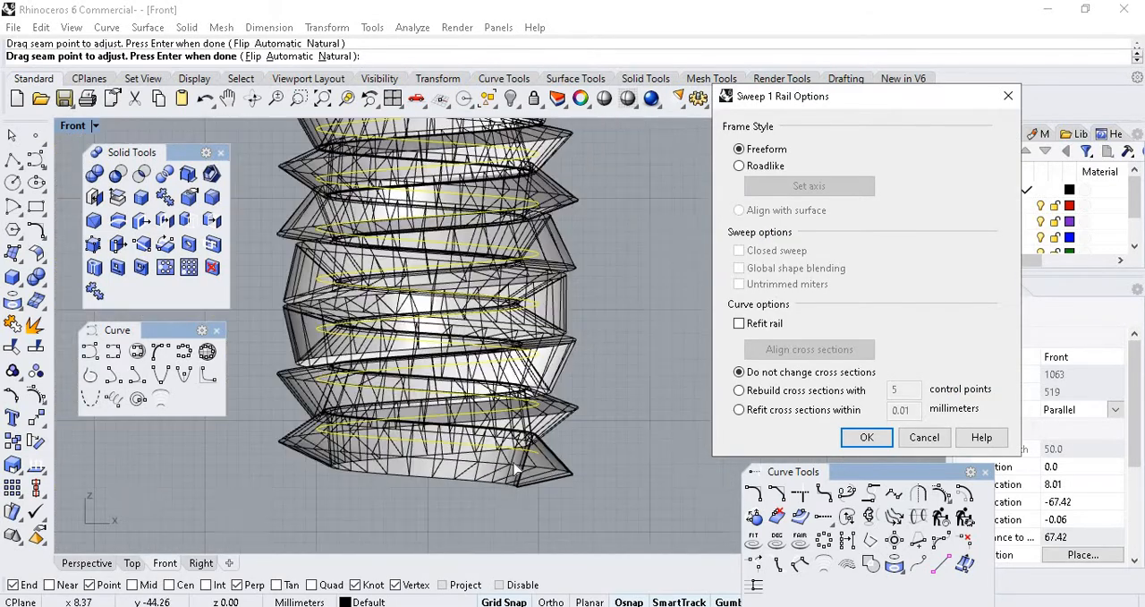
{"action": "scroll", "coordinate": [526, 296], "scroll_direction": "up", "scroll_amount": 3}
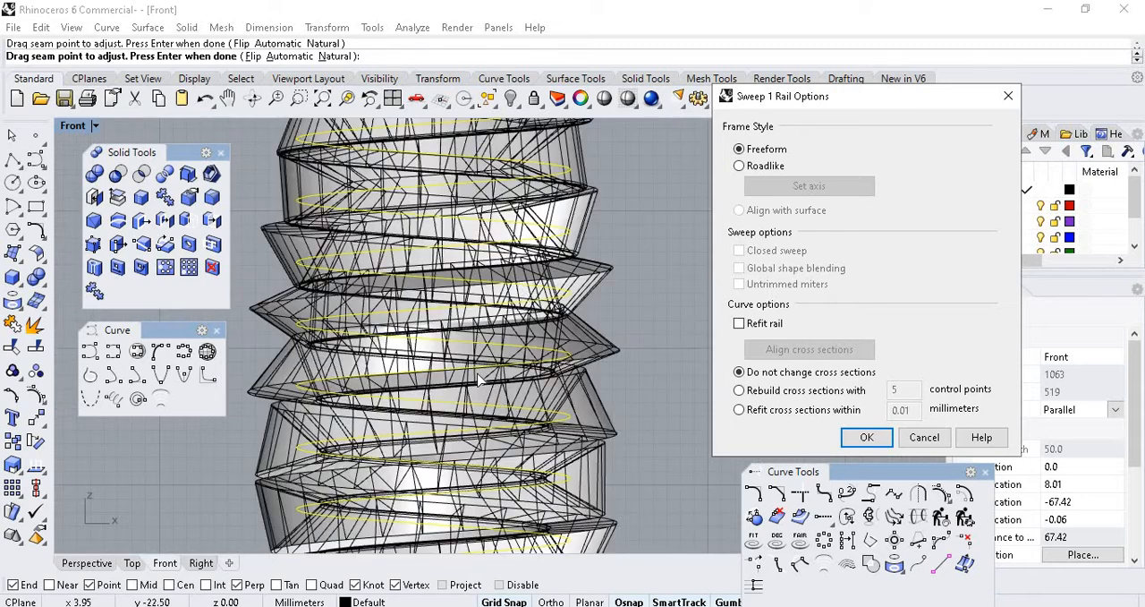
{"action": "scroll", "coordinate": [477, 379], "scroll_direction": "up", "scroll_amount": 1}
{"action": "scroll", "coordinate": [465, 402], "scroll_direction": "down", "scroll_amount": 5}
{"action": "scroll", "coordinate": [448, 442], "scroll_direction": "up", "scroll_amount": 1}
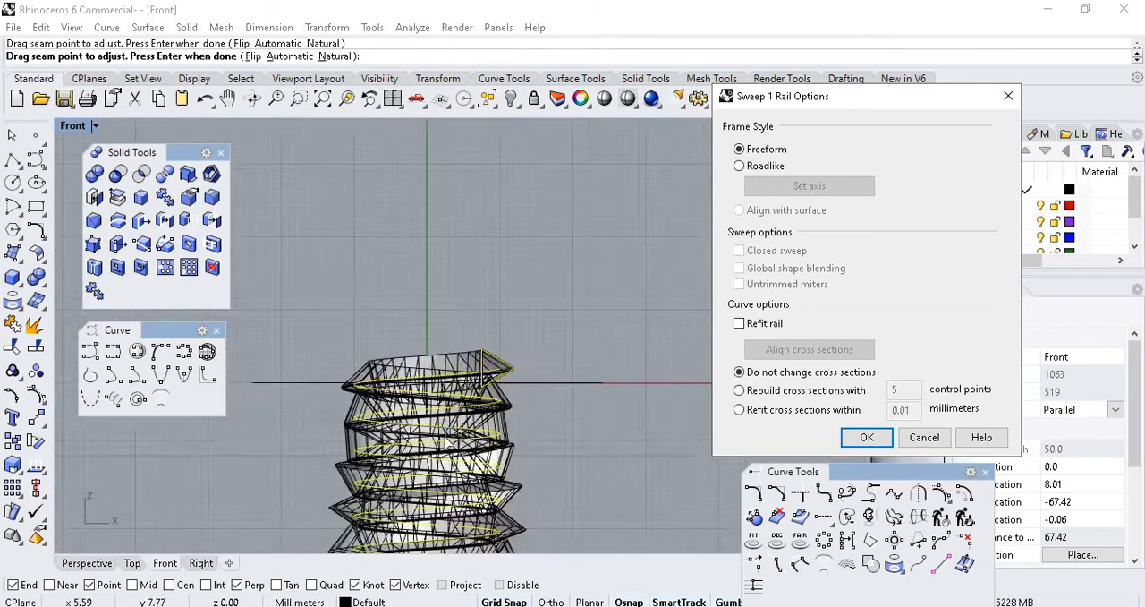
{"action": "scroll", "coordinate": [447, 442], "scroll_direction": "up", "scroll_amount": 4}
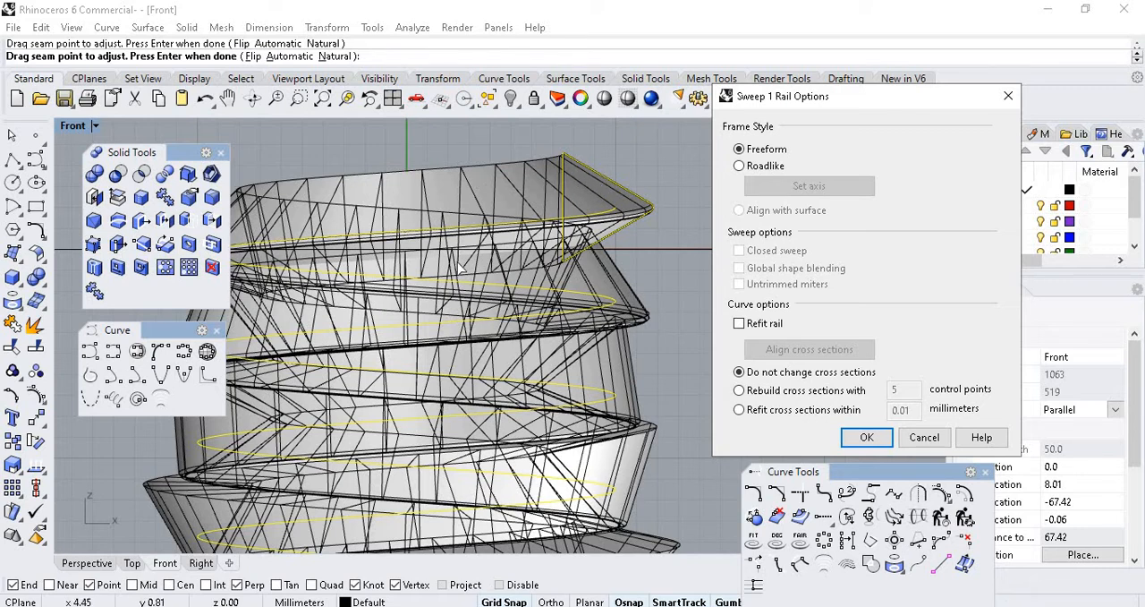
Set the sweep's frame style to Roadlike and check the preview along the coils.
{"action": "left_click", "coordinate": [740, 166]}
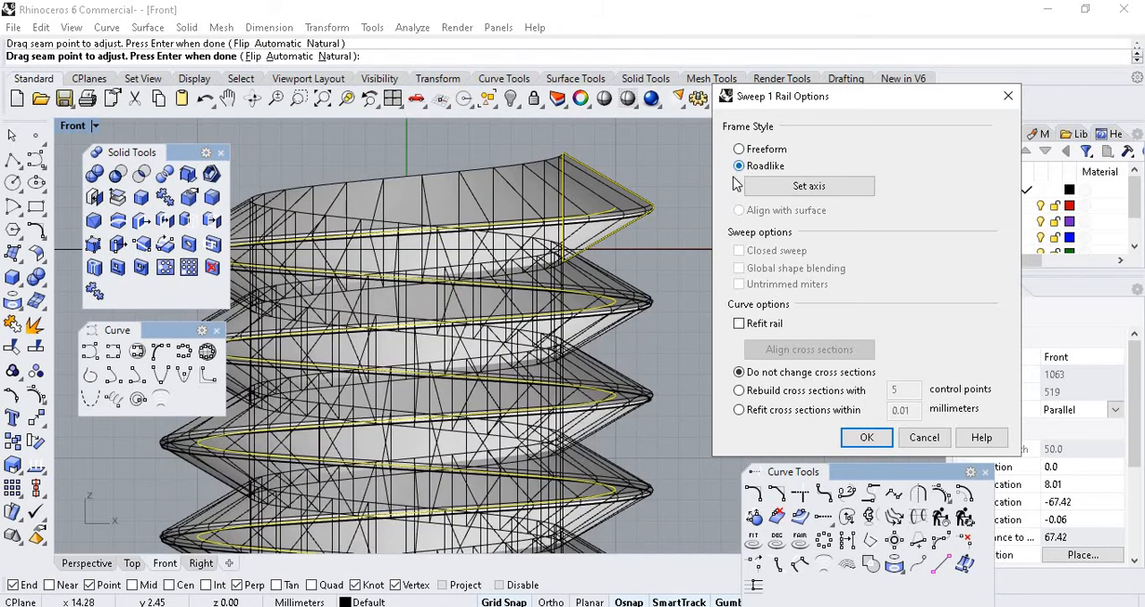
{"action": "scroll", "coordinate": [566, 206], "scroll_direction": "down", "scroll_amount": 3}
{"action": "scroll", "coordinate": [504, 215], "scroll_direction": "up", "scroll_amount": 5}
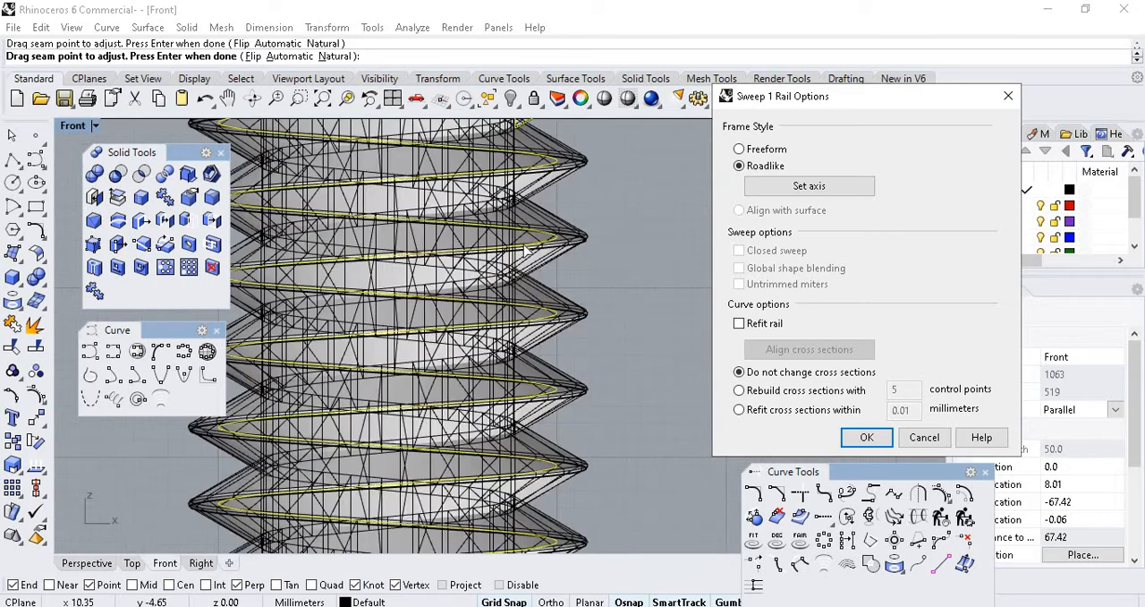
{"action": "scroll", "coordinate": [459, 349], "scroll_direction": "down", "scroll_amount": 4}
{"action": "scroll", "coordinate": [609, 362], "scroll_direction": "up", "scroll_amount": 6}
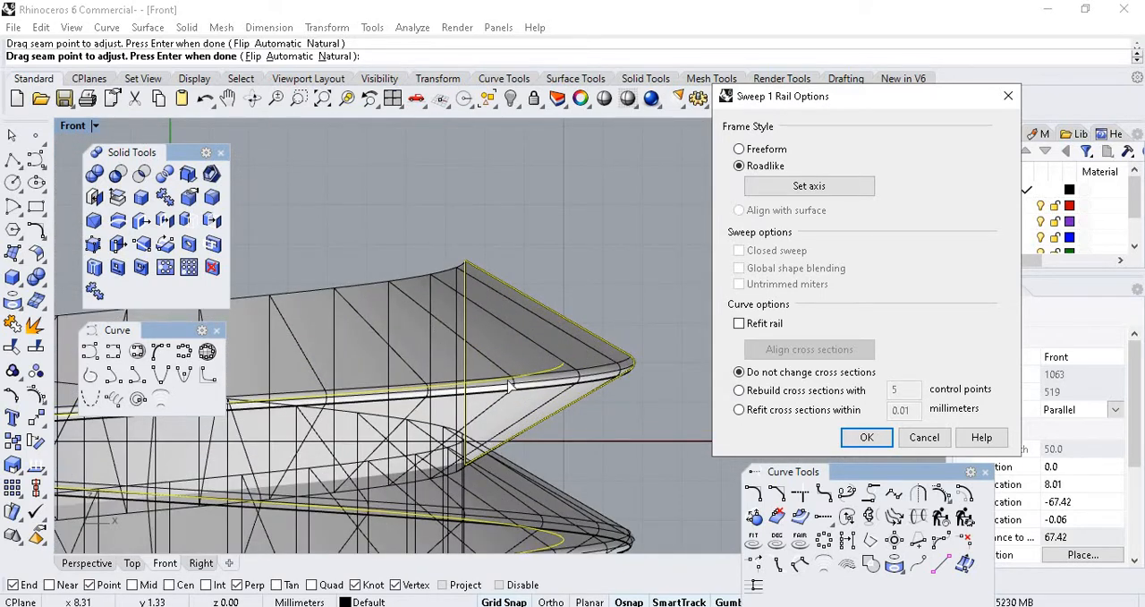
{"action": "scroll", "coordinate": [577, 213], "scroll_direction": "down", "scroll_amount": 4}
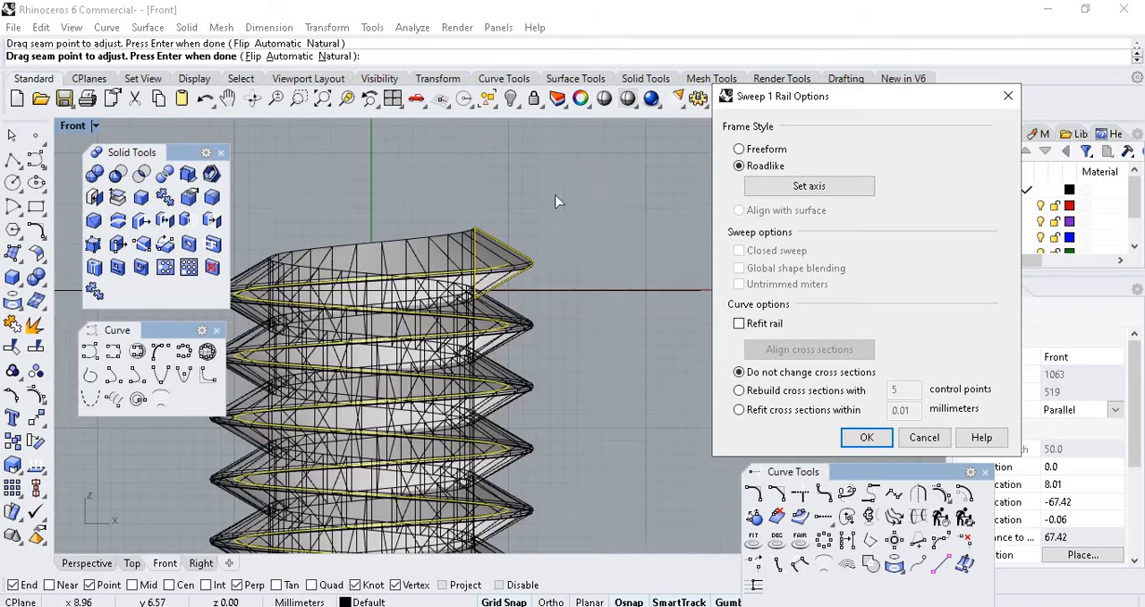
Preview Freeform framing and cross sections rebuilt with 5 control points, and finish the sweep as Roadlike with unchanged cross sections.
{"action": "left_click", "coordinate": [739, 150]}
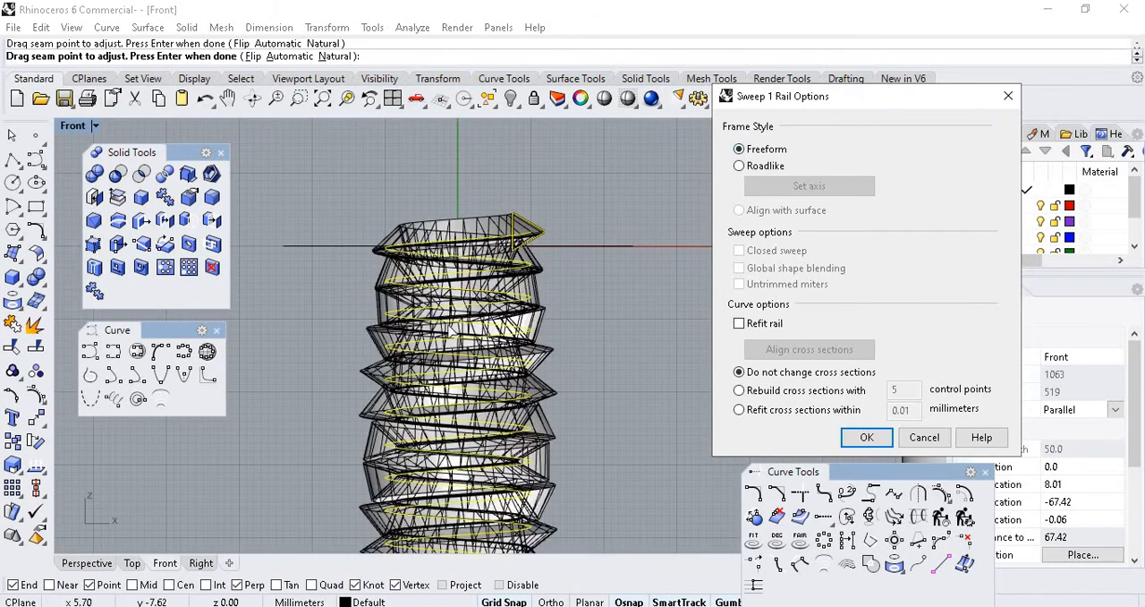
{"action": "left_click", "coordinate": [739, 166]}
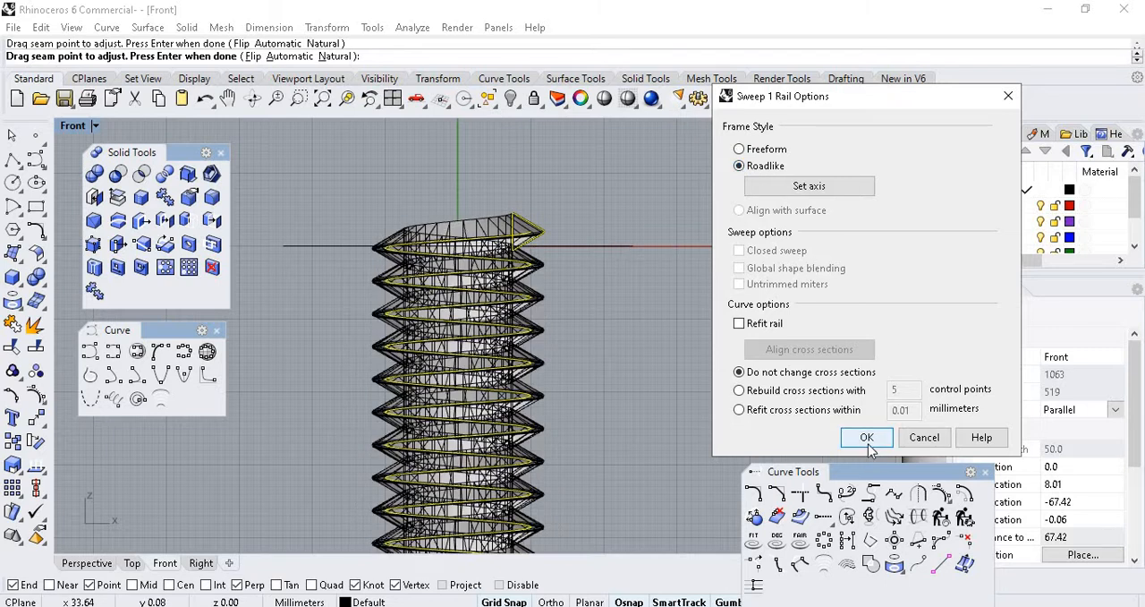
{"action": "scroll", "coordinate": [566, 291], "scroll_direction": "up", "scroll_amount": 5}
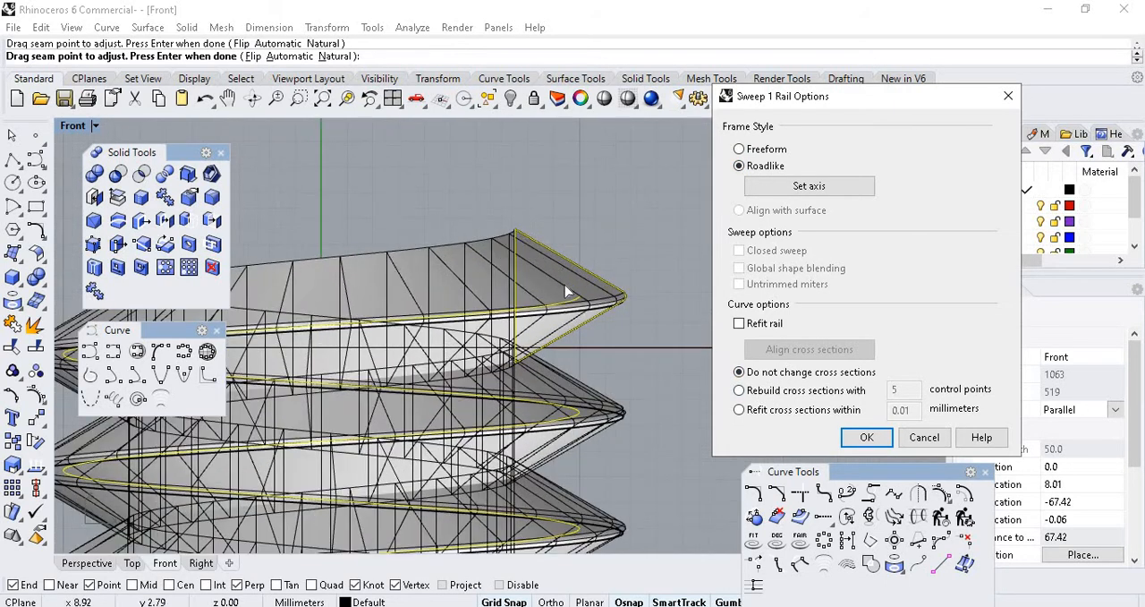
{"action": "left_click", "coordinate": [739, 391]}
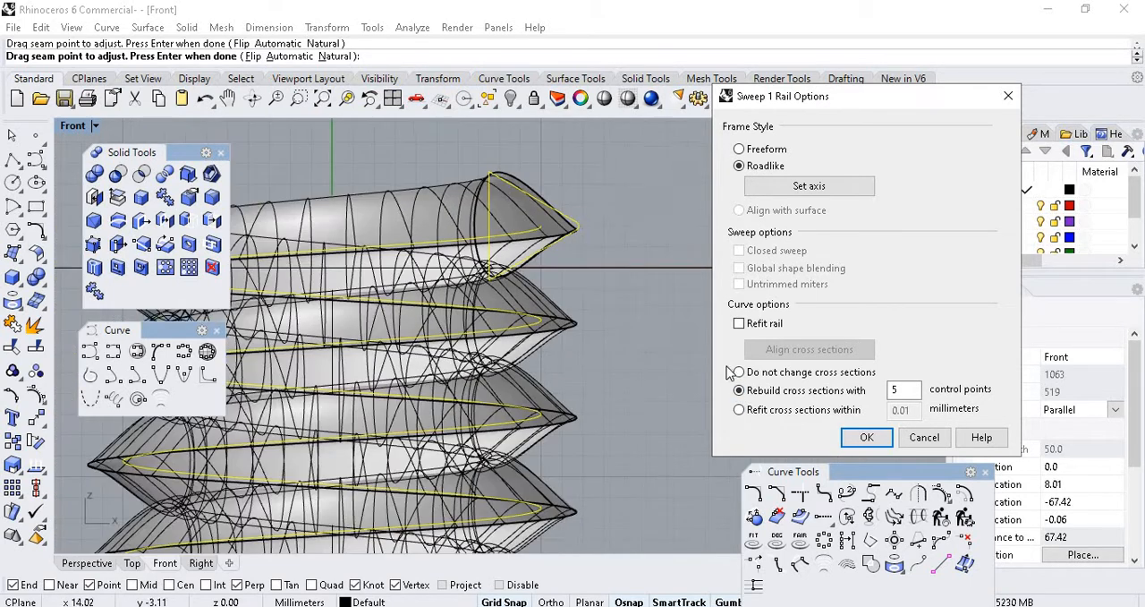
{"action": "left_click", "coordinate": [739, 371]}
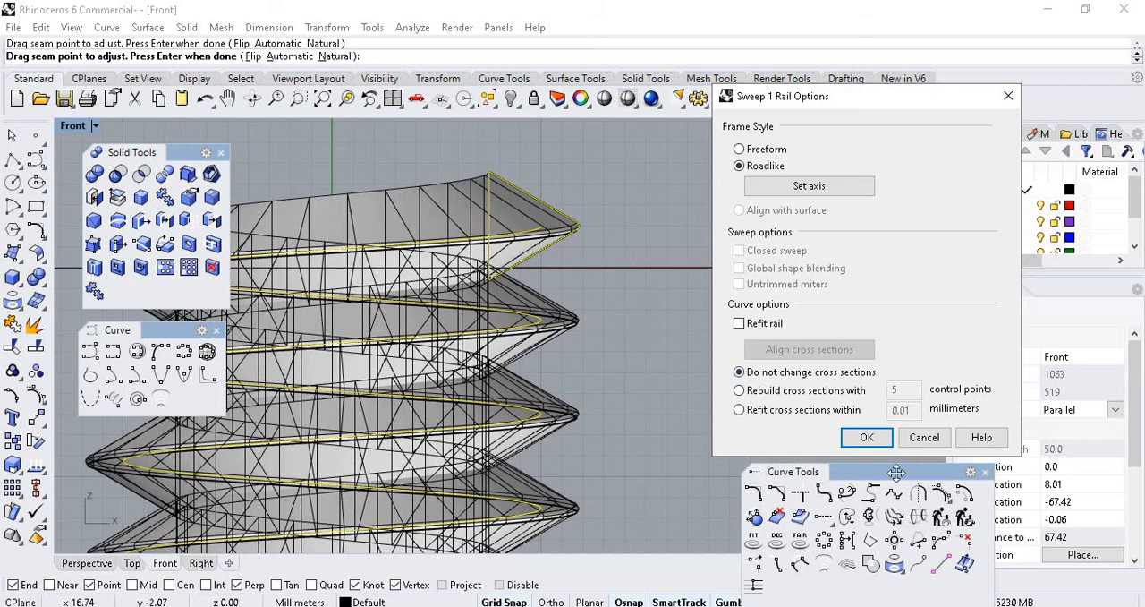
{"action": "left_click", "coordinate": [865, 436]}
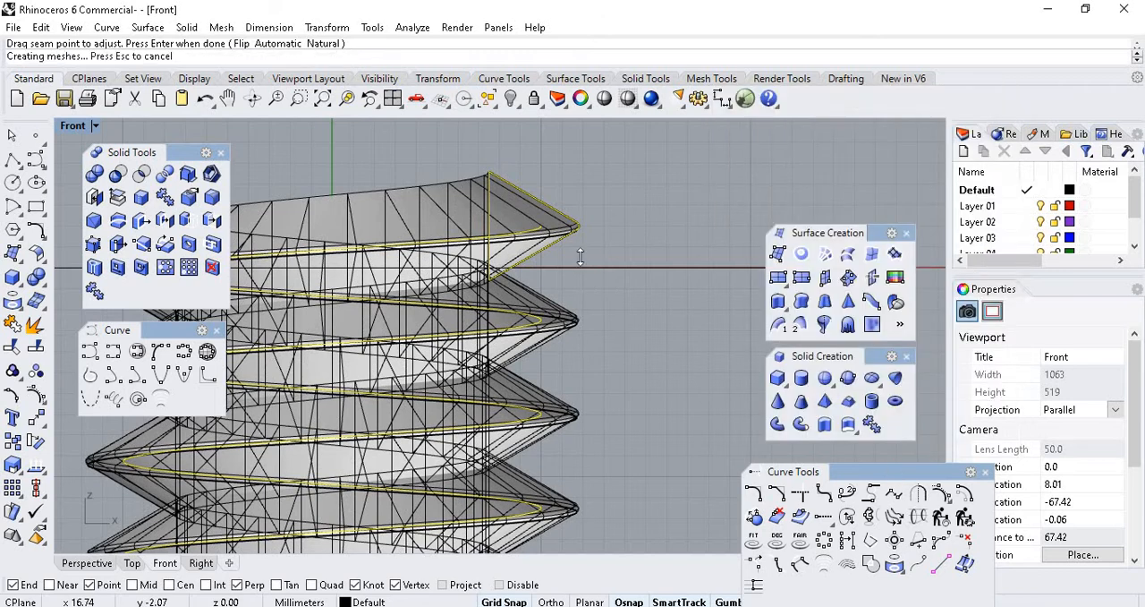
Inspect the swept thread from several angles in the Perspective view, alongside the plain hexagonal bolt.
{"action": "left_click", "coordinate": [102, 565]}
{"action": "scroll", "coordinate": [434, 272], "scroll_direction": "down", "scroll_amount": 5}
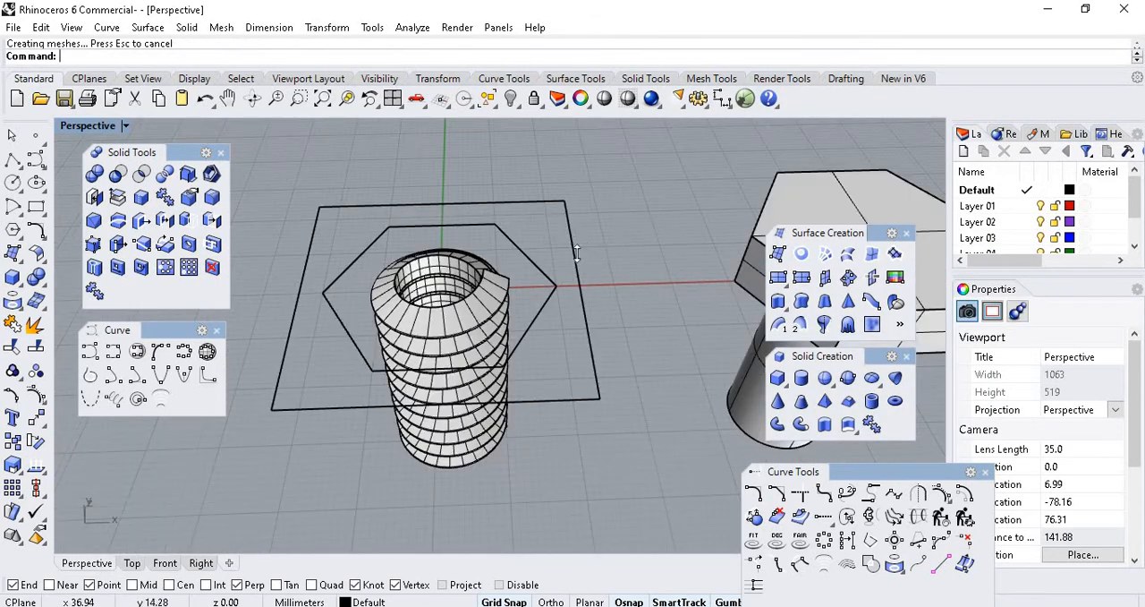
{"action": "left_click", "coordinate": [11, 134]}
{"action": "scroll", "coordinate": [362, 326], "scroll_direction": "up", "scroll_amount": 5}
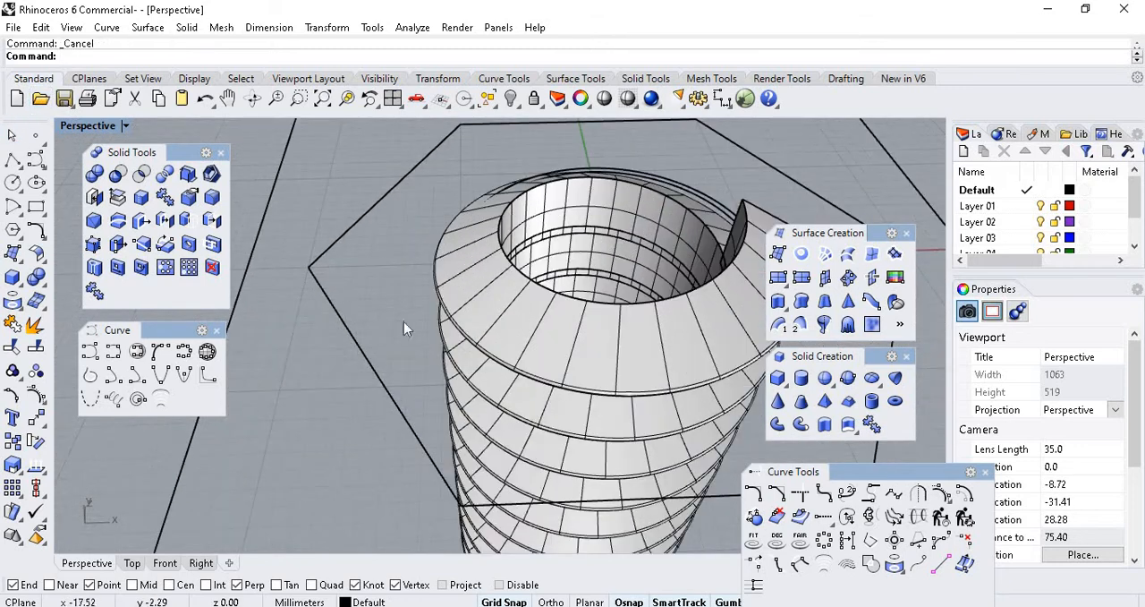
{"action": "scroll", "coordinate": [404, 321], "scroll_direction": "down", "scroll_amount": 5}
{"action": "right_click_drag", "start_coordinate": [403, 321], "coordinate": [439, 226]}
{"action": "scroll", "coordinate": [439, 224], "scroll_direction": "up", "scroll_amount": 8}
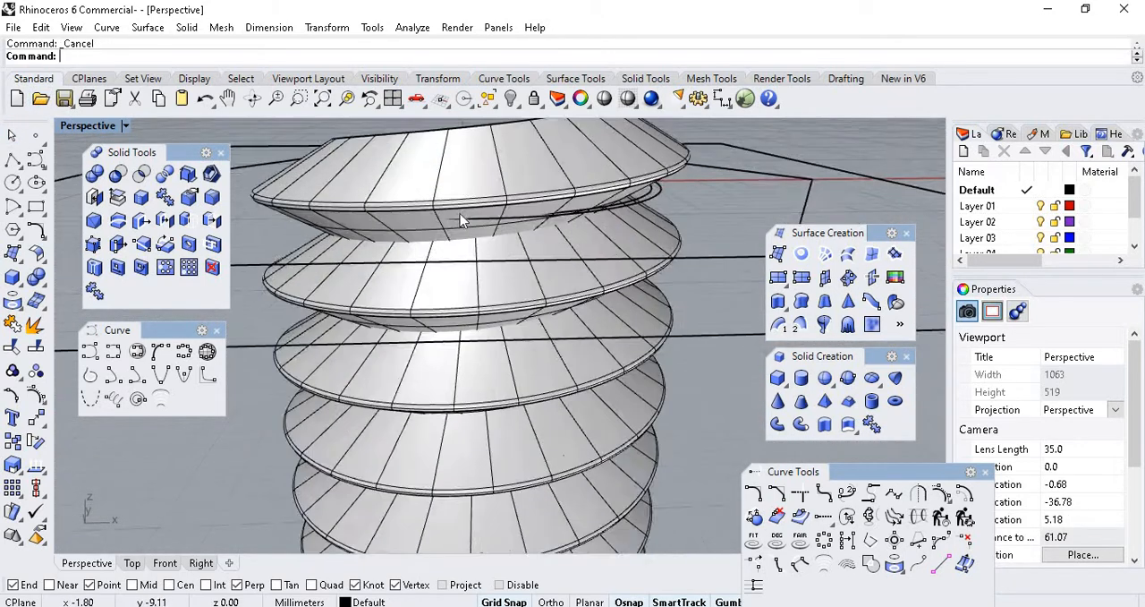
{"action": "scroll", "coordinate": [461, 220], "scroll_direction": "down", "scroll_amount": 4}
{"action": "right_click_drag", "start_coordinate": [647, 317], "coordinate": [680, 284]}
{"action": "right_click_drag", "start_coordinate": [627, 220], "coordinate": [614, 283]}
{"action": "scroll", "coordinate": [429, 328], "scroll_direction": "down", "scroll_amount": 8}
{"action": "left_click", "coordinate": [652, 331]}
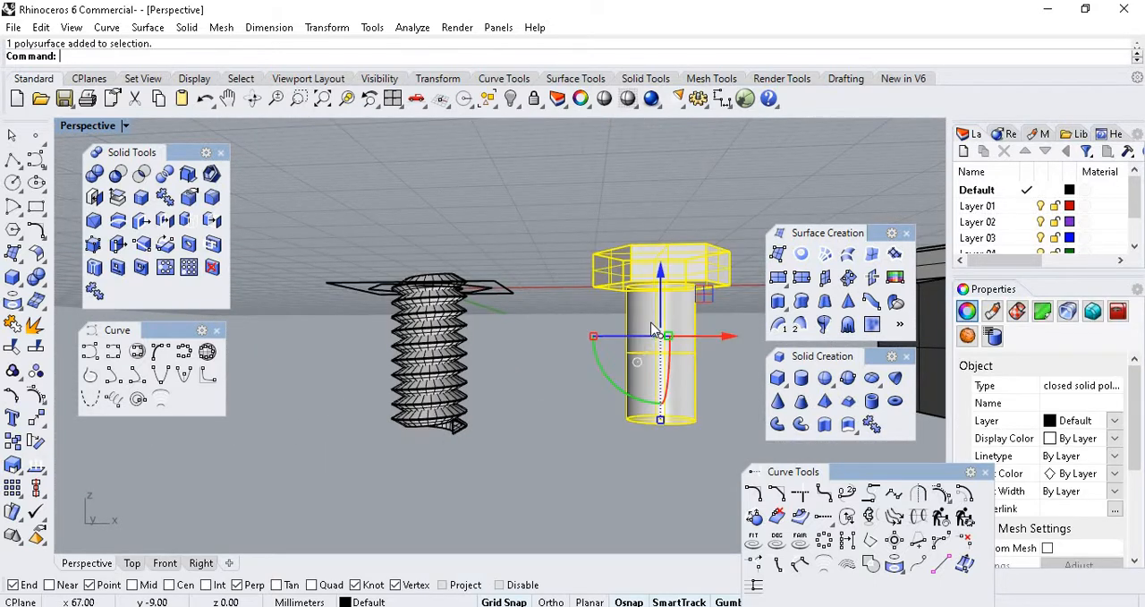
{"action": "left_click", "coordinate": [454, 188]}
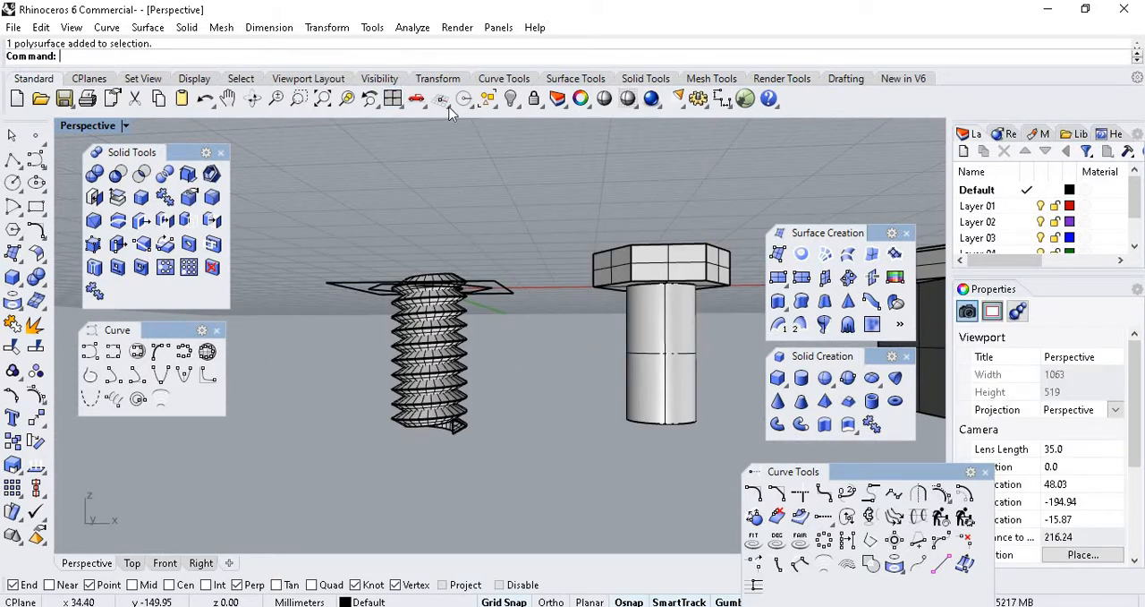
Show all hidden objects and hide the rectangular block around the bolt.
{"action": "left_click", "coordinate": [519, 107]}
{"action": "left_click", "coordinate": [536, 127]}
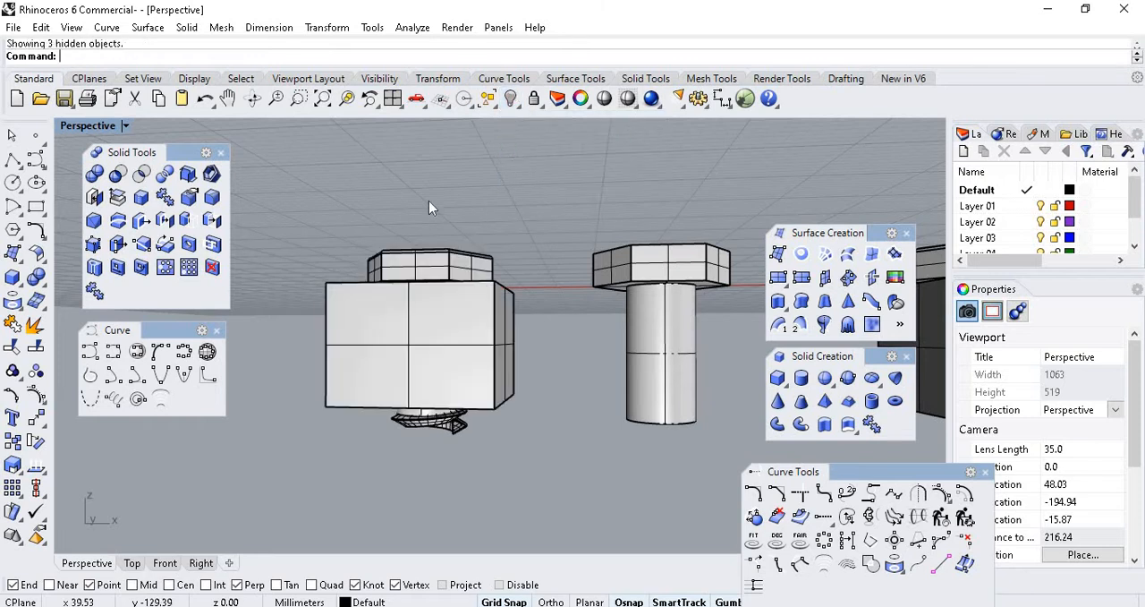
{"action": "left_click", "coordinate": [463, 327]}
{"action": "left_click", "coordinate": [510, 100]}
{"action": "scroll", "coordinate": [407, 309], "scroll_direction": "up", "scroll_amount": 5}
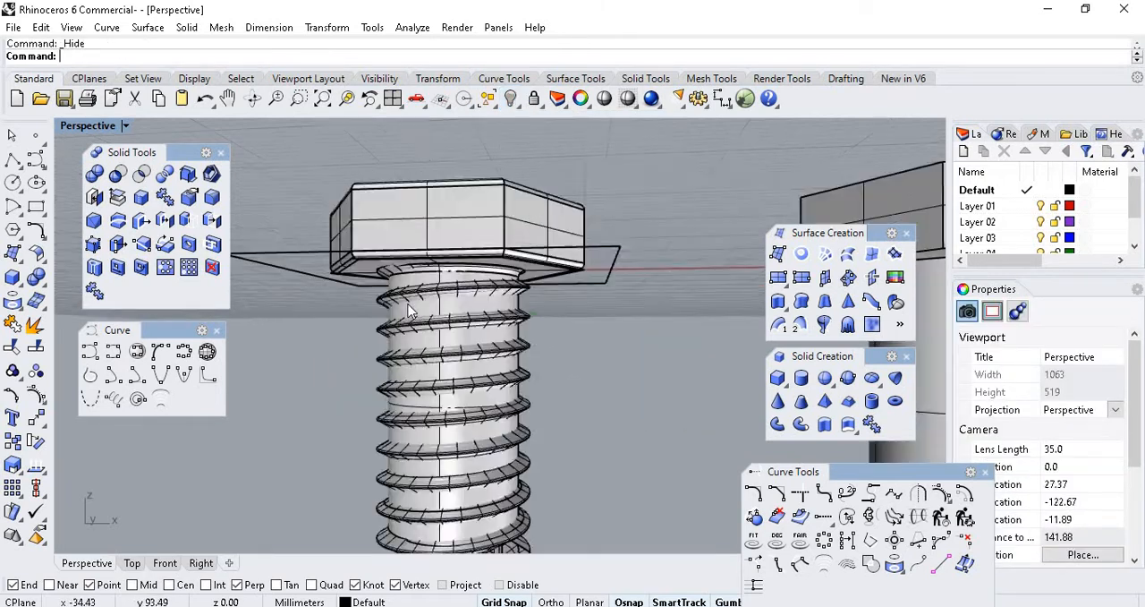
Select the filleted bolt together with its swept thread and place a duplicate of both beside them along negative X.
{"action": "scroll", "coordinate": [407, 308], "scroll_direction": "up", "scroll_amount": 4}
{"action": "scroll", "coordinate": [473, 292], "scroll_direction": "down", "scroll_amount": 3}
{"action": "left_click", "coordinate": [490, 343]}
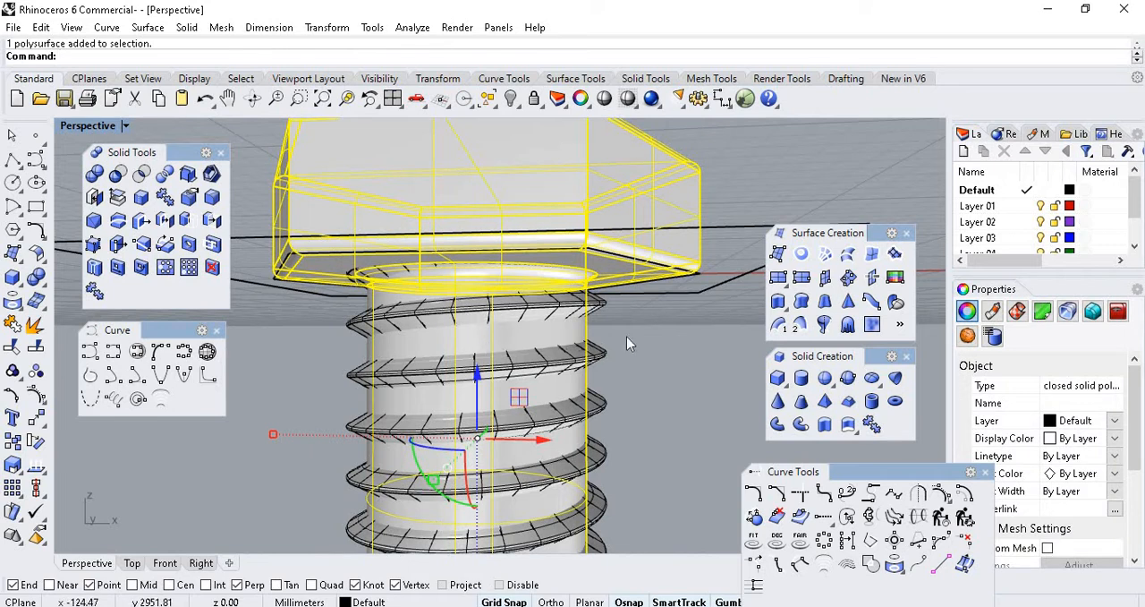
{"action": "scroll", "coordinate": [535, 296], "scroll_direction": "down", "scroll_amount": 3}
{"action": "scroll", "coordinate": [466, 326], "scroll_direction": "up", "scroll_amount": 5}
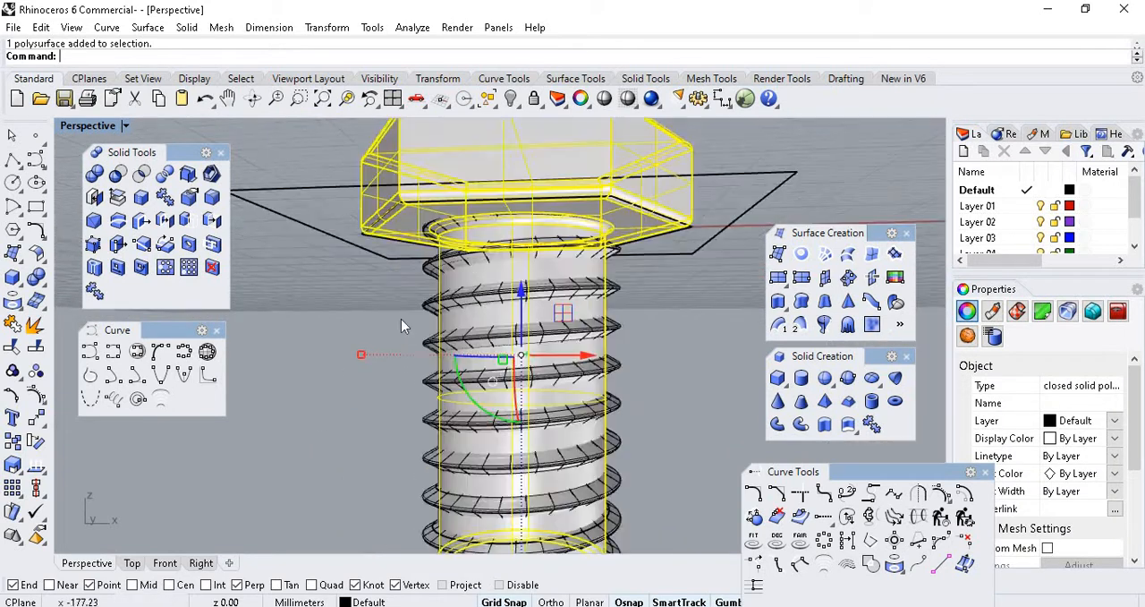
{"action": "left_click", "coordinate": [417, 304], "text": "shift"}
{"action": "scroll", "coordinate": [626, 416], "scroll_direction": "down", "scroll_amount": 3}
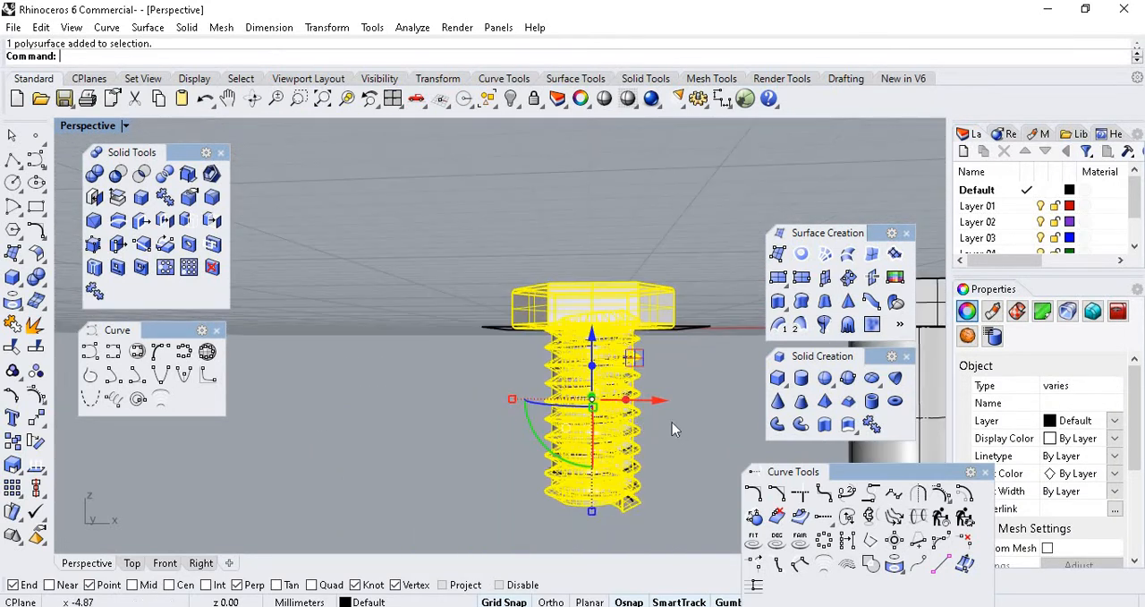
{"action": "key", "text": "alt"}
{"action": "left_click_drag", "start_coordinate": [658, 404], "coordinate": [393, 401]}
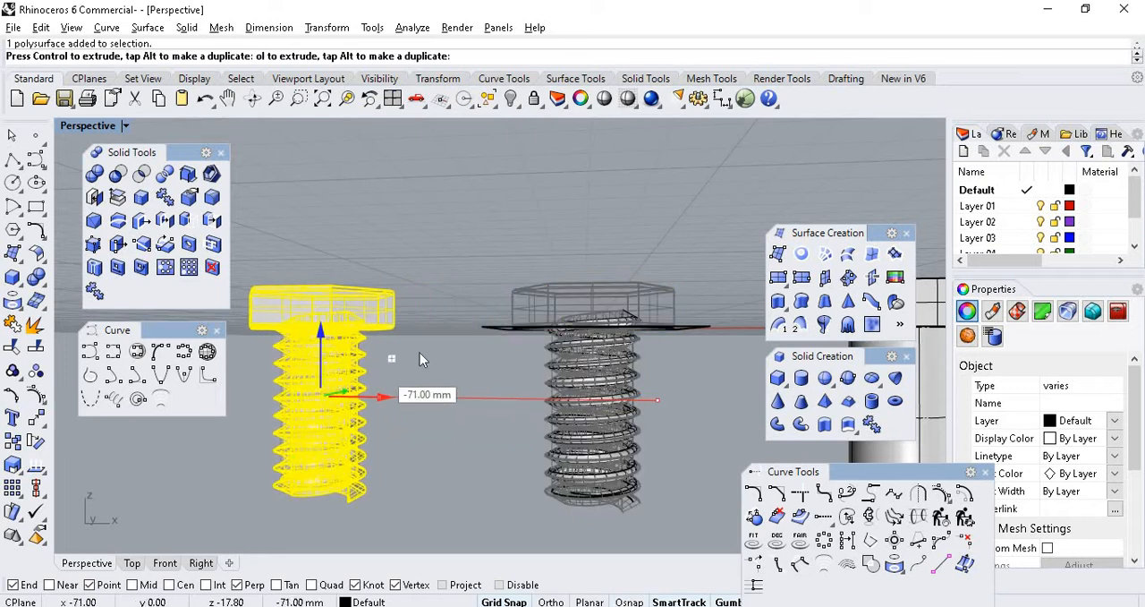
Boolean union the duplicated filleted bolt with its swept thread.
{"action": "left_click", "coordinate": [560, 231]}
{"action": "scroll", "coordinate": [337, 376], "scroll_direction": "up", "scroll_amount": 4}
{"action": "scroll", "coordinate": [645, 265], "scroll_direction": "down", "scroll_amount": 3}
{"action": "scroll", "coordinate": [551, 235], "scroll_direction": "up", "scroll_amount": 3}
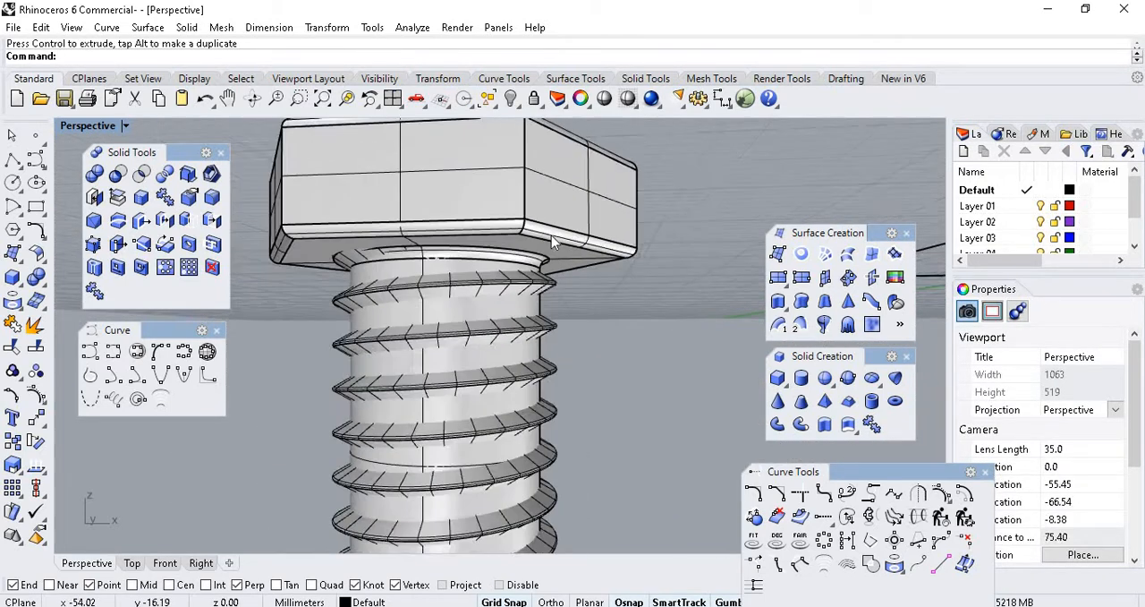
{"action": "scroll", "coordinate": [488, 273], "scroll_direction": "down", "scroll_amount": 1}
{"action": "left_click", "coordinate": [486, 274]}
{"action": "left_click", "coordinate": [396, 301], "text": "shift"}
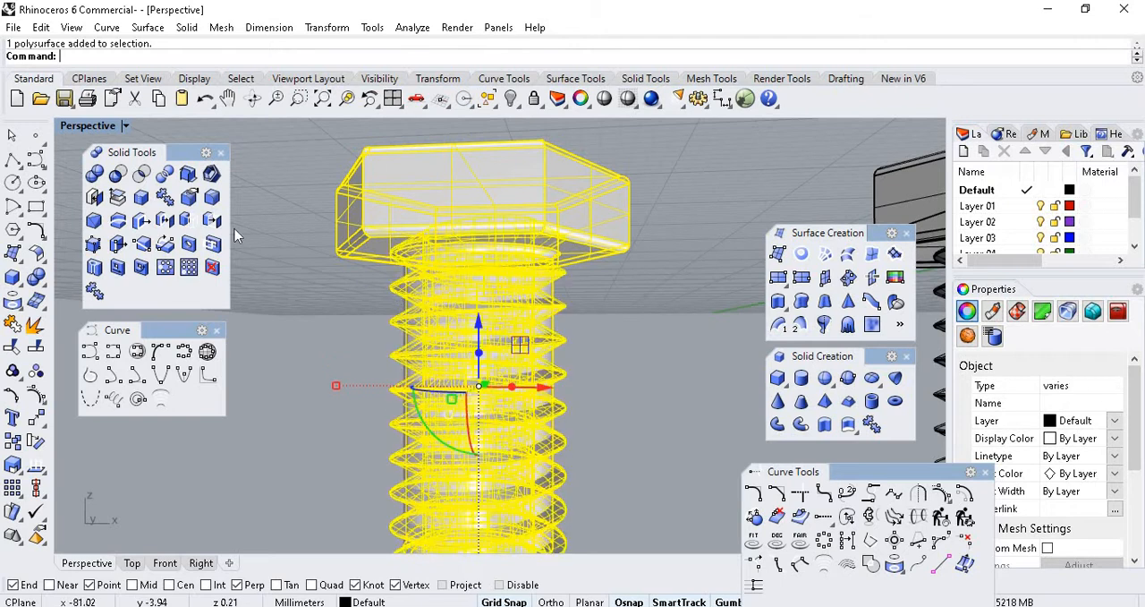
{"action": "left_click", "coordinate": [94, 172]}
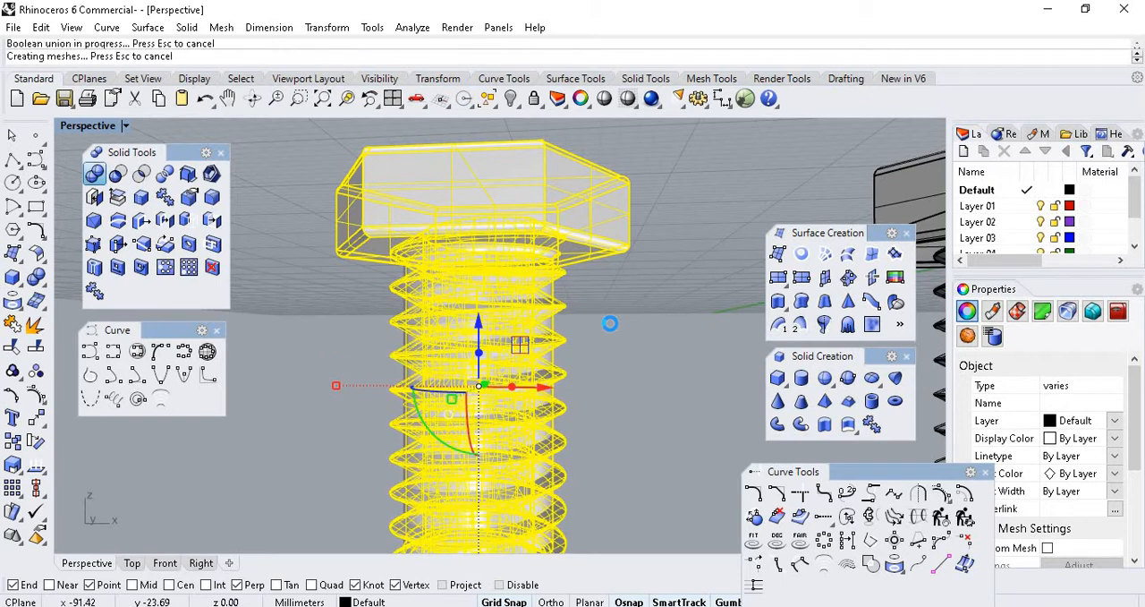
Inspect the united bolt from the underside of its head down to the open lower end of its thread.
{"action": "left_click", "coordinate": [607, 323]}
{"action": "scroll", "coordinate": [495, 238], "scroll_direction": "up", "scroll_amount": 4}
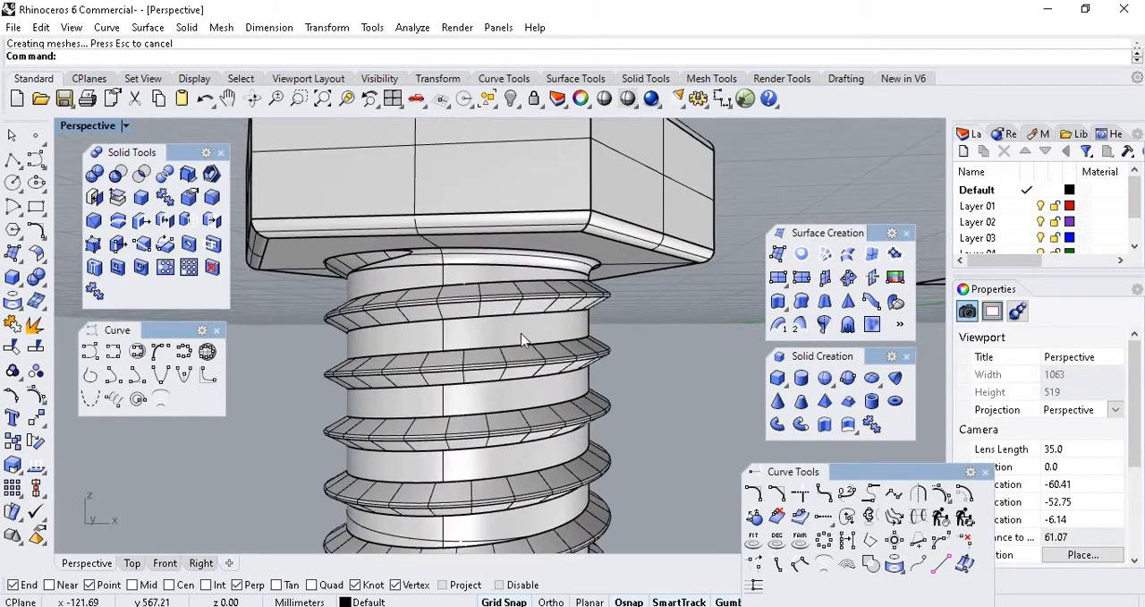
{"action": "left_click", "coordinate": [519, 330]}
{"action": "left_click", "coordinate": [723, 439]}
{"action": "right_click_drag", "start_coordinate": [557, 204], "coordinate": [374, 360]}
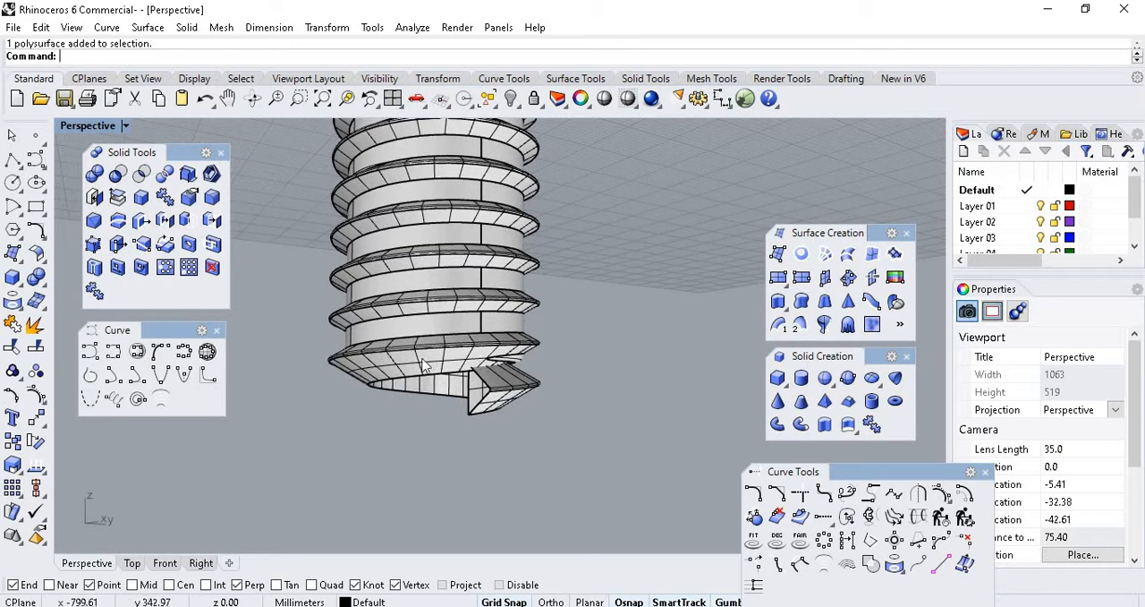
{"action": "scroll", "coordinate": [438, 329], "scroll_direction": "down", "scroll_amount": 8}
{"action": "right_click_drag", "start_coordinate": [474, 326], "coordinate": [508, 320]}
{"action": "scroll", "coordinate": [471, 364], "scroll_direction": "up", "scroll_amount": 12}
{"action": "scroll", "coordinate": [530, 329], "scroll_direction": "up", "scroll_amount": 4}
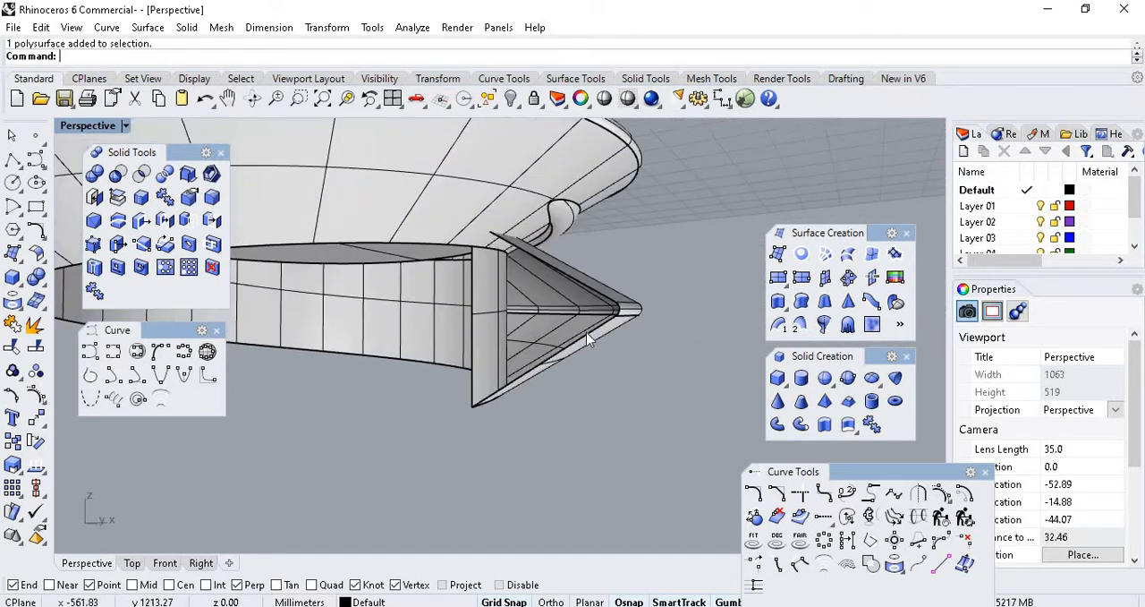
{"action": "right_click_drag", "start_coordinate": [587, 338], "coordinate": [544, 329]}
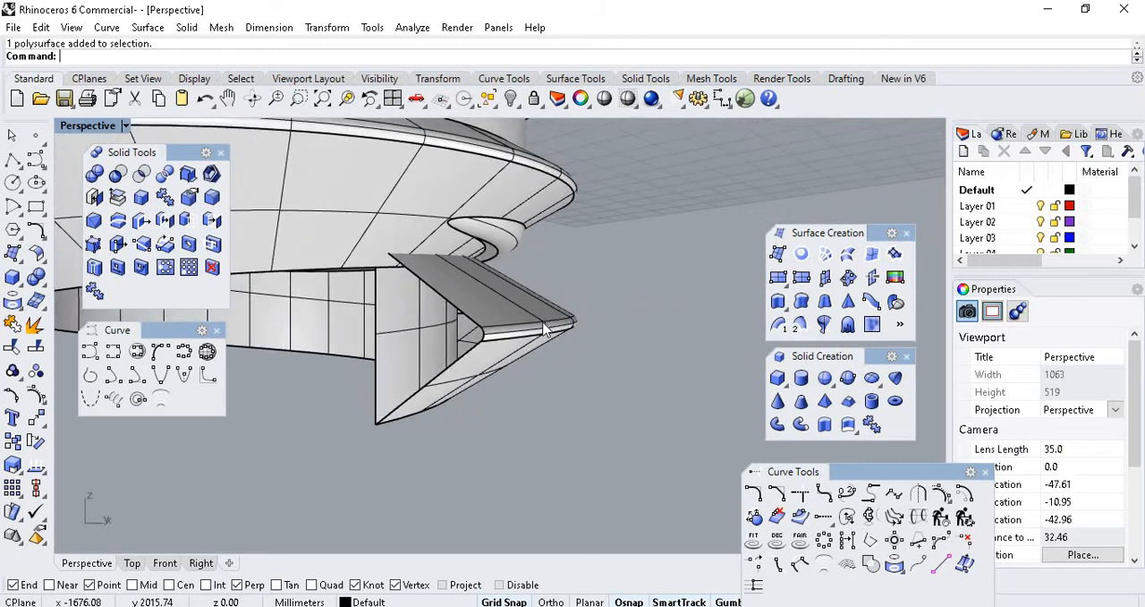
Undo the last cap, select the united threaded bolt and cap its planar holes again.
{"action": "key", "text": "ctrl+z"}
{"action": "left_click", "coordinate": [541, 412]}
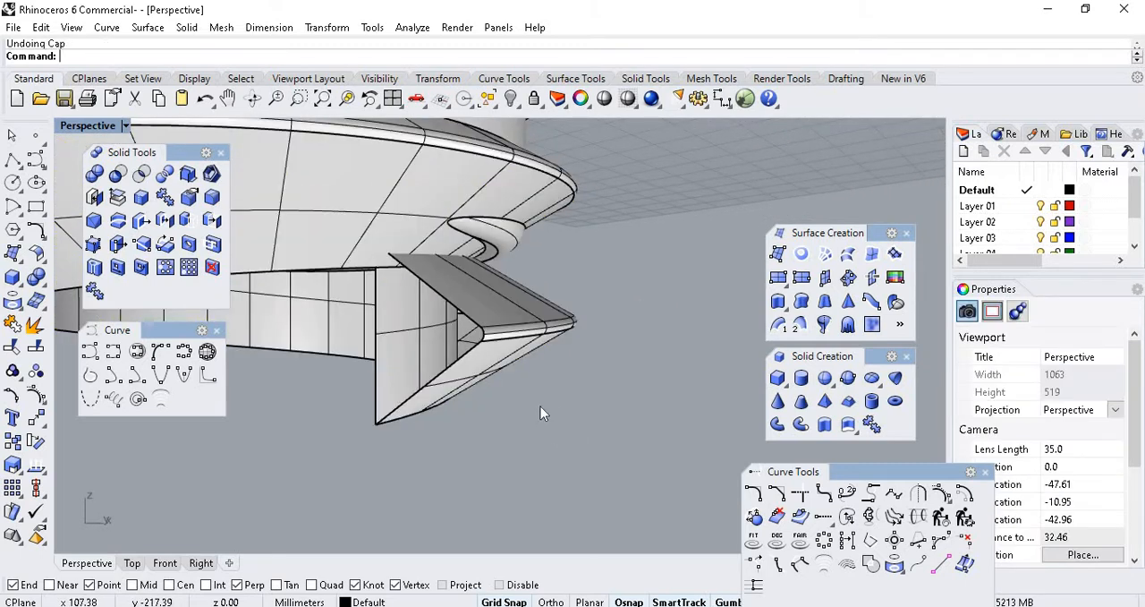
{"action": "scroll", "coordinate": [494, 339], "scroll_direction": "down", "scroll_amount": 2}
{"action": "left_click", "coordinate": [506, 336]}
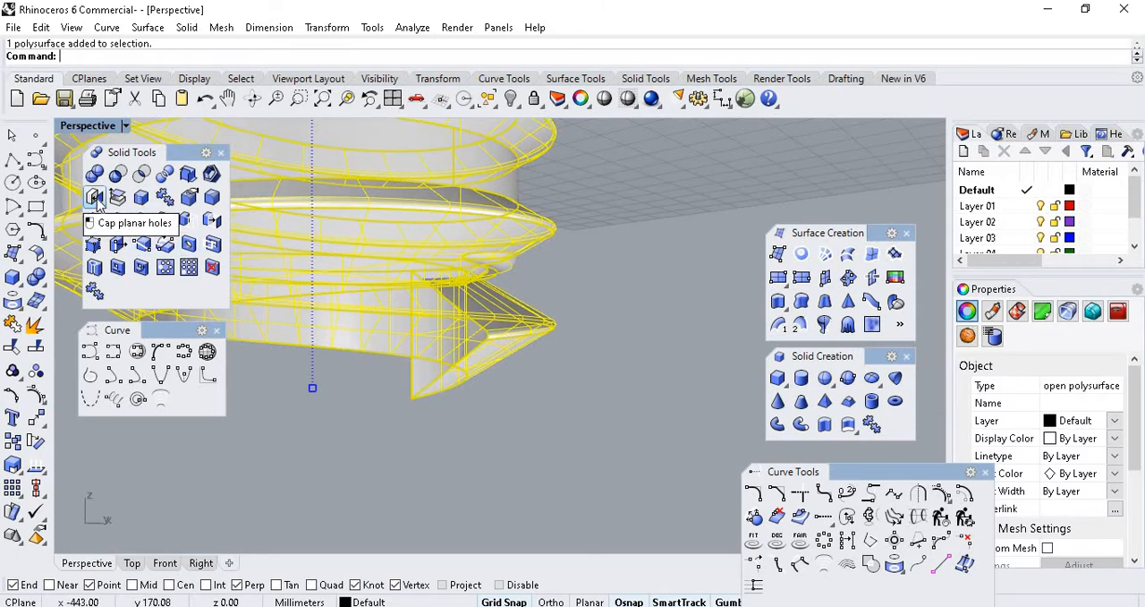
{"action": "left_click", "coordinate": [543, 439]}
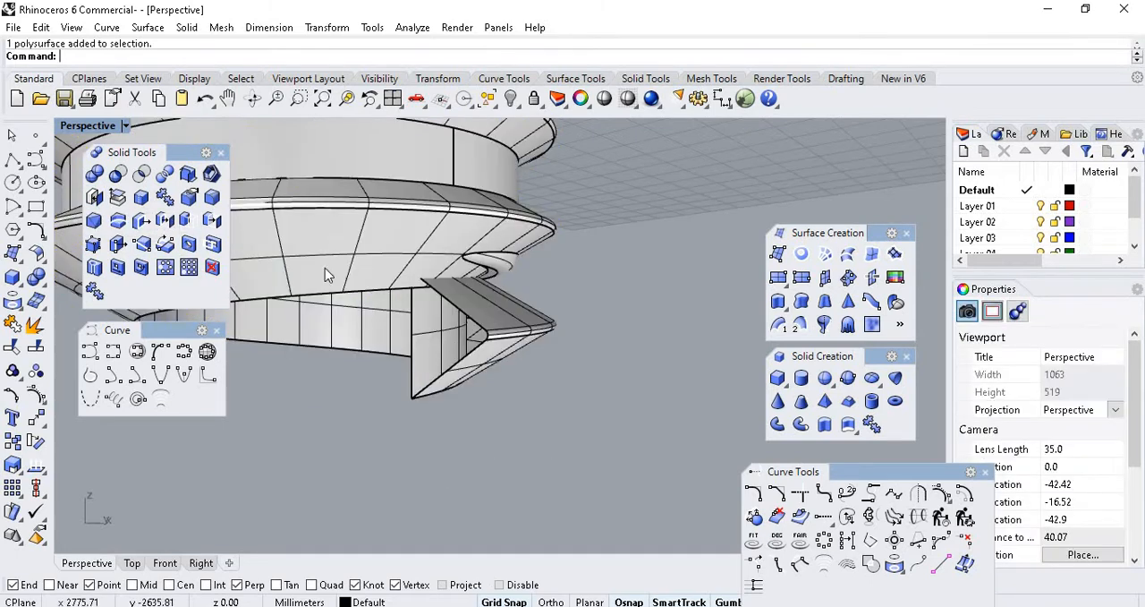
{"action": "left_click", "coordinate": [325, 268]}
{"action": "left_click", "coordinate": [188, 175]}
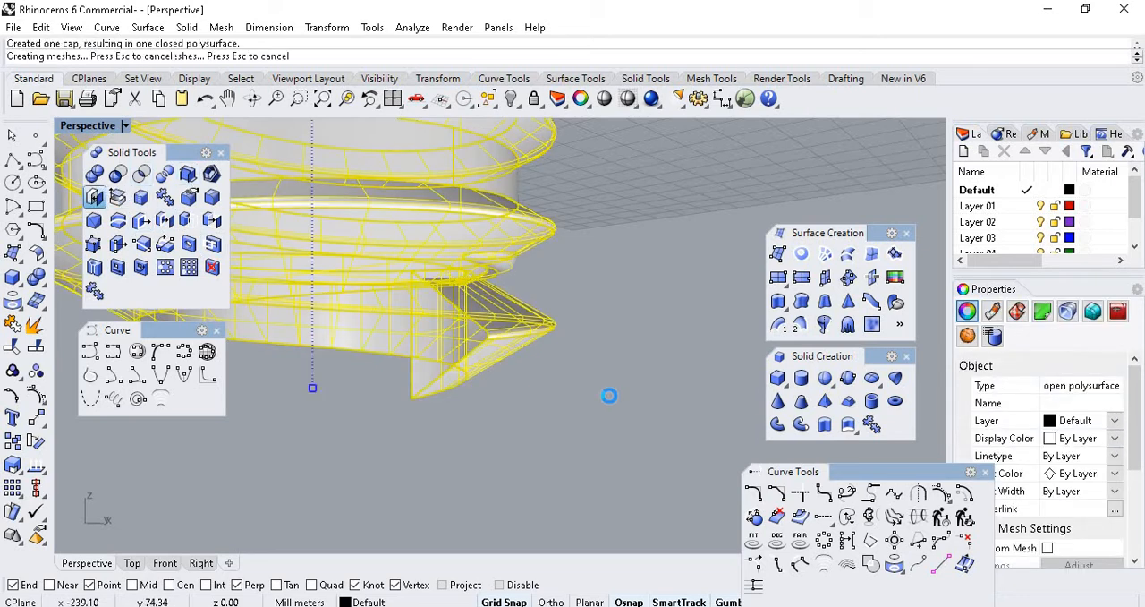
{"action": "left_click", "coordinate": [573, 378]}
Examine the capped bolt's lower thread end and compare it with the other bolts and the block in the Perspective view.
{"action": "right_click_drag", "start_coordinate": [444, 342], "coordinate": [514, 394]}
{"action": "scroll", "coordinate": [513, 387], "scroll_direction": "down", "scroll_amount": 4}
{"action": "scroll", "coordinate": [514, 386], "scroll_direction": "up", "scroll_amount": 10}
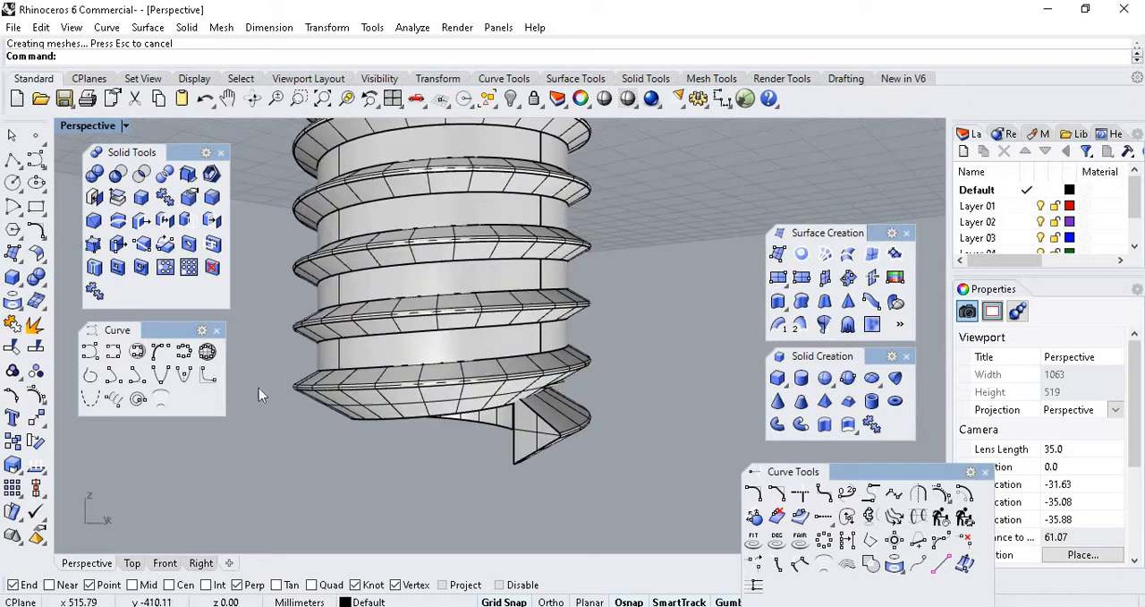
{"action": "scroll", "coordinate": [490, 403], "scroll_direction": "down", "scroll_amount": 5}
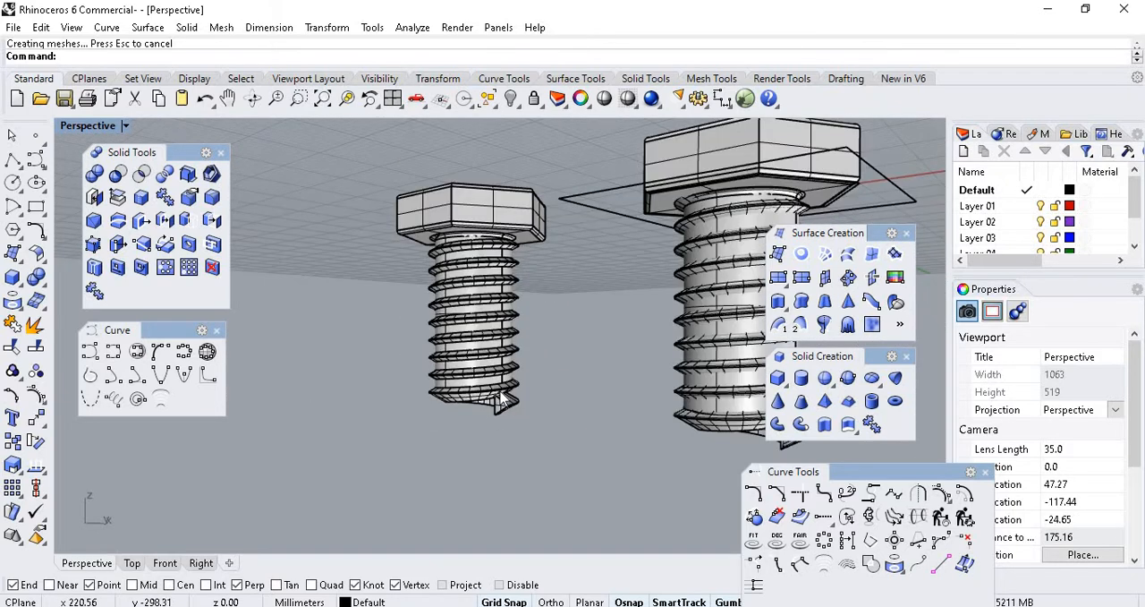
{"action": "scroll", "coordinate": [573, 374], "scroll_direction": "up", "scroll_amount": 3}
{"action": "scroll", "coordinate": [479, 357], "scroll_direction": "down", "scroll_amount": 10}
{"action": "right_click_drag", "start_coordinate": [503, 325], "coordinate": [358, 291], "text": "shift"}
{"action": "scroll", "coordinate": [358, 291], "scroll_direction": "up", "scroll_amount": 5}
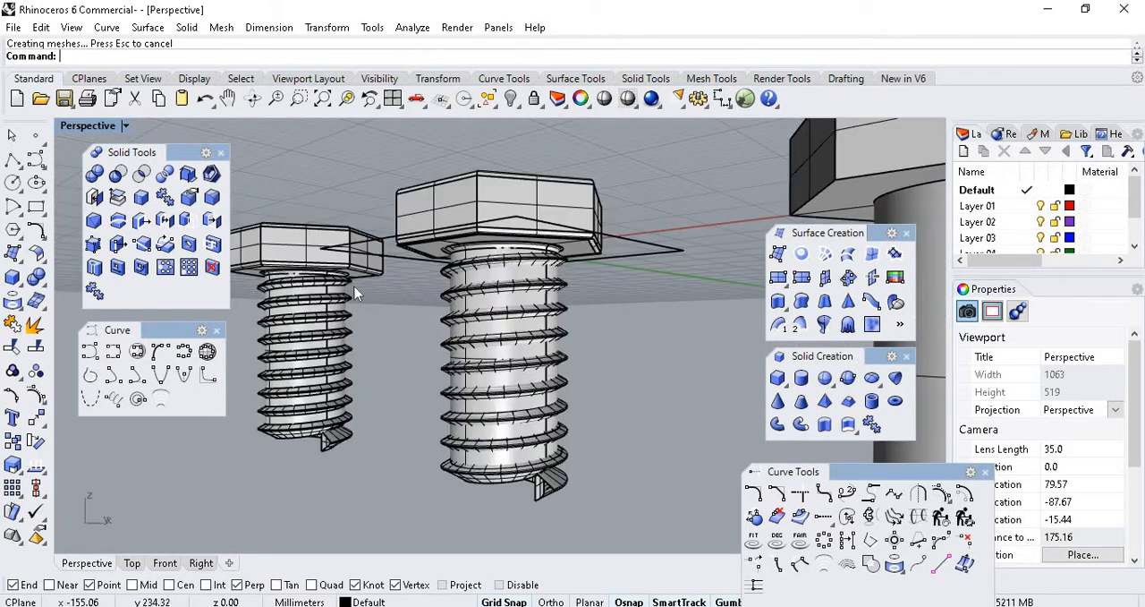
{"action": "scroll", "coordinate": [356, 290], "scroll_direction": "down", "scroll_amount": 8}
{"action": "scroll", "coordinate": [457, 269], "scroll_direction": "up", "scroll_amount": 3}
{"action": "right_click_drag", "start_coordinate": [695, 254], "coordinate": [653, 300], "text": "shift"}
{"action": "scroll", "coordinate": [652, 300], "scroll_direction": "down", "scroll_amount": 7}
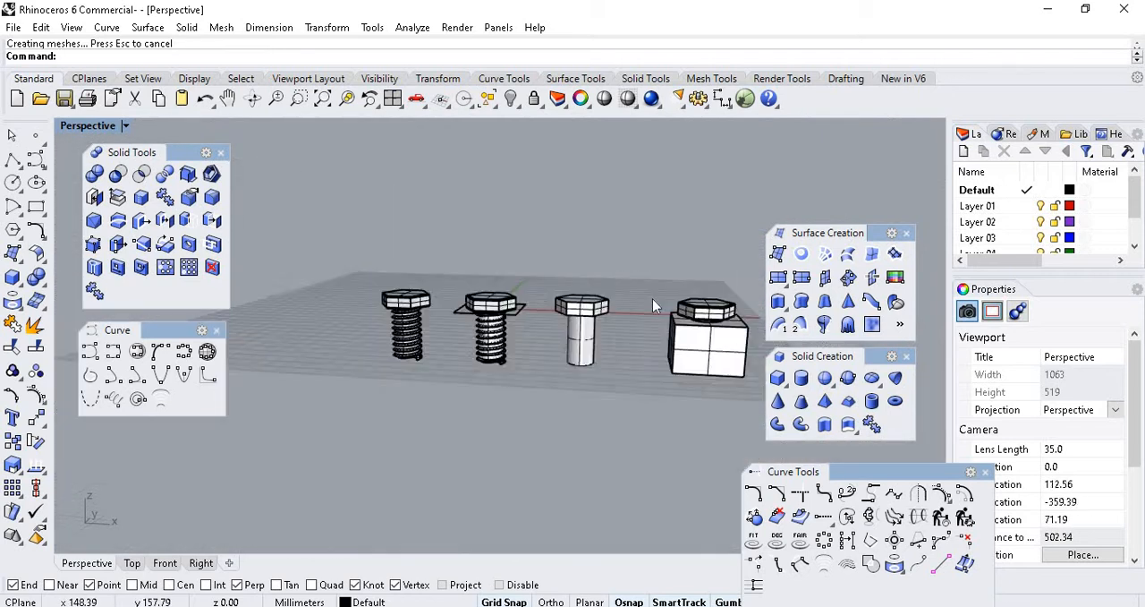
{"action": "scroll", "coordinate": [654, 301], "scroll_direction": "up", "scroll_amount": 5}
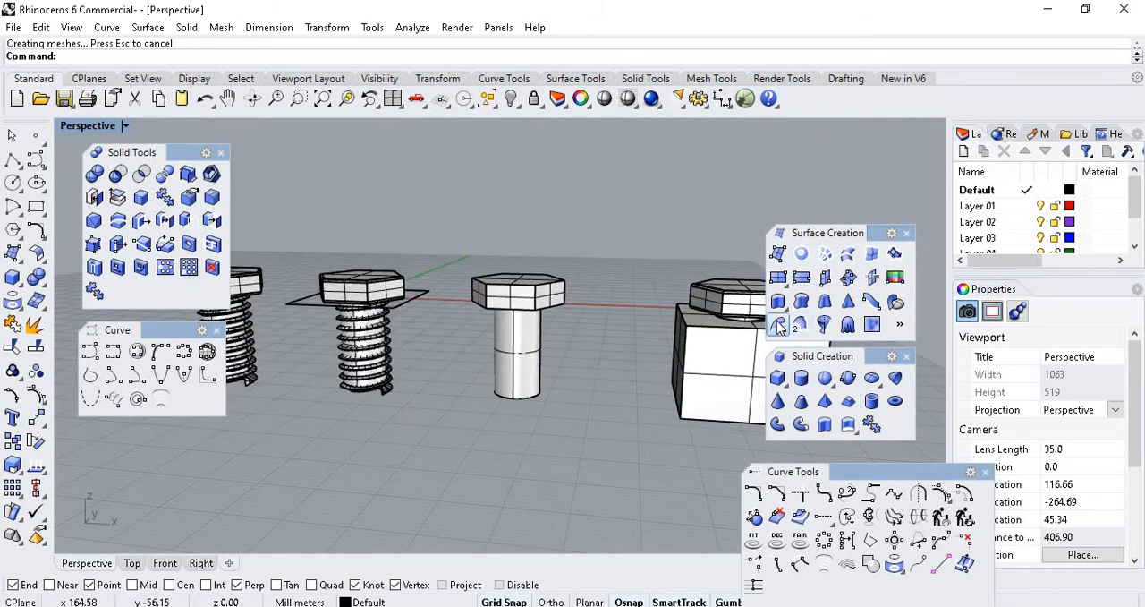